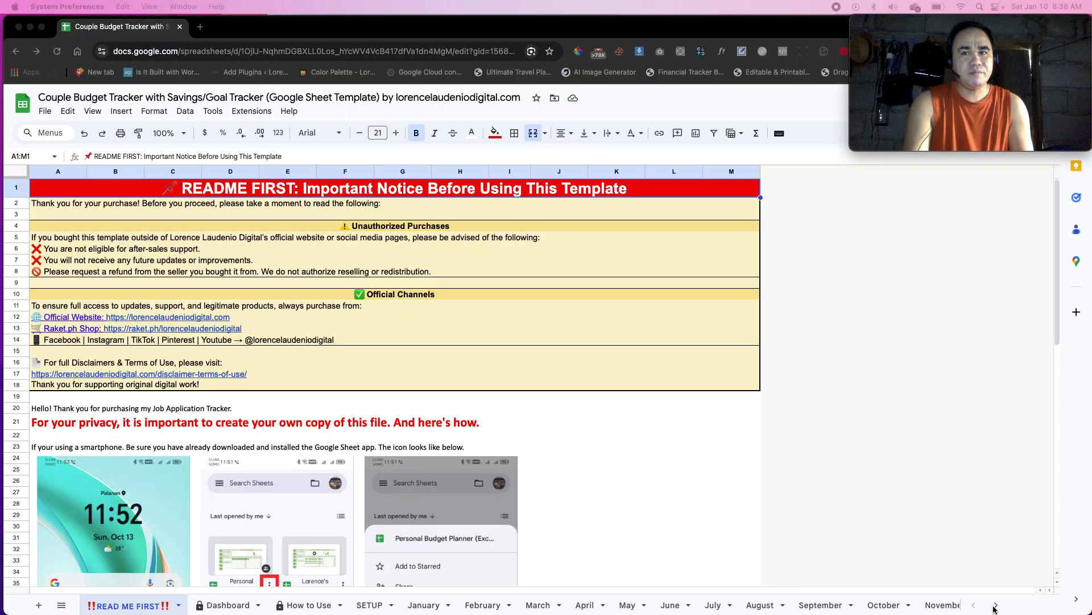
Look through the workbook's list of sheets and open the How to Use sheet to read its instructions.
click(995, 608)
click(995, 608)
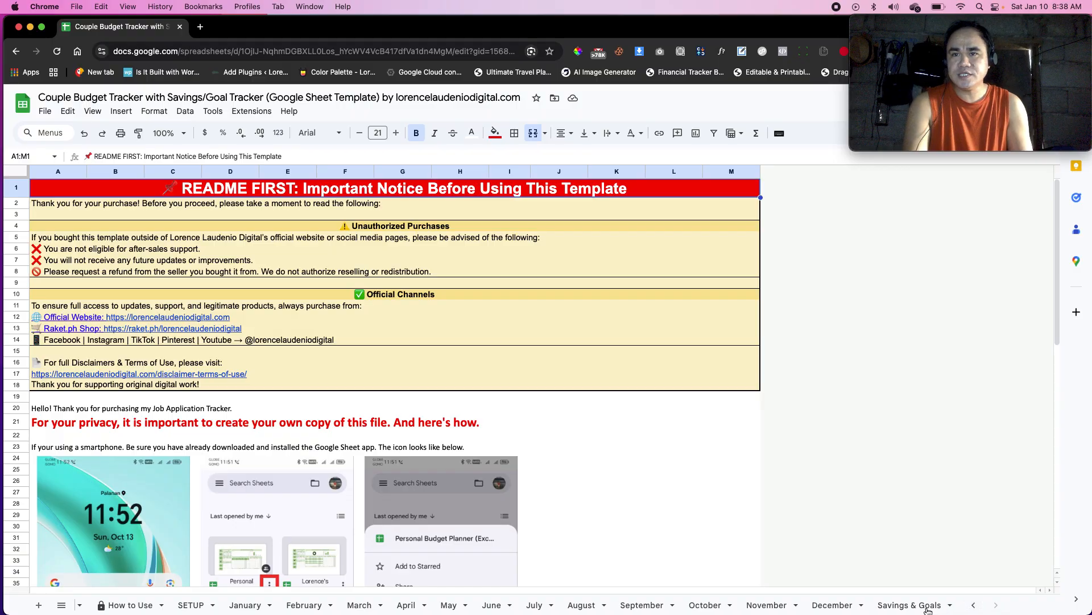
click(975, 605)
click(975, 605)
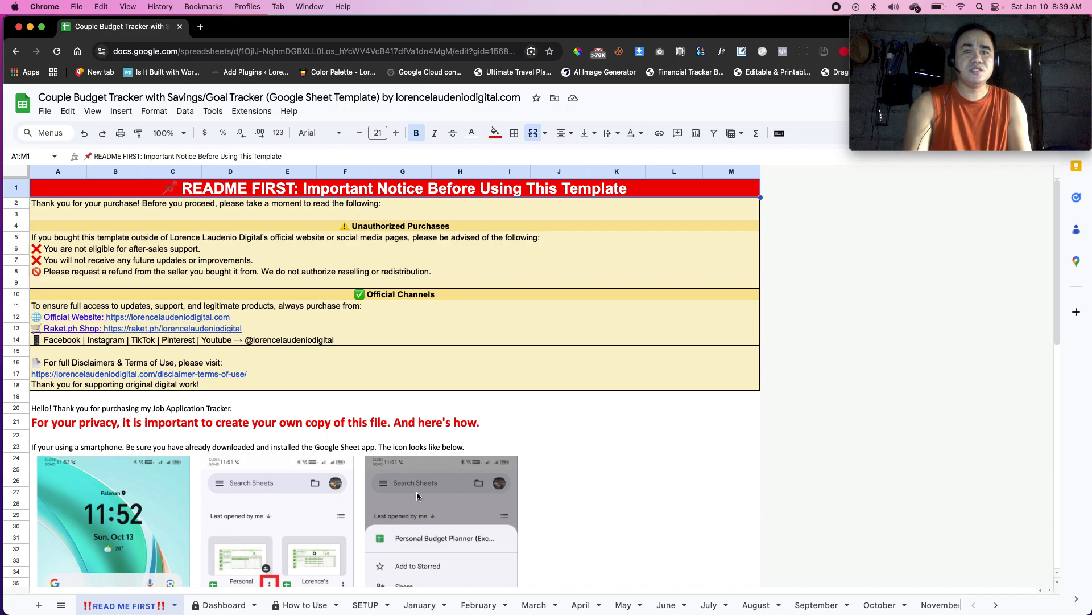
click(297, 607)
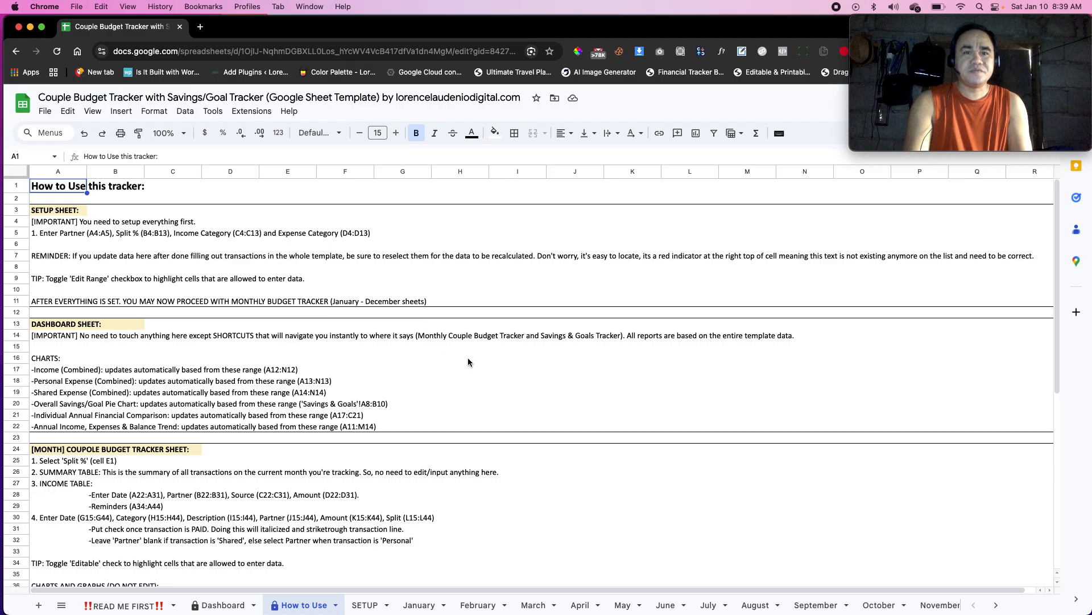
On the SETUP sheet, replace the first partner's name in A4 with "Partner 1".
click(370, 606)
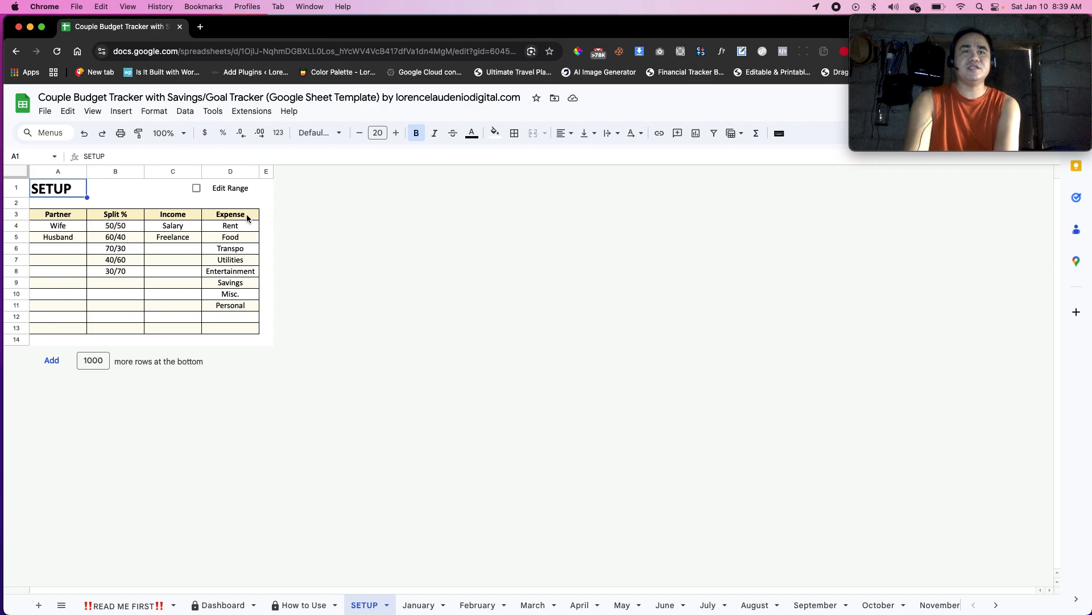
click(68, 227)
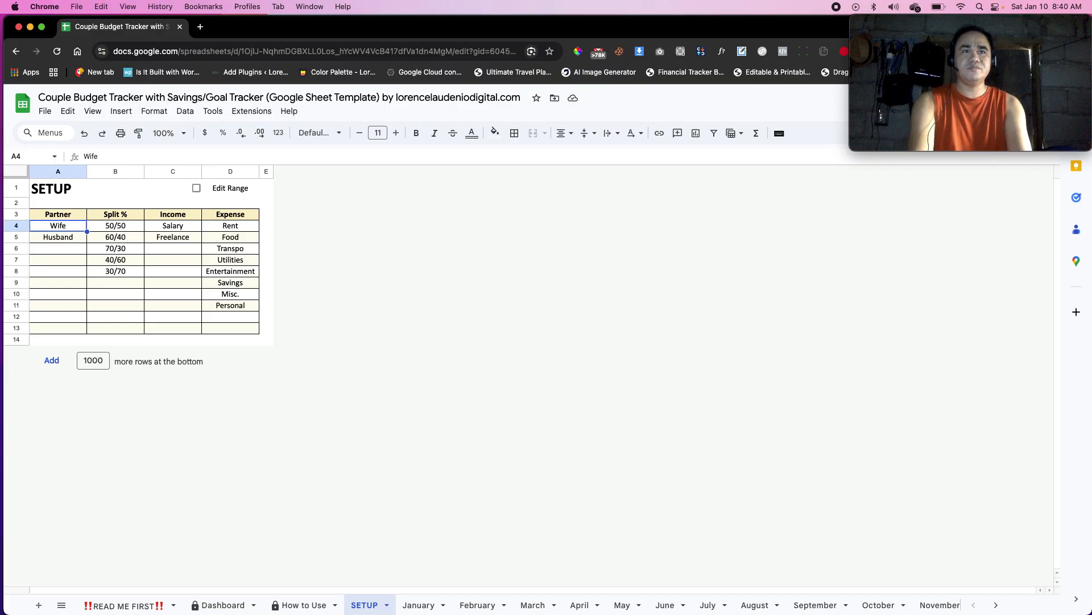
text(Parter)
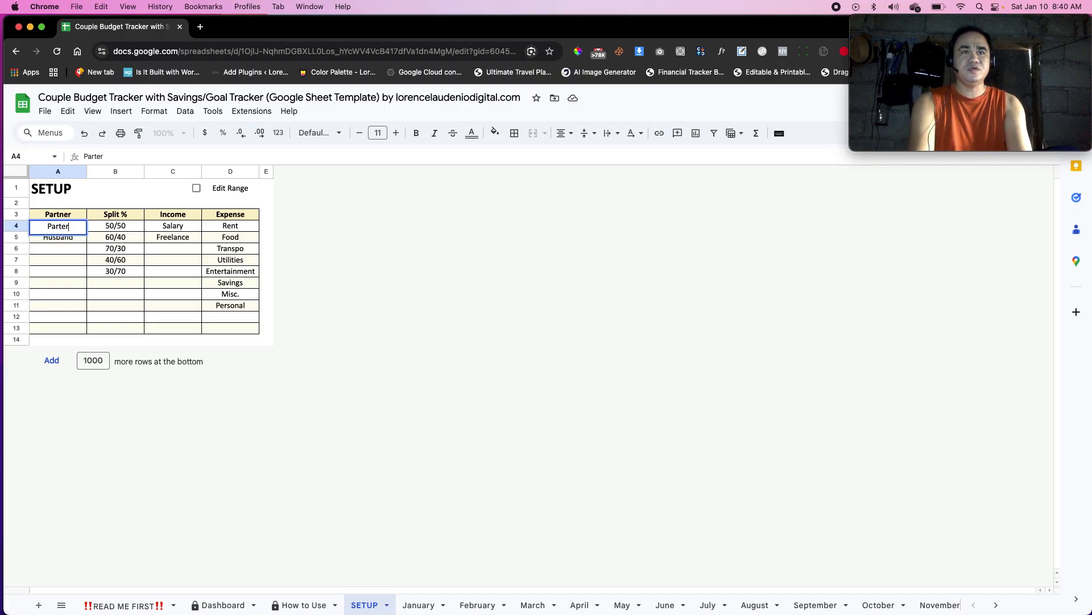
text(n)
key(BackSpace)
key(BackSpace)
key(BackSpace)
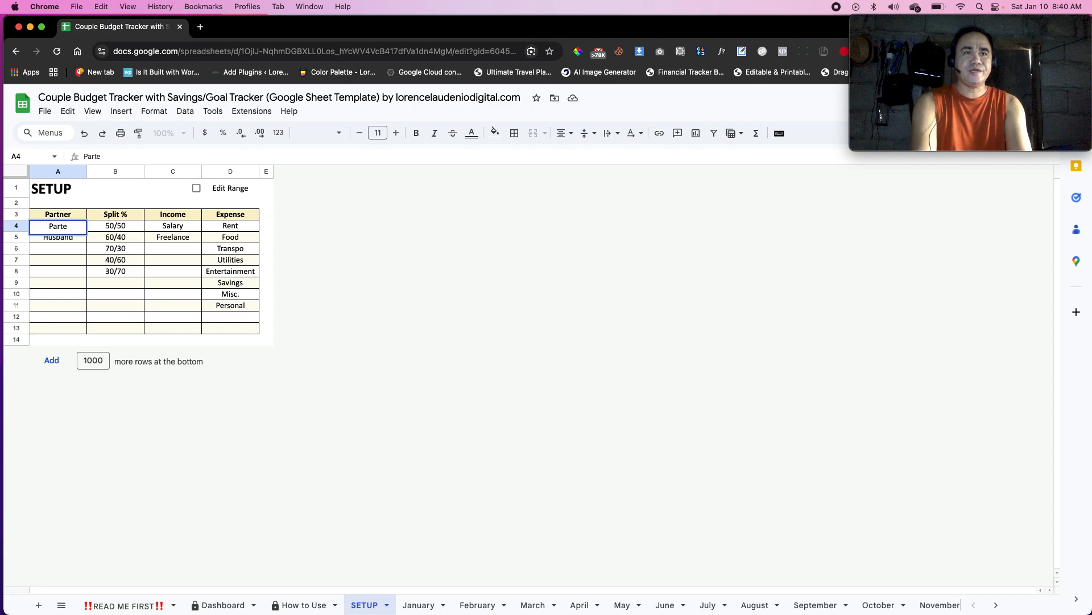
text(ner 1)
key(Return)
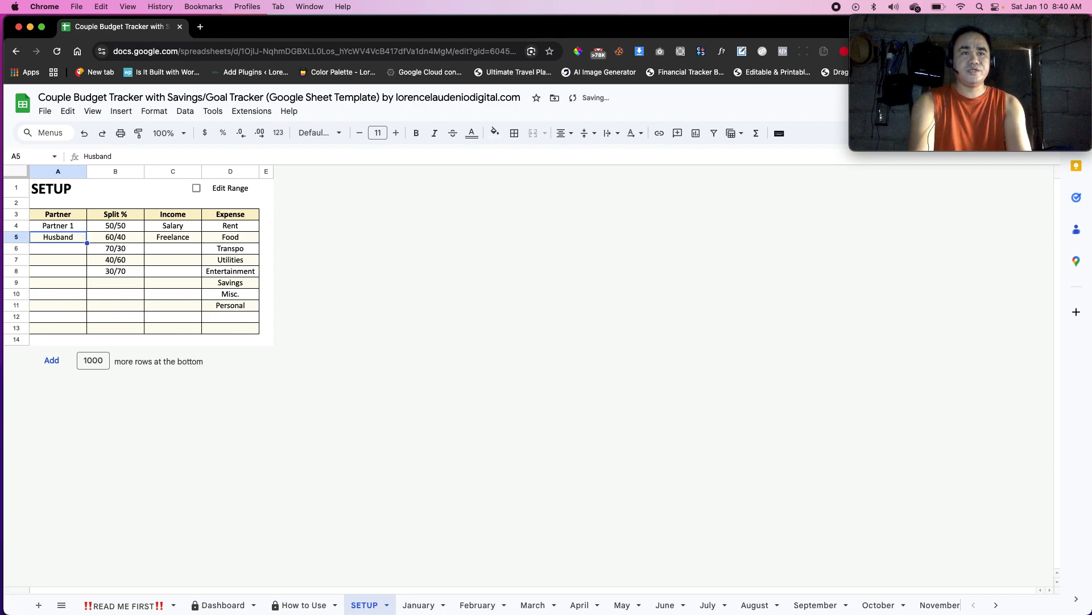
Replace the second partner's name in A5 with "Partener 2".
text(Partener)
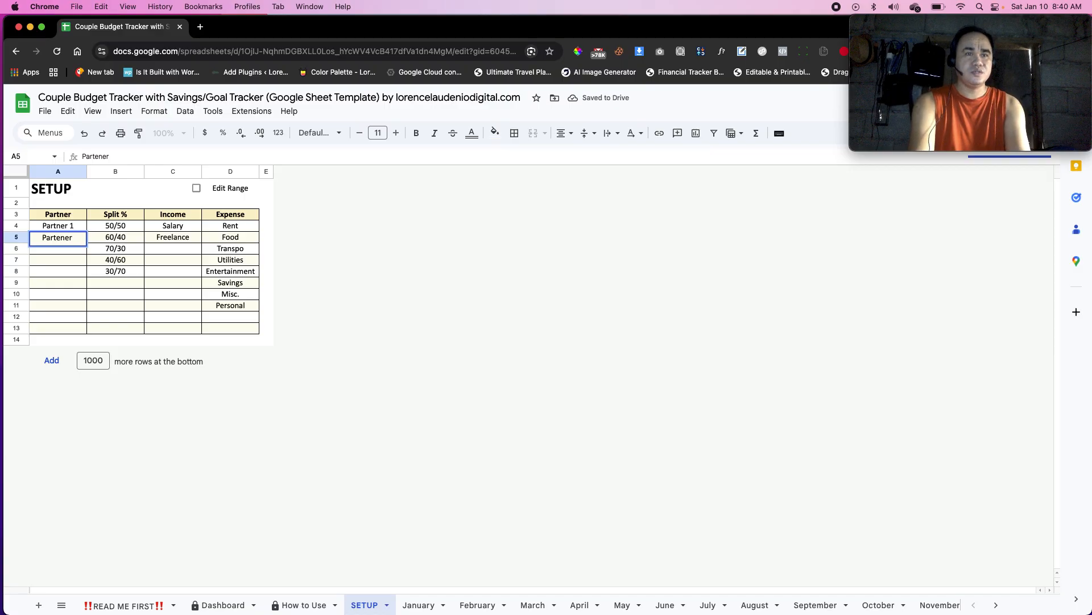
text( 2)
key(Return)
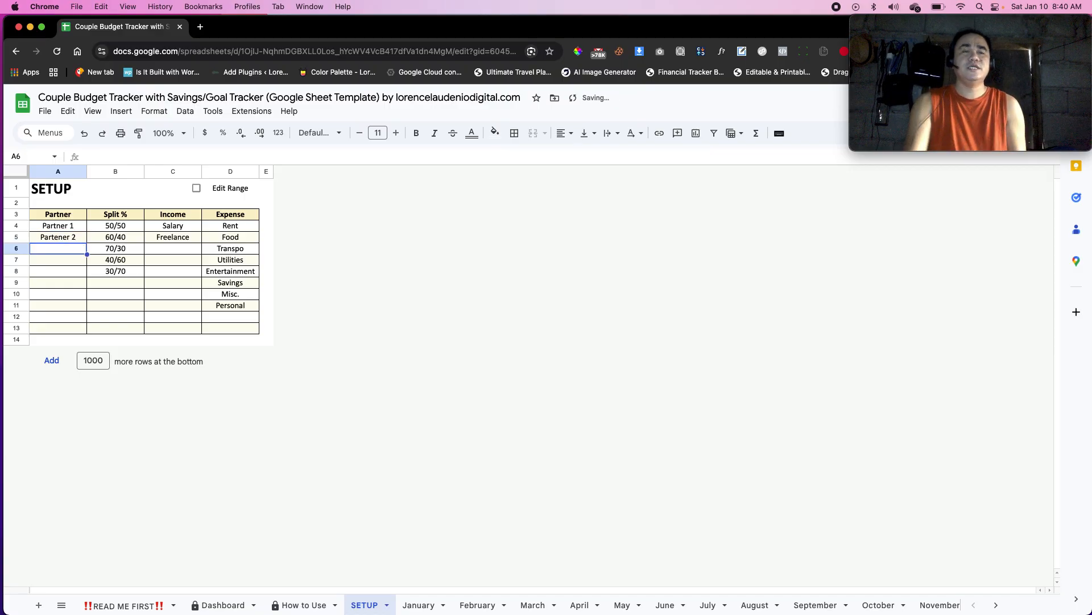
Examine the Split % options in B4:B8 and the first free cell below them.
click(130, 229)
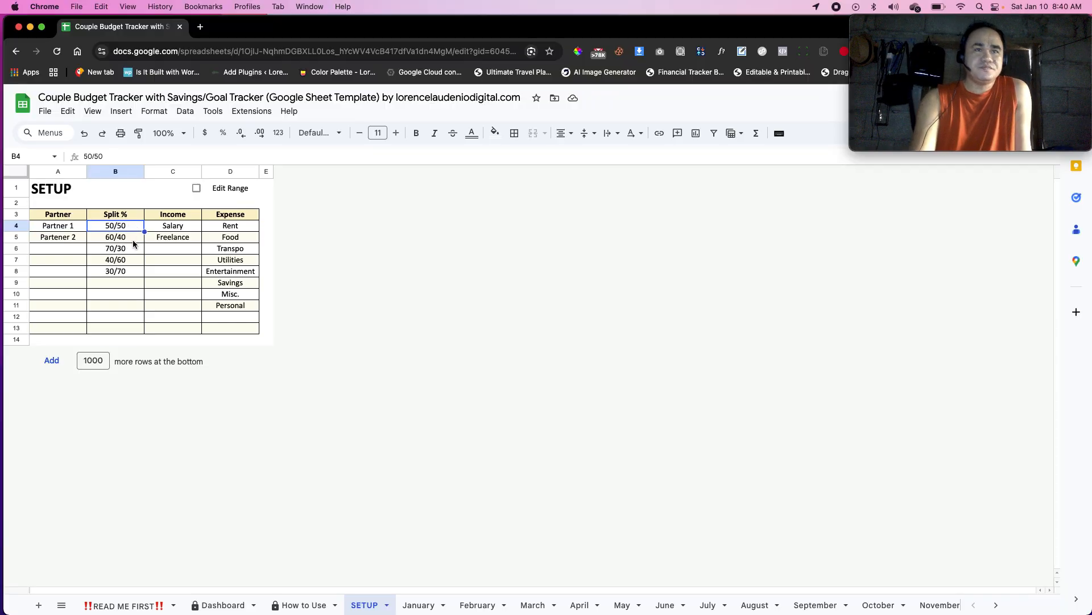
click(132, 243)
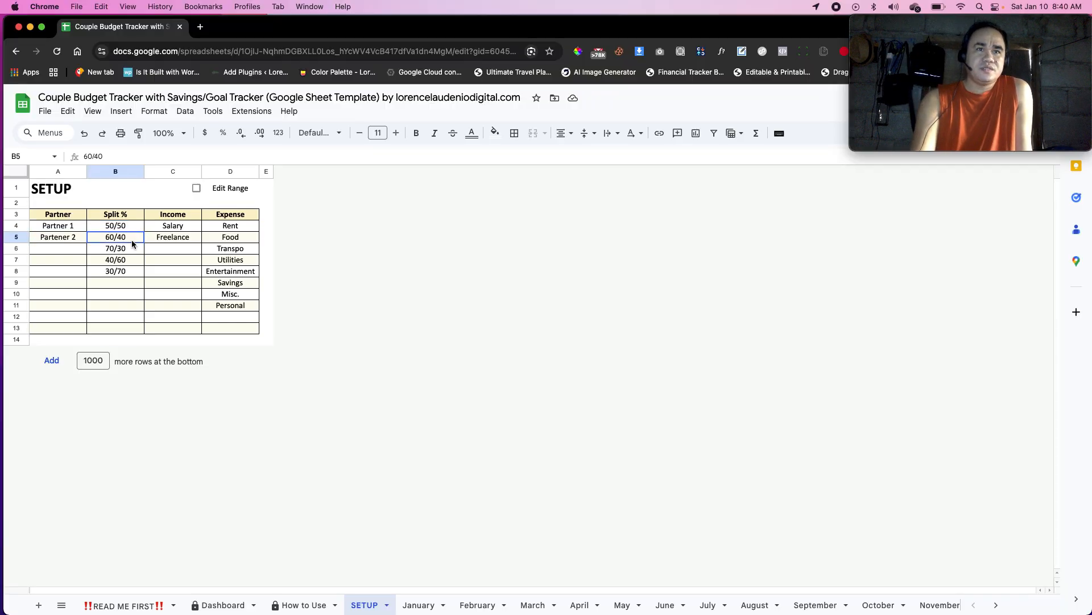
click(130, 248)
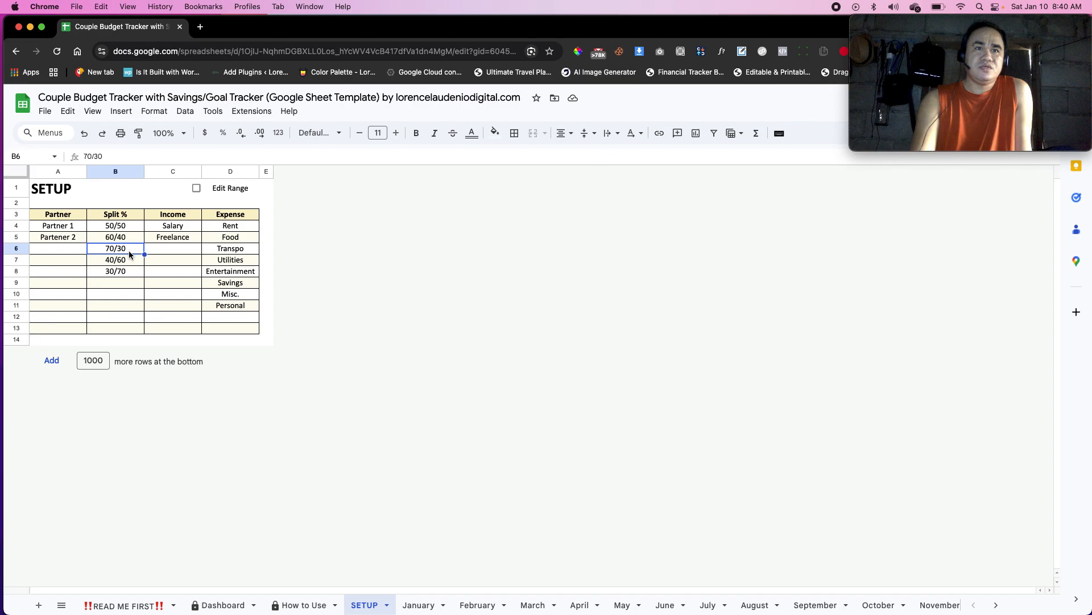
click(130, 263)
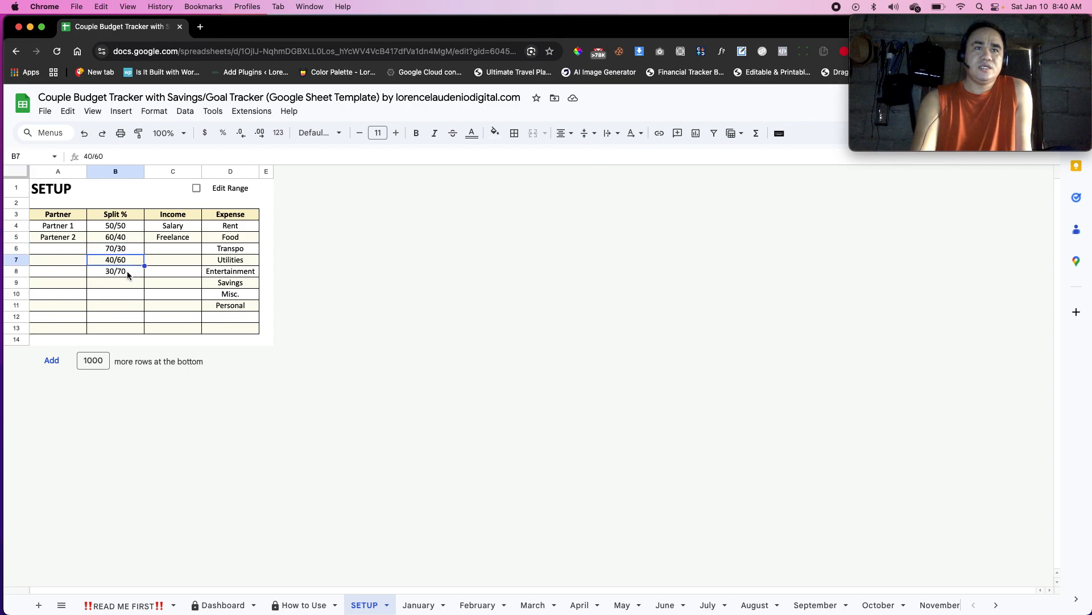
click(127, 273)
click(134, 285)
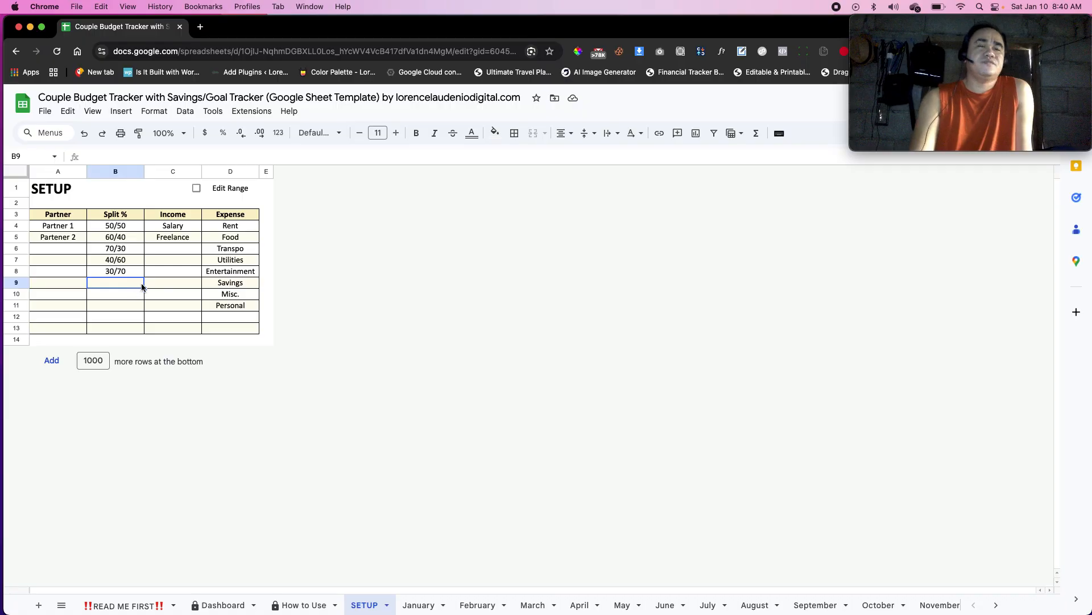
click(122, 268)
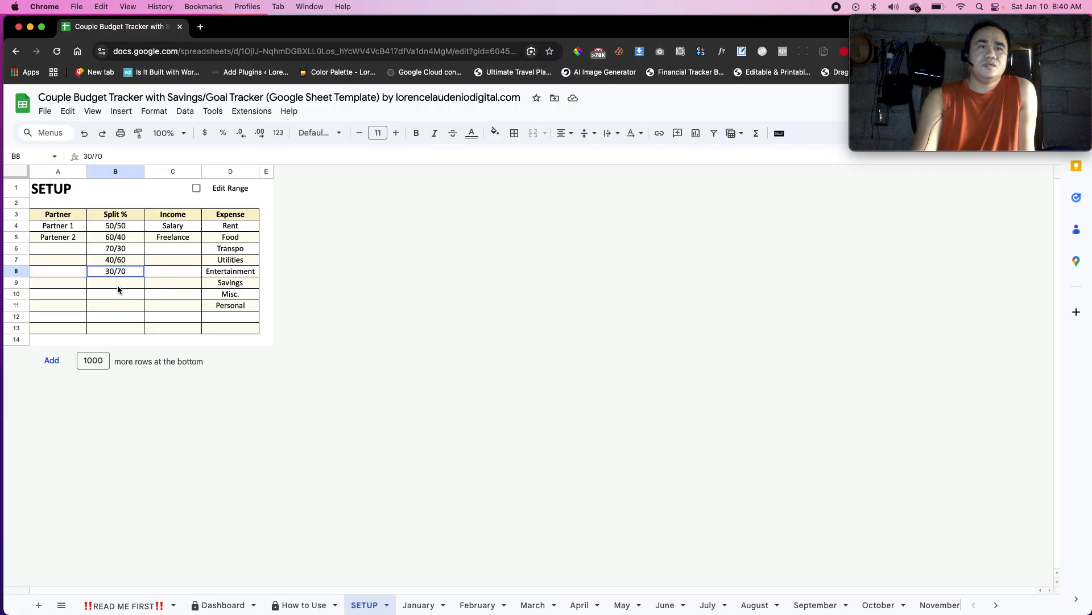
click(140, 283)
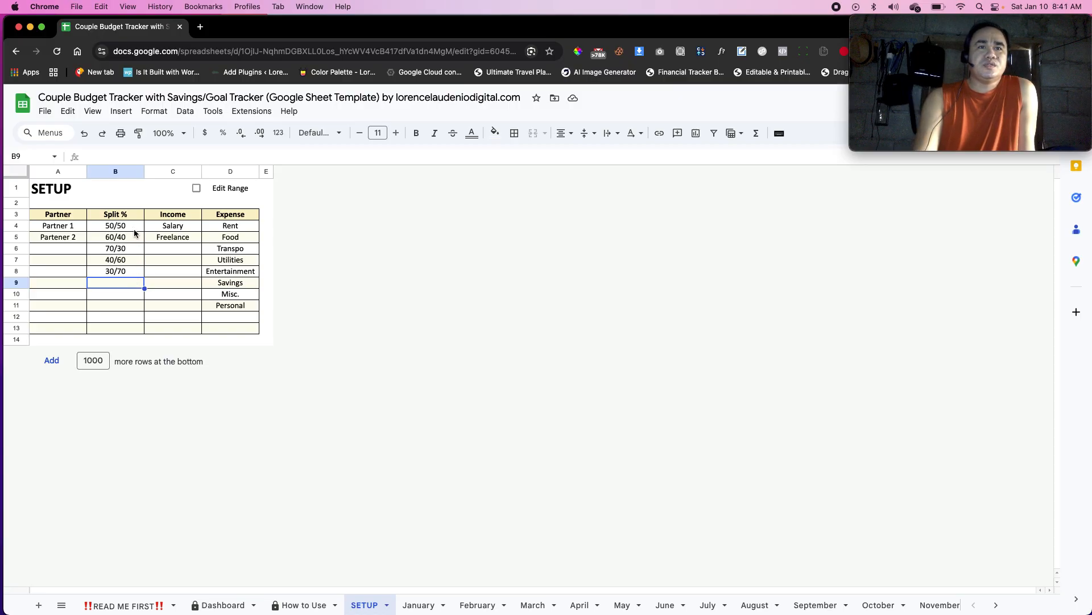
Examine the Income categories in C4:C5 and the empty cells C6:C13 available for further entries.
click(194, 228)
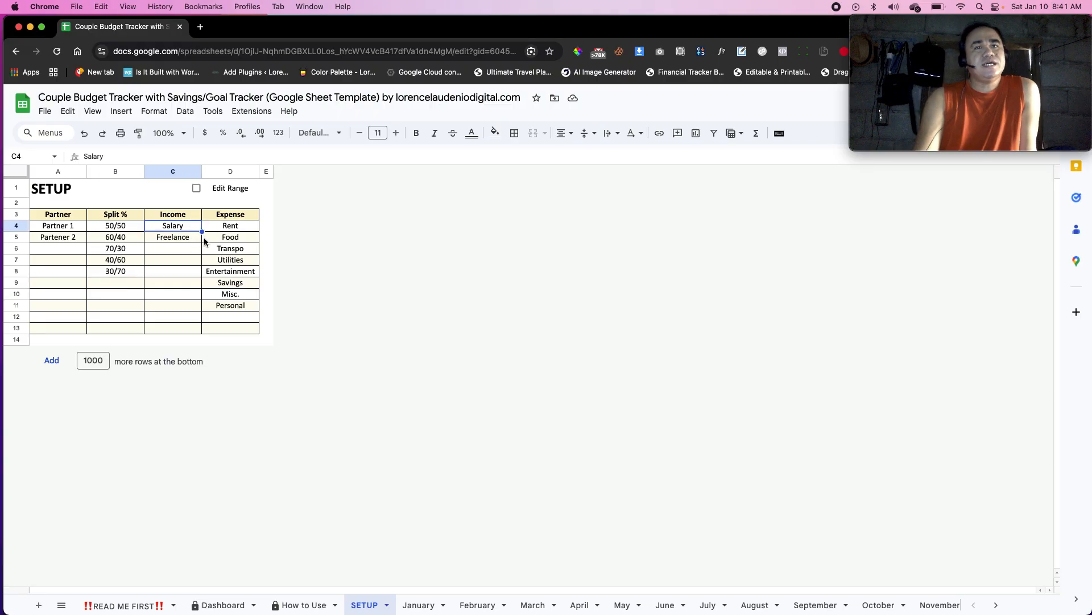
click(189, 238)
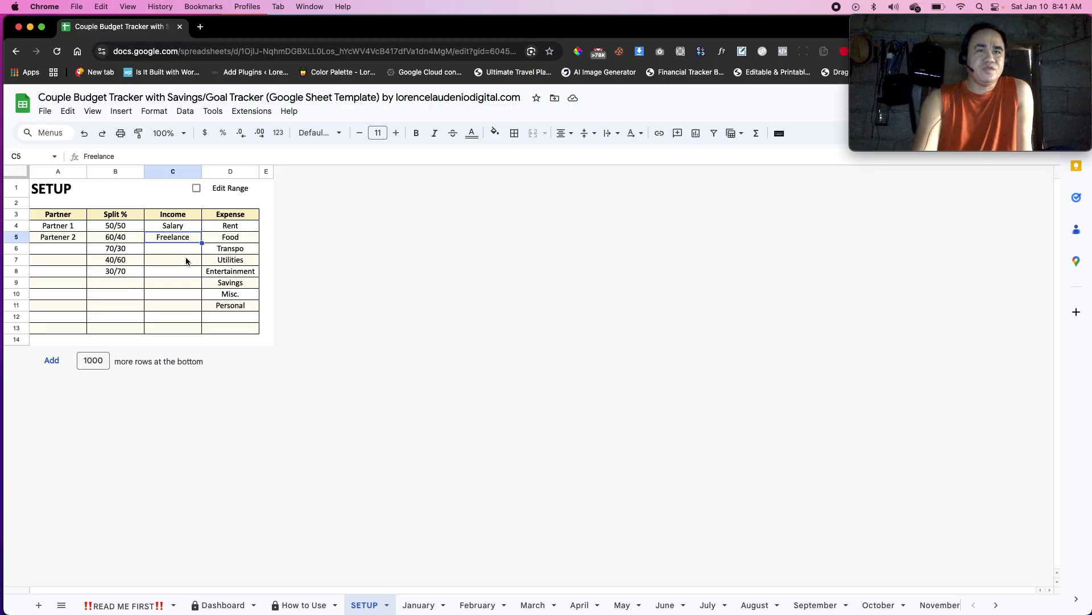
drag(188, 251, 190, 330)
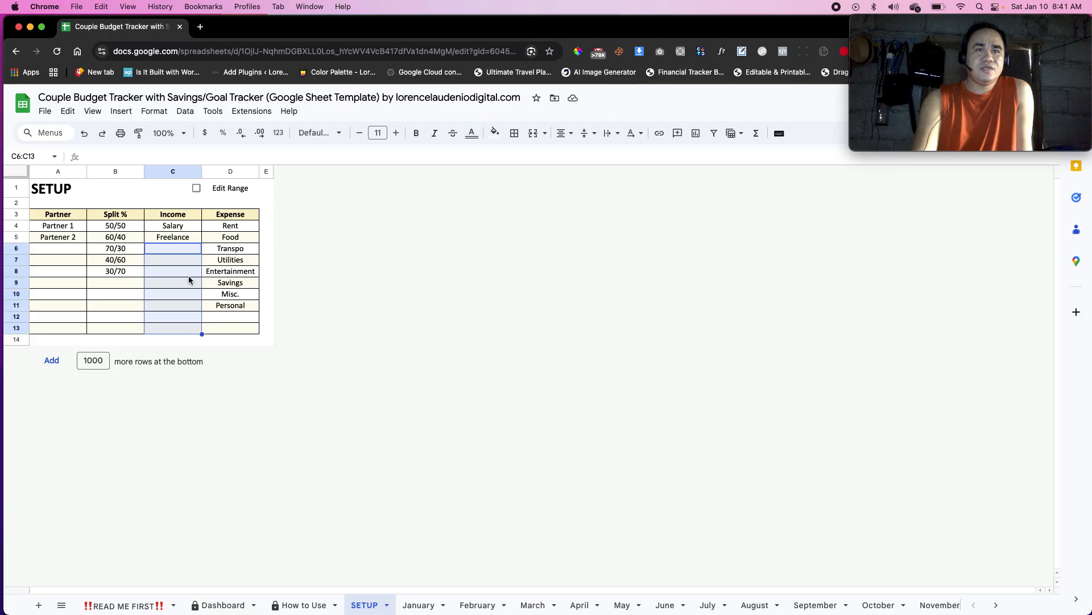
click(184, 252)
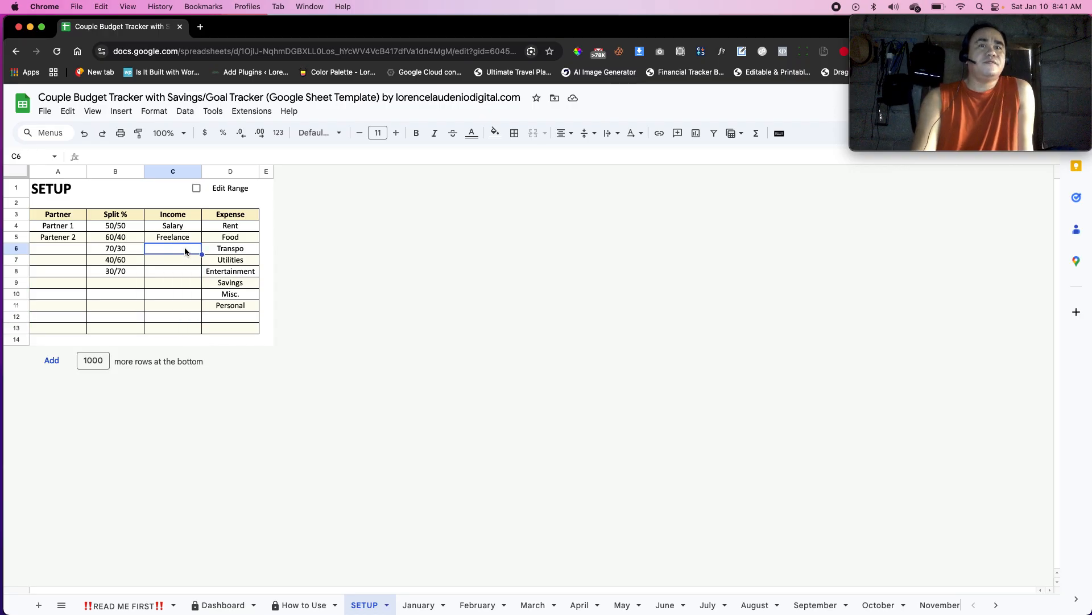
click(188, 327)
drag(195, 251, 188, 327)
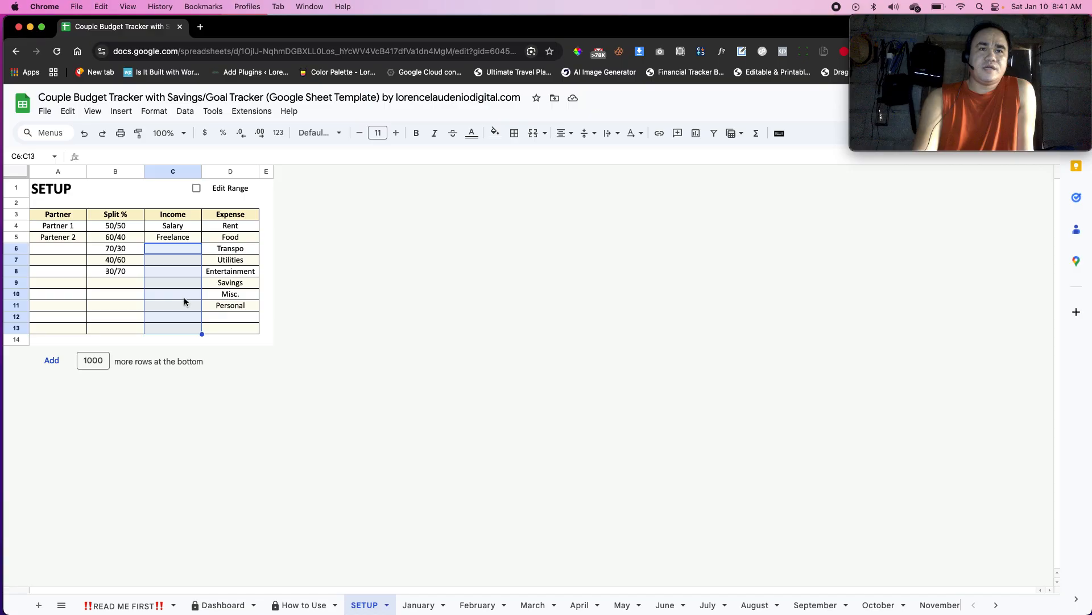
Examine the Expense categories and the free cells at the end of the Expense column.
click(220, 288)
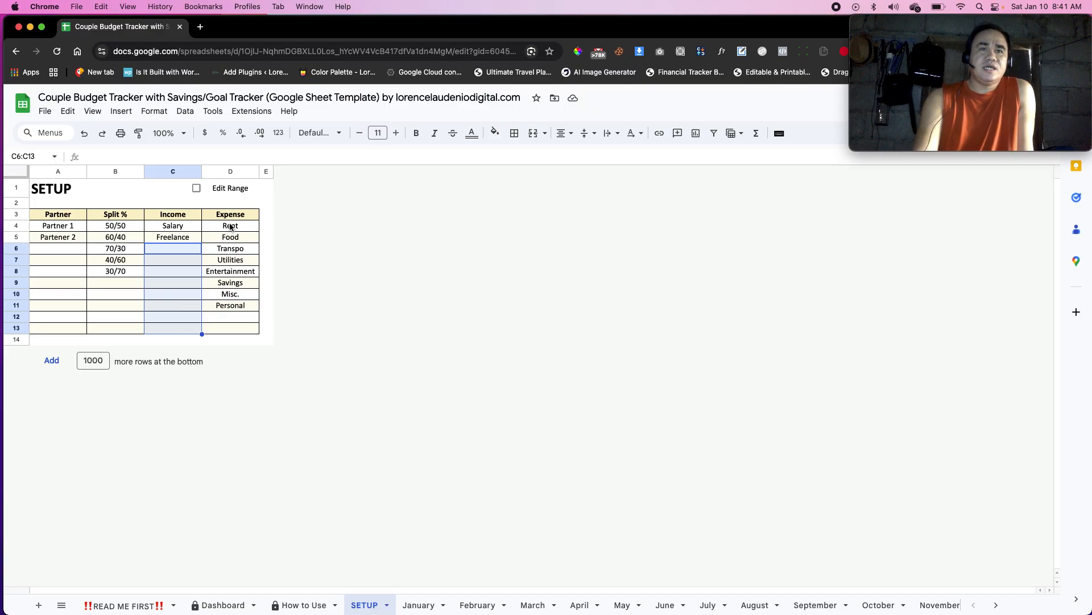
drag(246, 317, 248, 329)
click(238, 303)
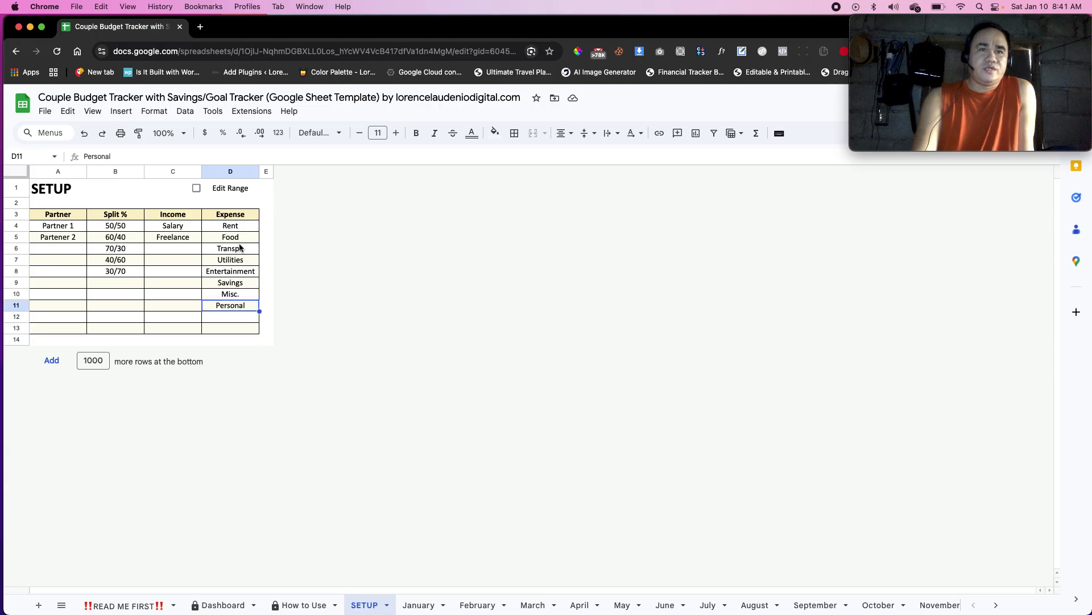
click(243, 229)
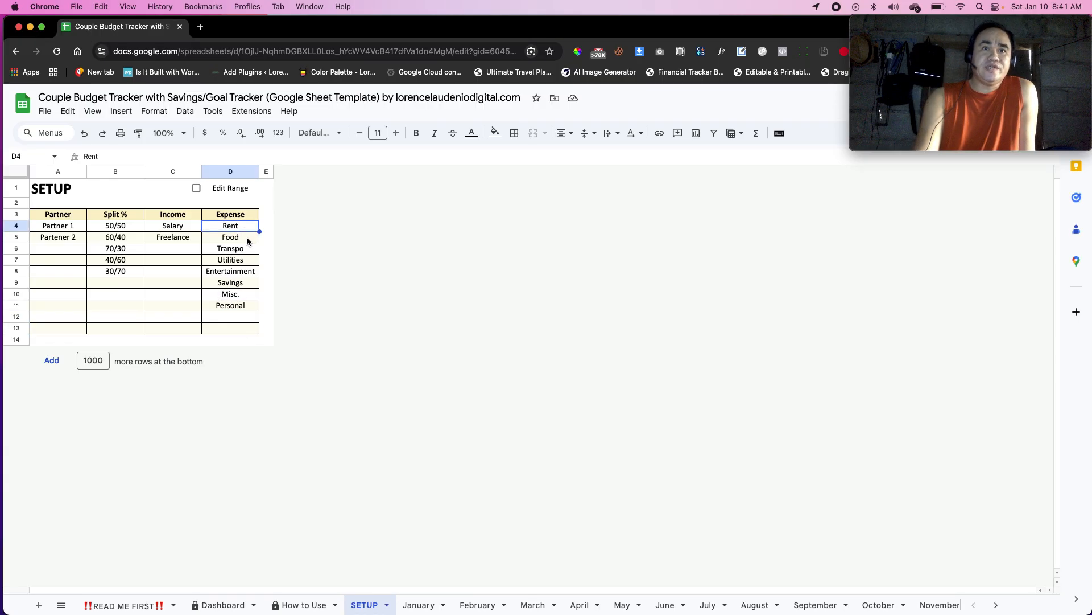
click(251, 235)
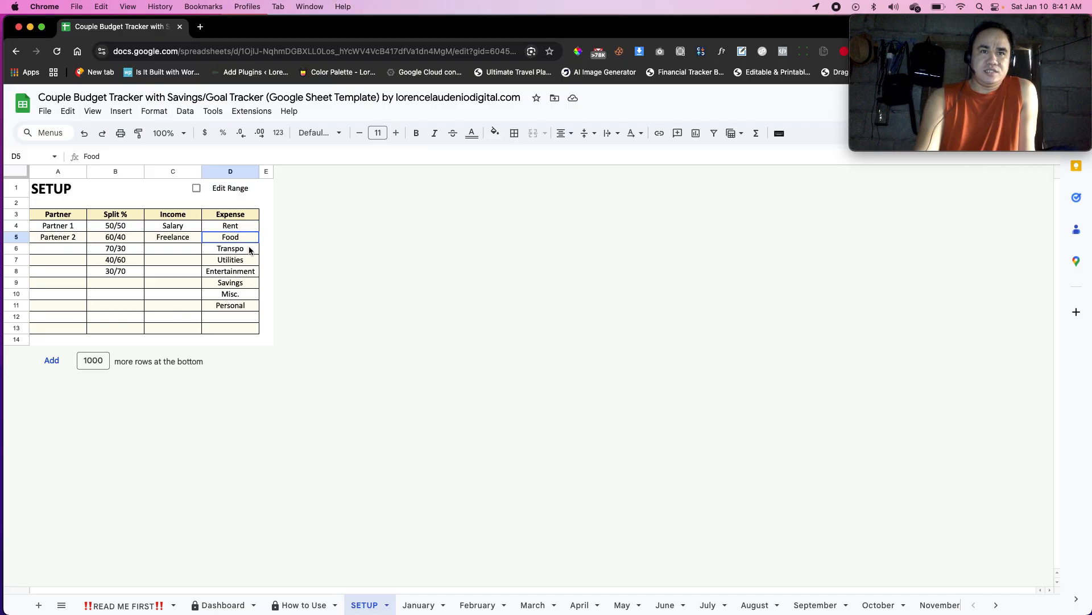
click(251, 227)
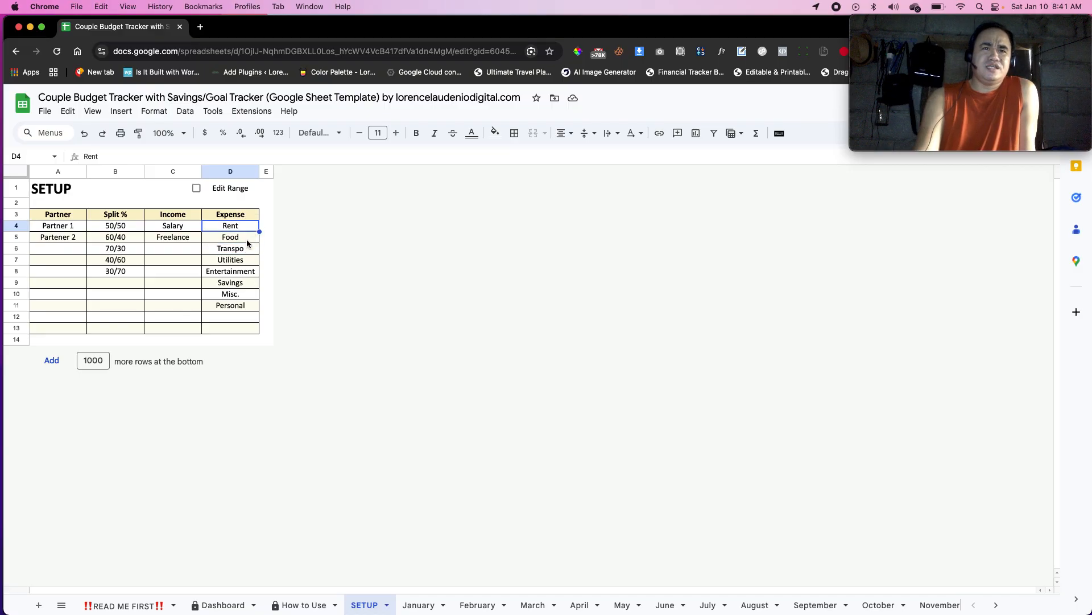
Turn on the Edit Range highlighting to view the SETUP sheet's editable cells, and turn it off again.
click(267, 339)
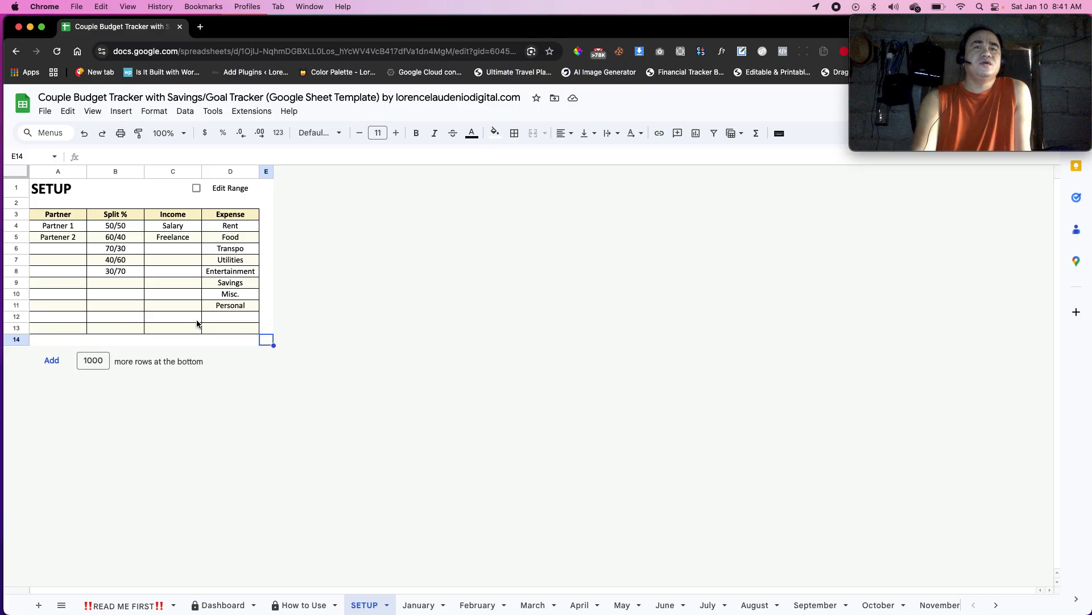
click(196, 189)
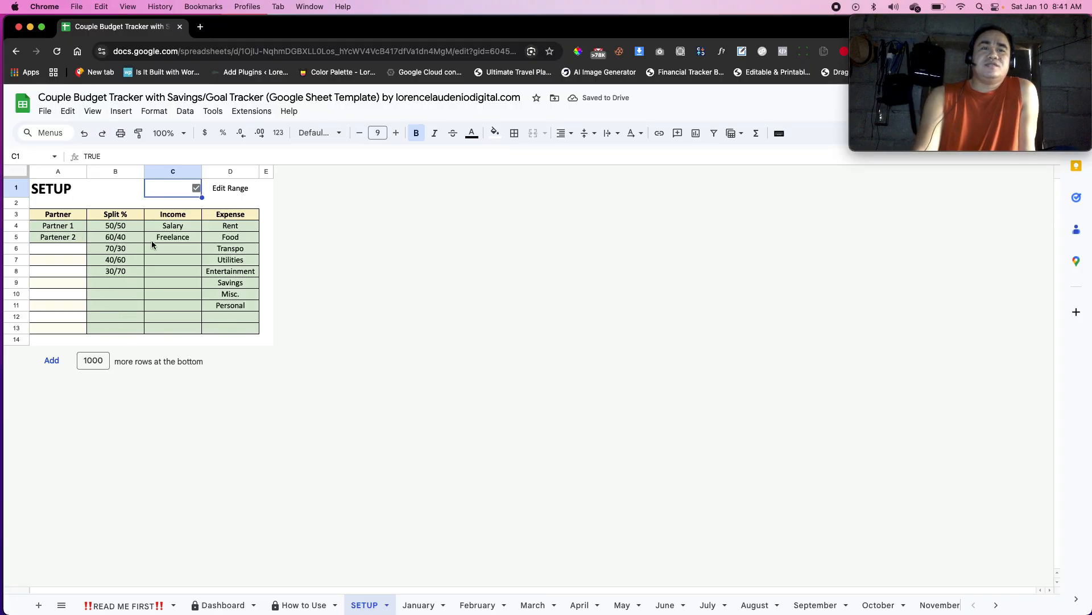
click(197, 188)
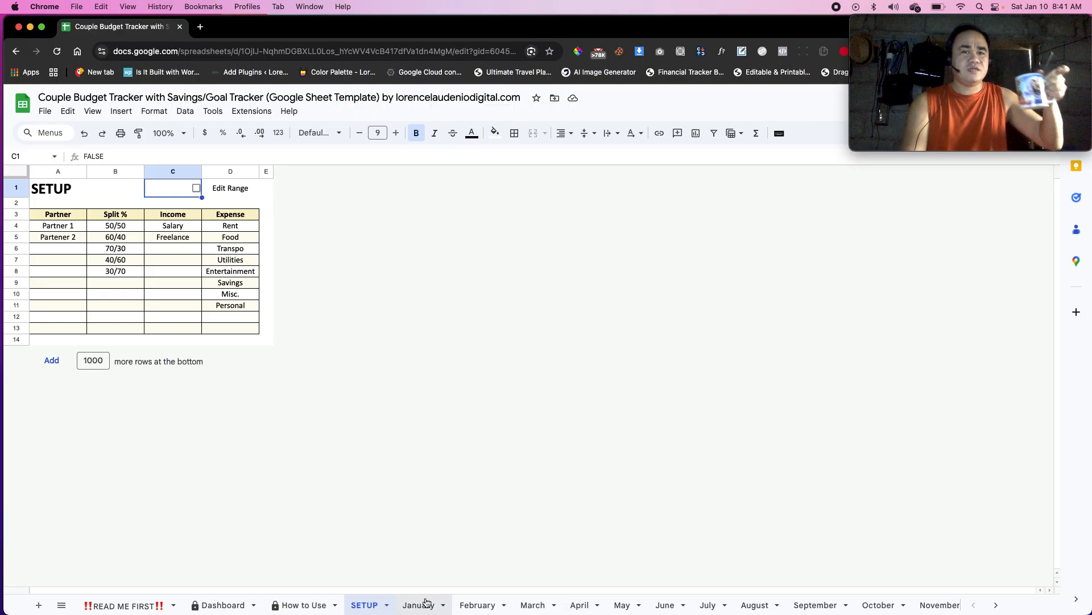
Open the January sheet and turn on the Editable highlighting of its editable cells.
click(426, 603)
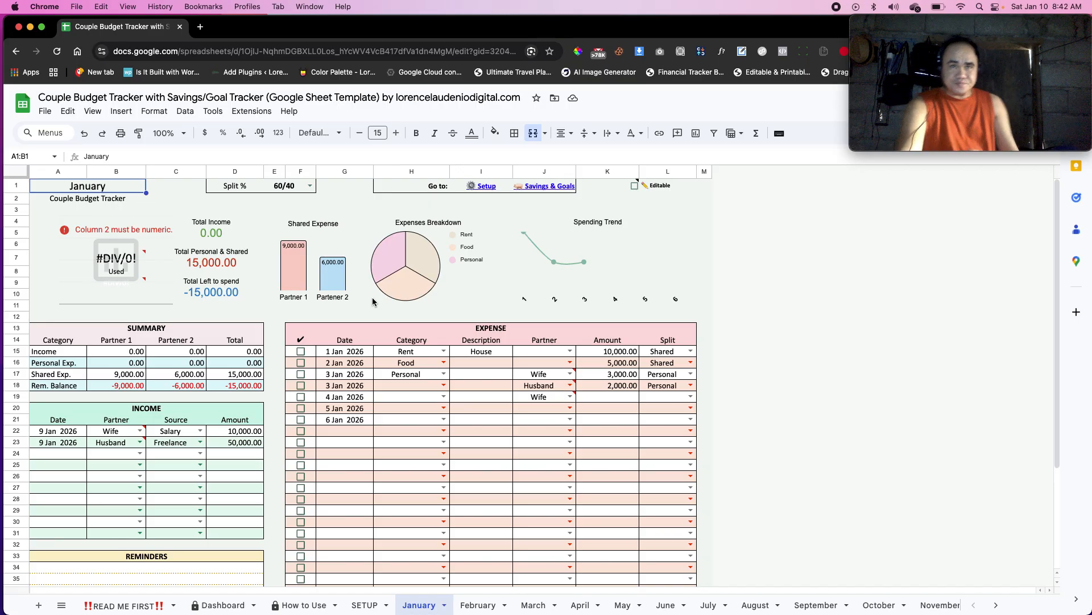
click(275, 189)
mouse_move(636, 193)
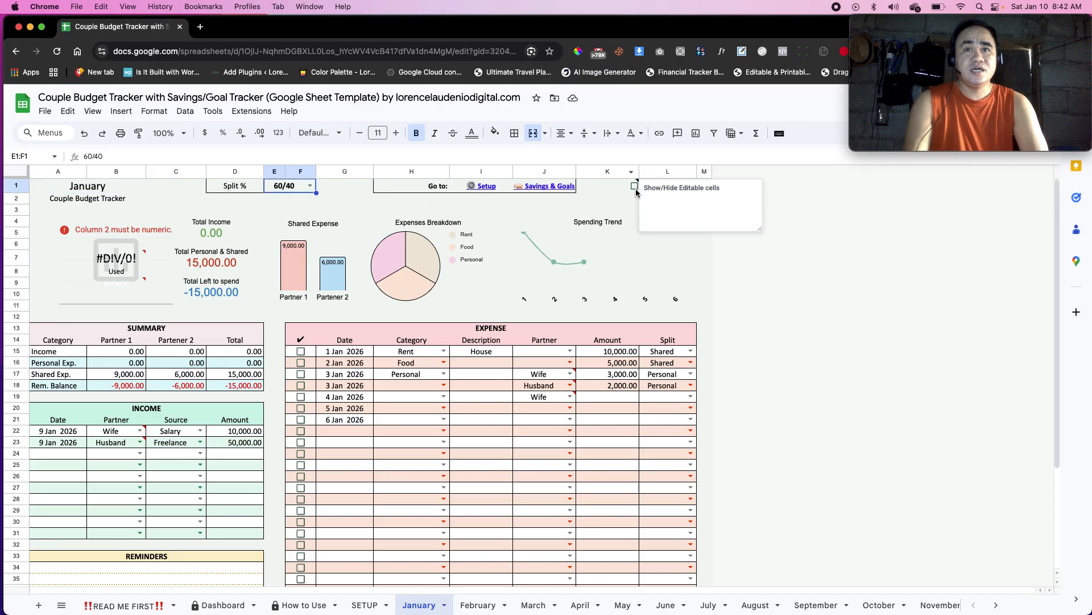
click(642, 242)
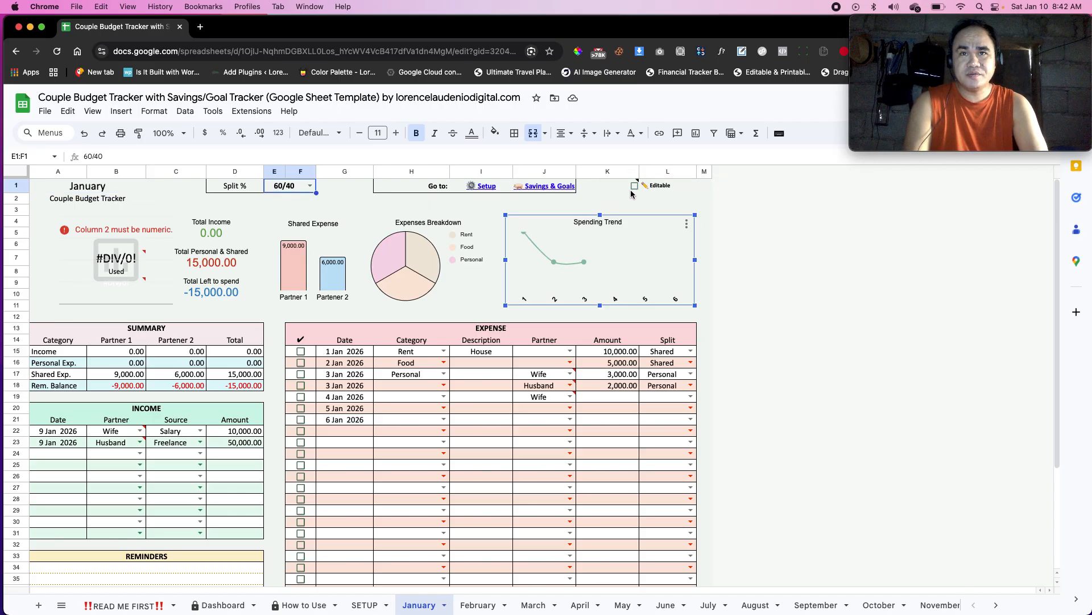
click(626, 191)
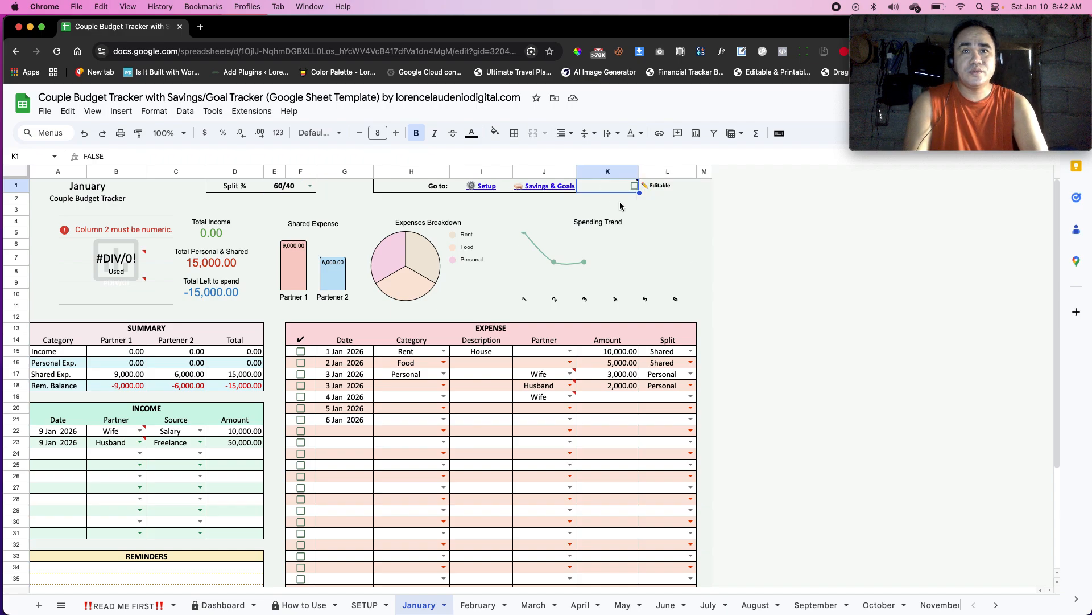
mouse_move(636, 191)
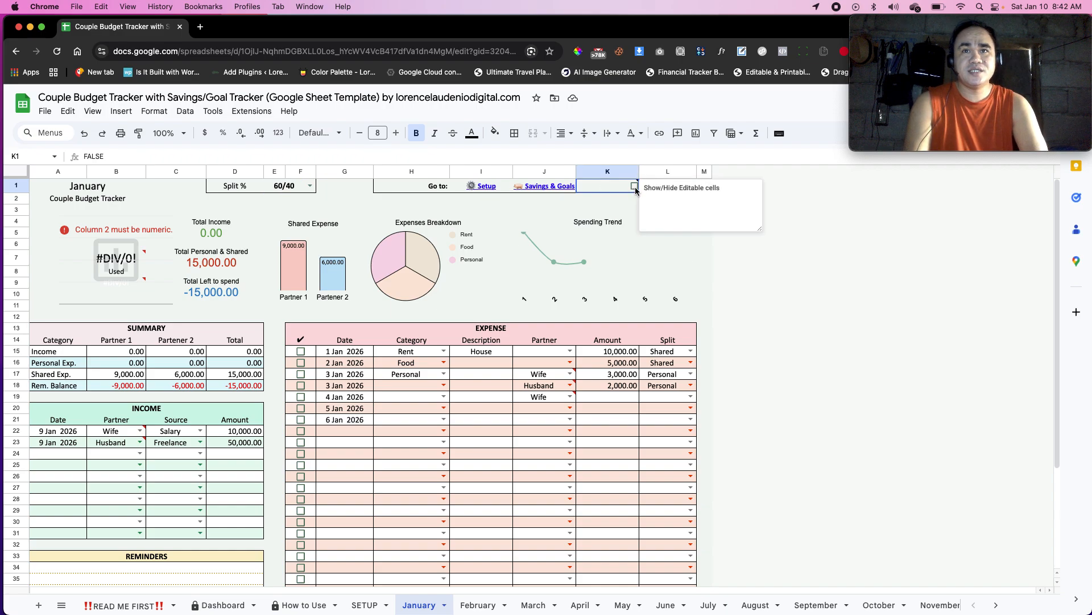
click(499, 210)
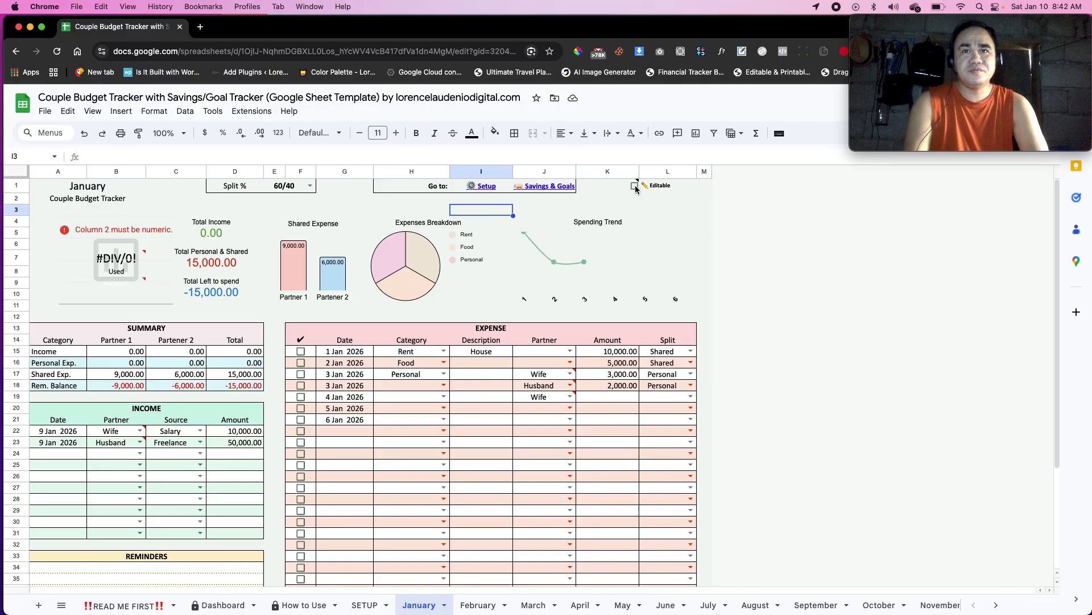
mouse_move(636, 187)
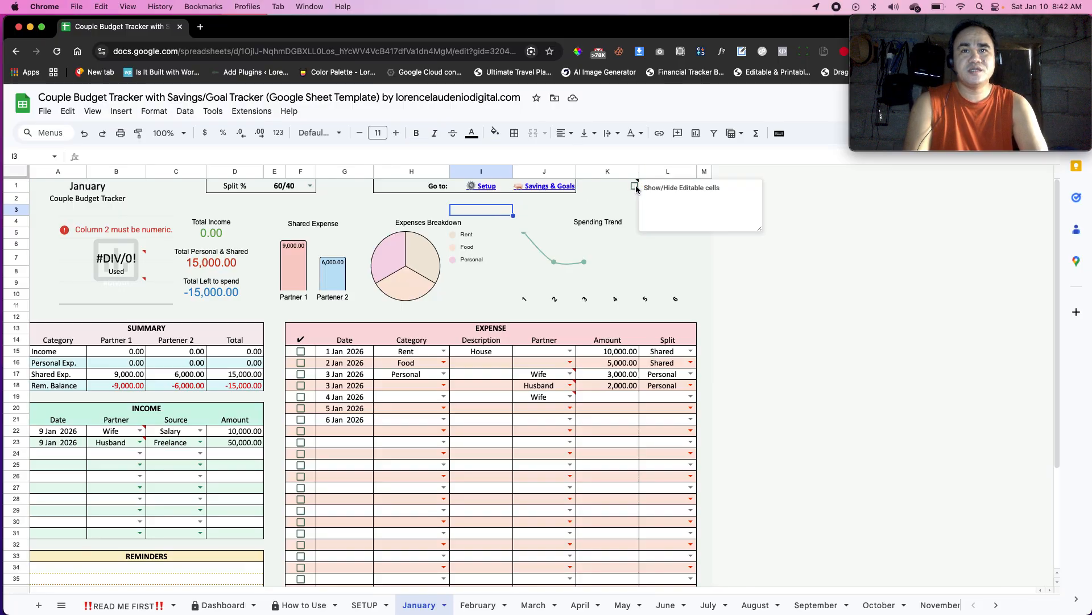
click(636, 186)
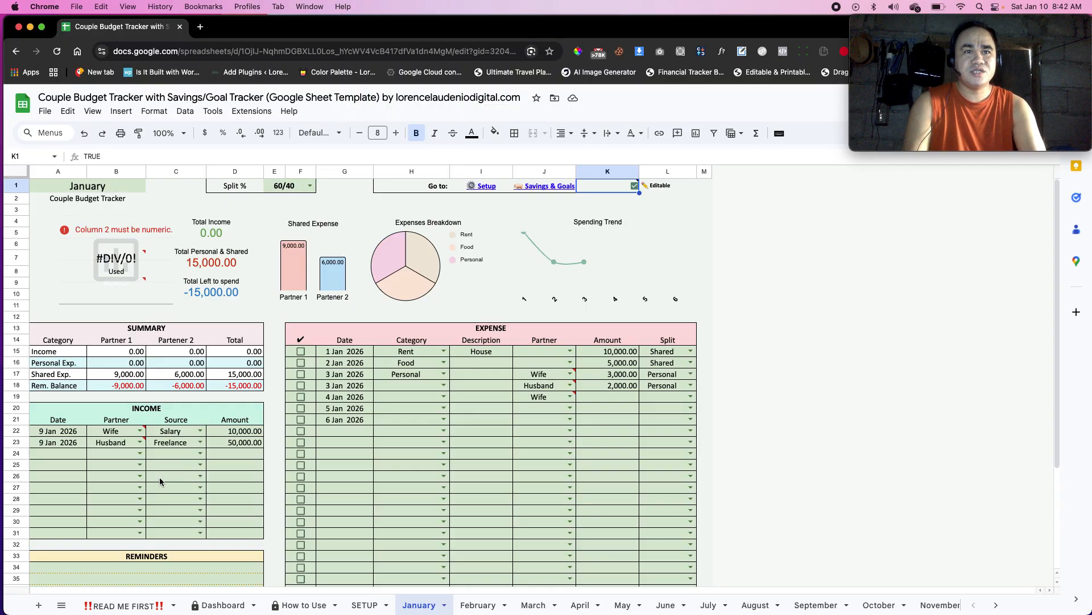
scroll(165, 441, down, 1)
scroll(165, 441, up, 1)
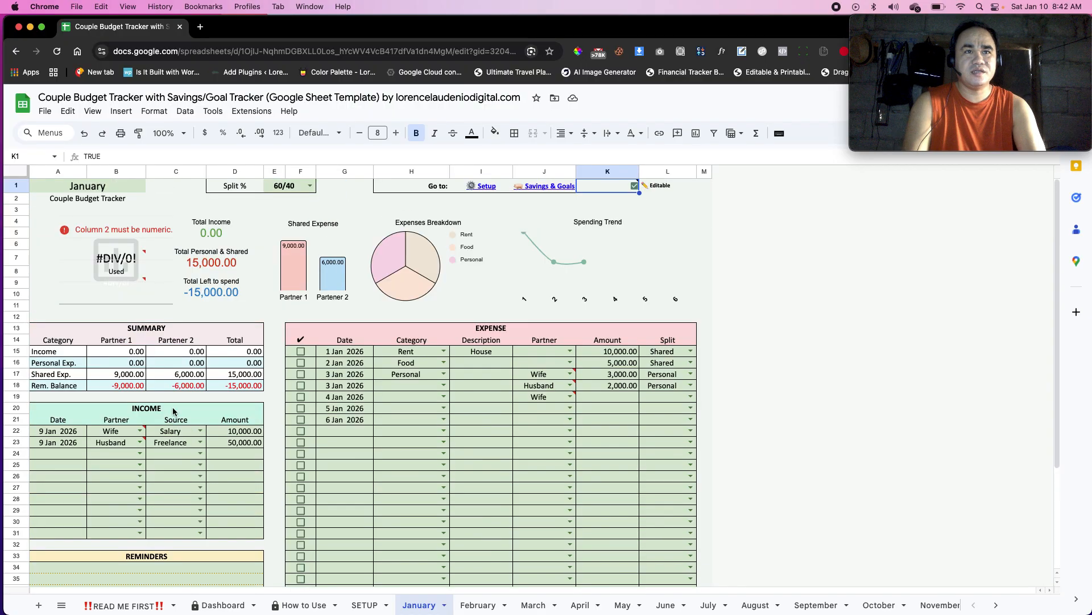
Clear the January sheet's Split % value and the sample entries in Income A22:D31 and Expense G15:L21.
click(95, 191)
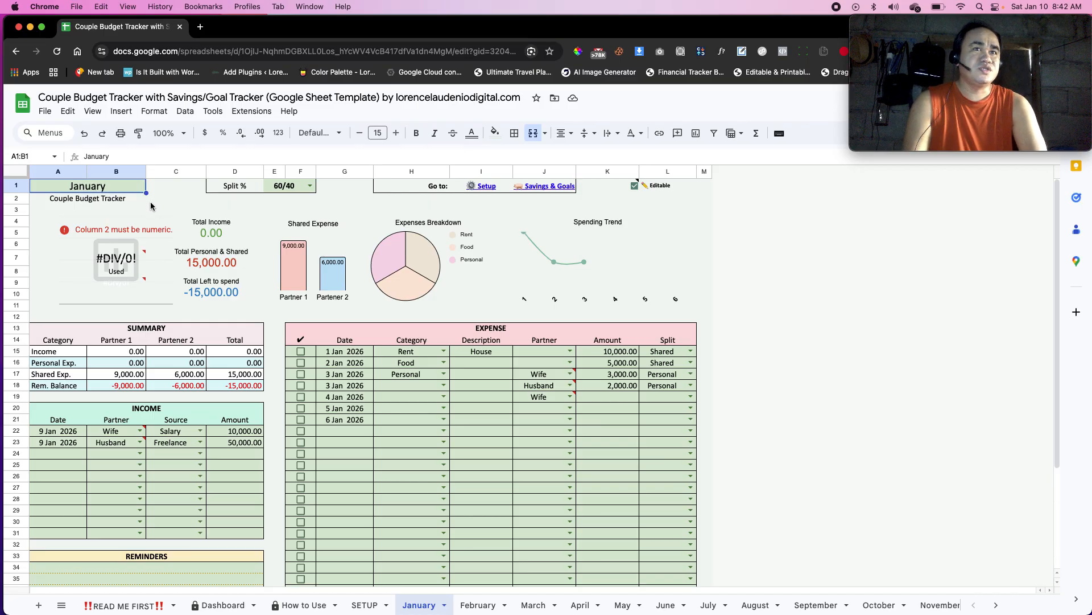
click(285, 185)
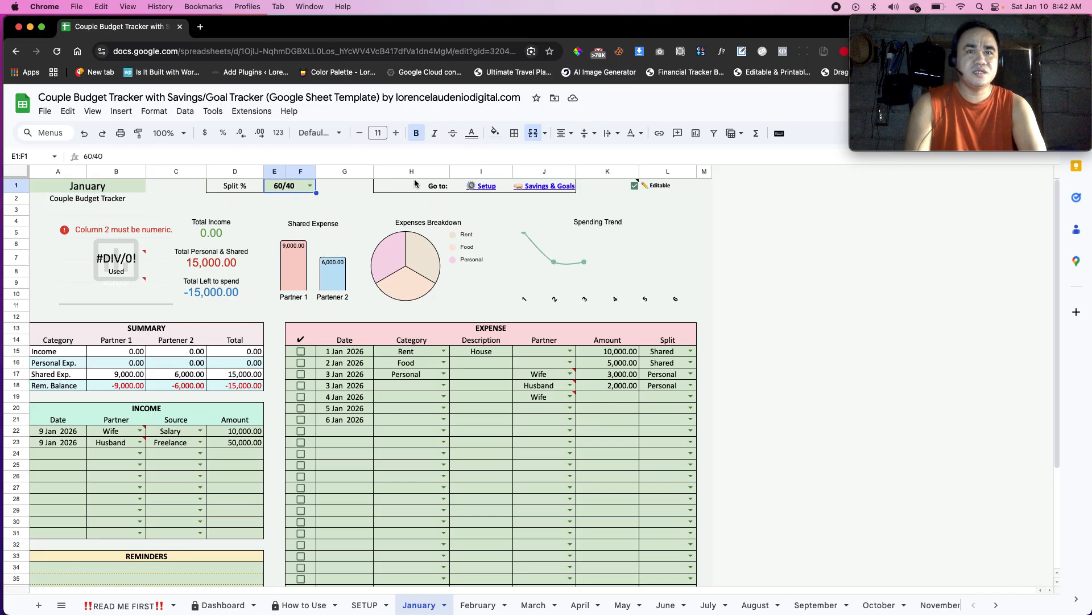
key(Delete)
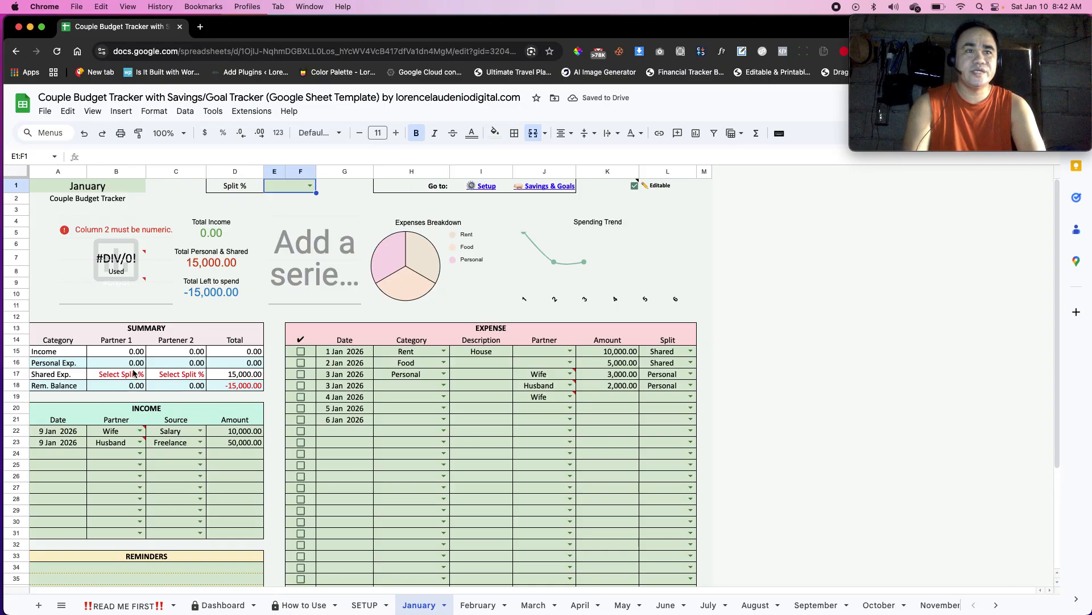
click(68, 429)
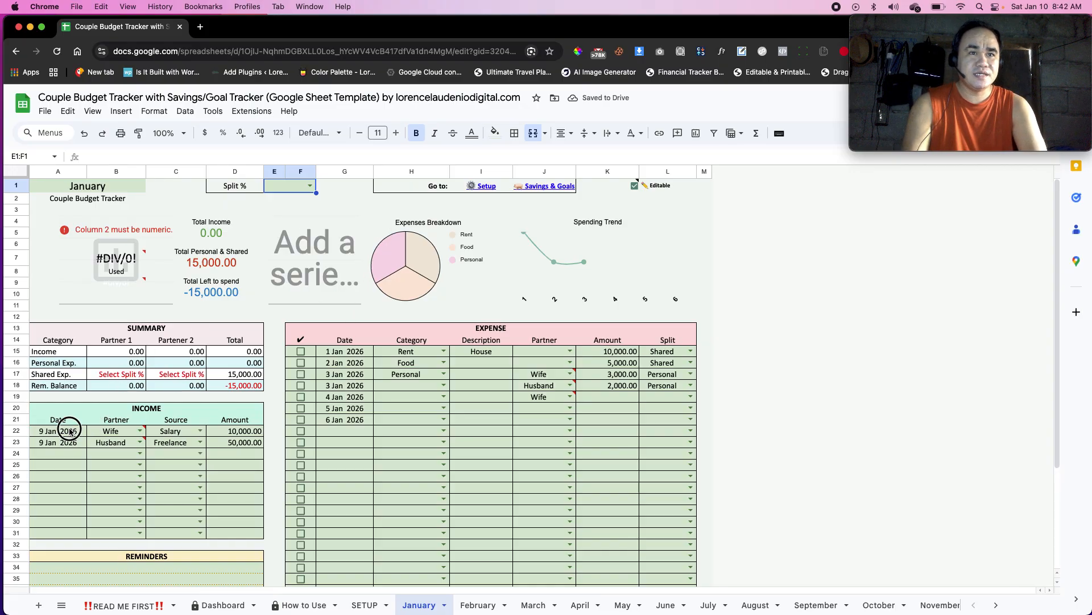
shift+click(247, 537)
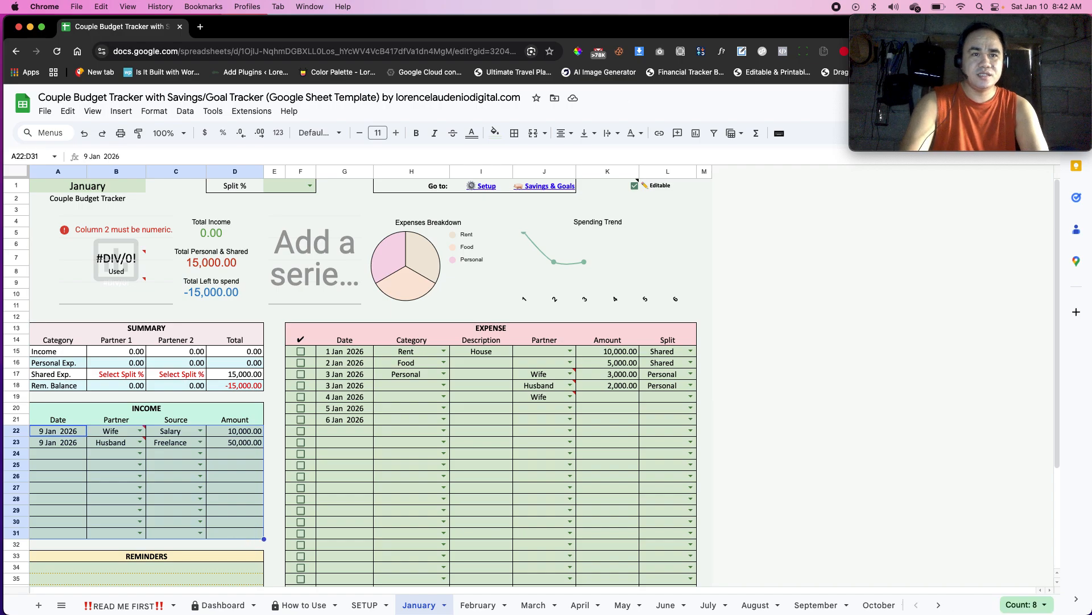
key(Delete)
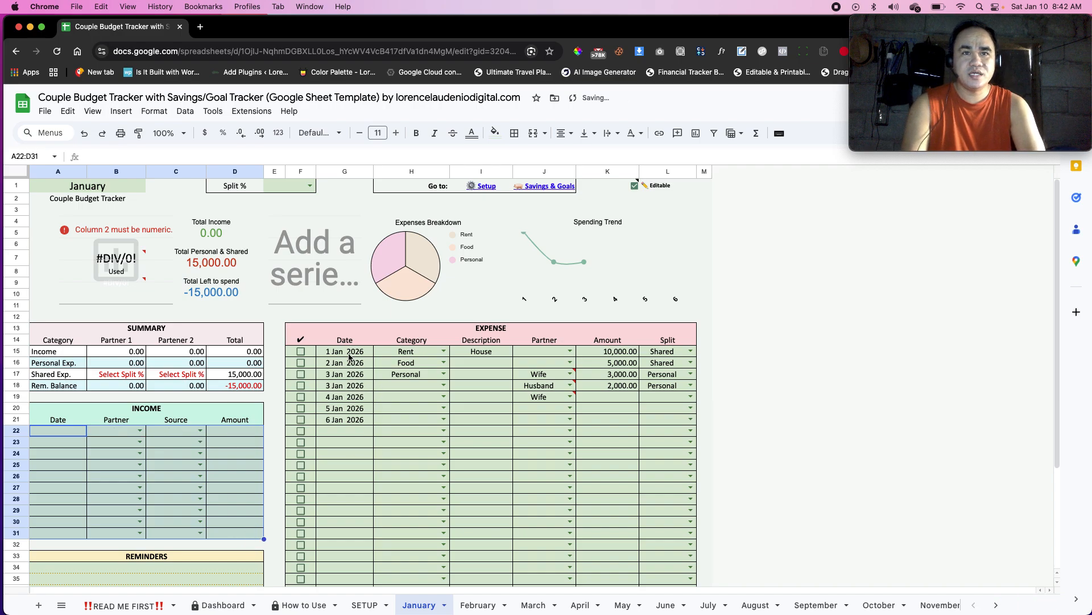
drag(344, 351, 667, 424)
key(Delete)
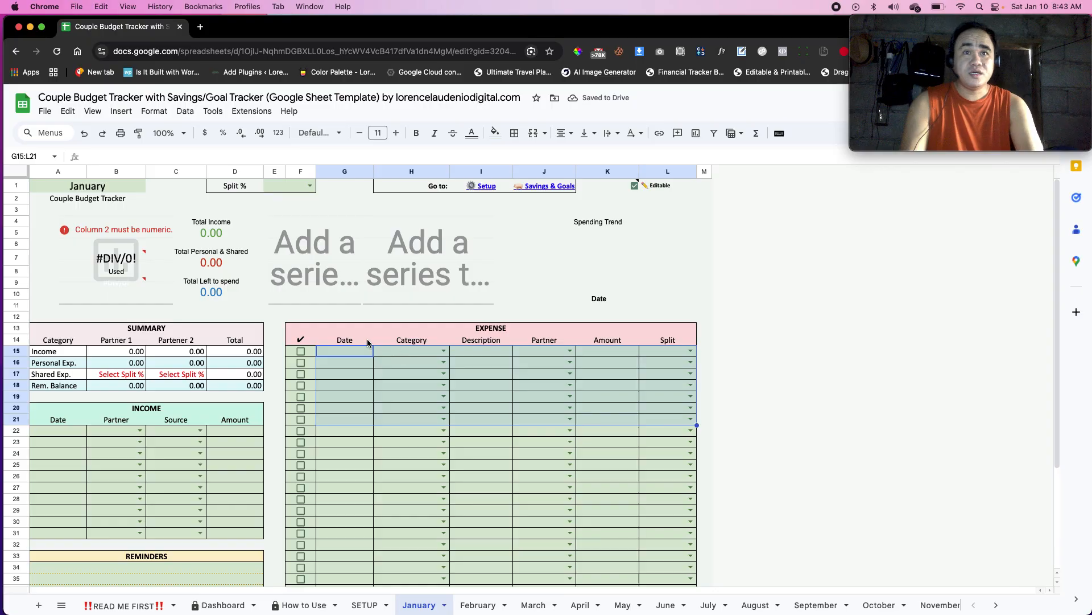
Compare the partner names in the January SUMMARY header B14:C14 with their source cells A4:A5 on the SETUP sheet.
click(99, 343)
drag(128, 342, 168, 345)
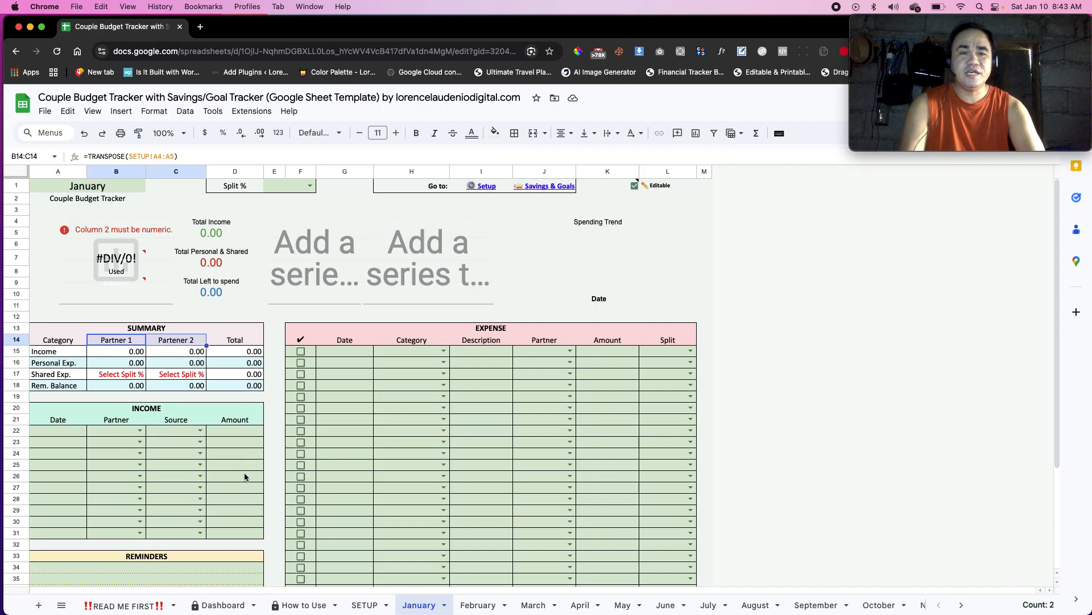
click(360, 606)
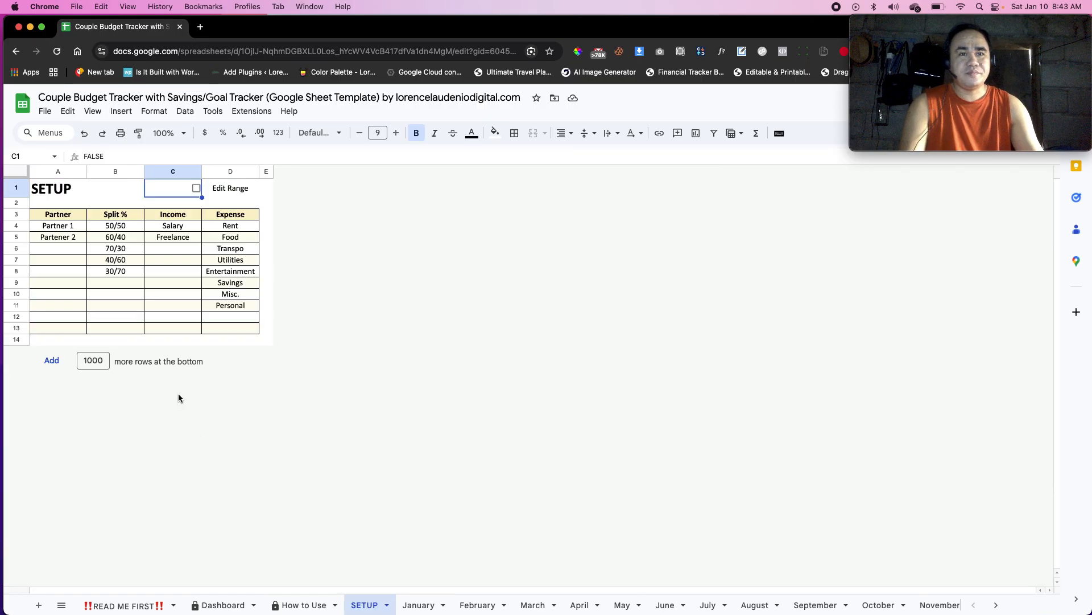
click(63, 229)
shift+click(63, 238)
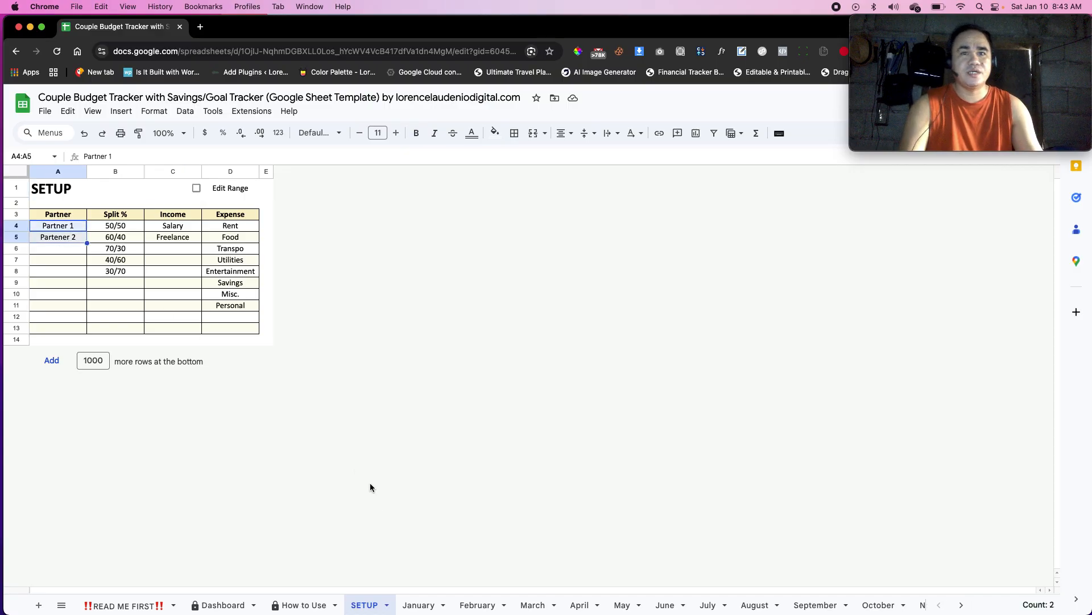
click(416, 604)
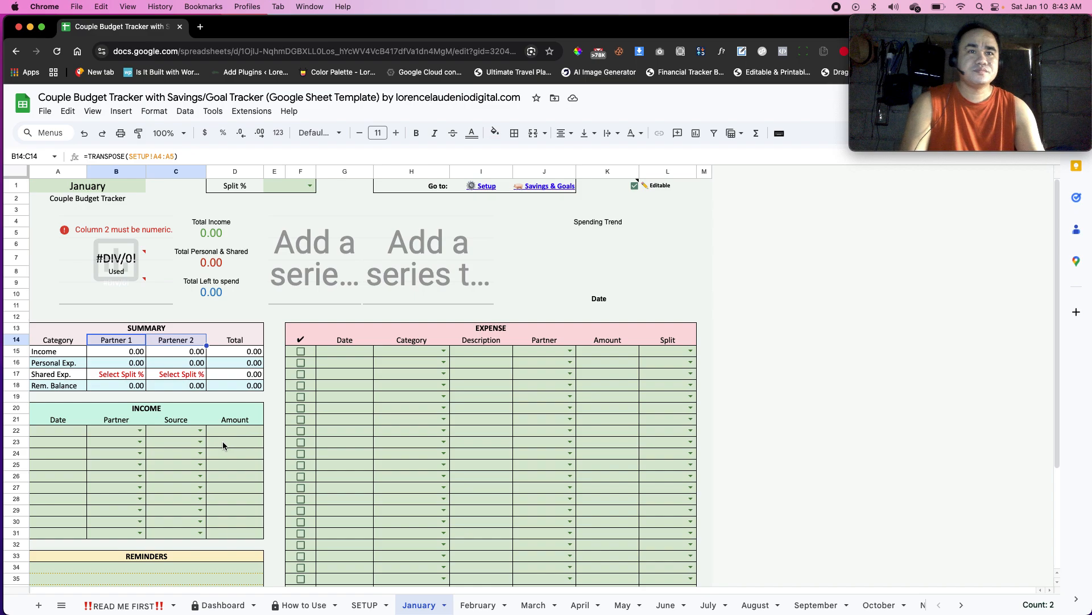
Set the January sheet's Split % to 50/50.
click(223, 445)
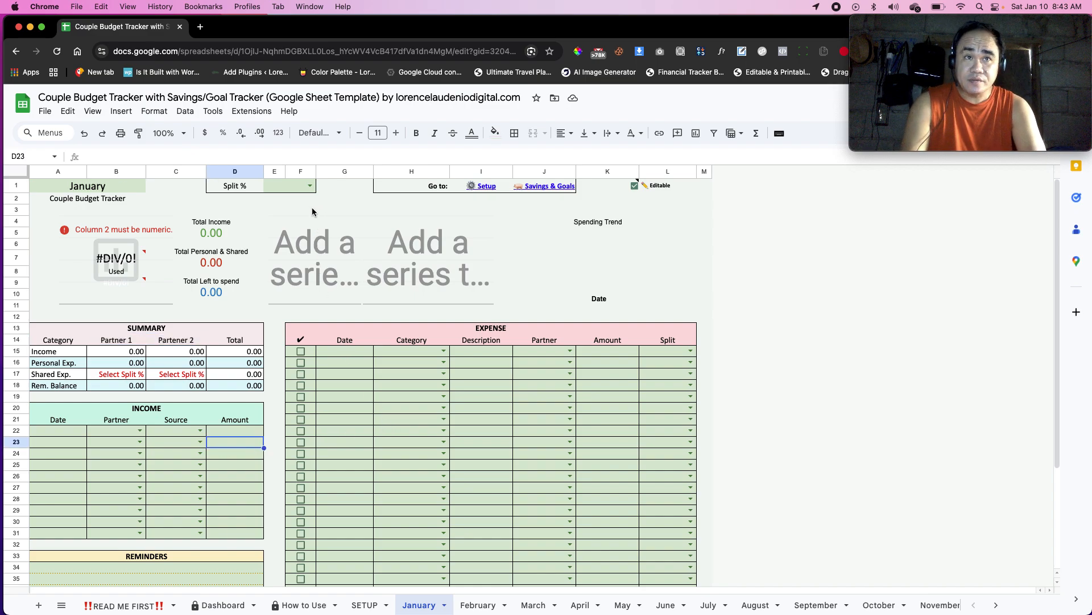
click(283, 189)
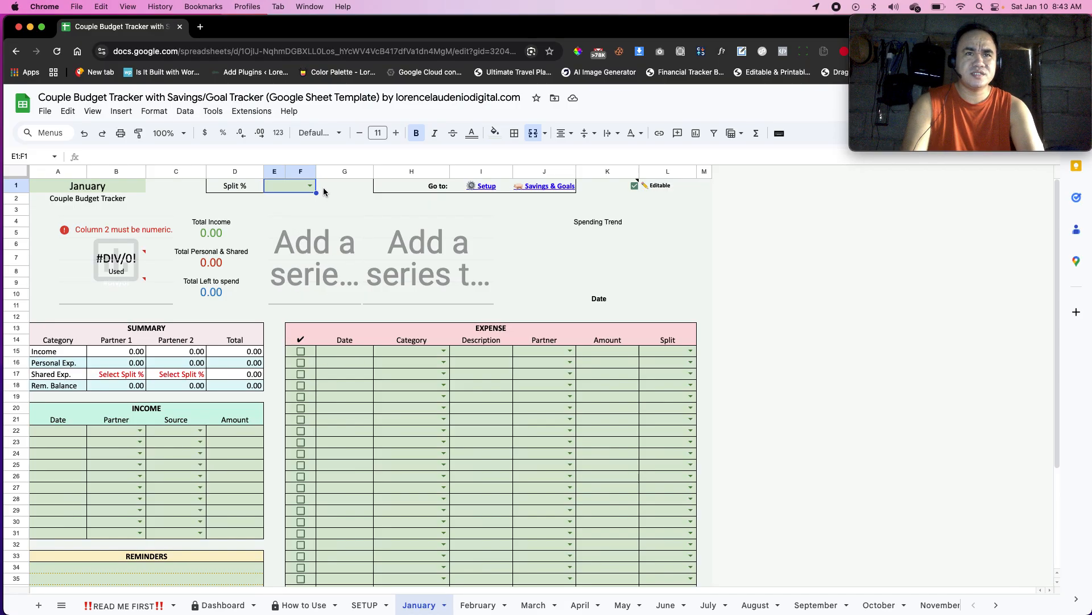
key(Right)
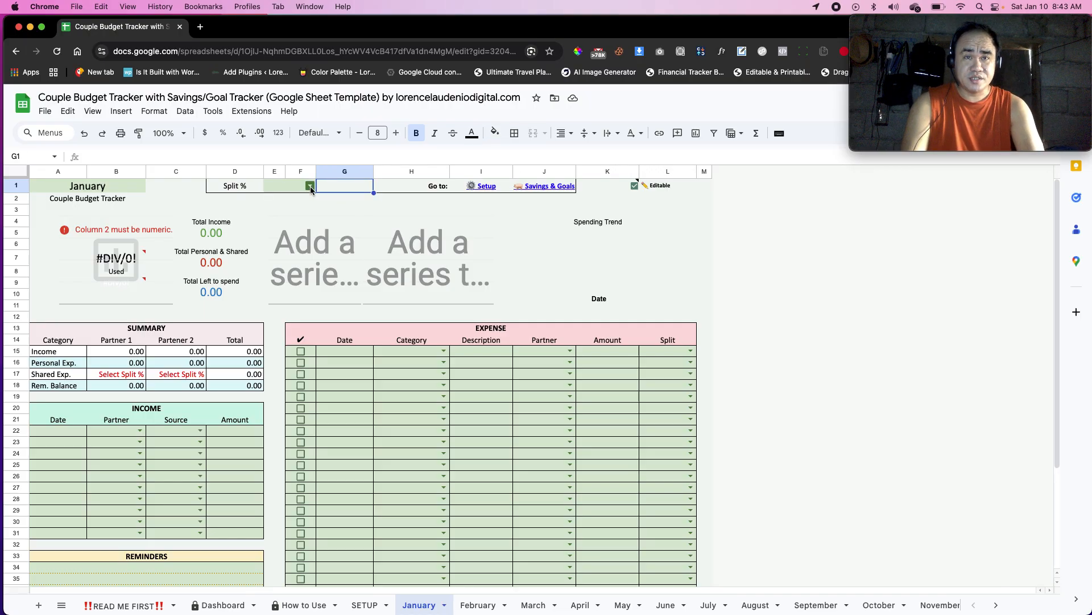
click(310, 186)
click(307, 201)
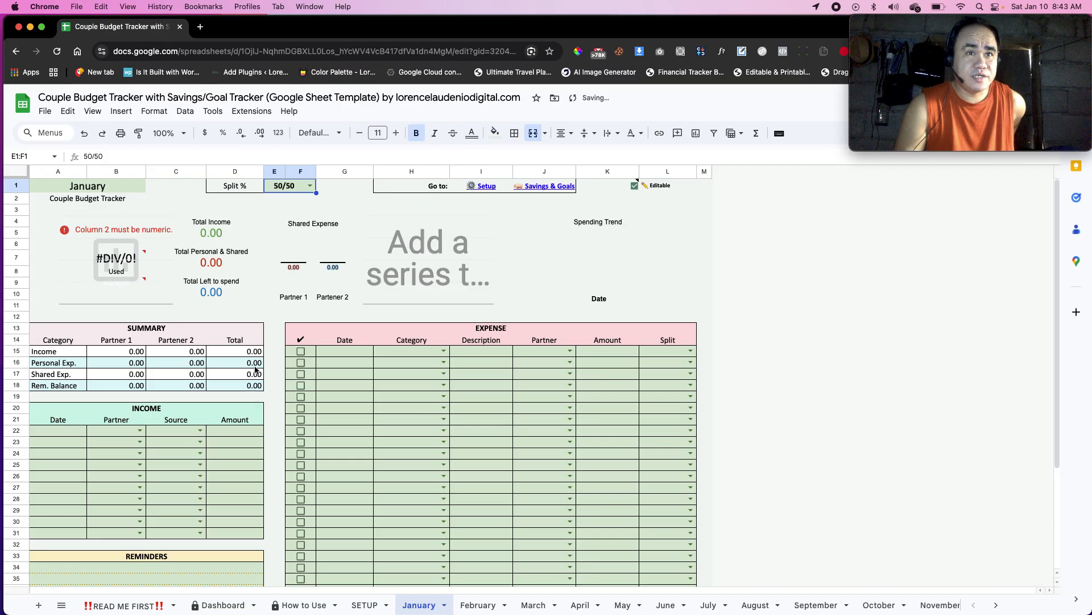
Record the first January income in row 22: 10 Jan 2026, Partner 1, Salary, amount 20000.
double_click(78, 433)
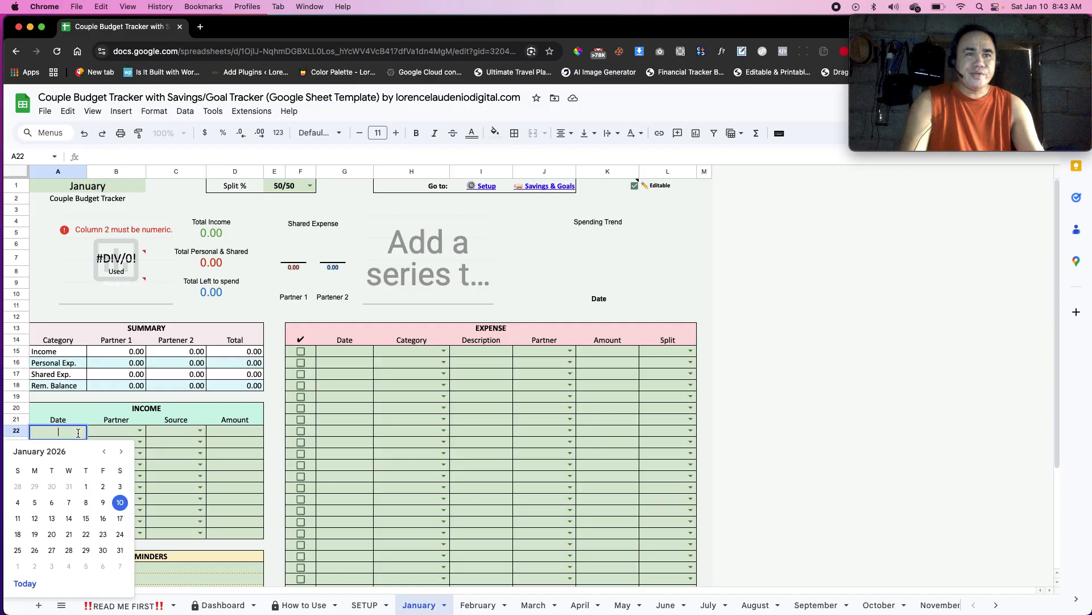
click(120, 502)
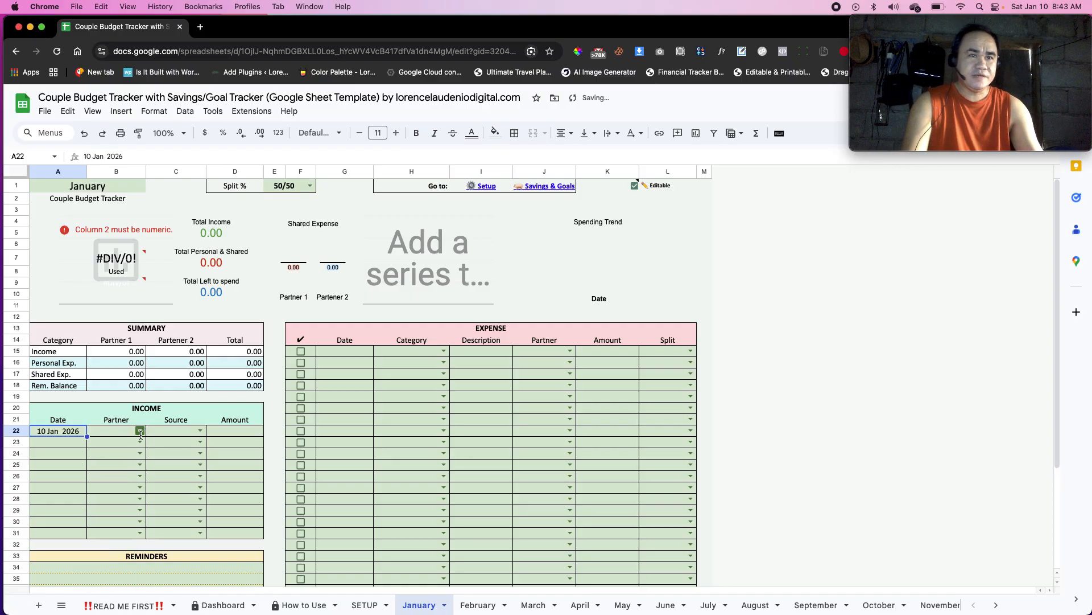
click(139, 431)
click(107, 448)
click(199, 431)
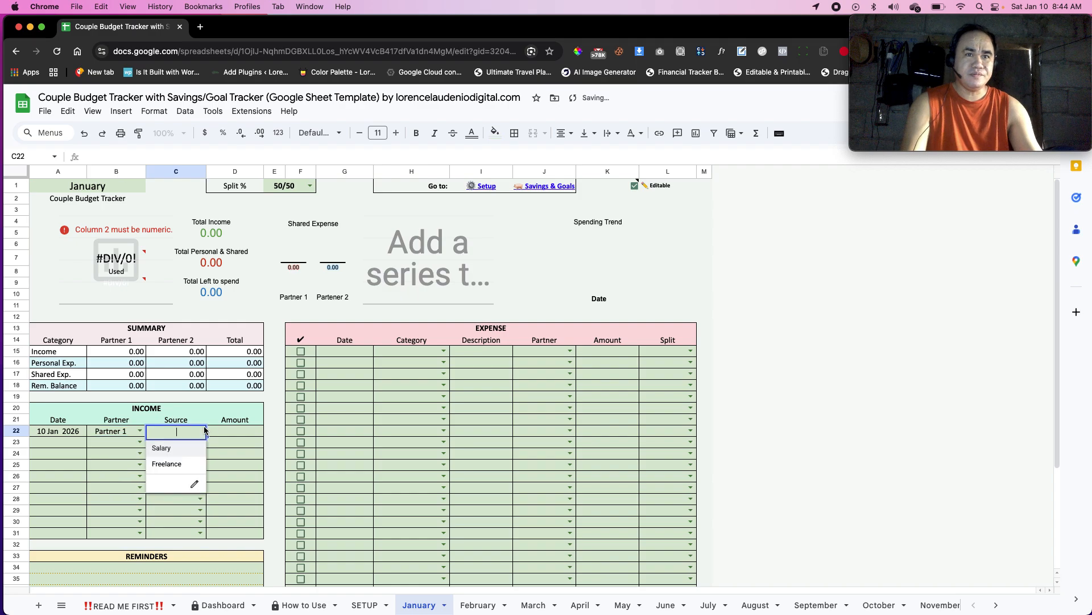
click(194, 449)
click(236, 434)
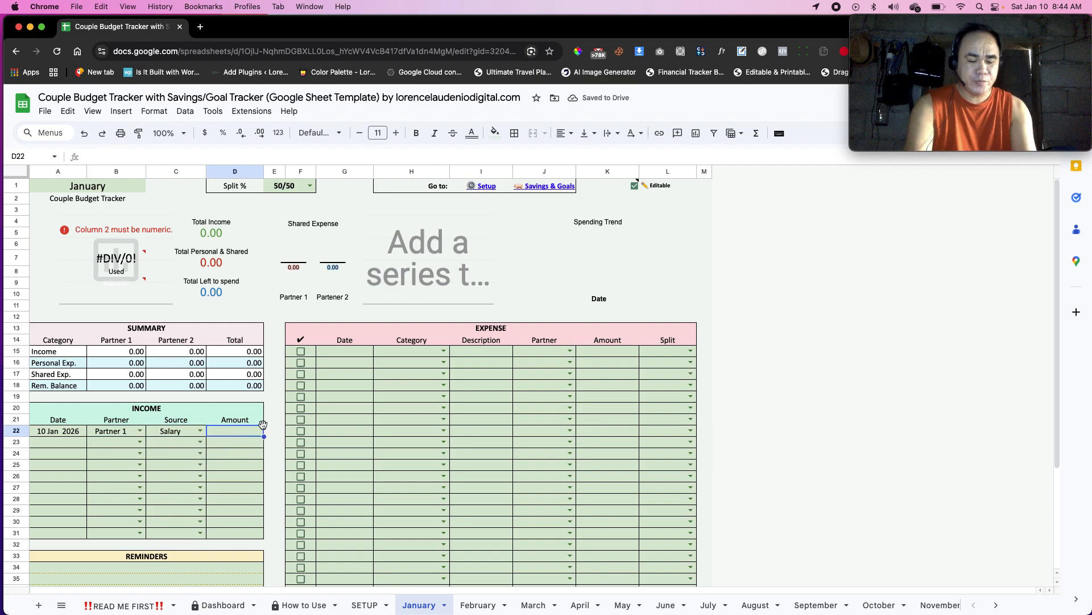
text(20000)
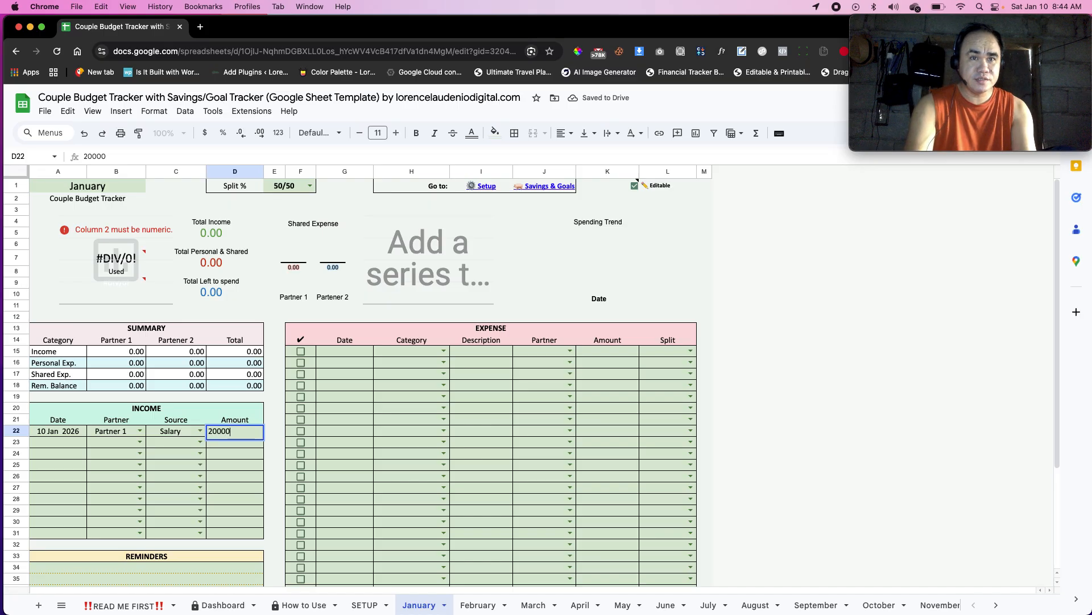
key(Return)
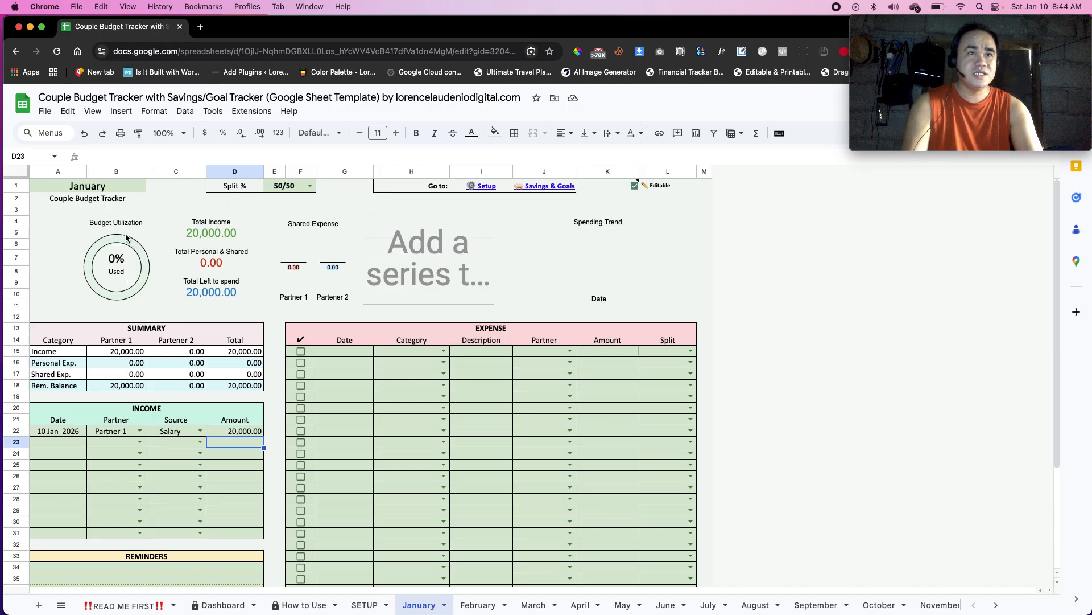
Record the second January income in row 23: 10 Jan 2026, Partener 2, Freelance, amount 30000.
click(73, 444)
double_click(72, 444)
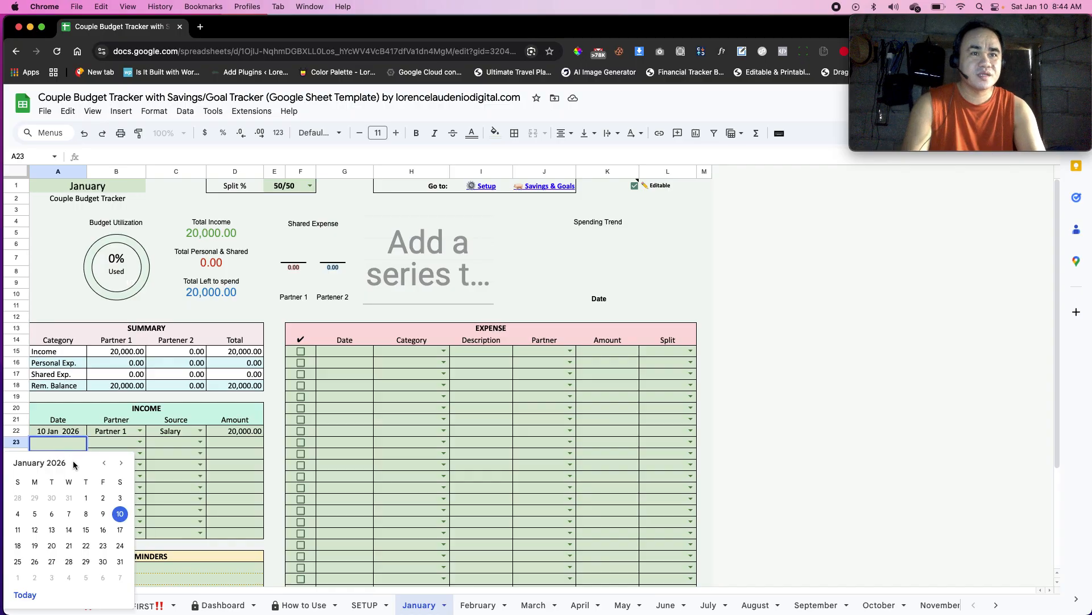
click(120, 514)
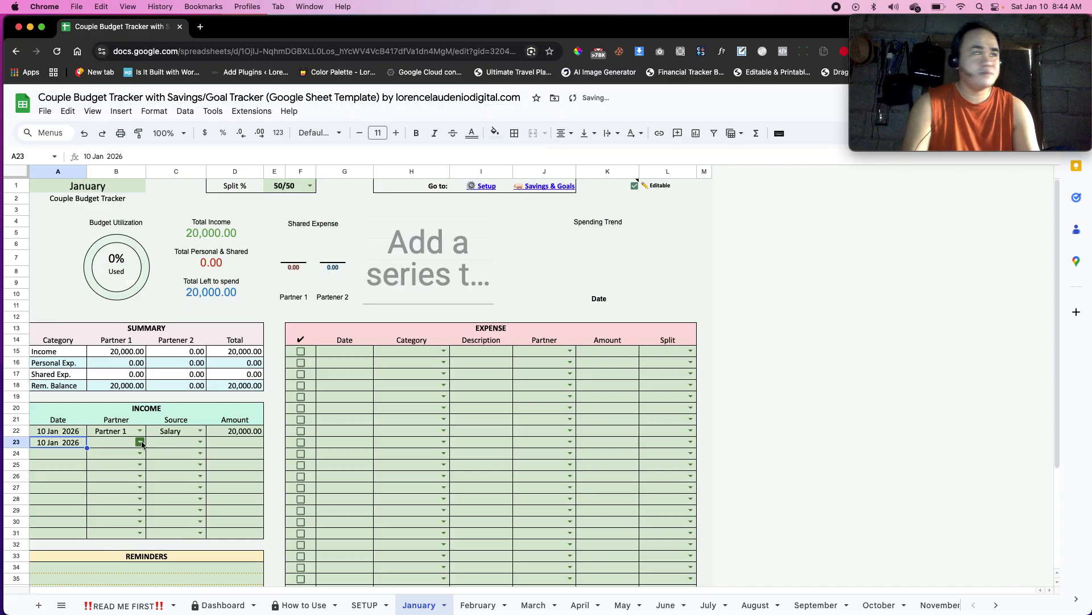
click(141, 442)
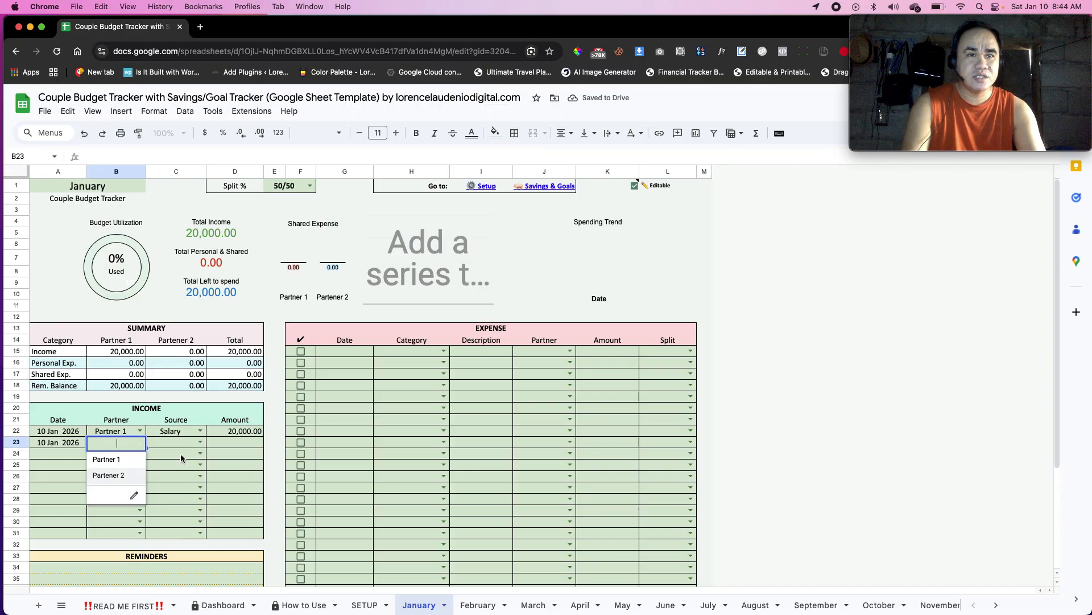
click(135, 474)
click(201, 442)
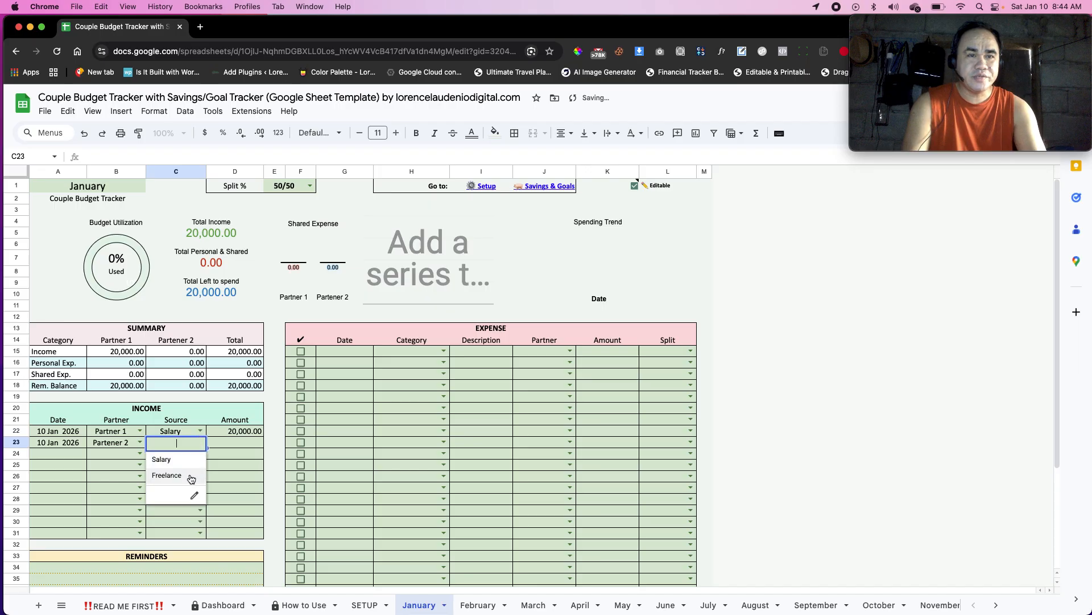
click(167, 474)
click(226, 443)
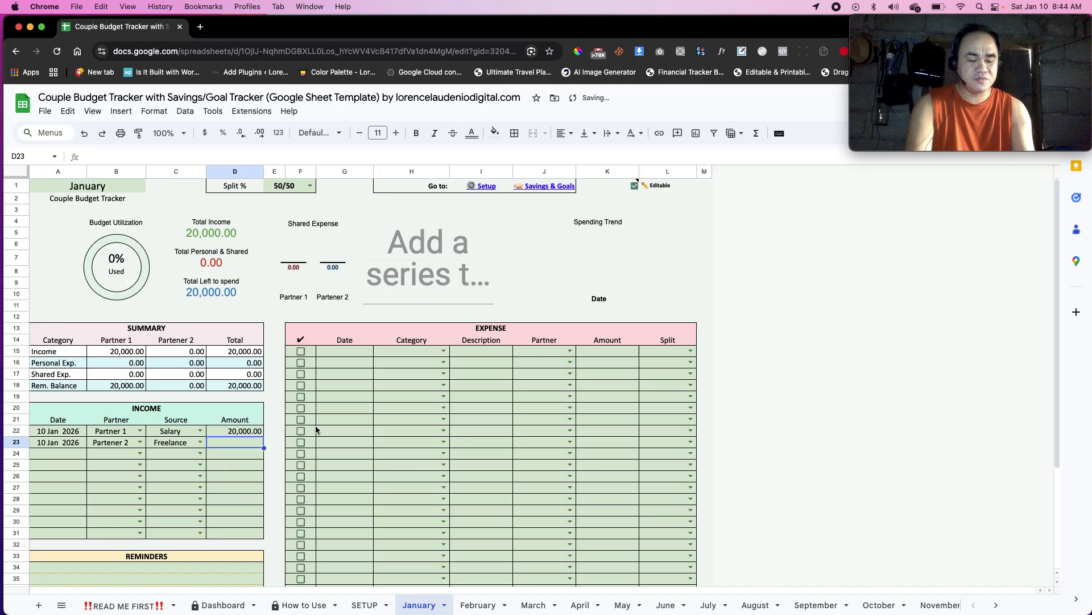
text(30000)
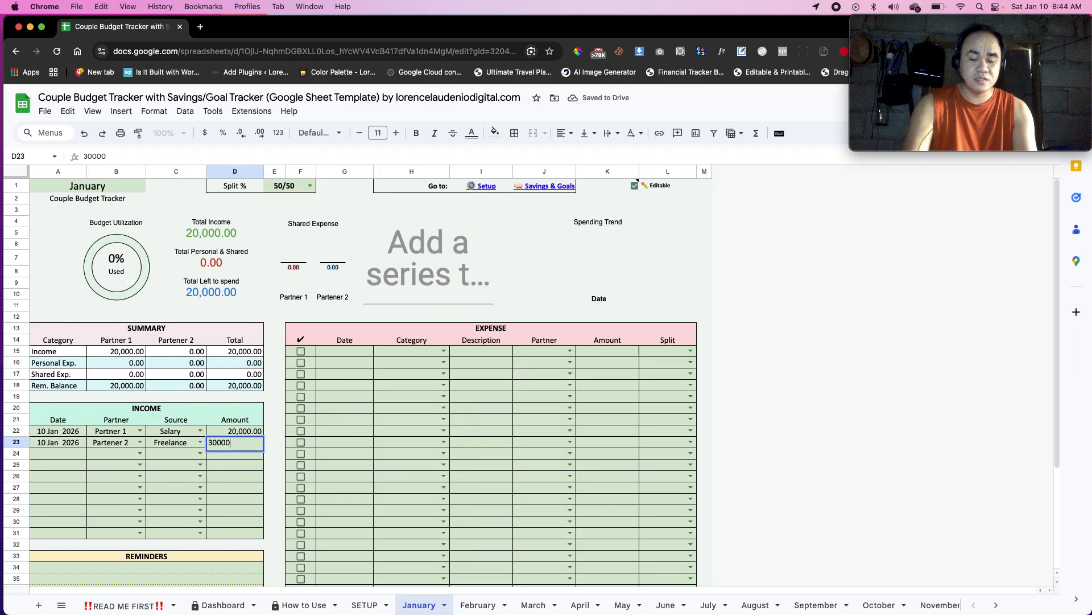
key(Return)
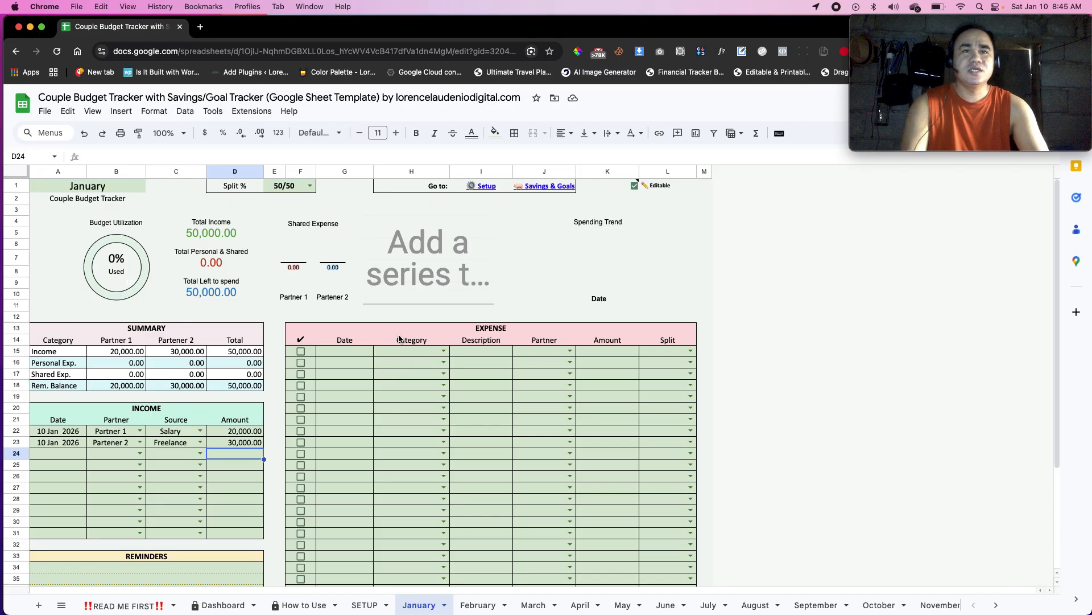
Record the first January expense in row 15: 10 Jan 2026, category Rent, amount 4500, split Shared, leaving description and partner blank.
click(343, 351)
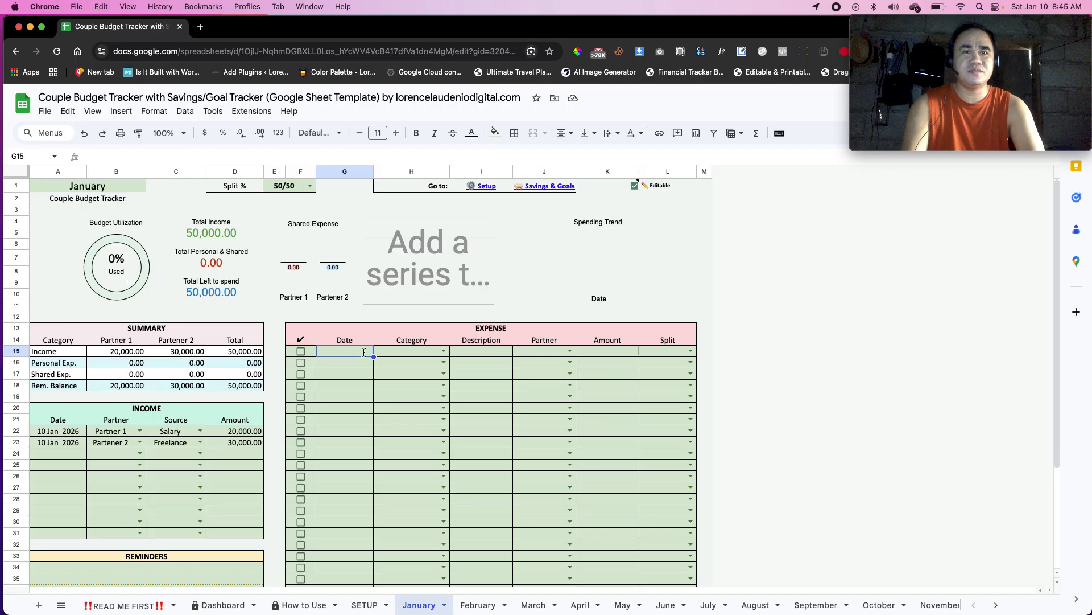
double_click(364, 352)
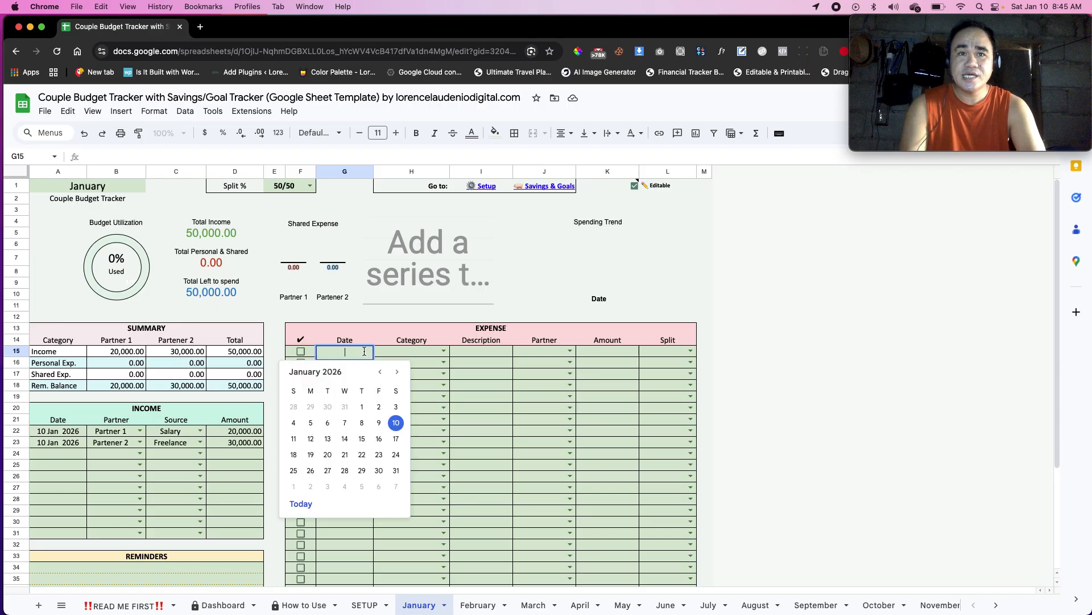
click(403, 424)
click(442, 351)
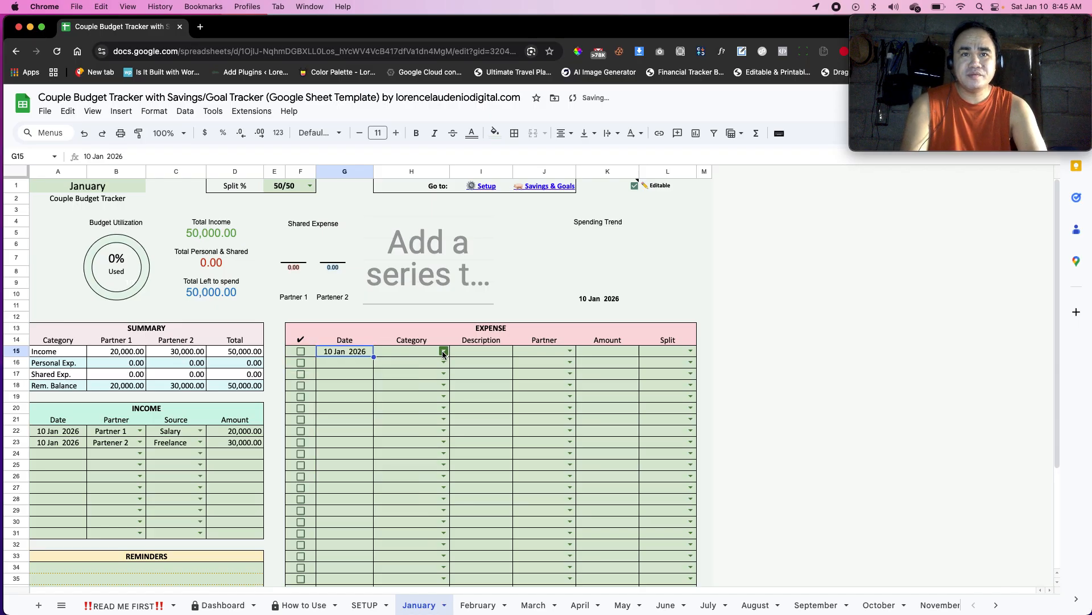
click(442, 352)
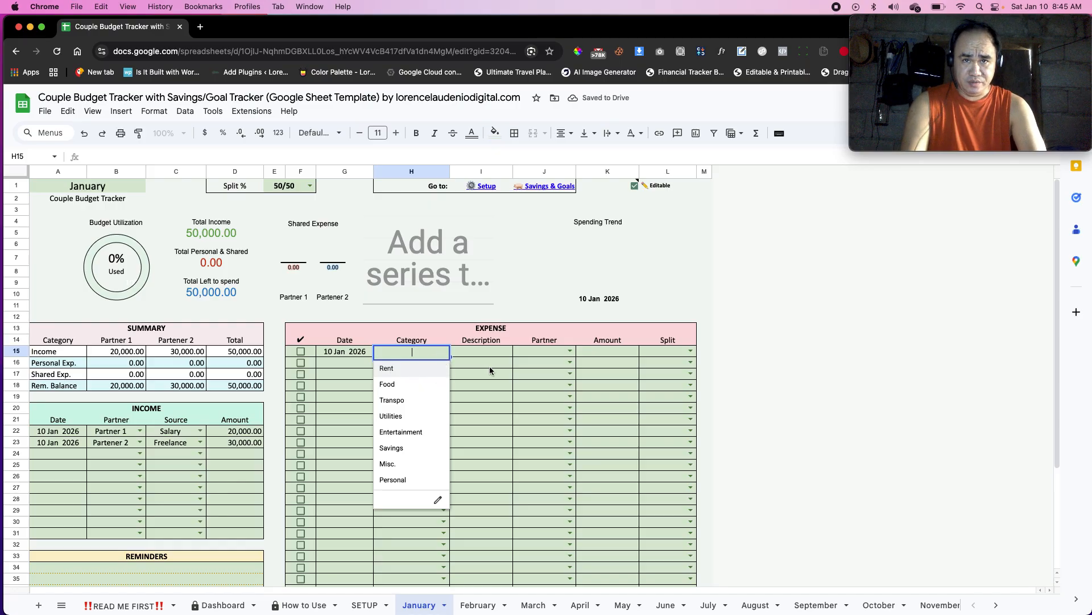
click(494, 351)
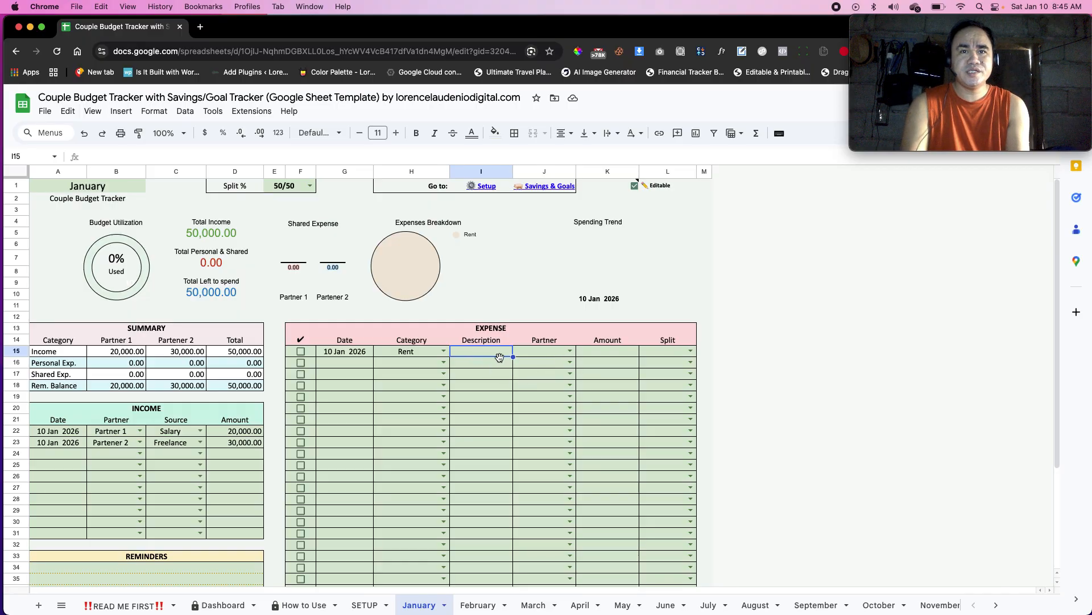
click(689, 351)
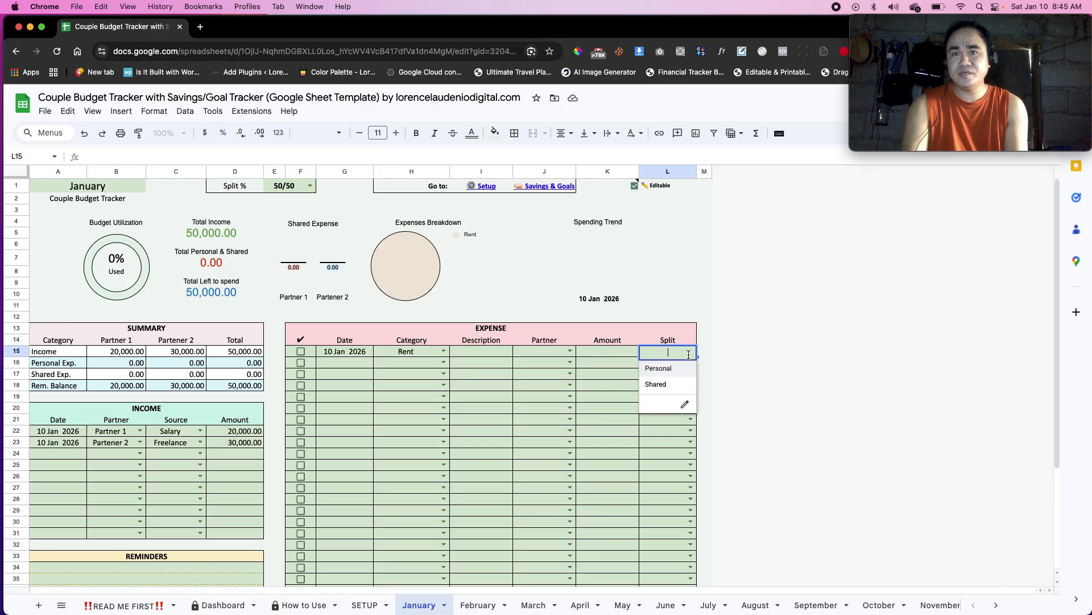
click(675, 385)
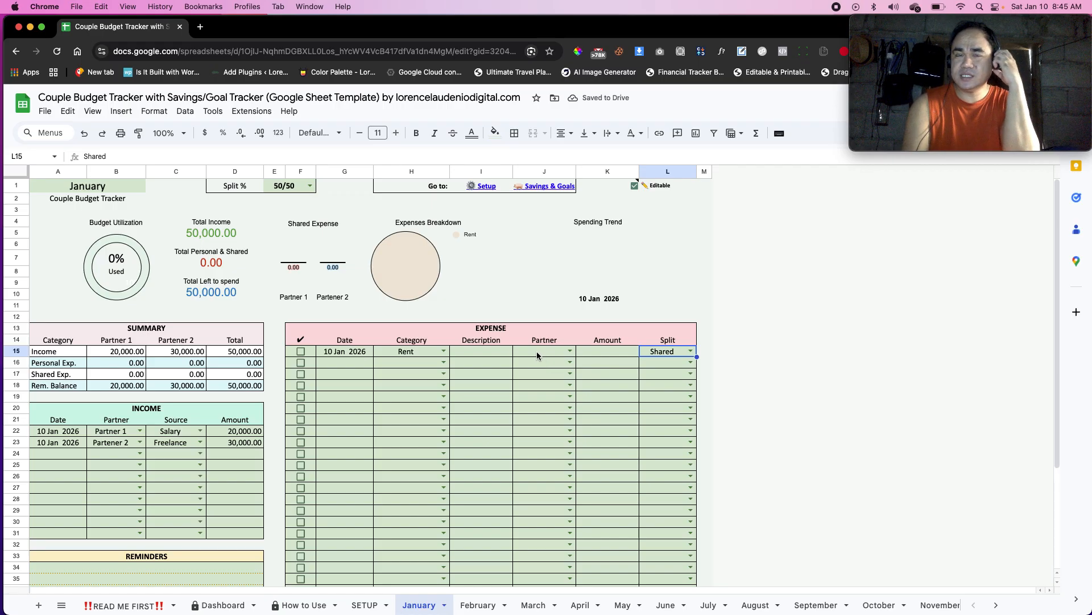
click(614, 355)
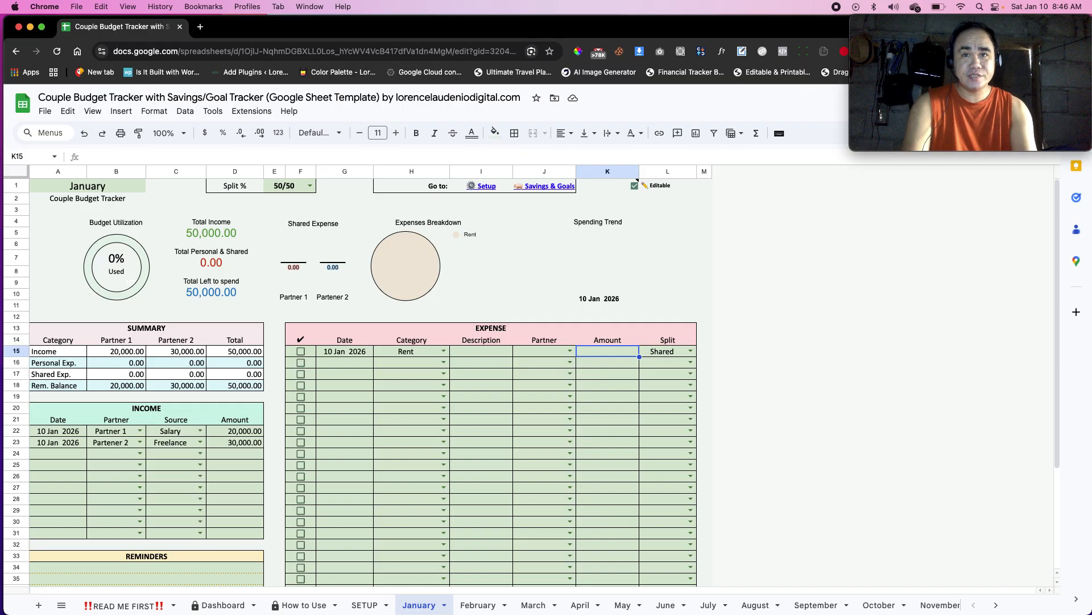
text(4500)
key(Return)
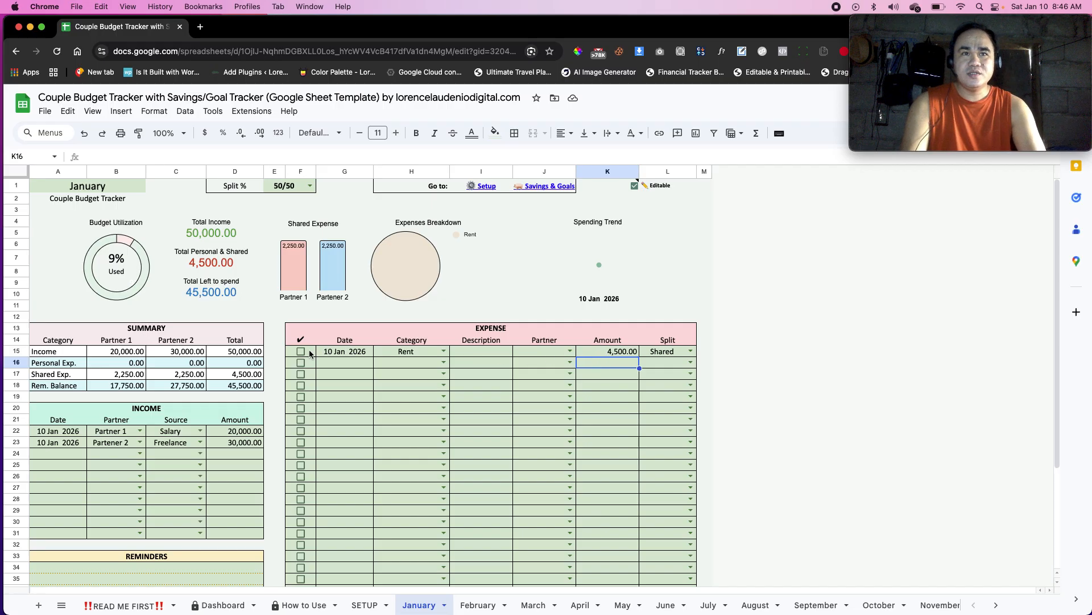
Examine the SUMMARY income and remaining balance totals together with the Budget Utilization and Shared Expense charts.
click(244, 354)
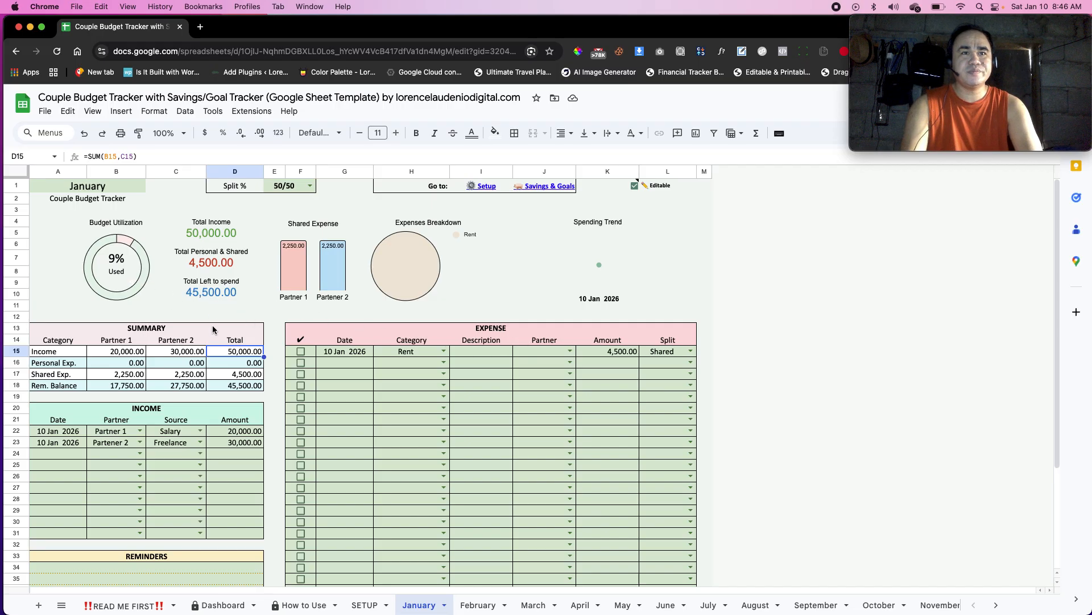
click(116, 269)
mouse_move(145, 263)
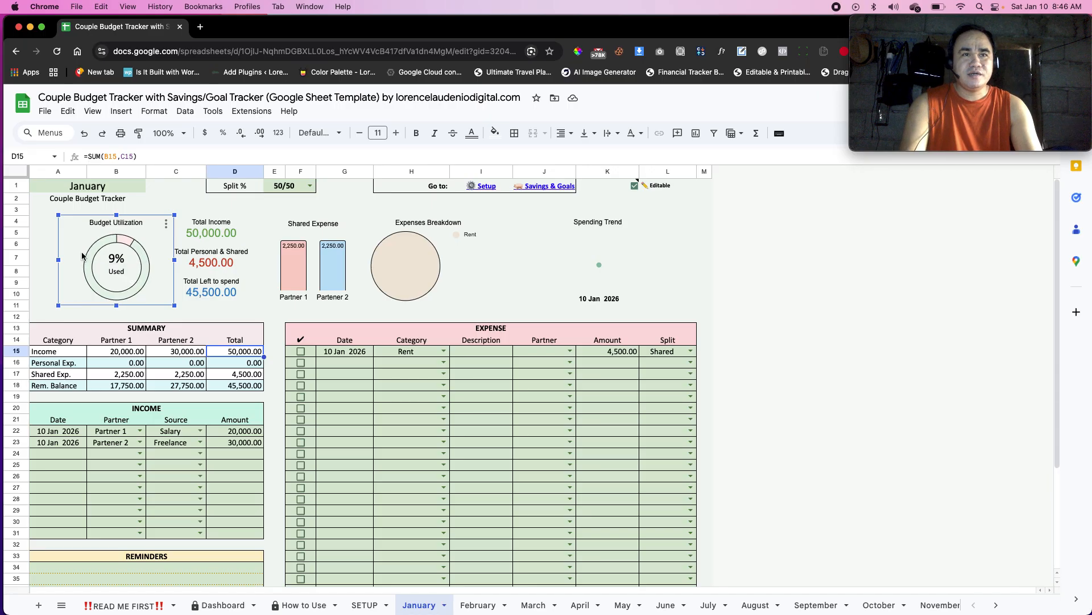
click(256, 386)
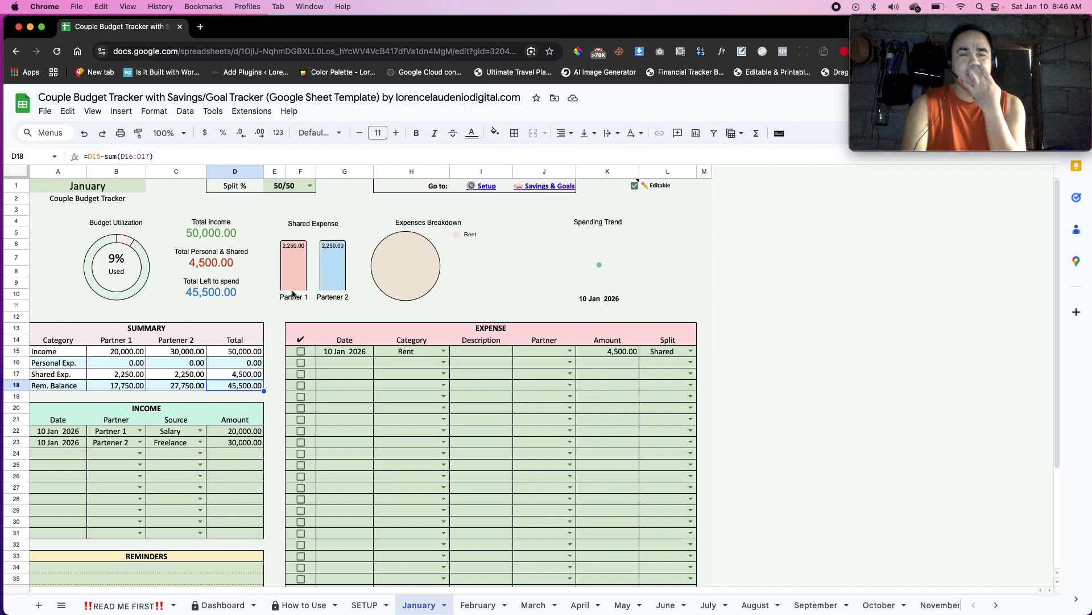
click(300, 251)
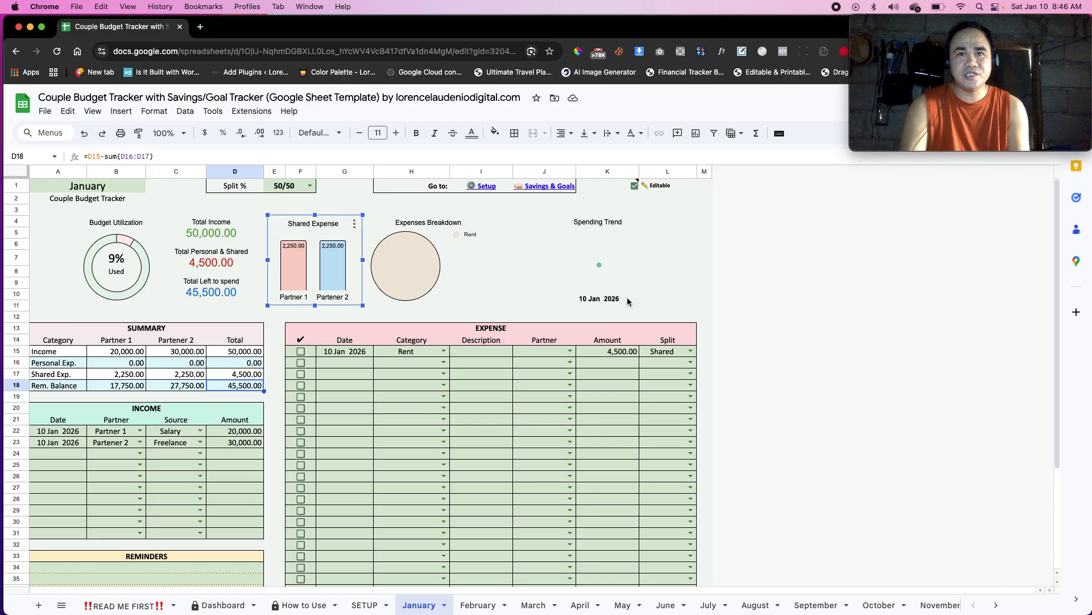
click(556, 408)
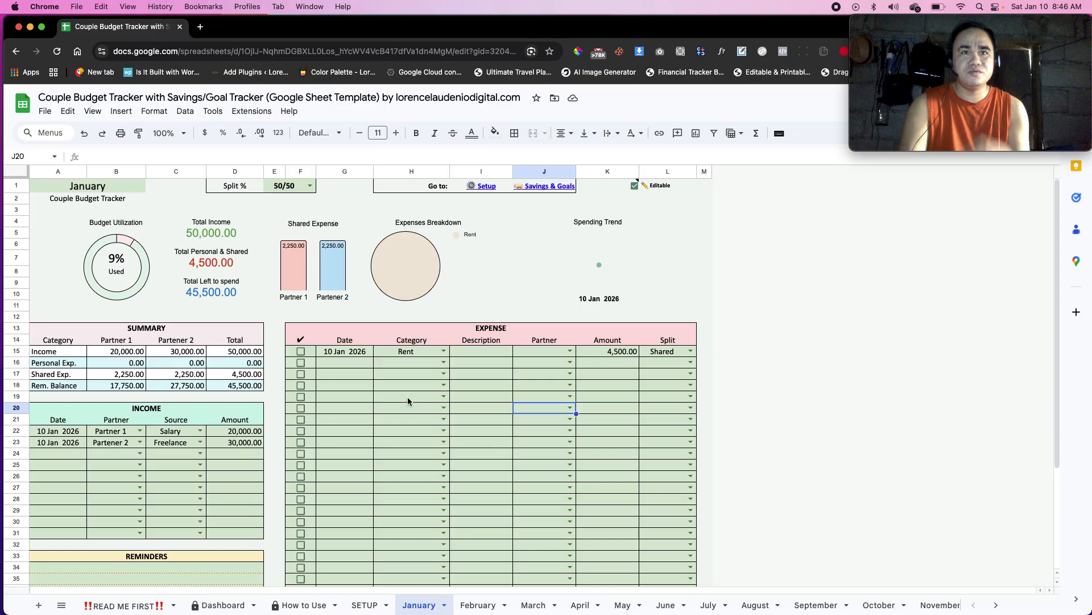
Start the second January expense in row 16 with date 10 Jan 2026, category Food and description Dineout.
click(368, 365)
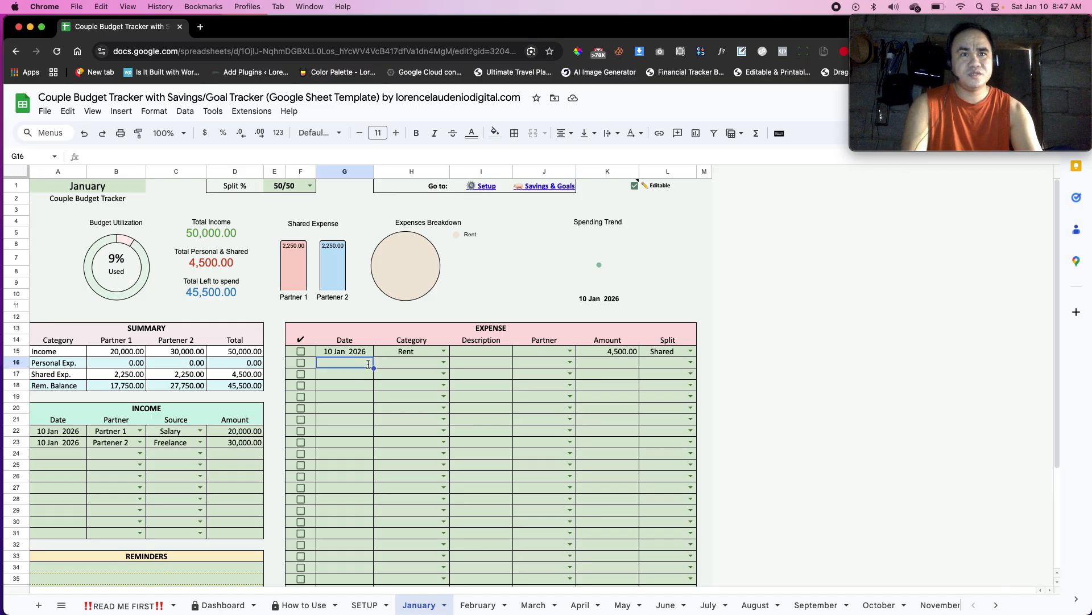
double_click(368, 365)
click(396, 437)
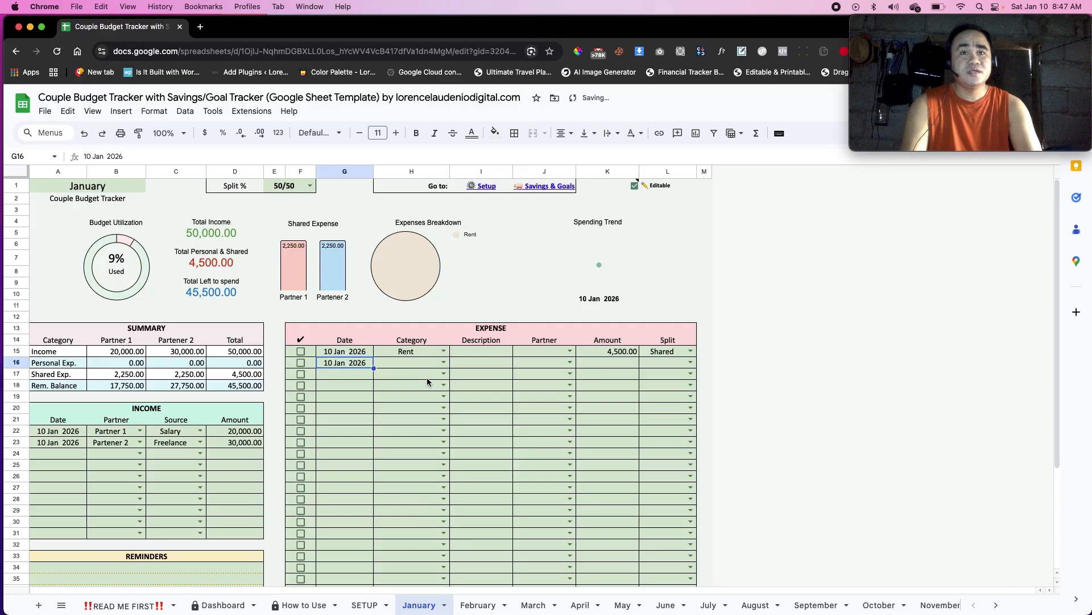
click(445, 364)
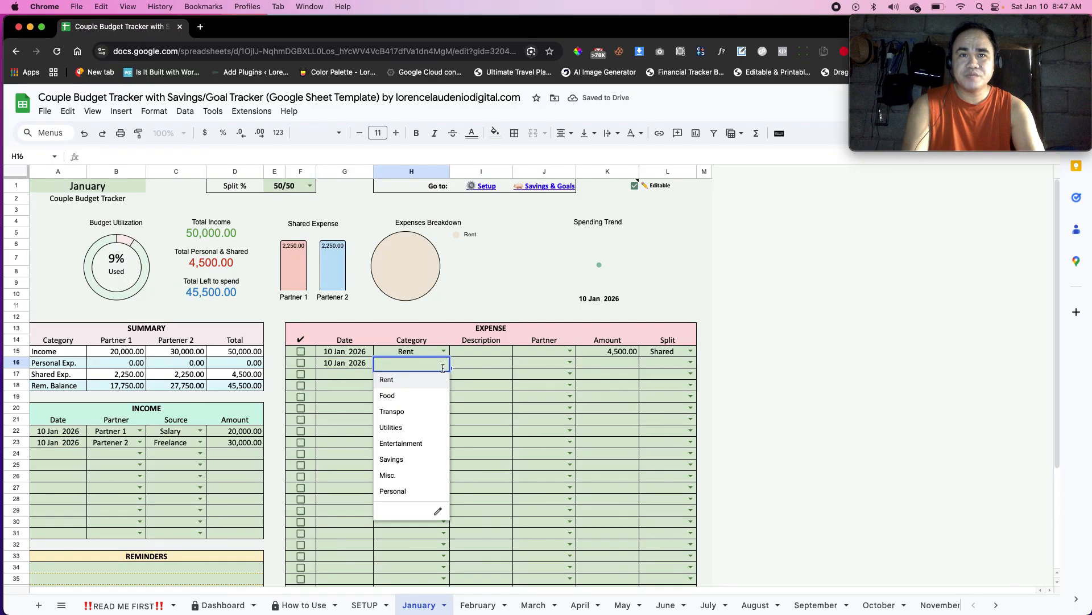
click(425, 398)
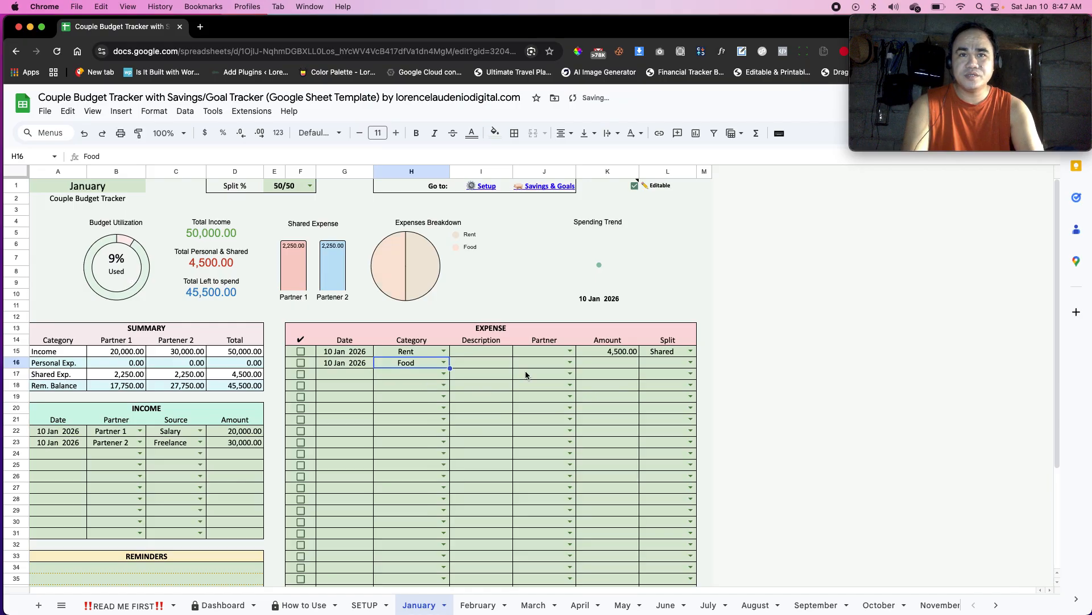
click(497, 363)
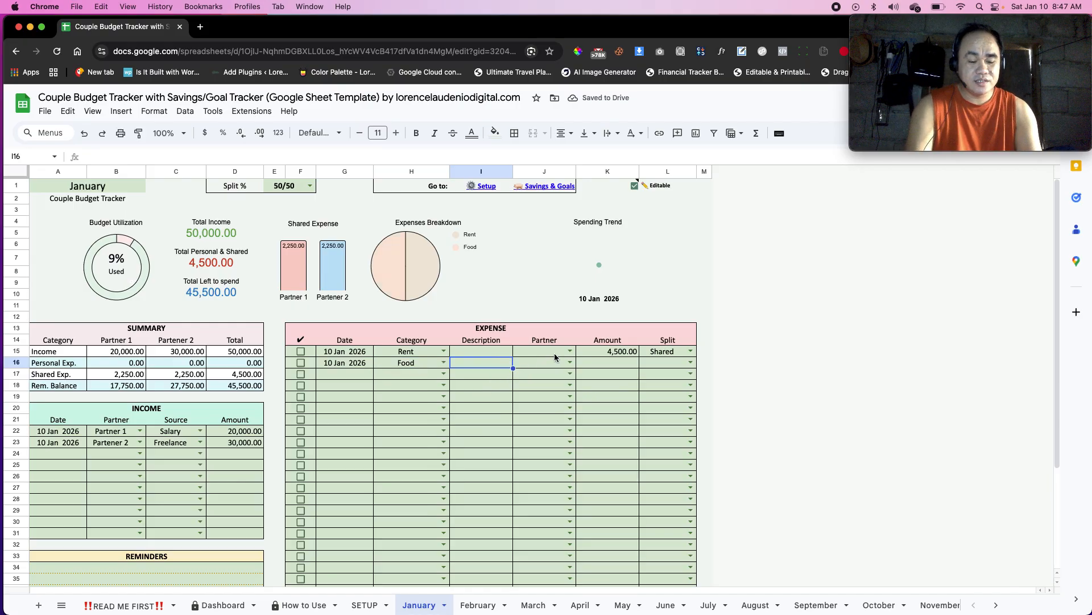
text(Dineout)
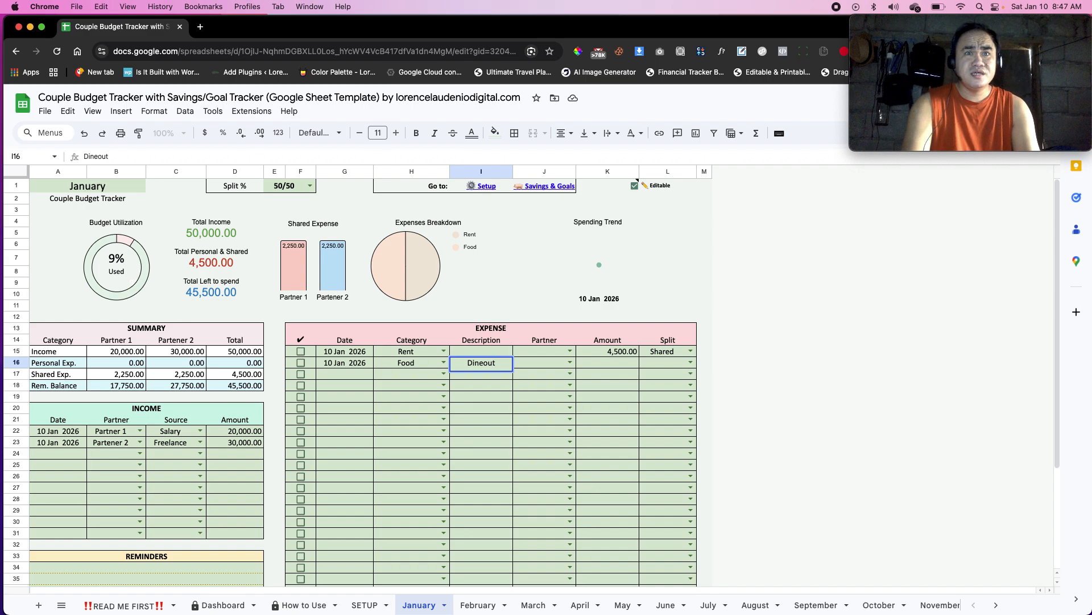
key(Tab)
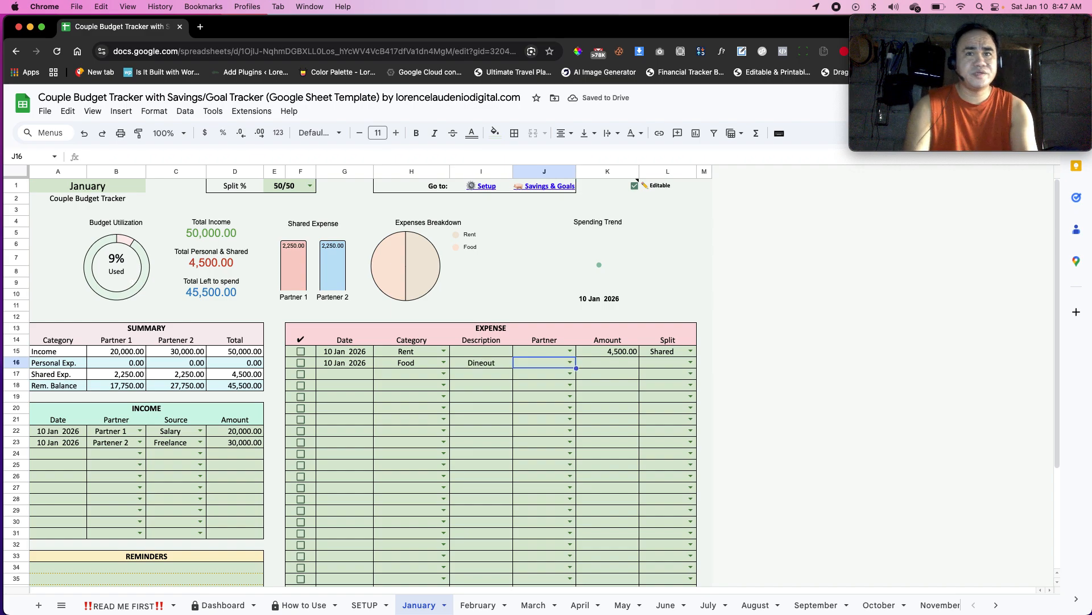
Mark the Dineout expense in row 16 as Shared and set its amount to 2000.
click(694, 365)
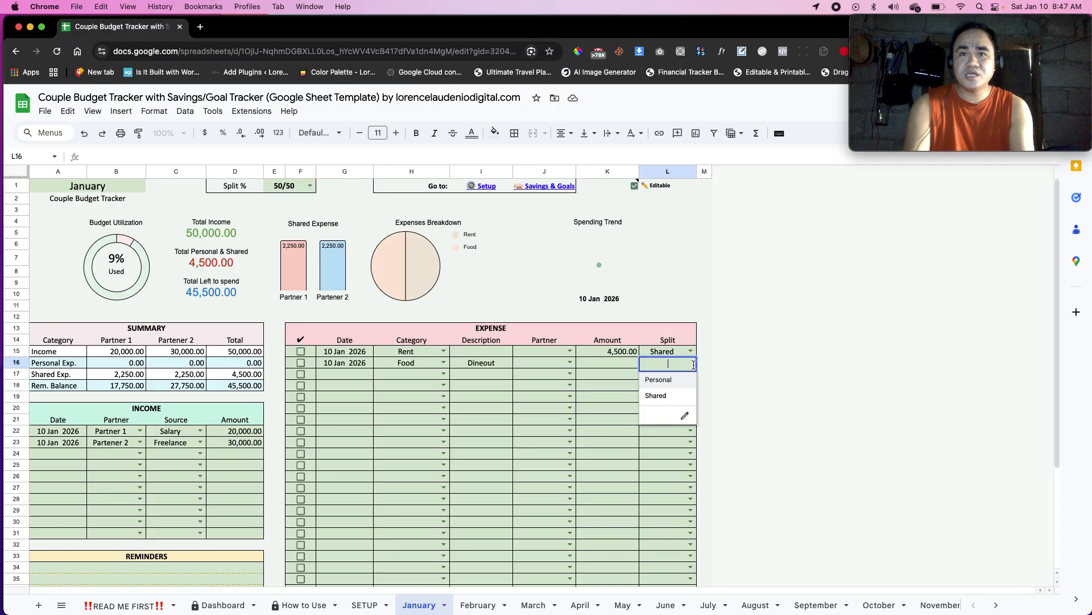
click(674, 397)
click(620, 363)
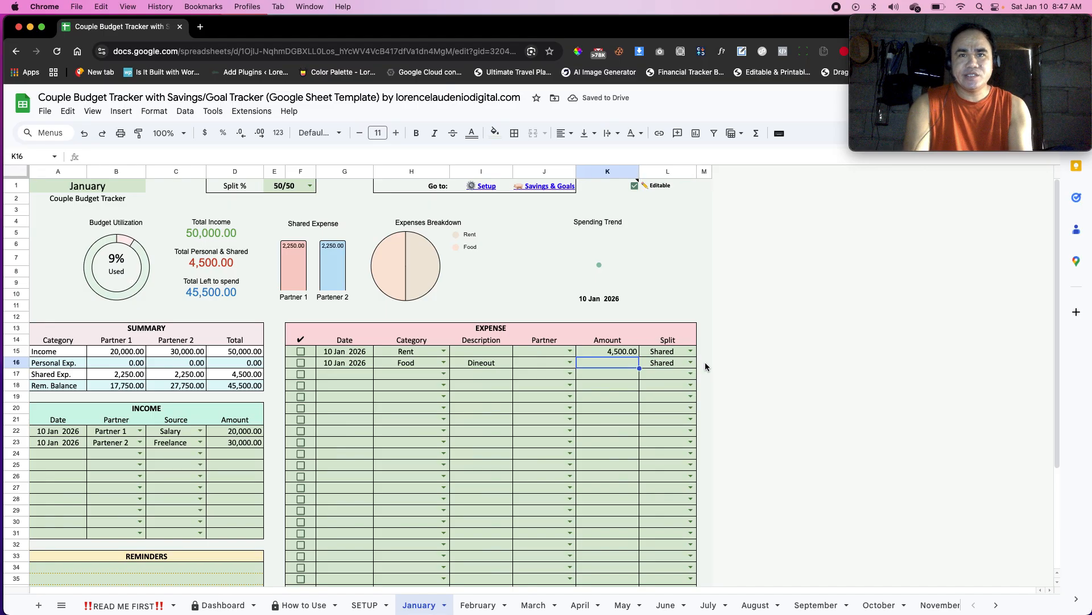
text(2)
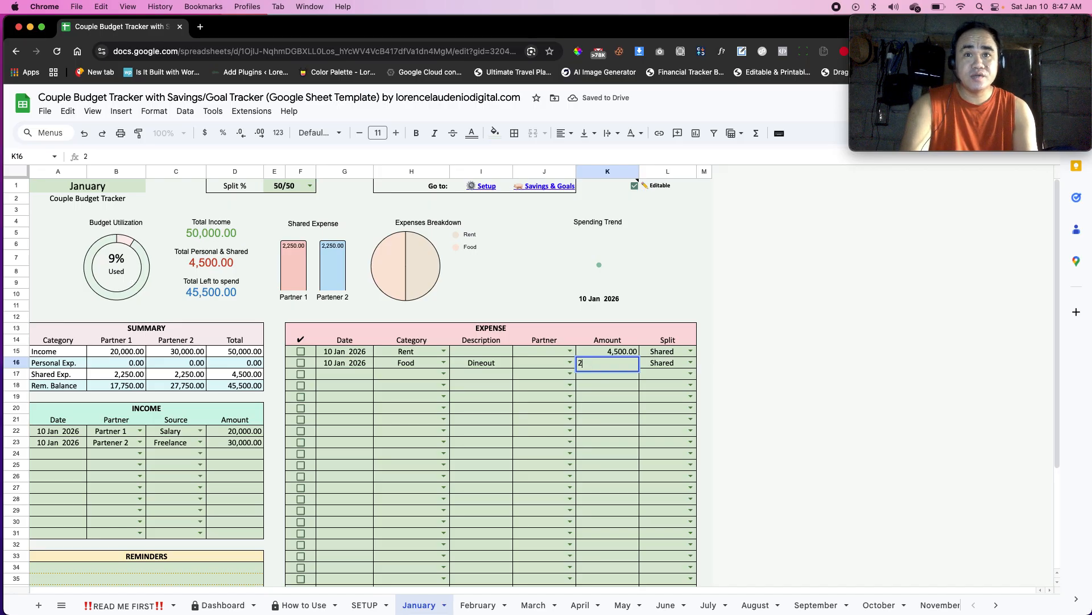
text(000)
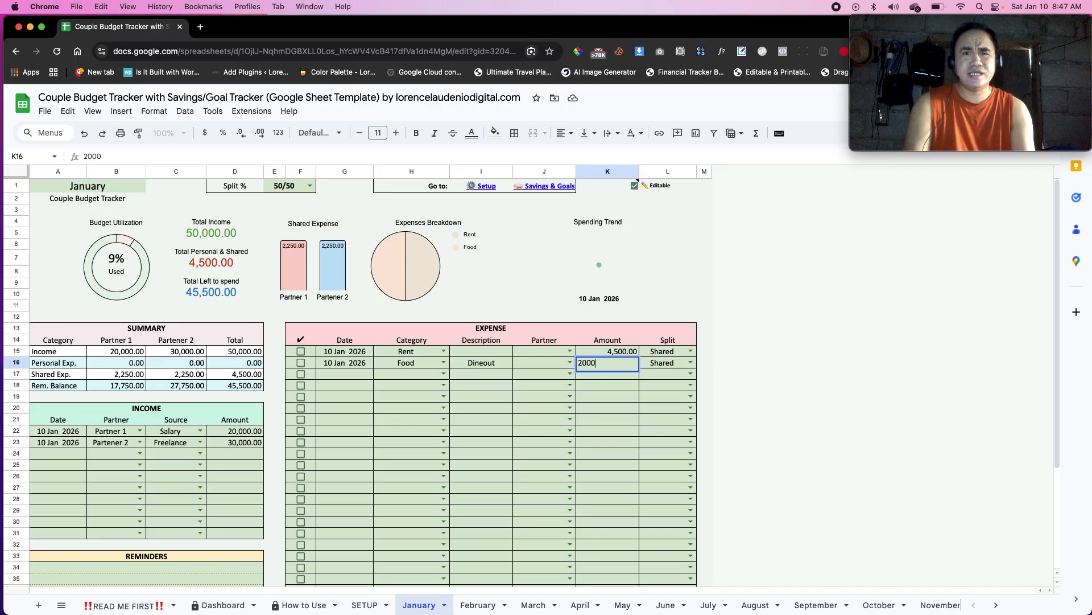
key(Return)
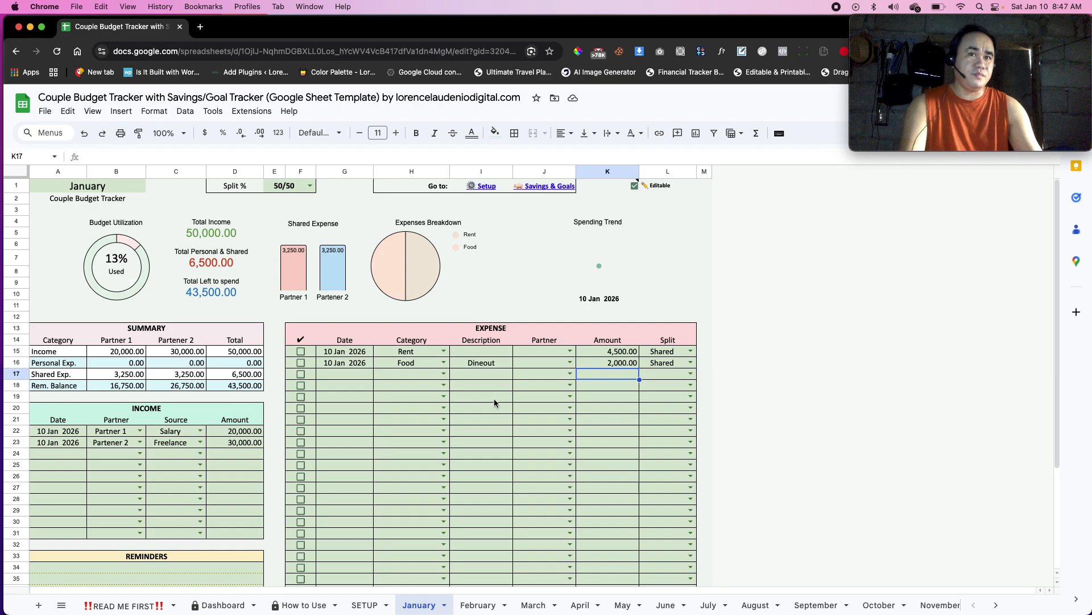
Start the third January expense in row 17 with date 10 Jan 2026 and category Utilities.
click(344, 375)
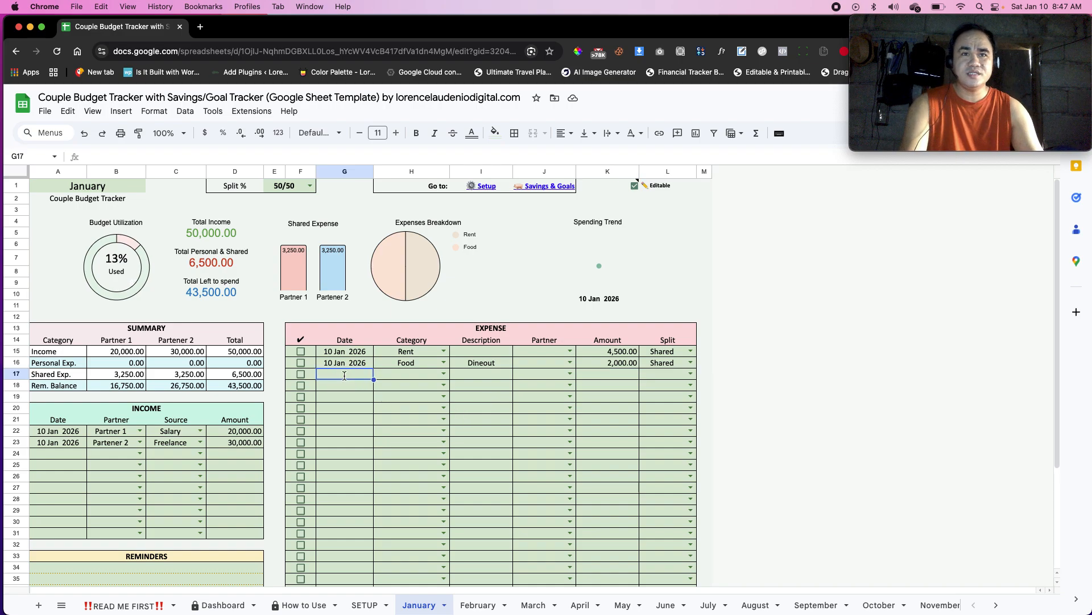
double_click(344, 375)
click(395, 444)
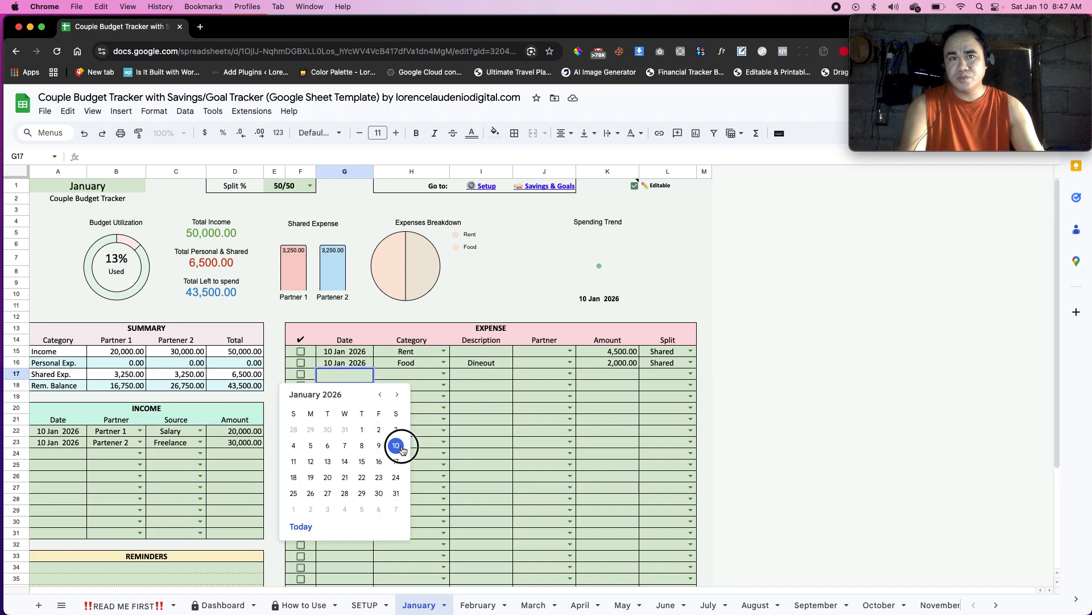
click(443, 374)
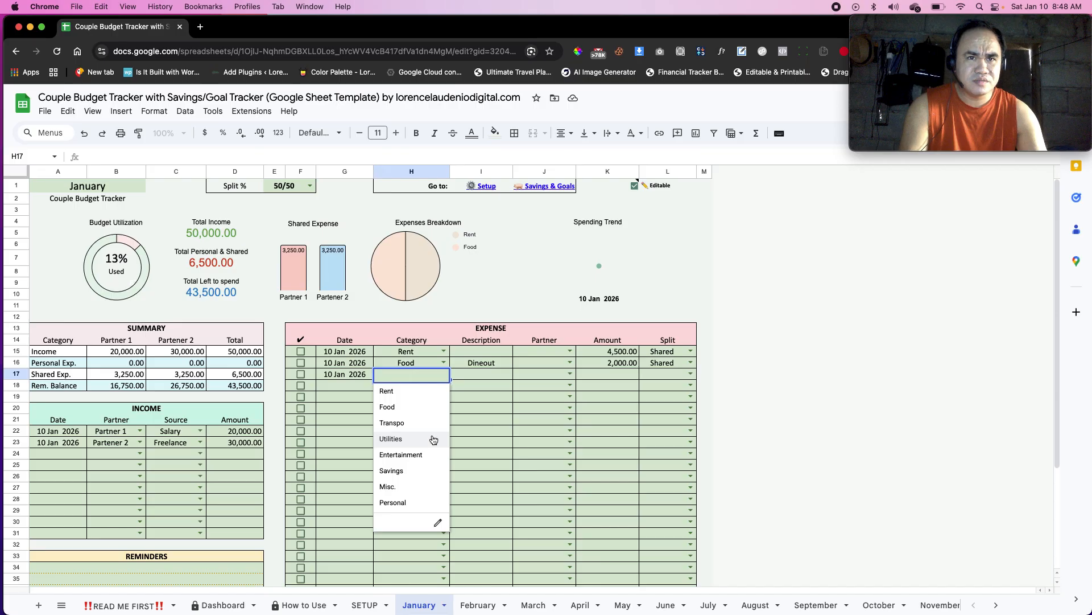
Enter Meralco as the description of the Utilities expense in row 17.
click(497, 376)
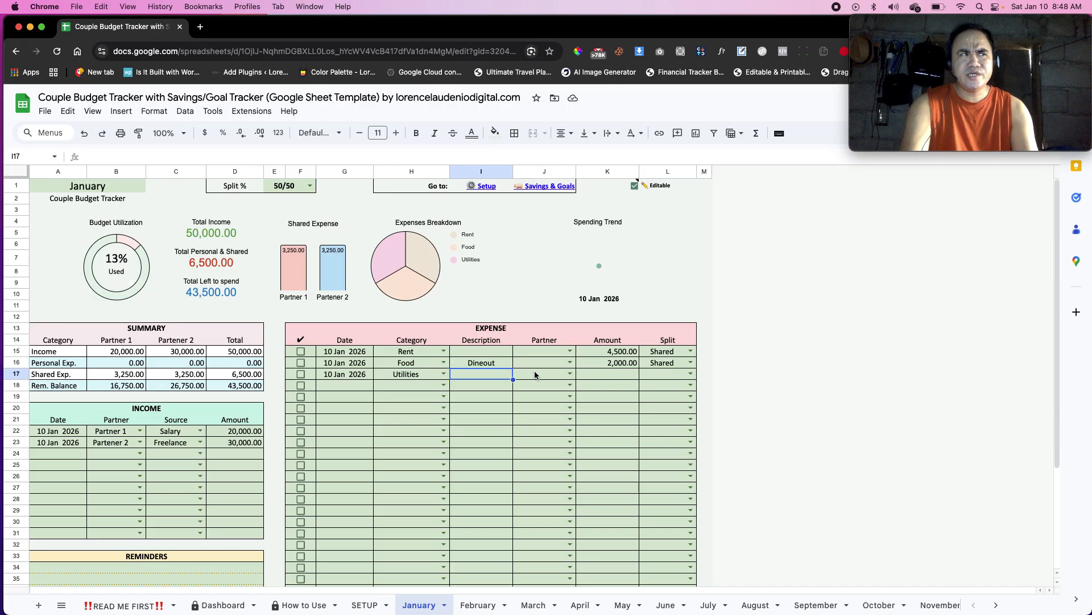
text(Poqwe)
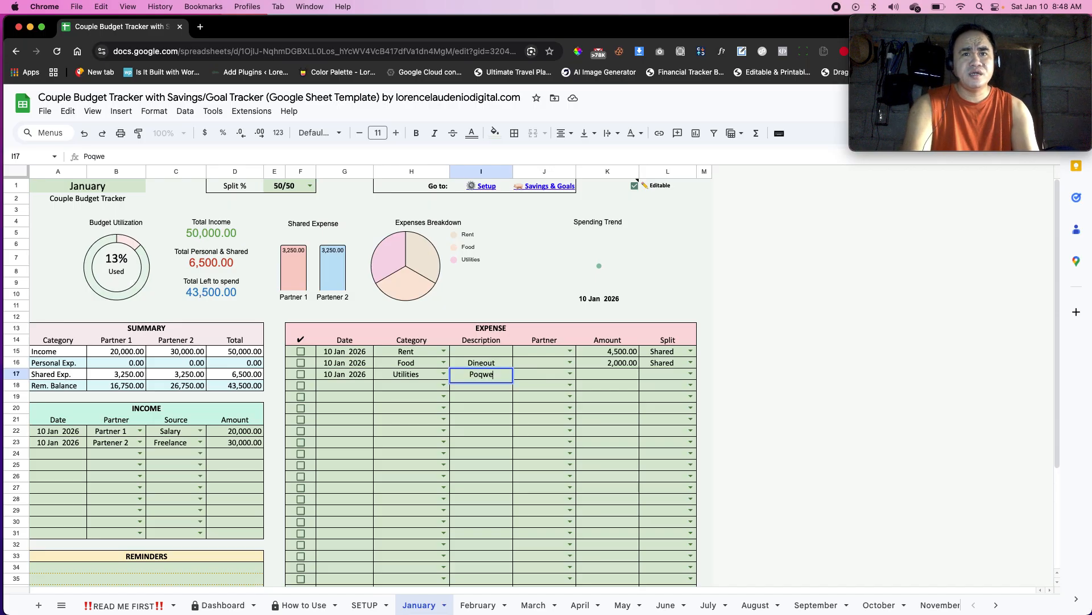
key(BackSpace)
key(BackSpace)
key(BackSpace)
key(BackSpace)
key(BackSpace)
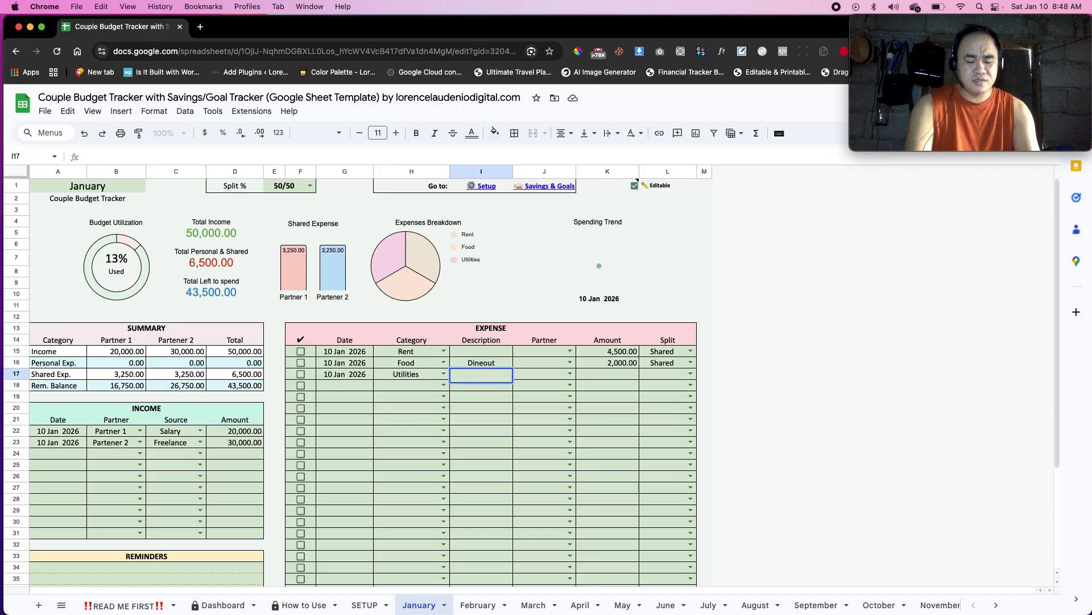
text(Meralco)
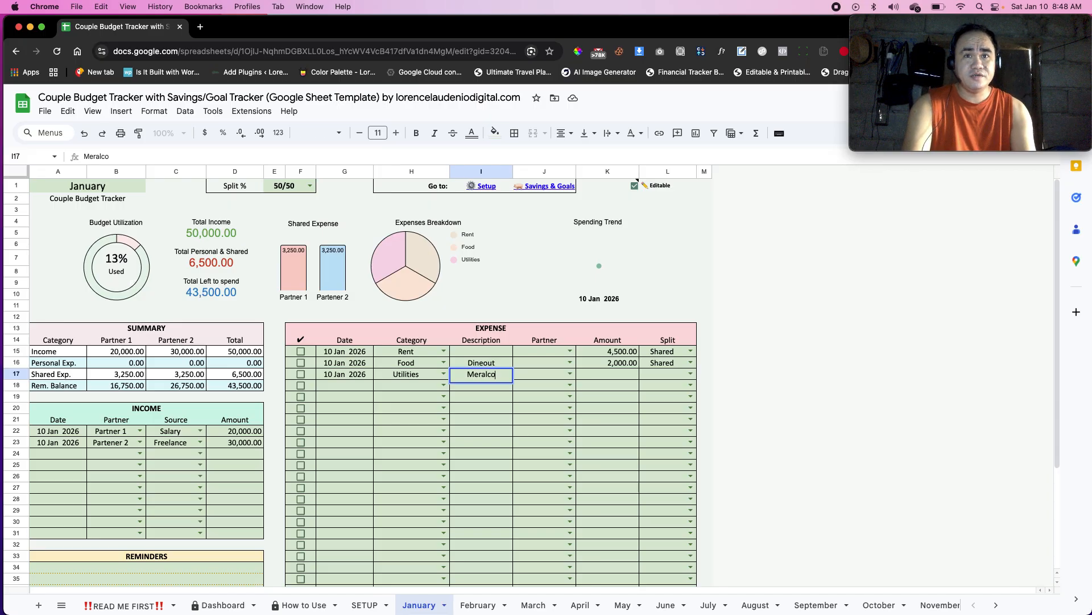
key(Tab)
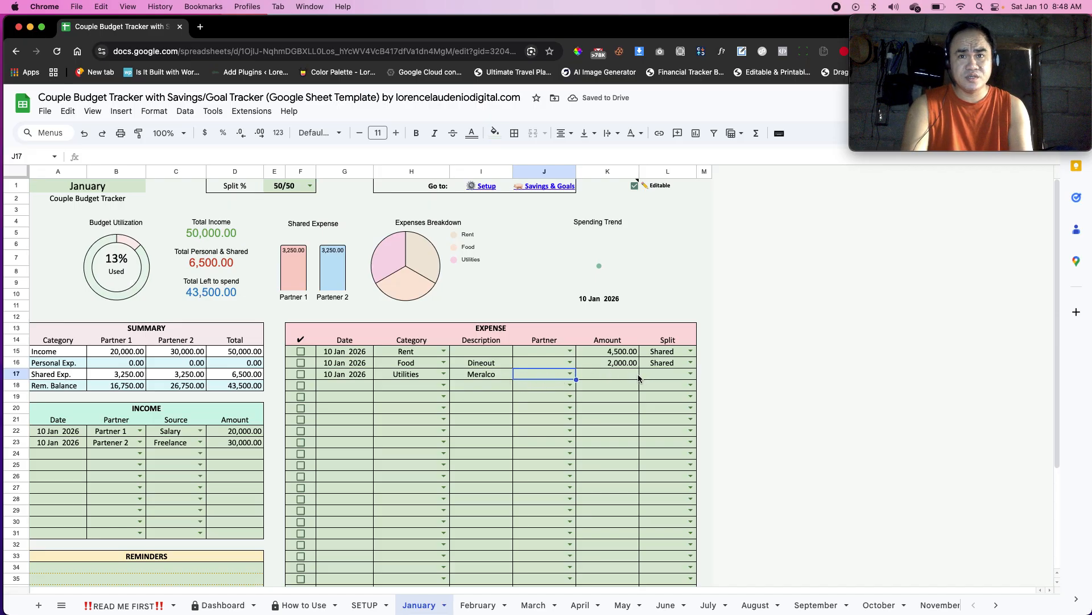
Mark the Meralco expense in row 17 as Shared and set its amount to 1500.
click(690, 374)
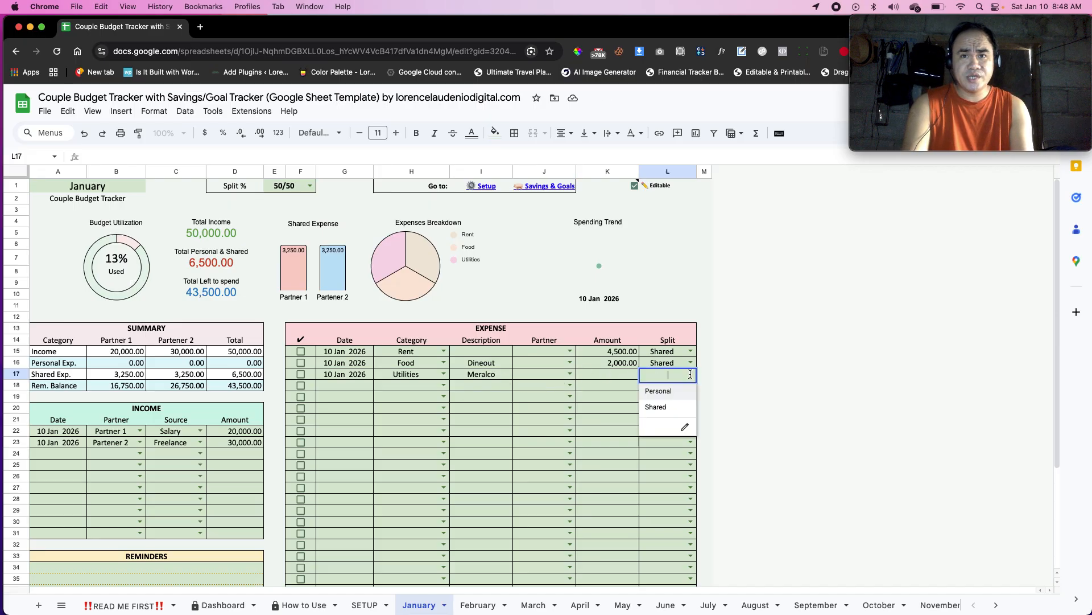
click(658, 406)
click(628, 377)
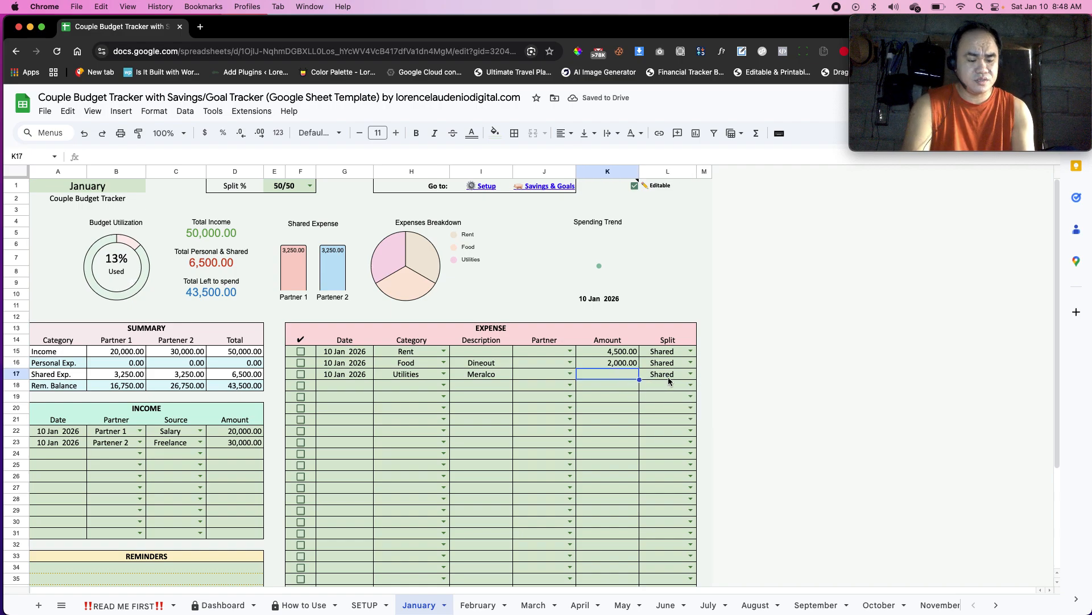
text(1)
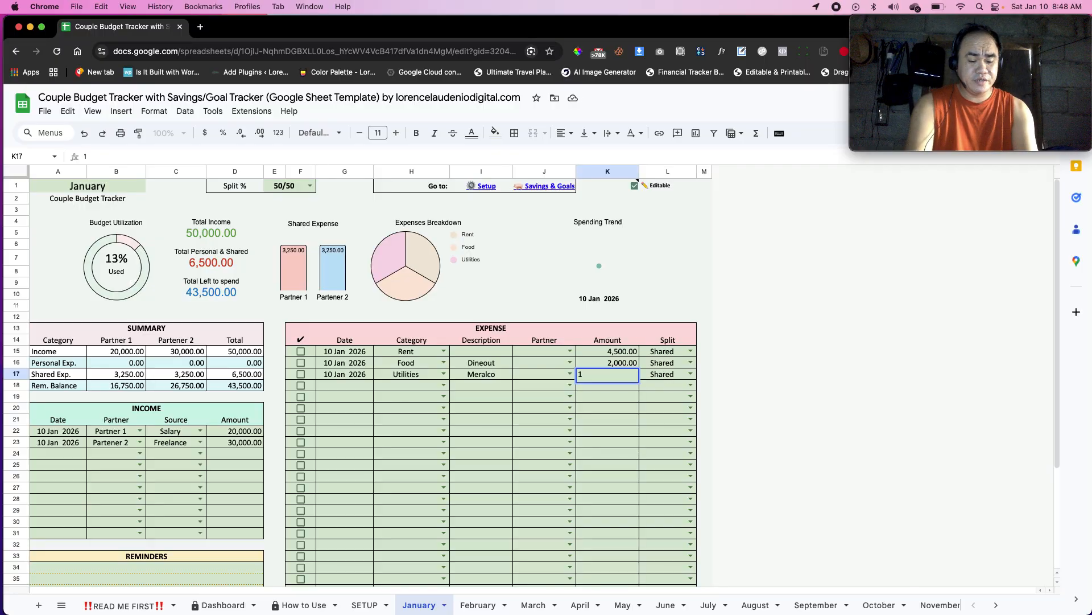
text(500)
key(Return)
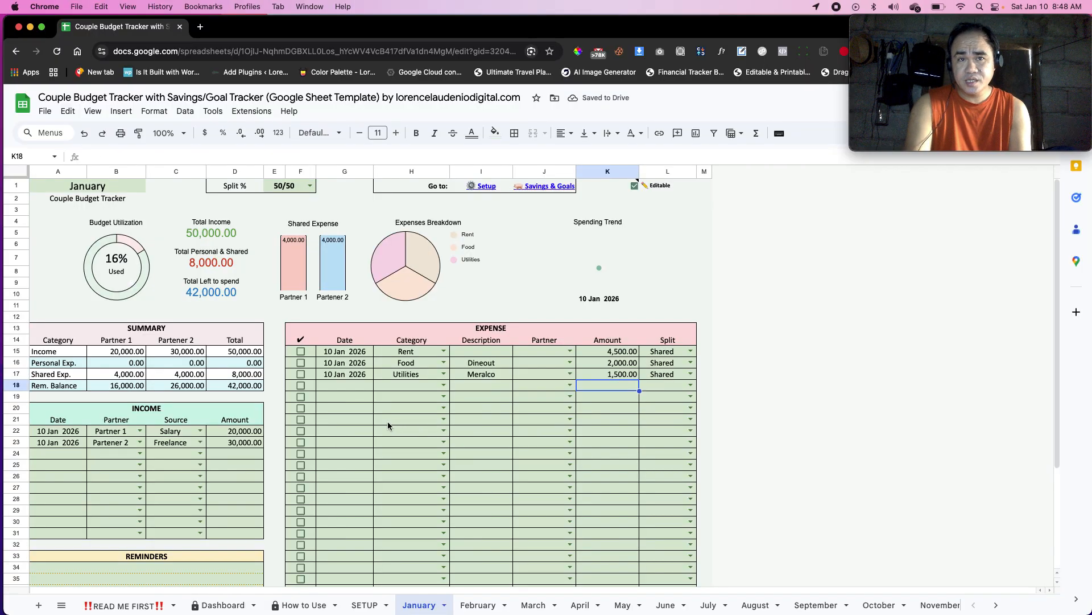
Start a fourth January expense in row 18 with date 10 Jan 2026 and category Personal.
click(353, 388)
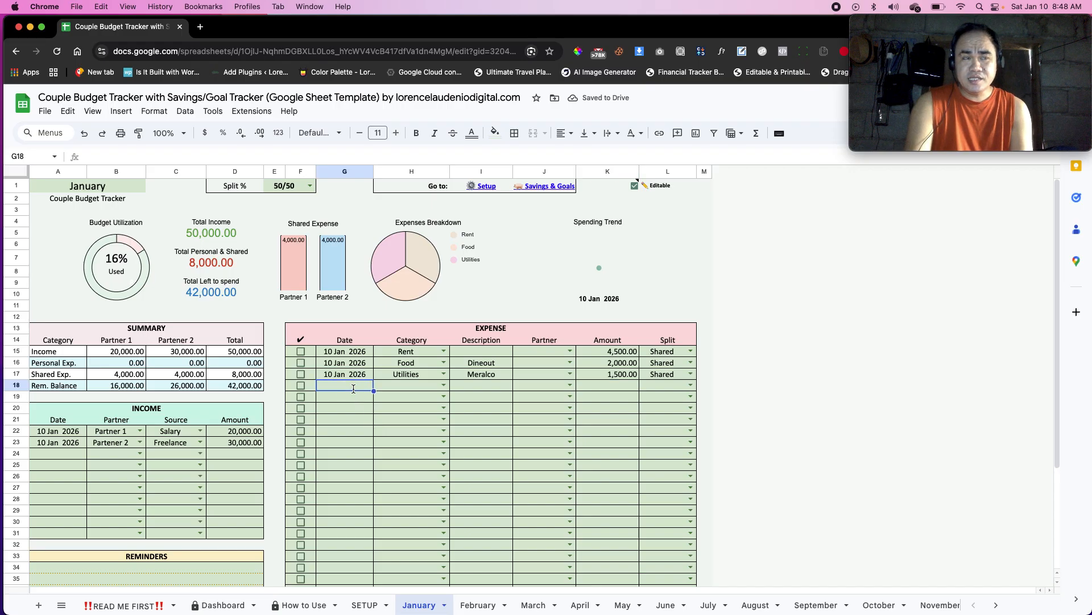
double_click(353, 387)
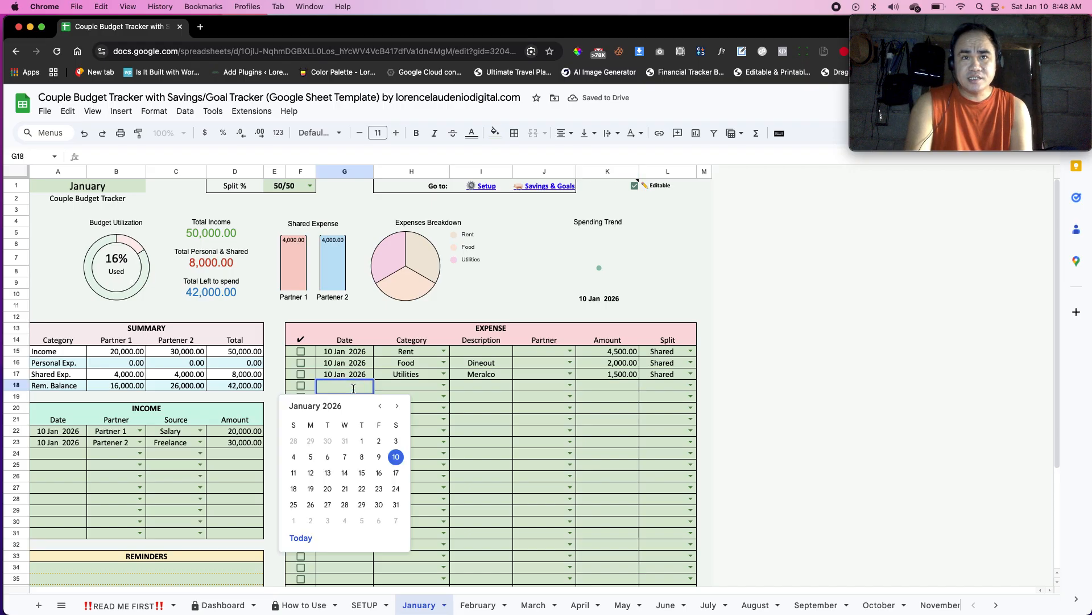
click(397, 458)
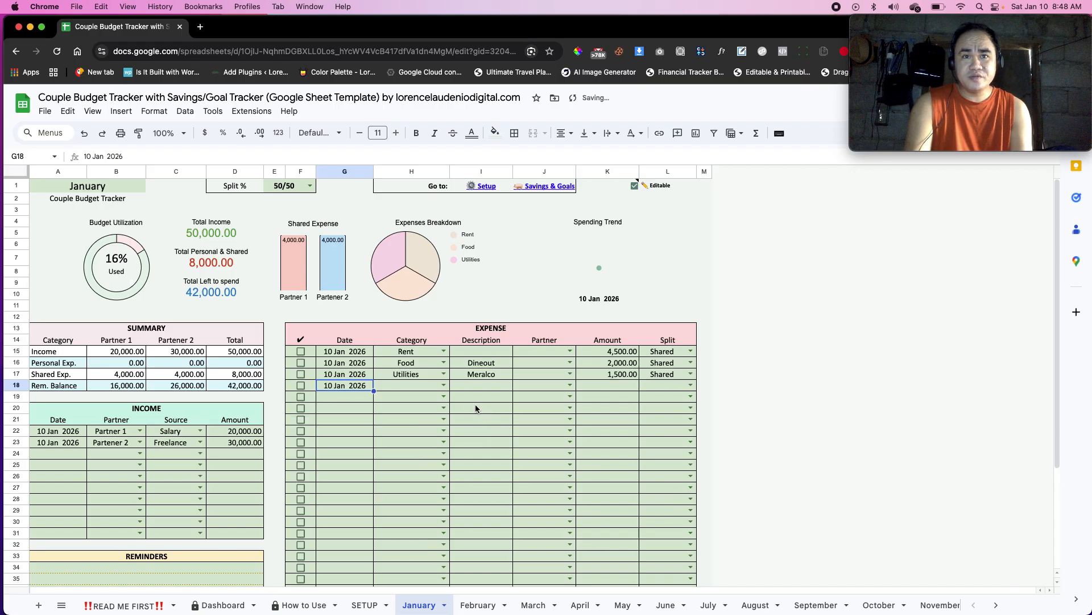
click(444, 385)
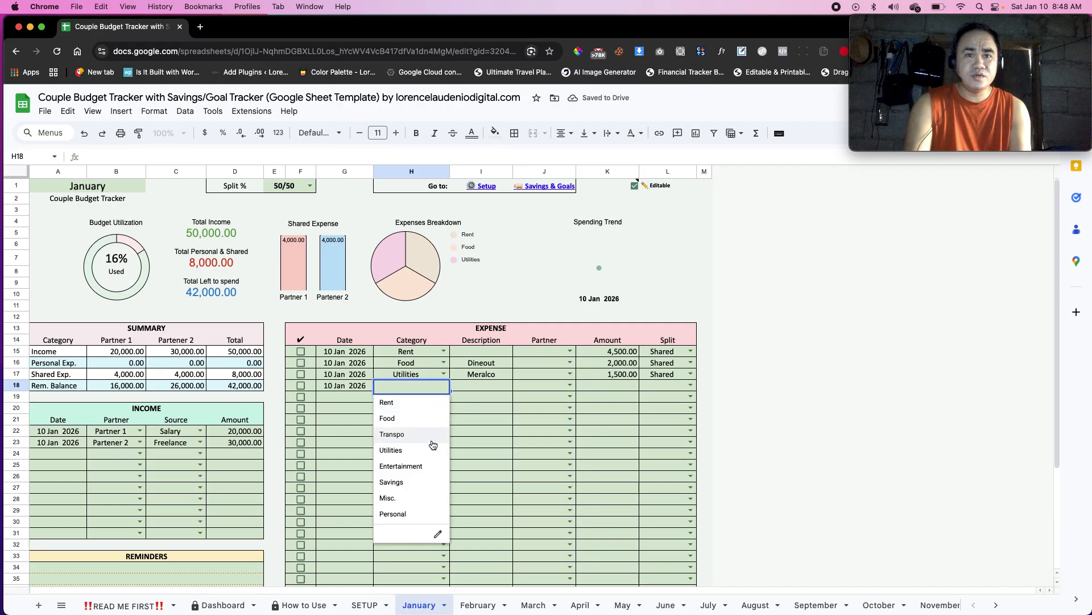
click(424, 514)
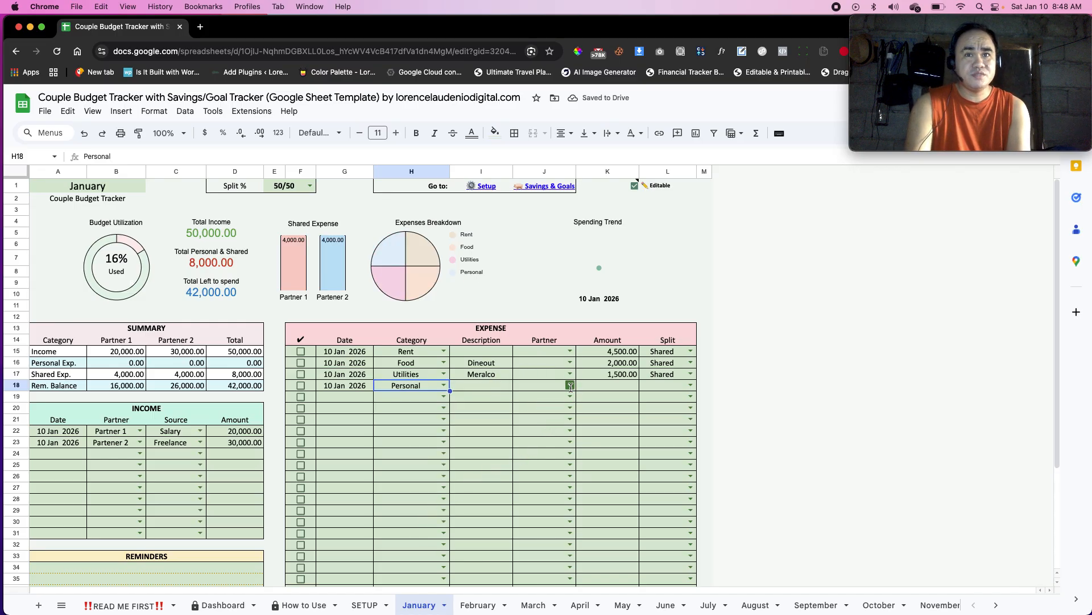
Assign the row 18 personal expense to Partner 1 and describe it as Cosmetics.
click(570, 386)
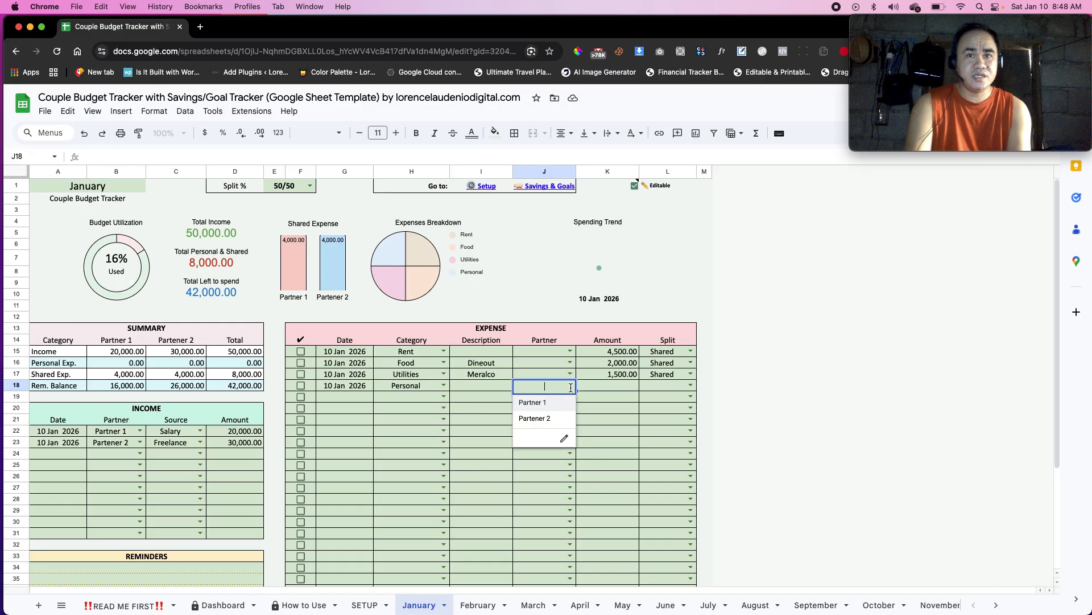
click(567, 407)
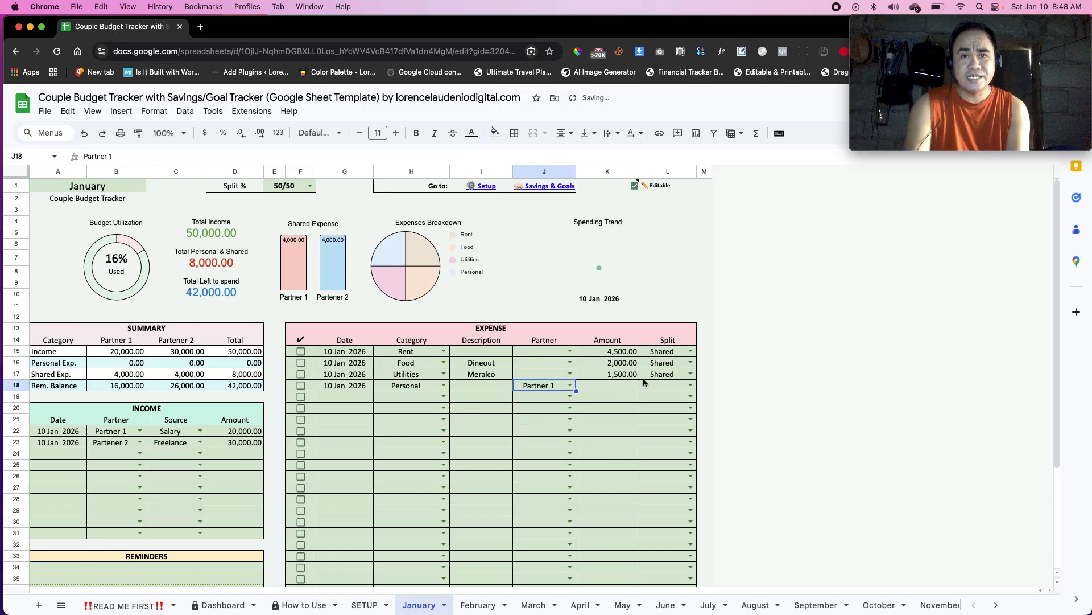
click(480, 386)
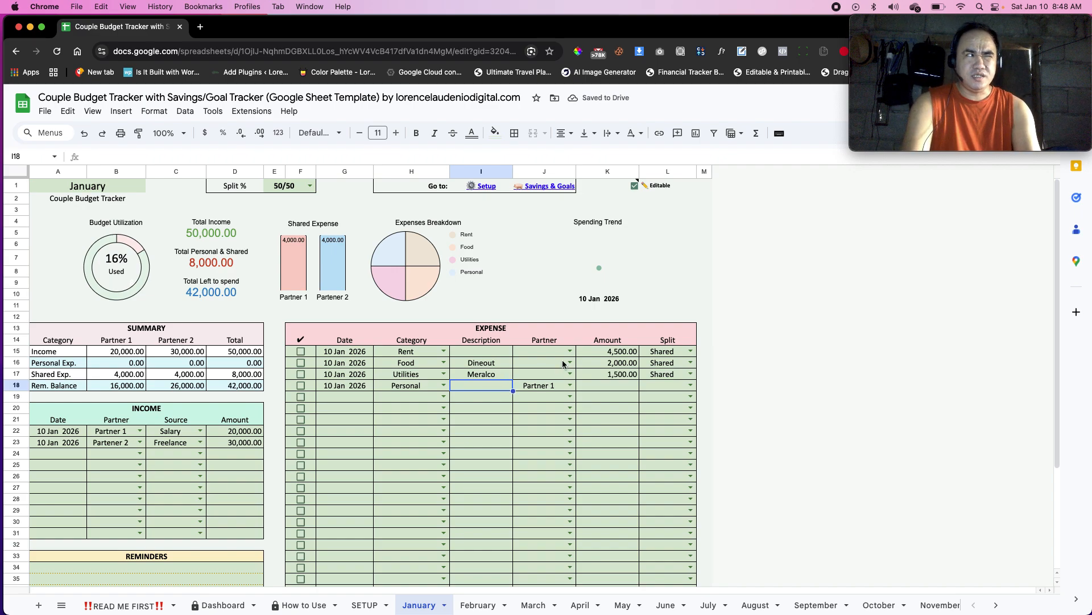
text(Cosmetics)
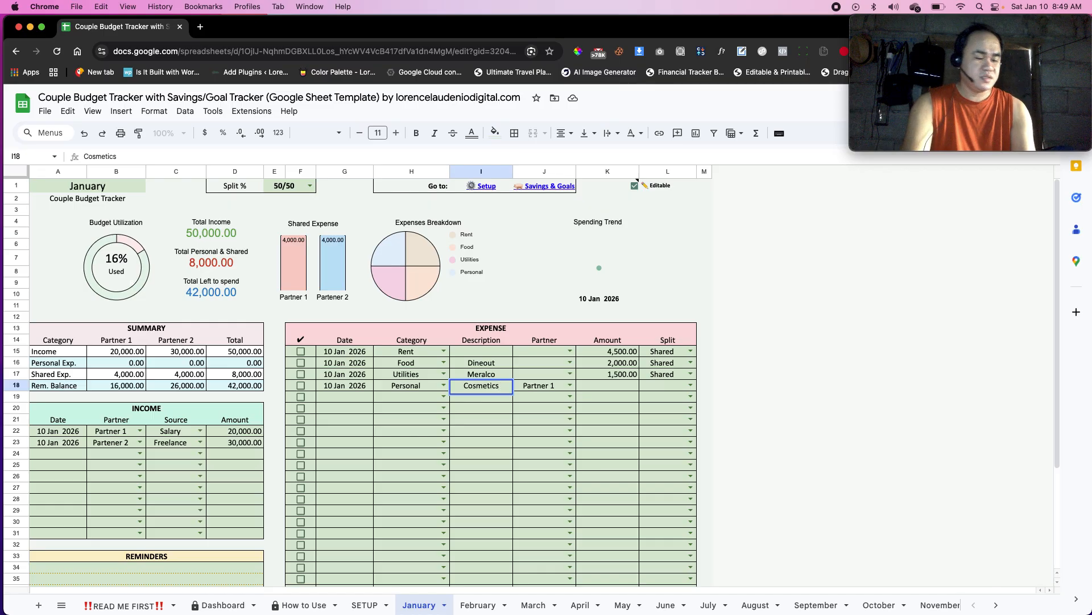
Set the Cosmetics expense amount in row 18 to 500 and its split to Personal.
click(608, 385)
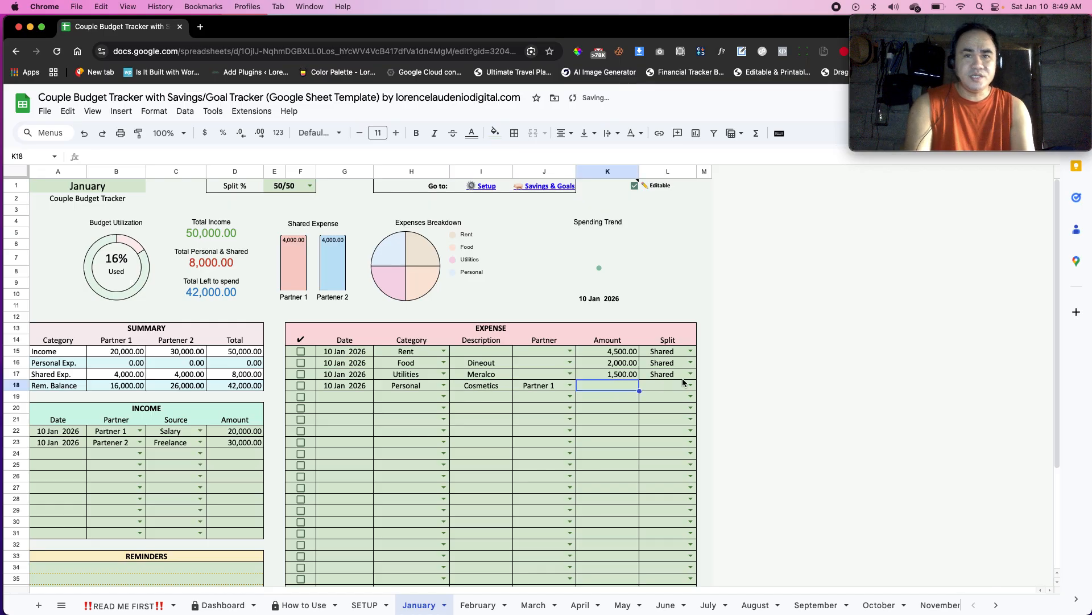
text(500)
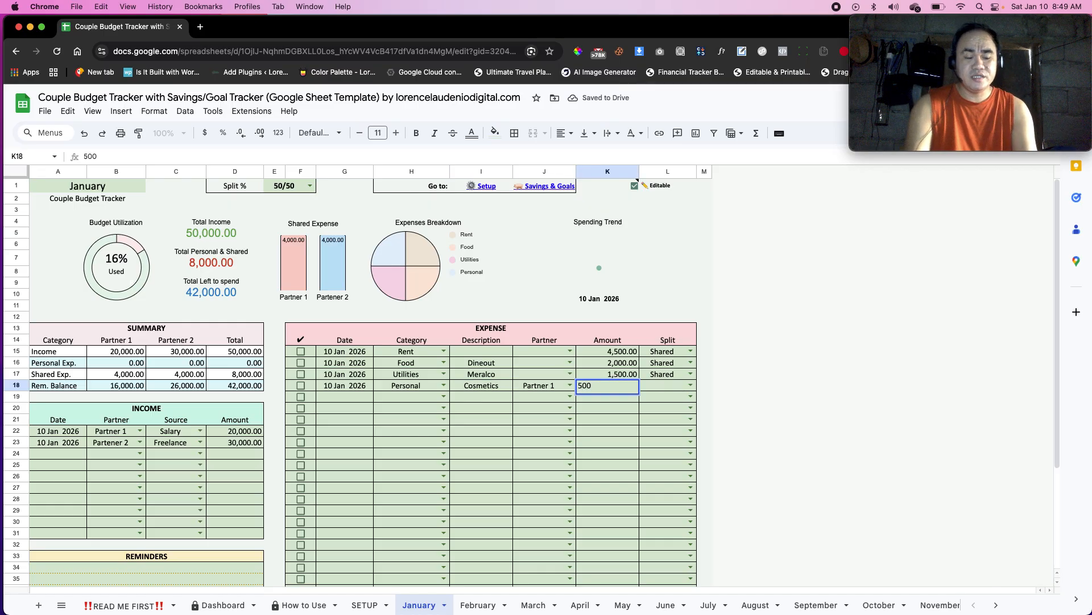
key(Tab)
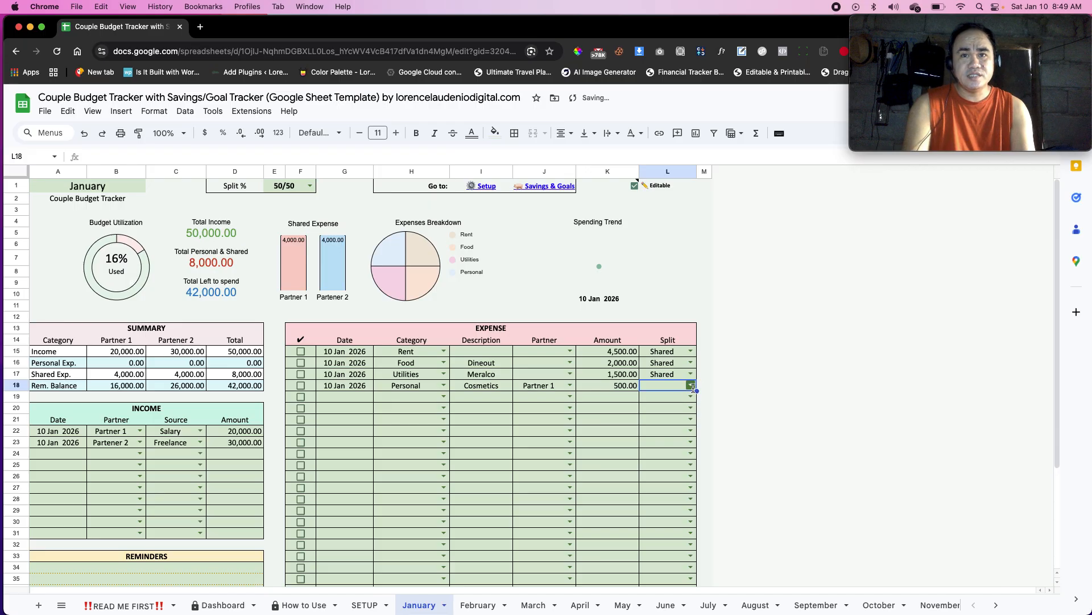
click(691, 386)
click(686, 402)
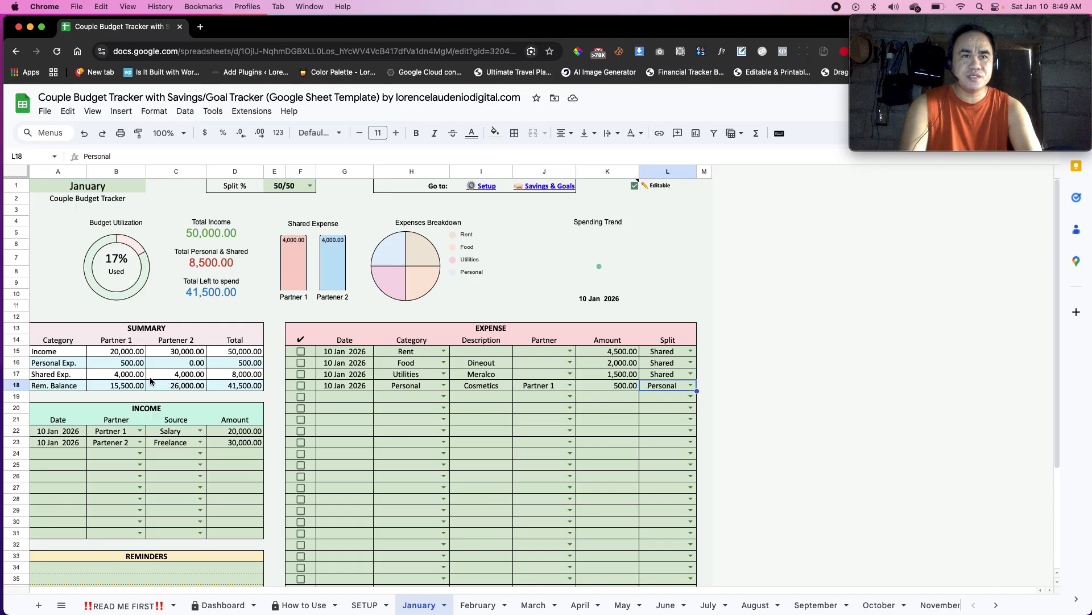
Compare both partners' personal expense amounts in the SUMMARY table with the Cosmetics entry in row 18.
drag(116, 363, 158, 362)
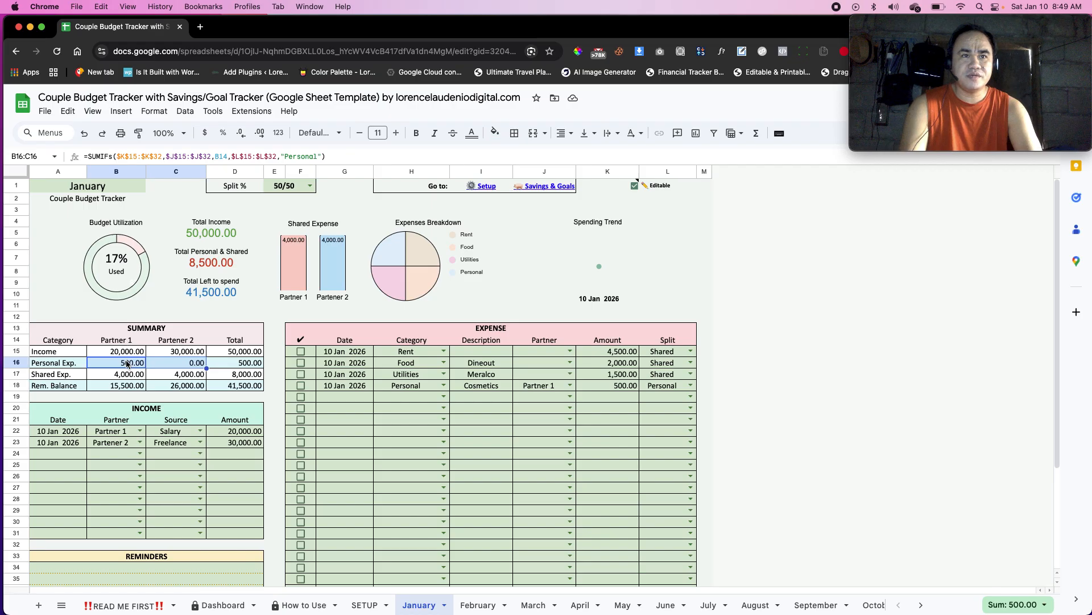
click(619, 391)
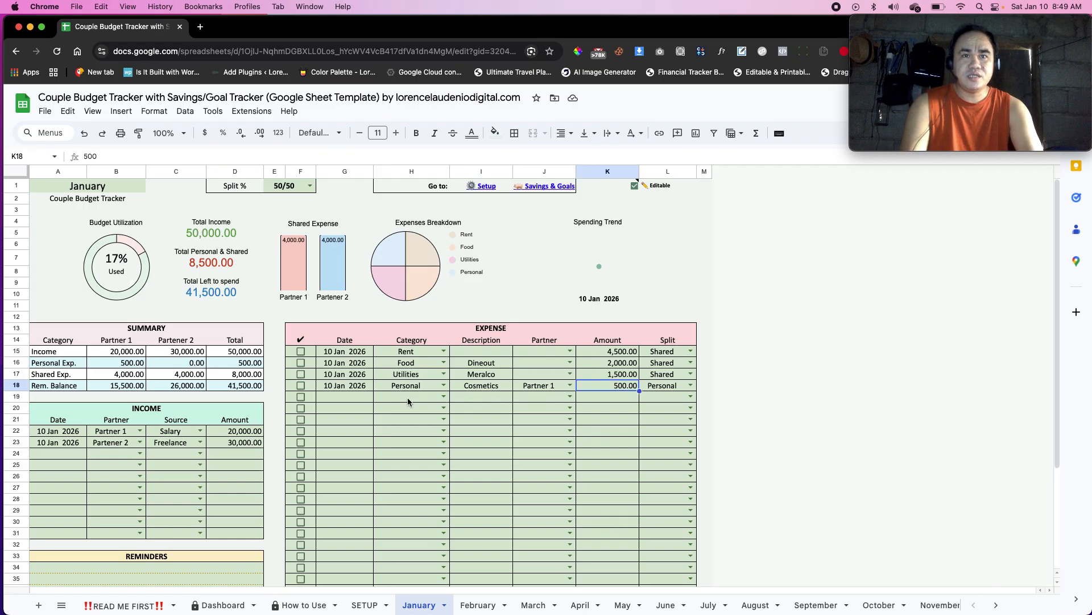
click(357, 388)
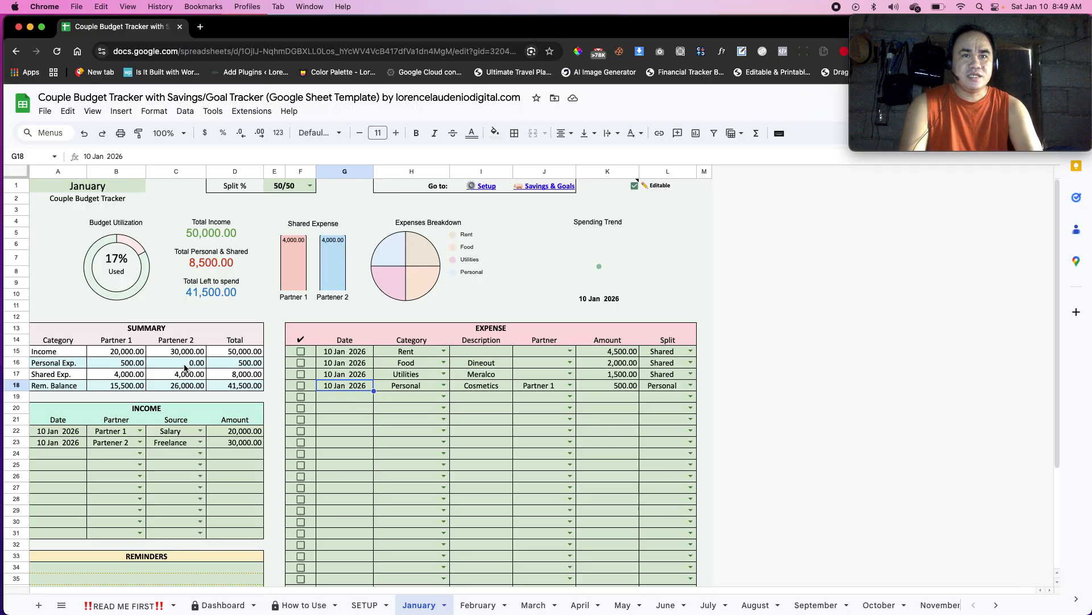
Start the fifth January expense in row 19 with date 10 Jan 2026, category Personal and description Deodorant.
click(352, 397)
double_click(355, 398)
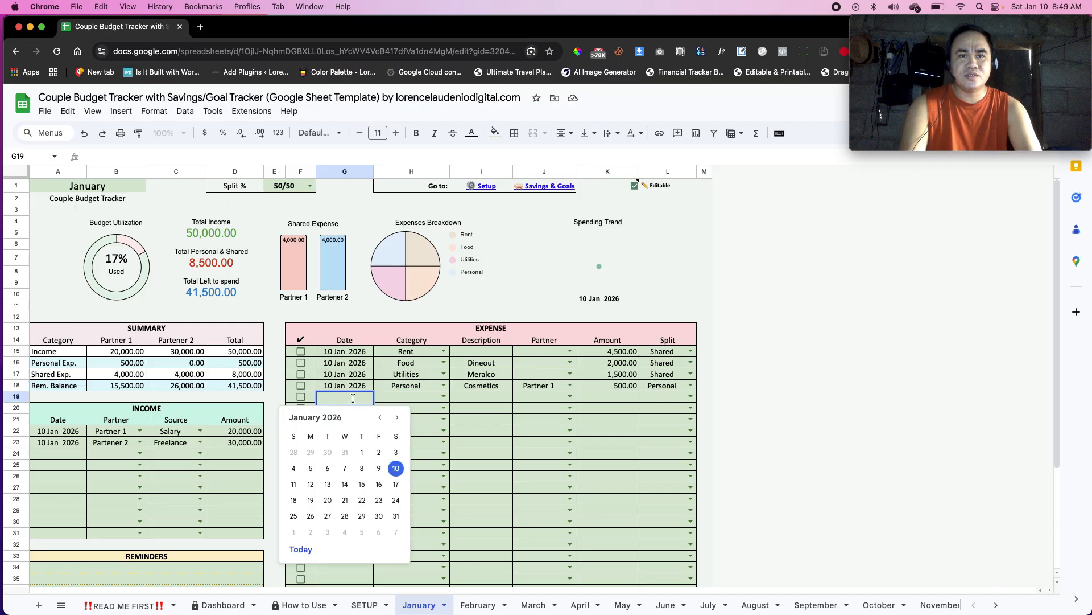
click(397, 463)
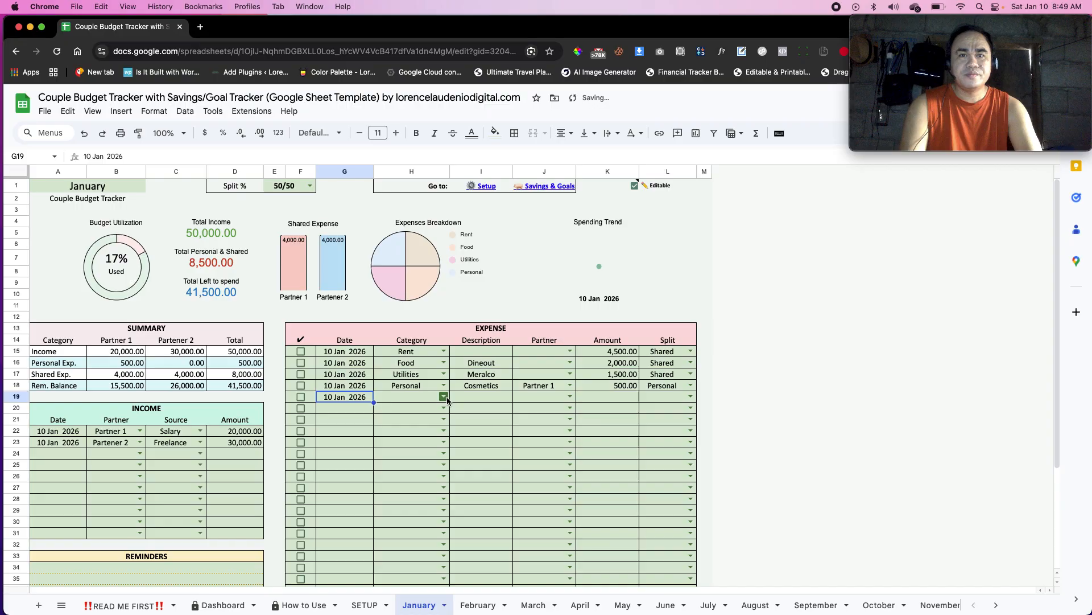
click(444, 396)
click(421, 528)
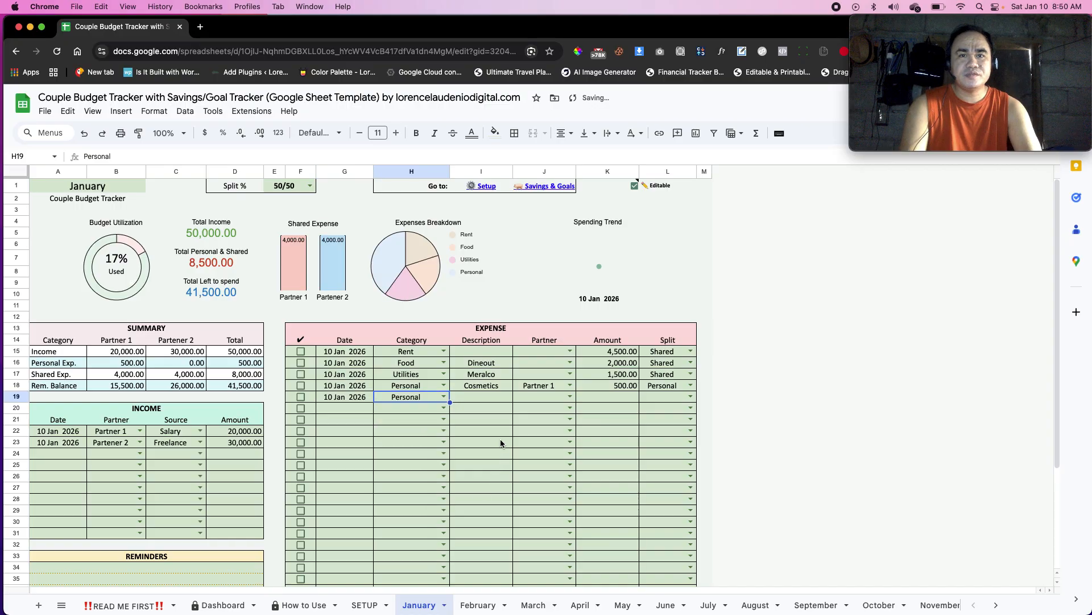
click(502, 396)
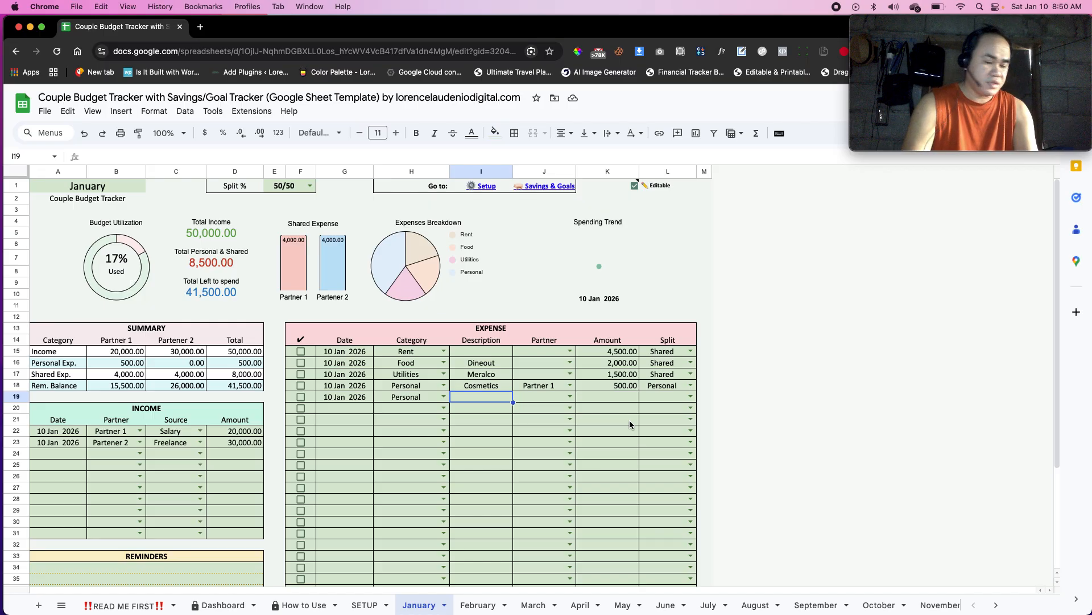
text(De)
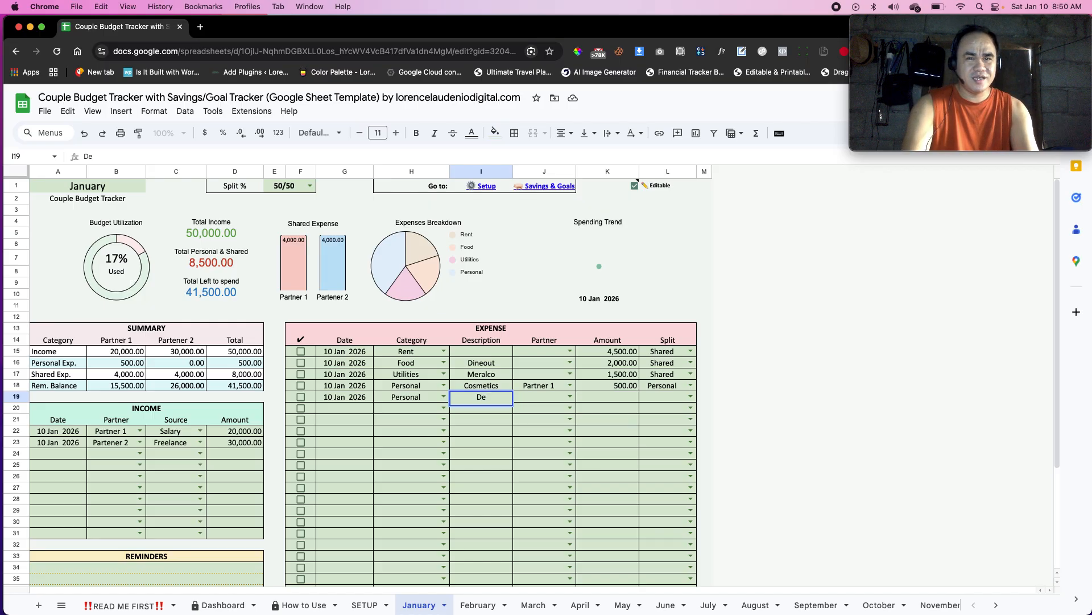
text(odorant)
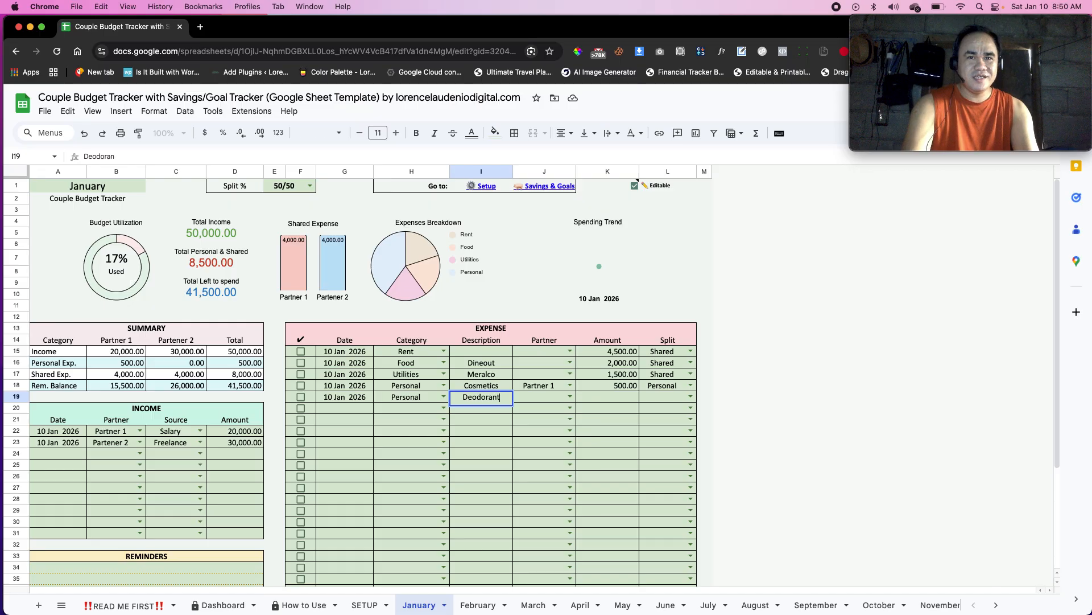
key(Tab)
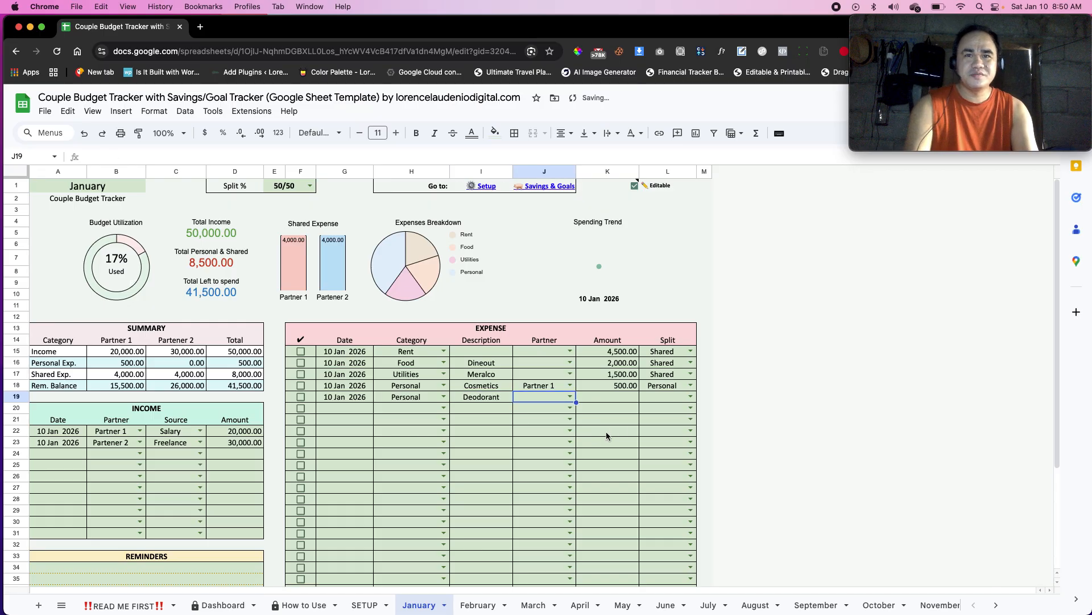
Change the row 19 expense description to Power Tools and assign it to Partener 2.
click(498, 396)
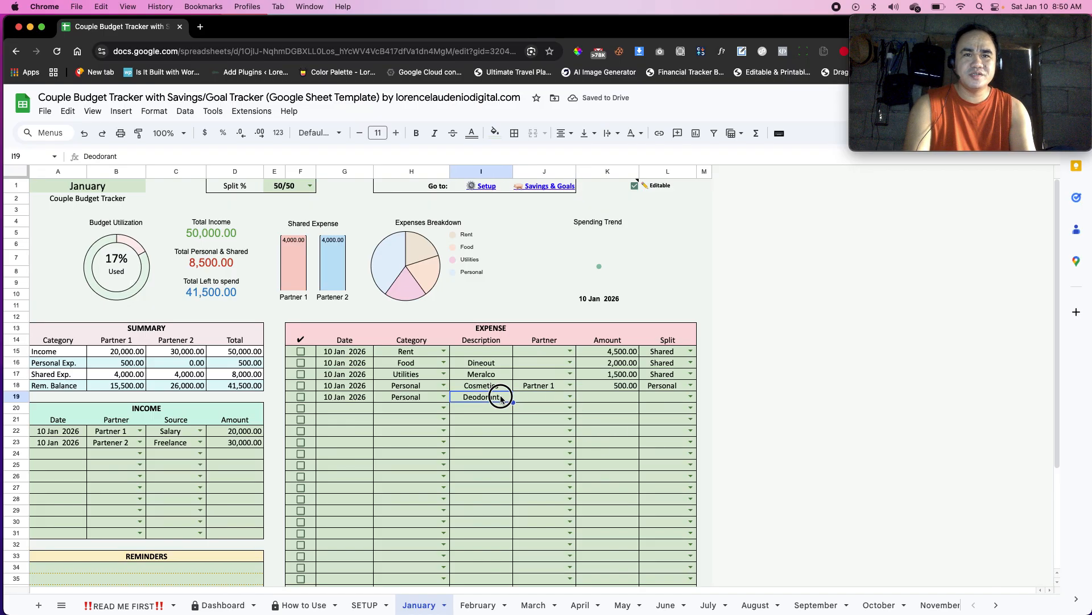
text(Power)
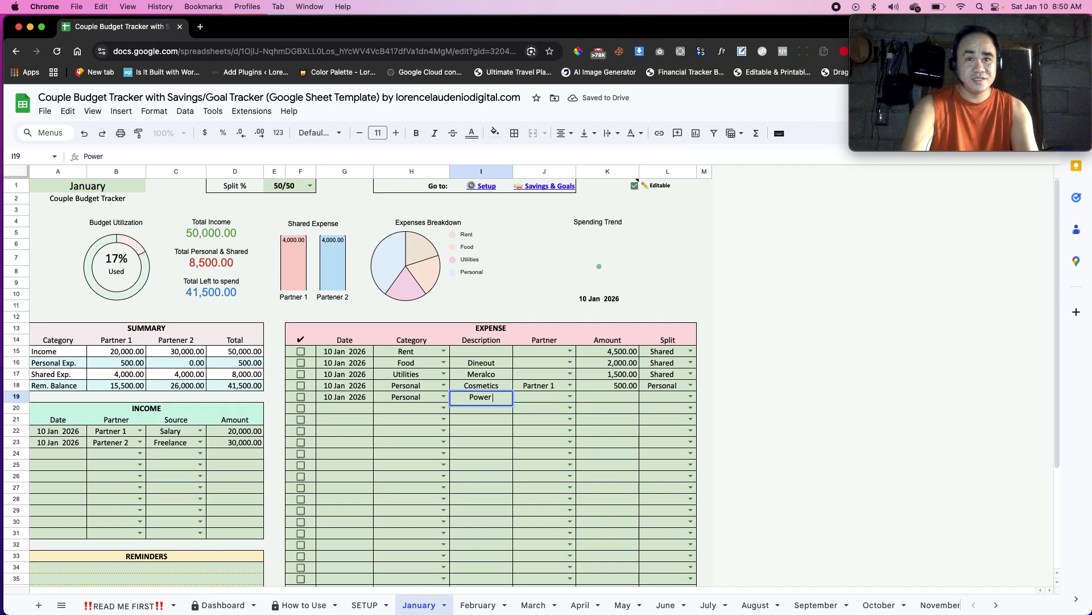
text( Tools)
key(Tab)
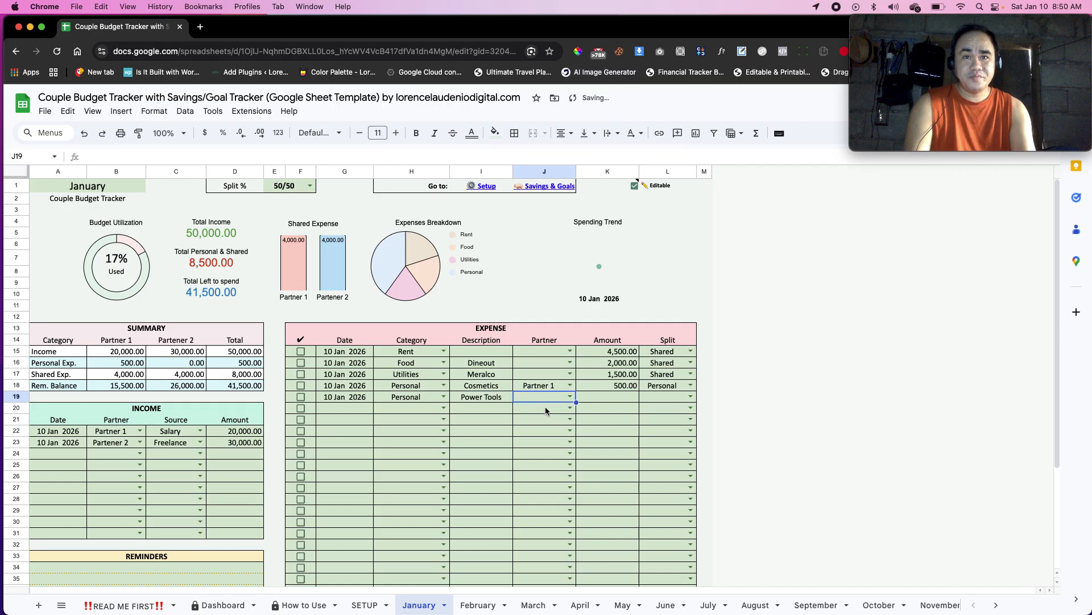
click(570, 396)
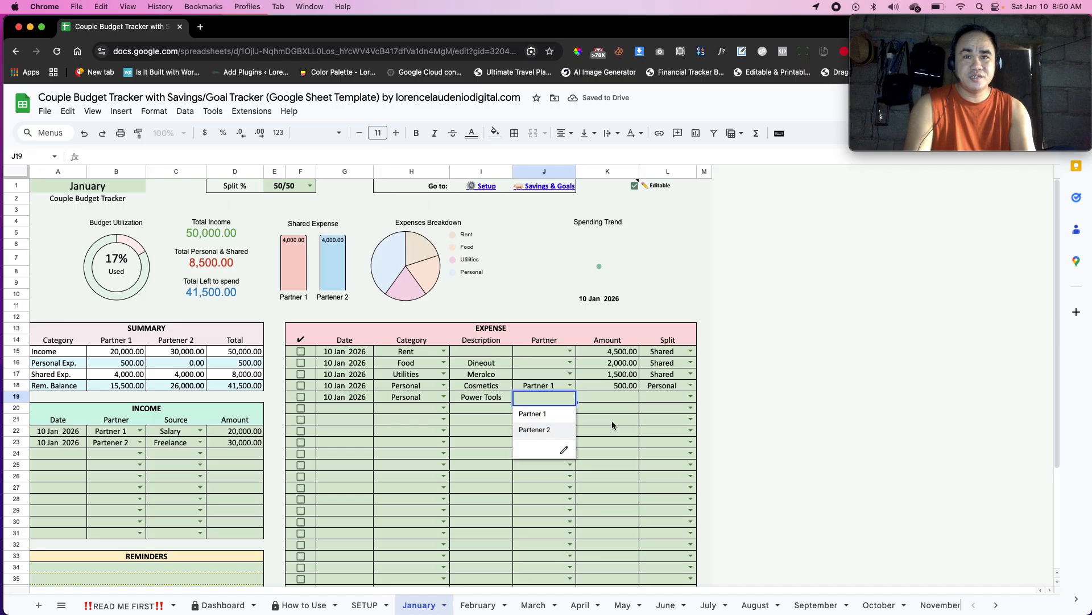
click(552, 430)
Set the Power Tools expense amount in row 19 to 1000 and its split to Personal.
click(629, 396)
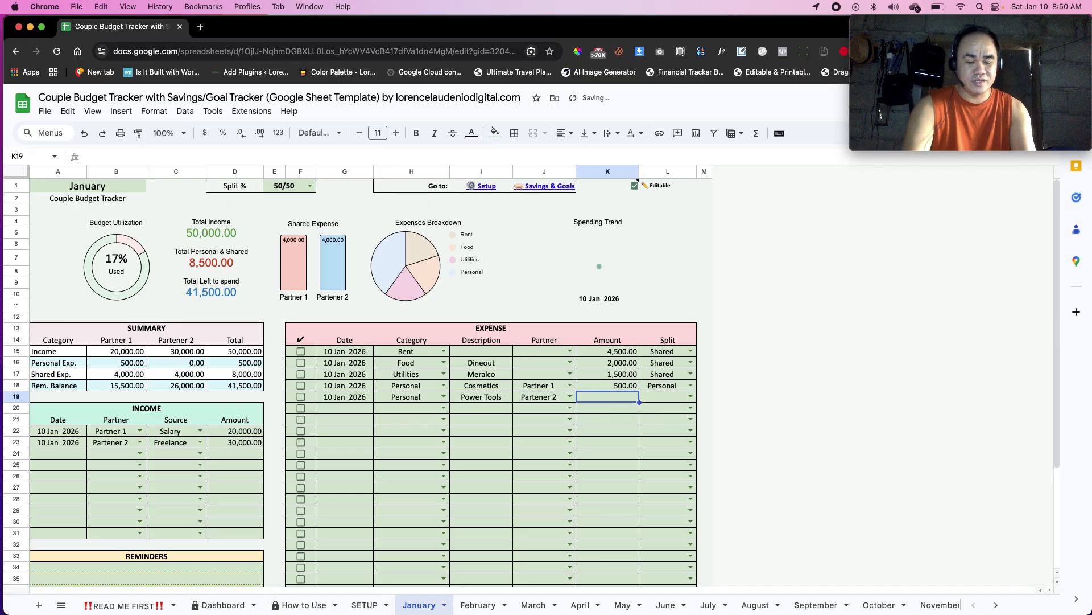
text(1000)
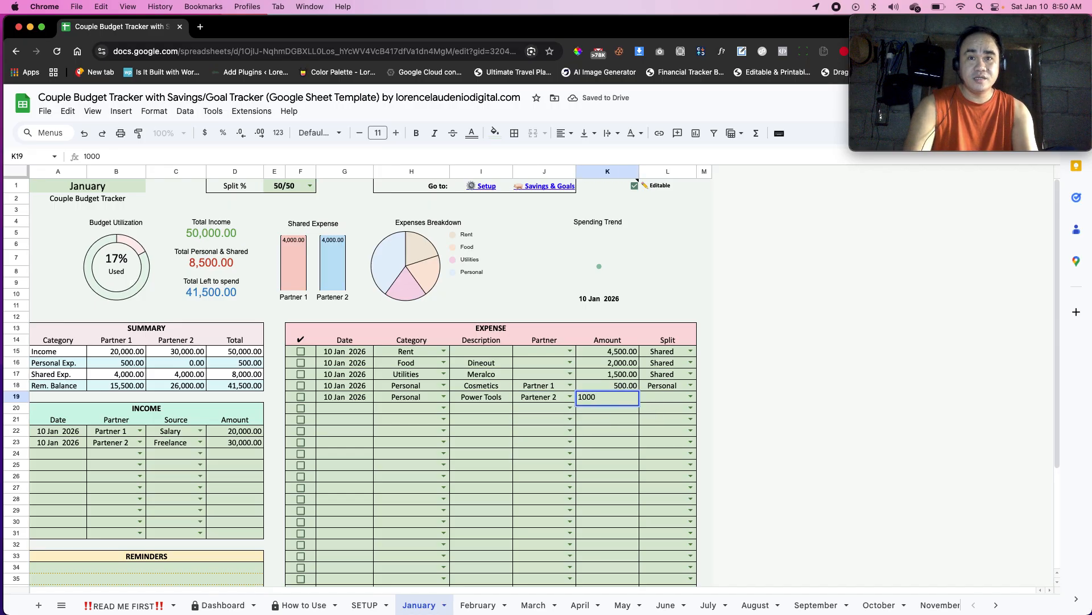
key(Return)
click(694, 395)
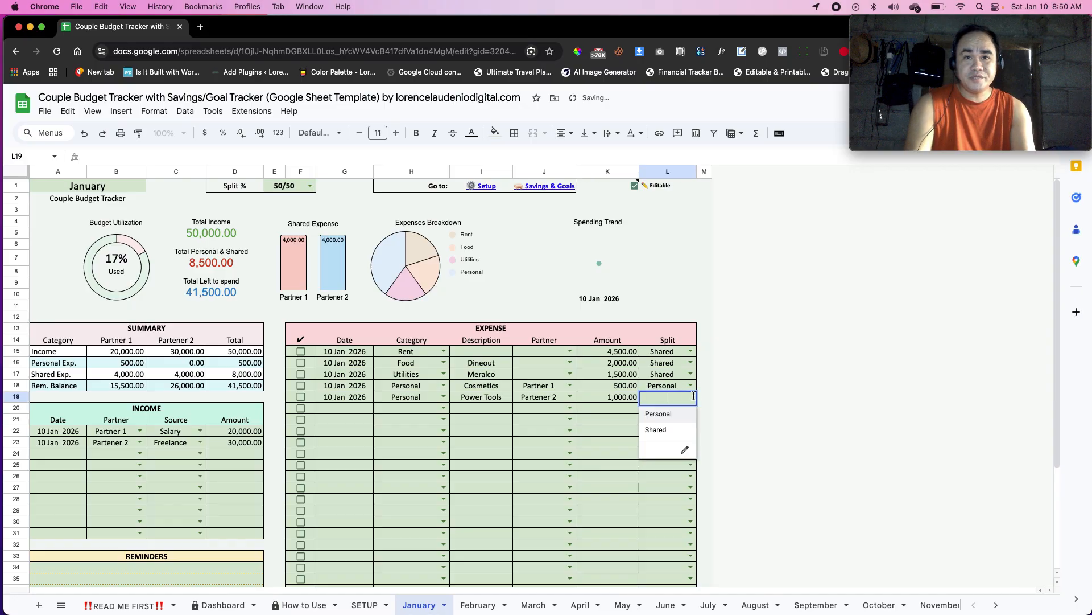
click(660, 414)
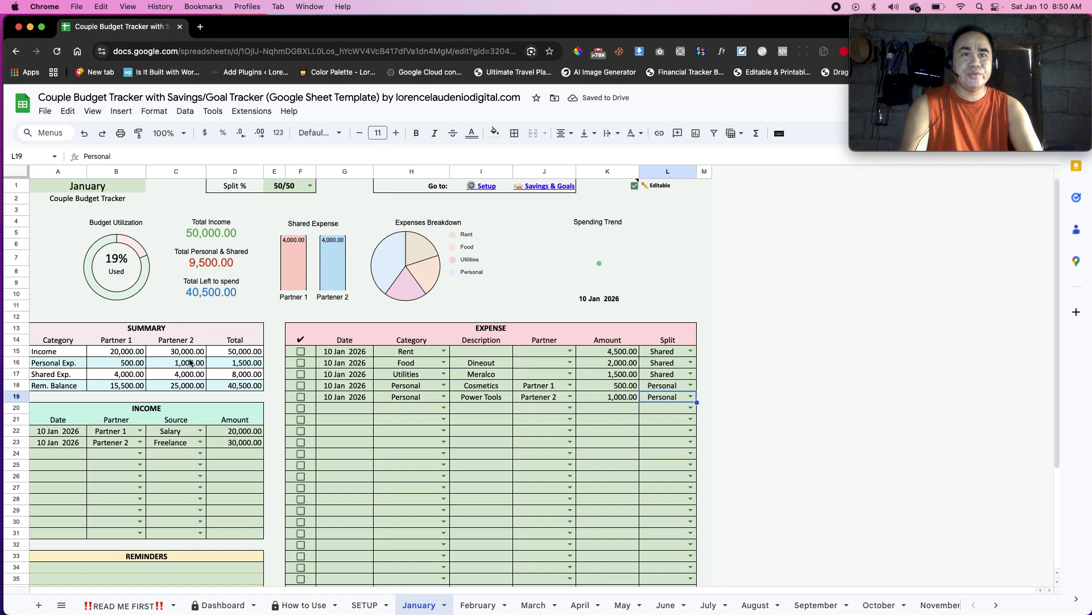
Review the partners' personal expenses and the personal and shared expense totals in the SUMMARY table.
click(190, 363)
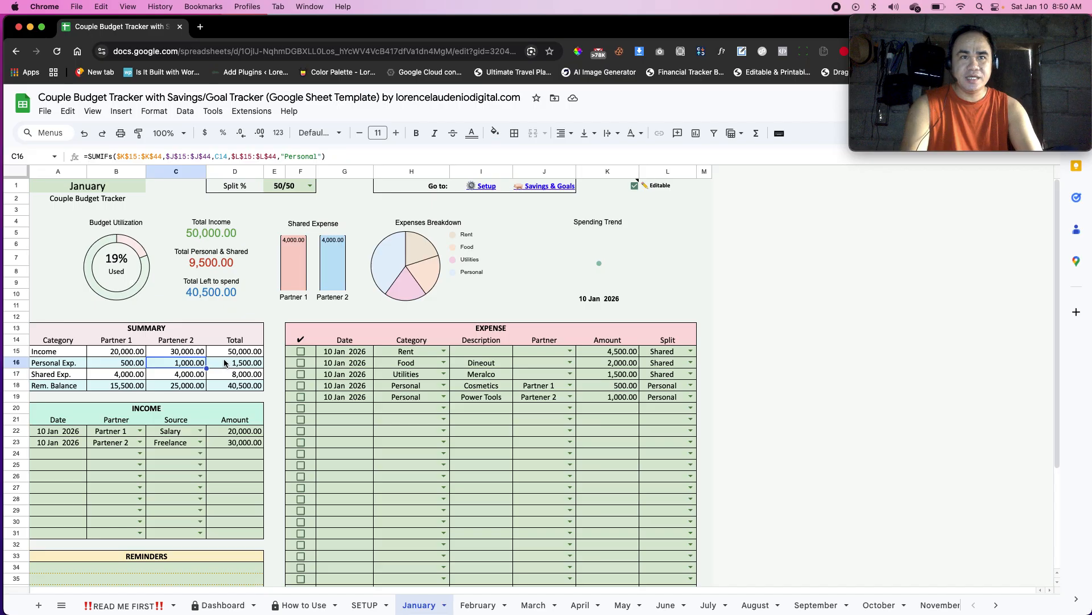
click(136, 364)
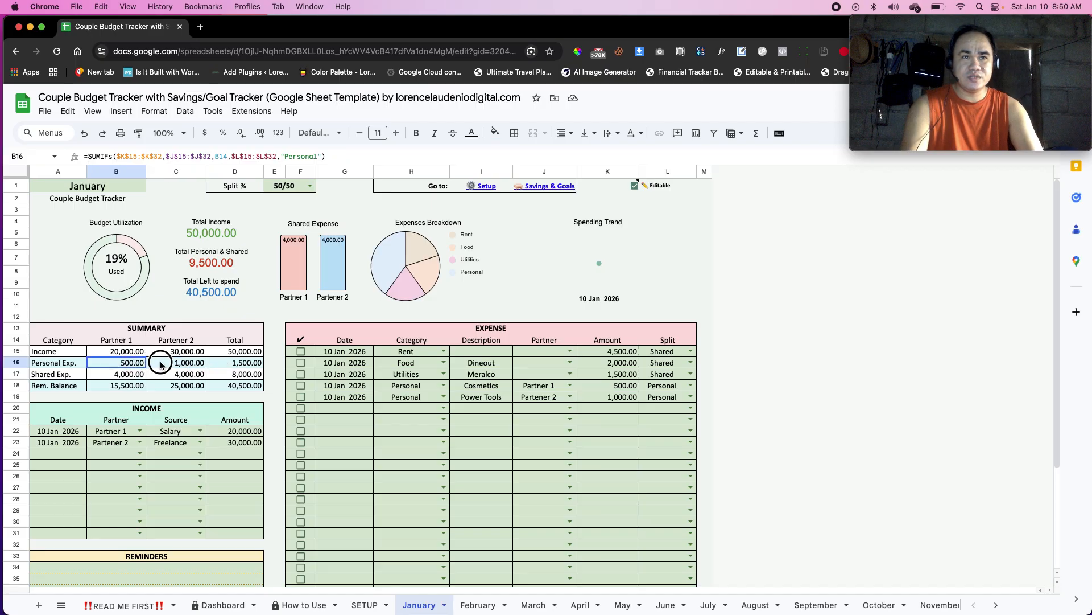
drag(161, 365, 245, 365)
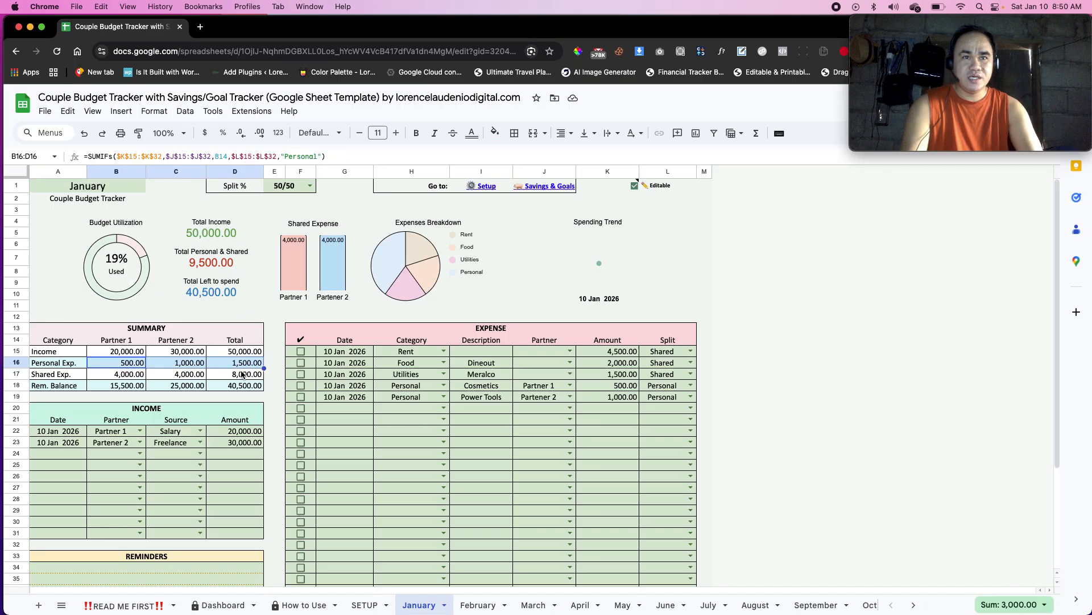
click(243, 373)
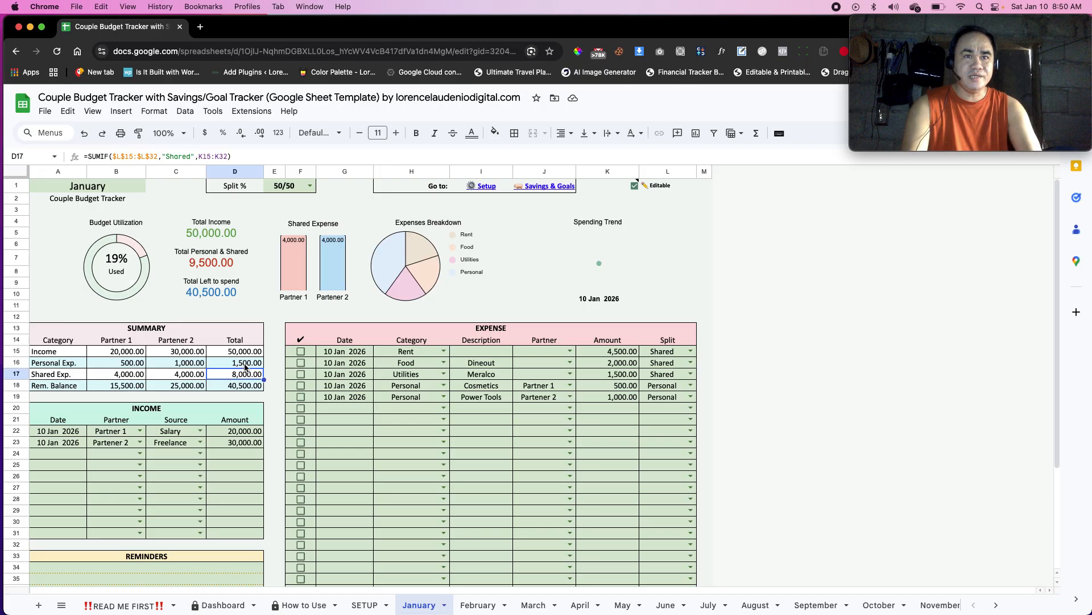
drag(244, 367, 245, 374)
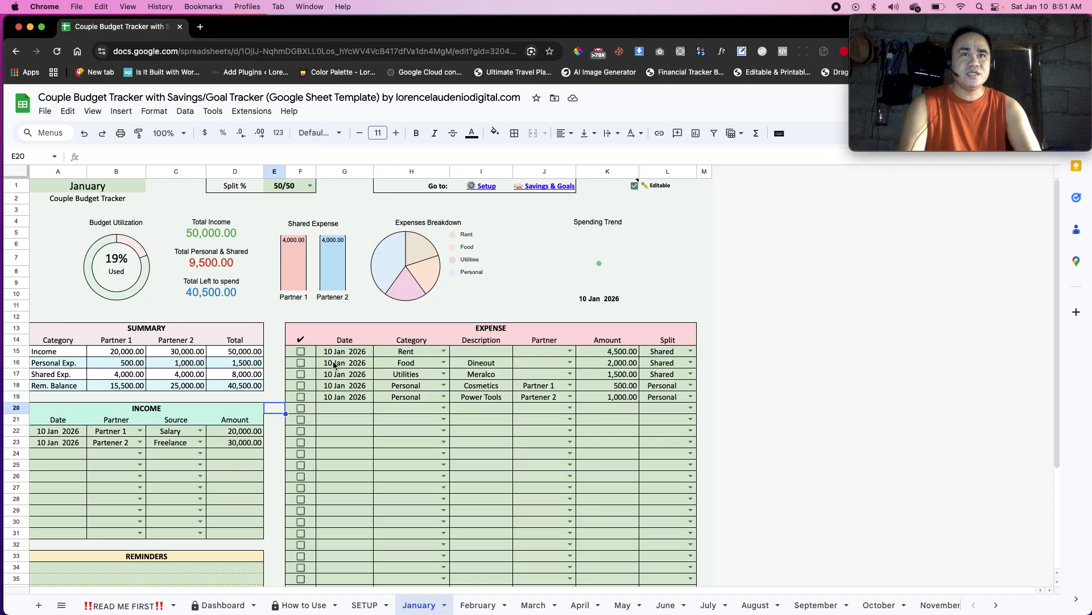
Start a new expense in row 20 with date 11 Jan 2026 and category Transpo.
click(354, 406)
double_click(355, 407)
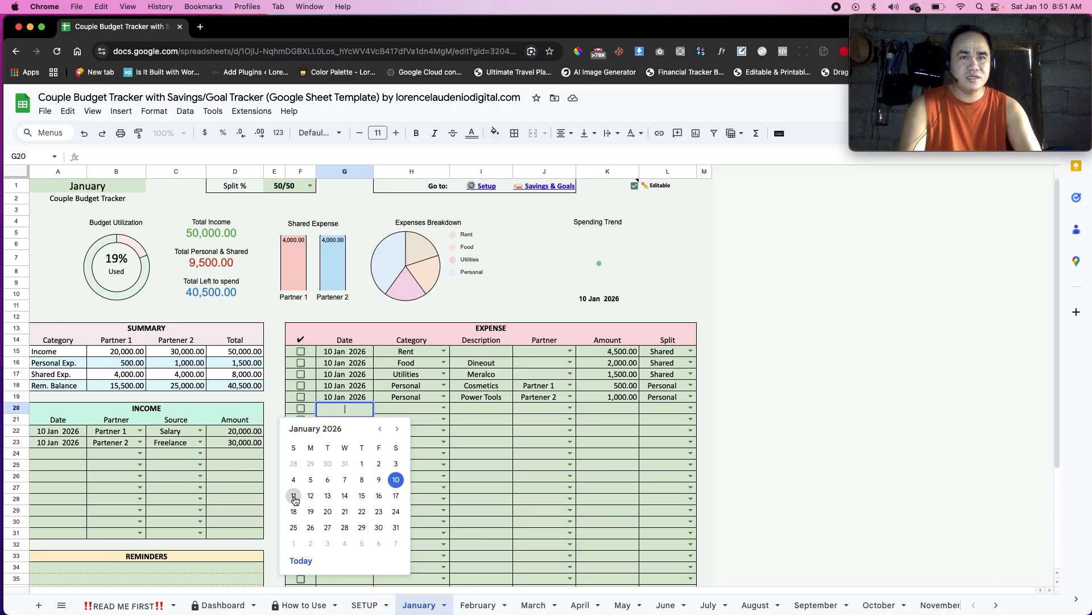
key(Return)
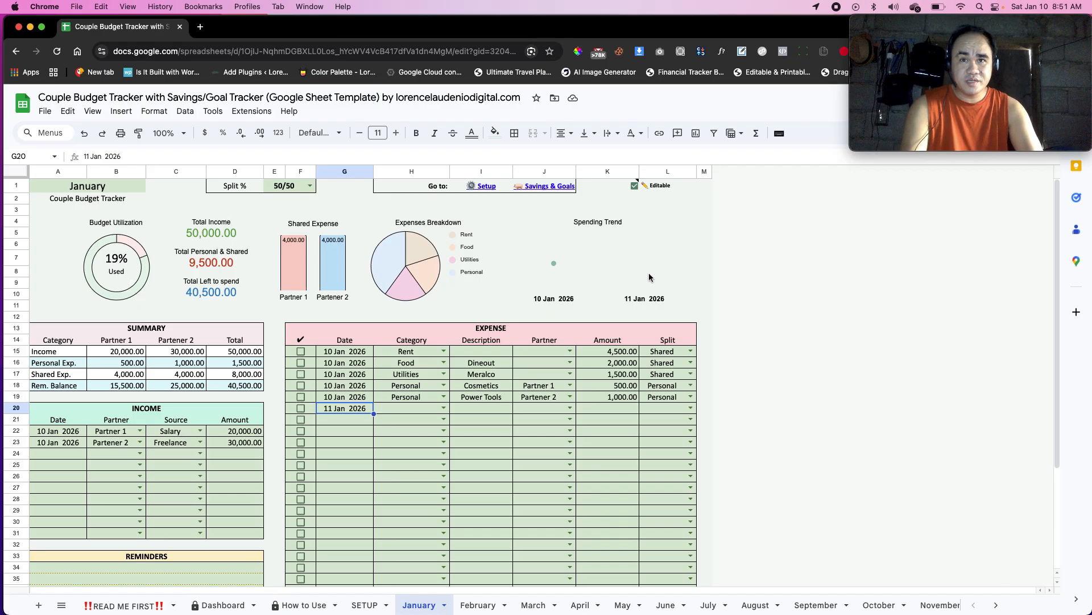
click(443, 408)
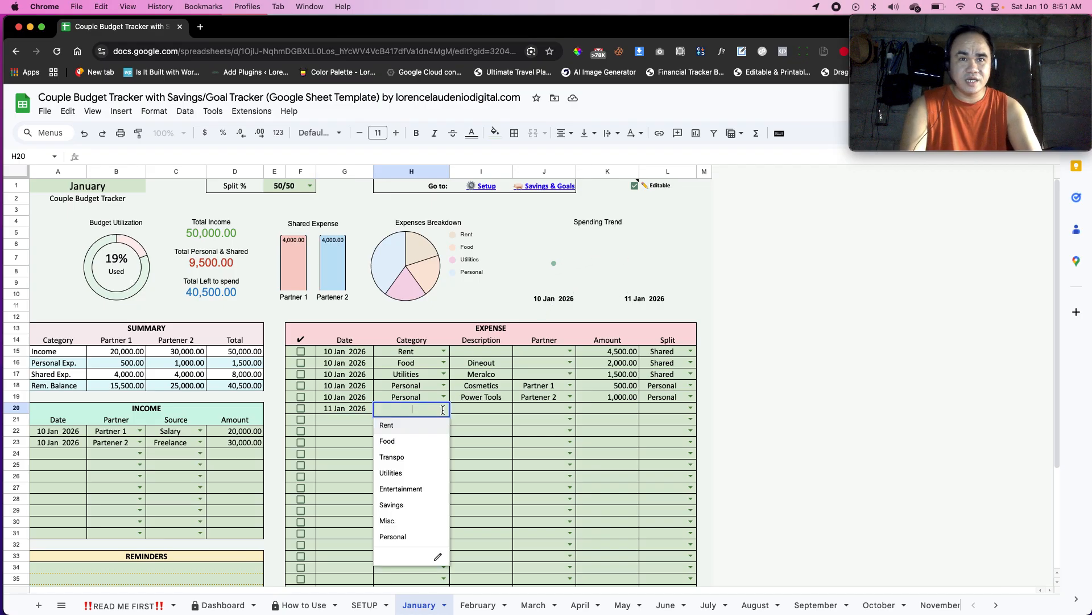
click(434, 456)
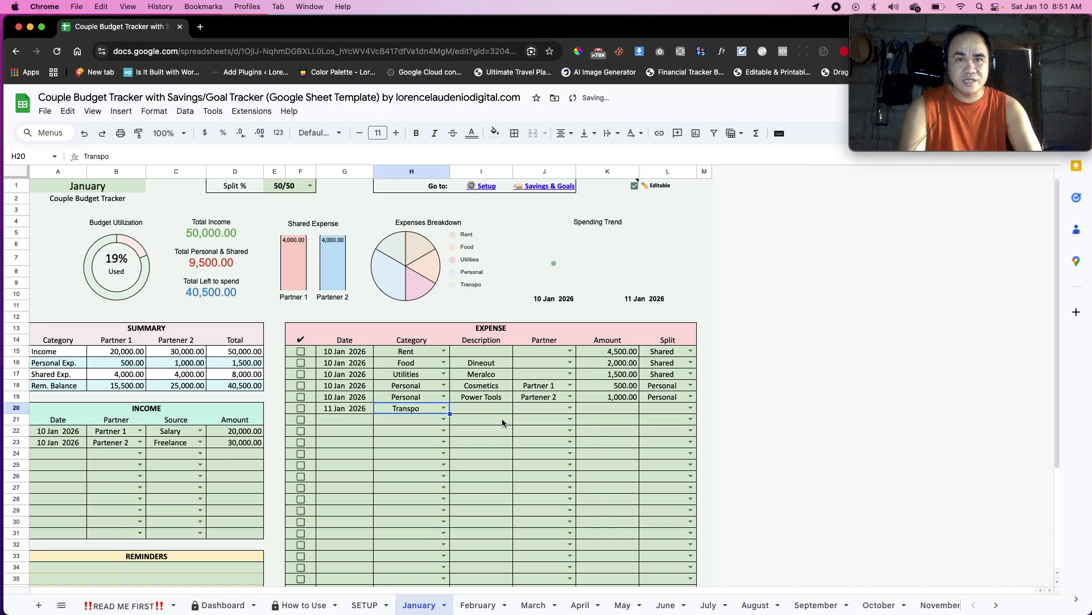
click(567, 408)
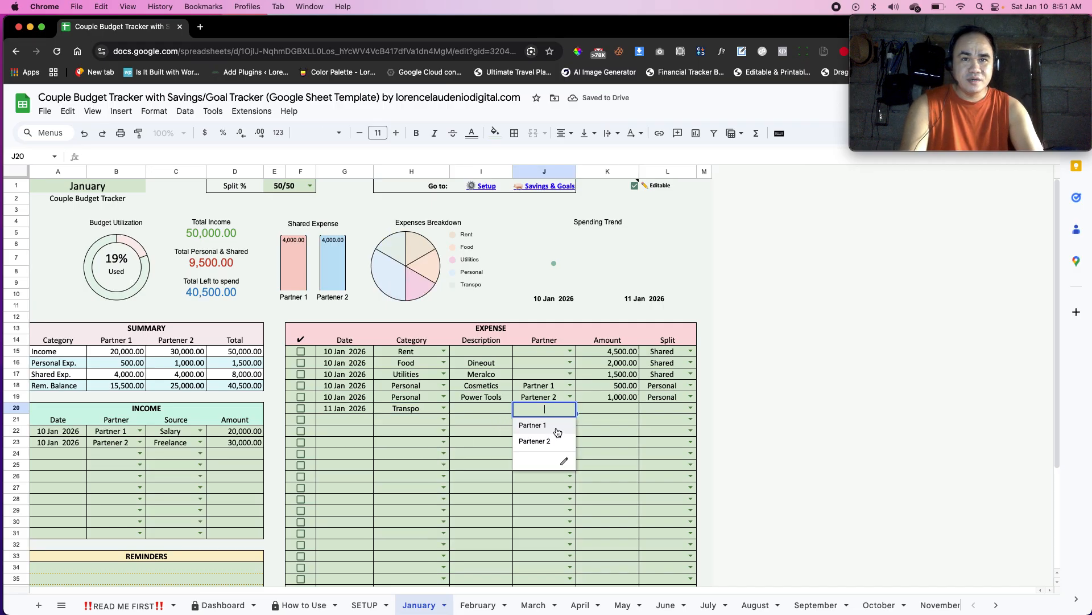
Describe the row 20 Transpo expense as Family Time (Tagaytay).
click(462, 408)
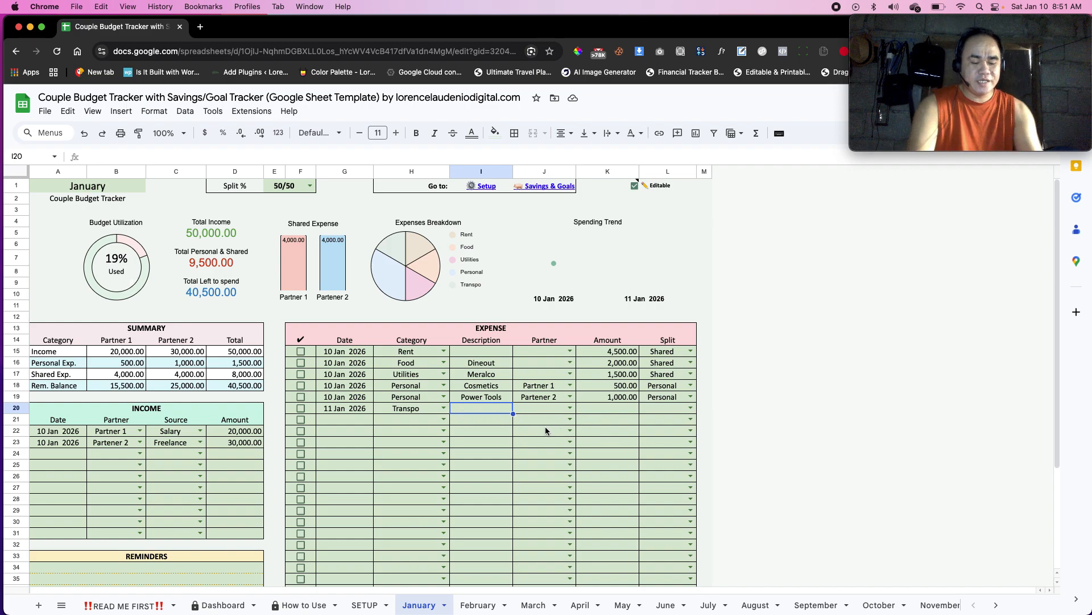
text(S)
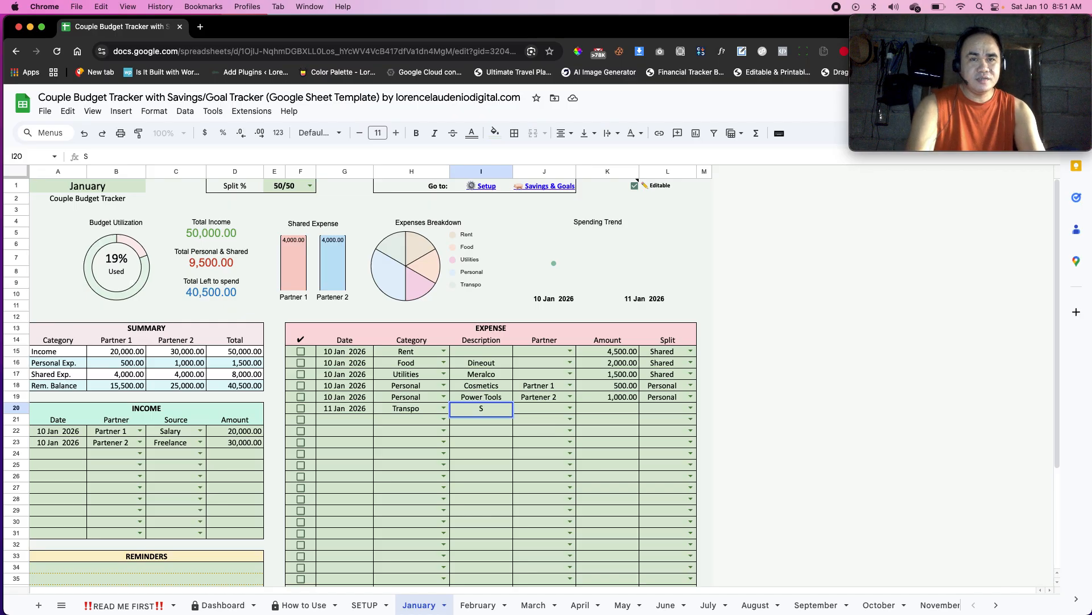
text(Family Time)
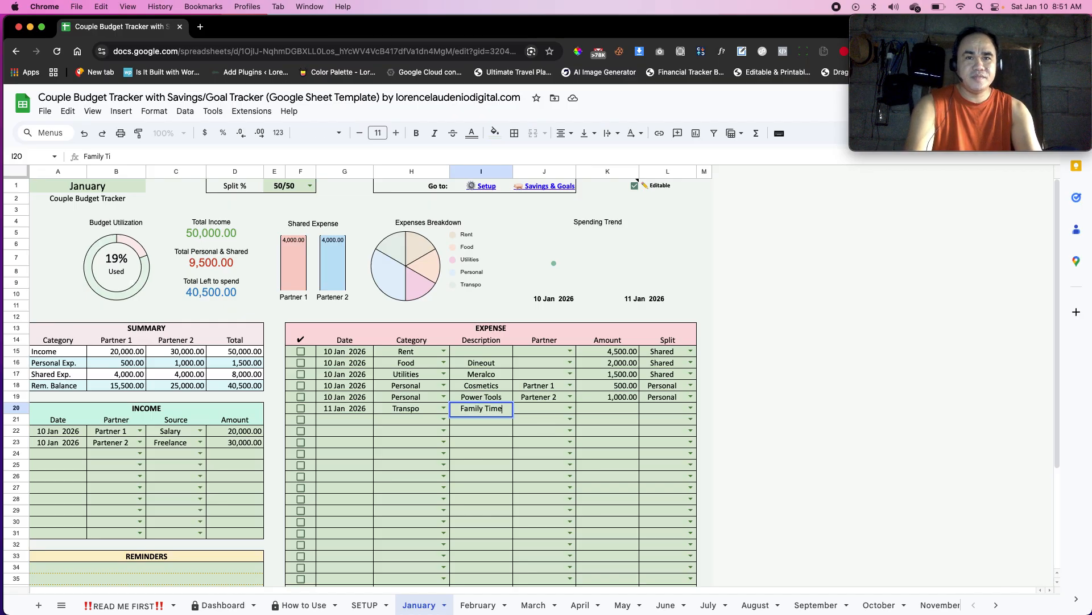
key(Tab)
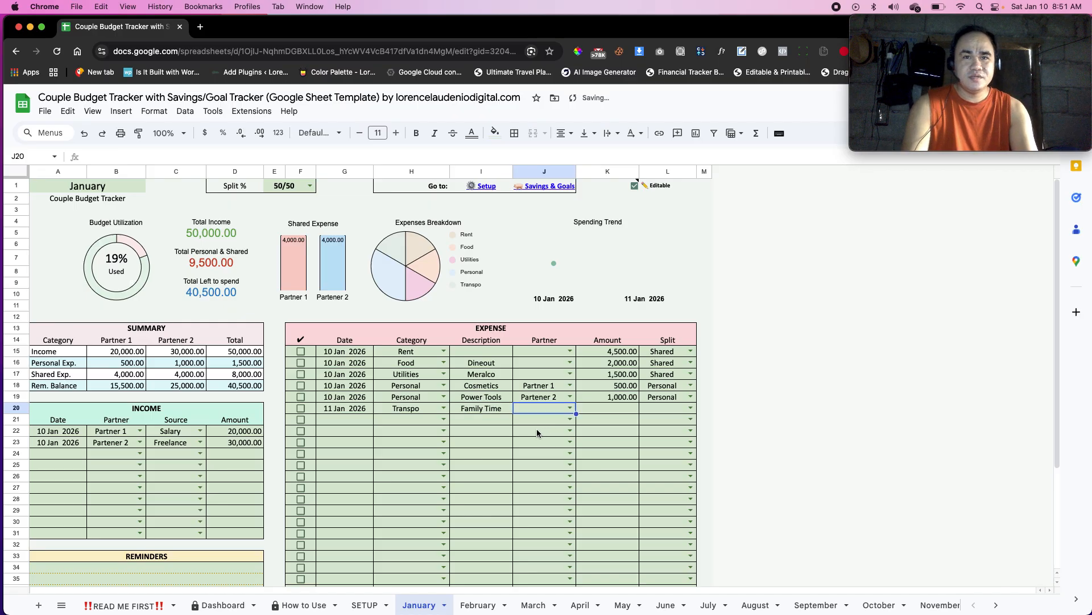
double_click(502, 409)
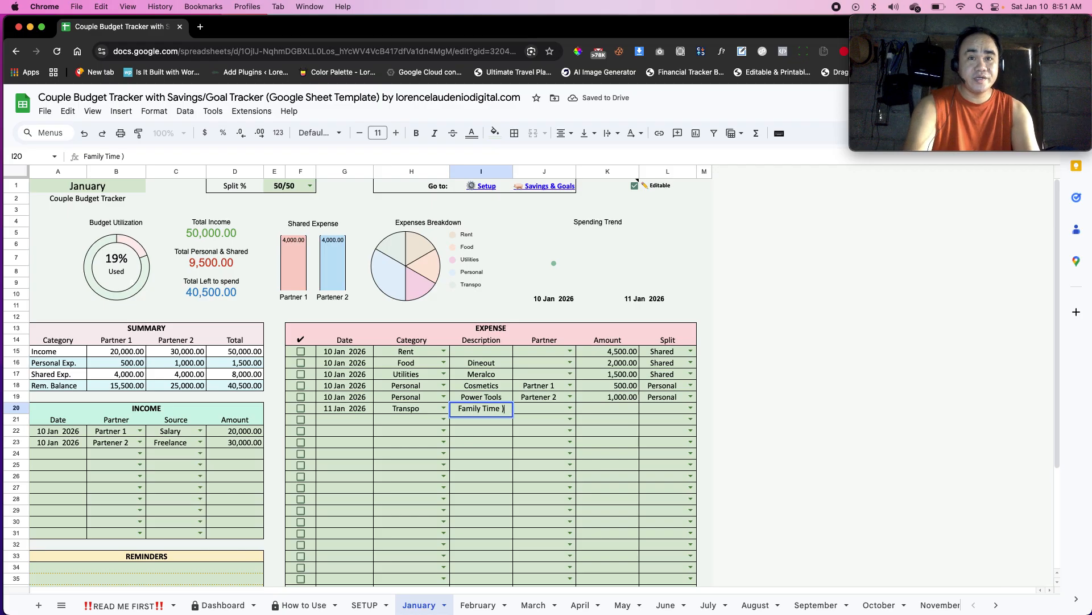
text(()
text(gaytay))
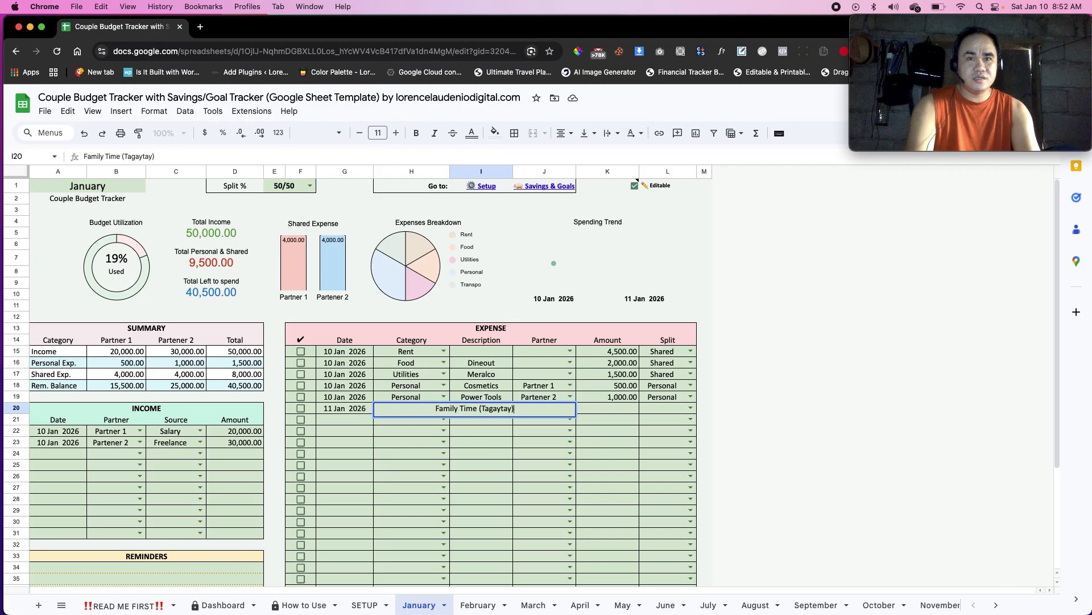
key(Tab)
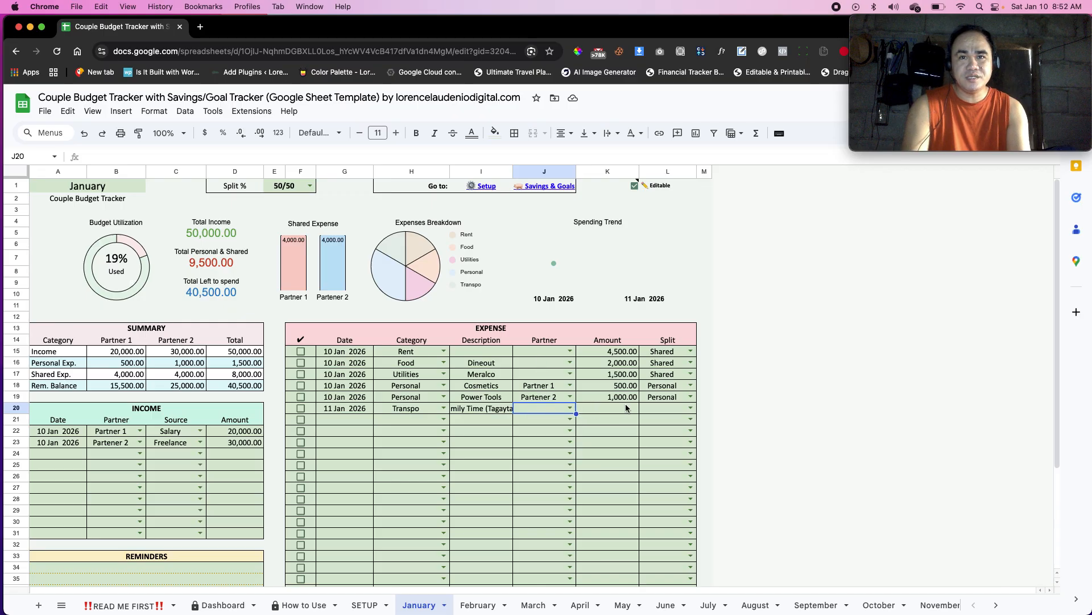
Set the row 20 Transpo expense to a Shared split with an amount of 300.
click(689, 407)
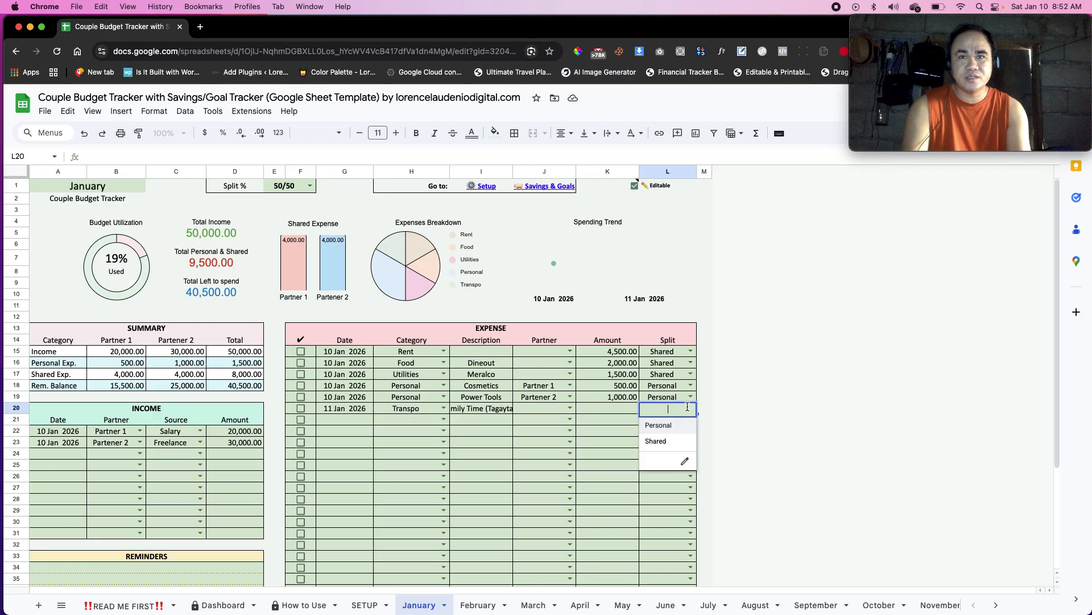
click(654, 442)
click(628, 412)
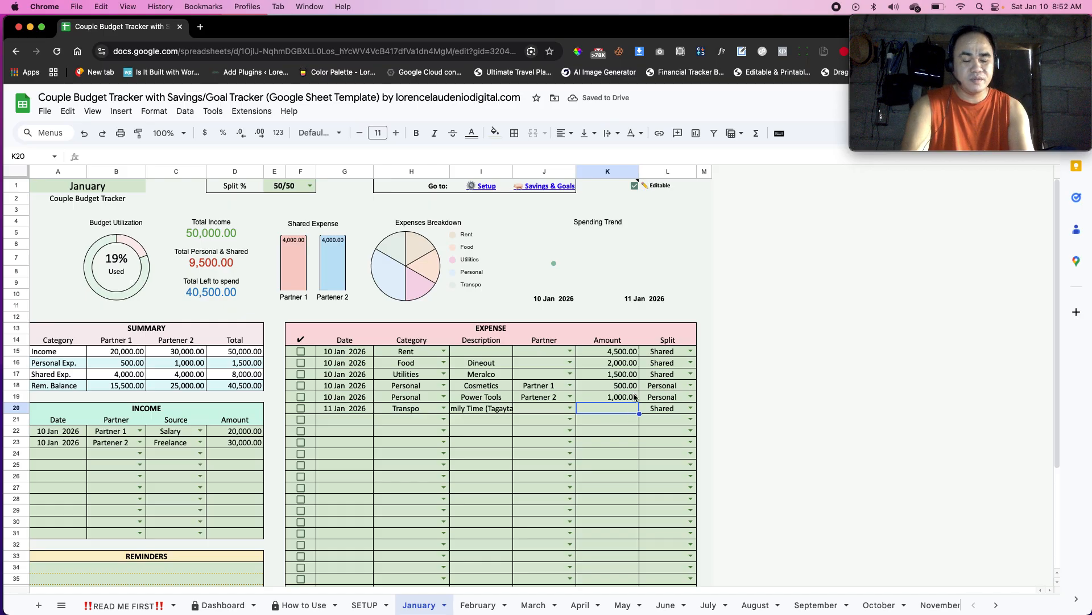
text(300)
key(Return)
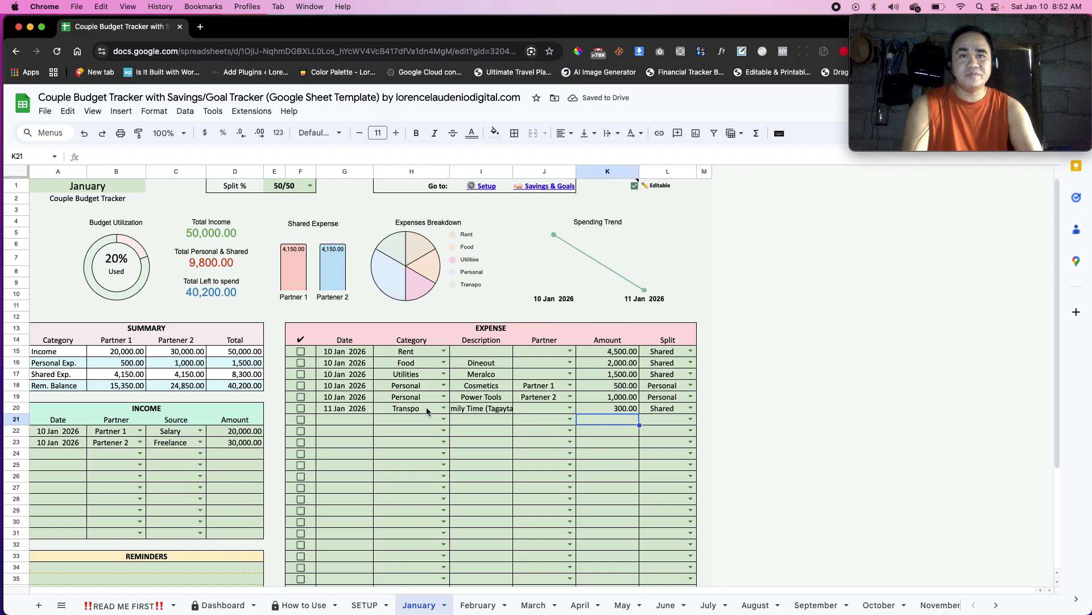
Start the next expense in row 21 with date 12 Jan 2026 and category Entertainment.
click(339, 420)
double_click(341, 420)
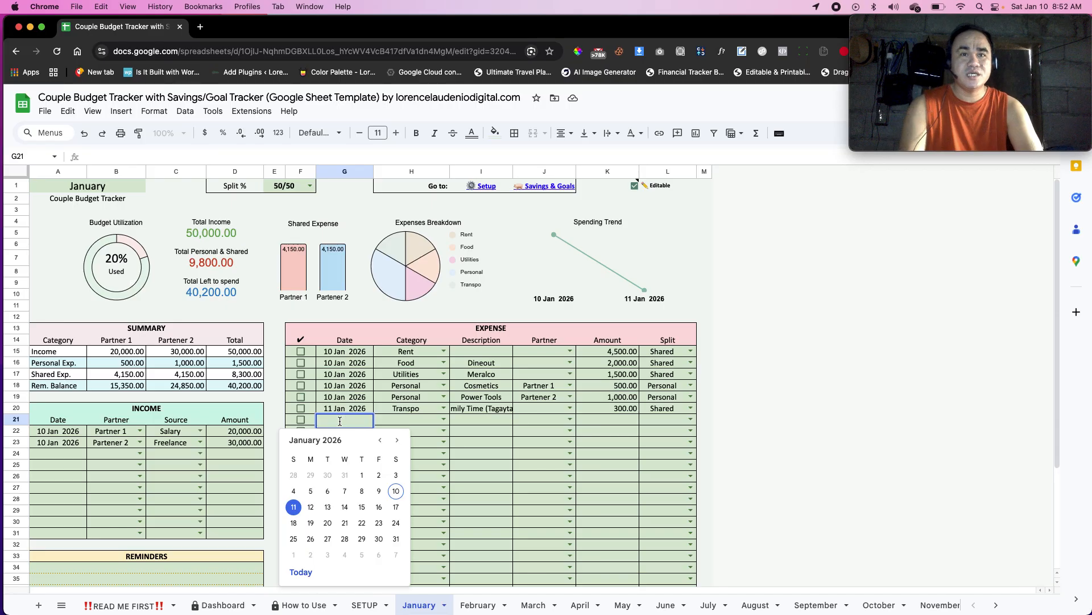
click(311, 506)
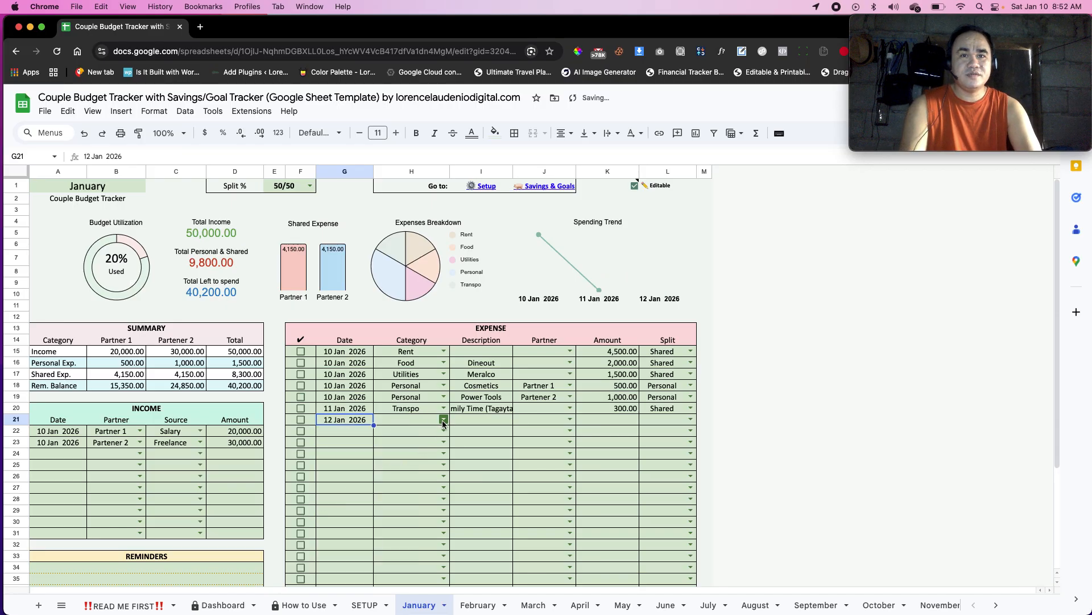
click(443, 420)
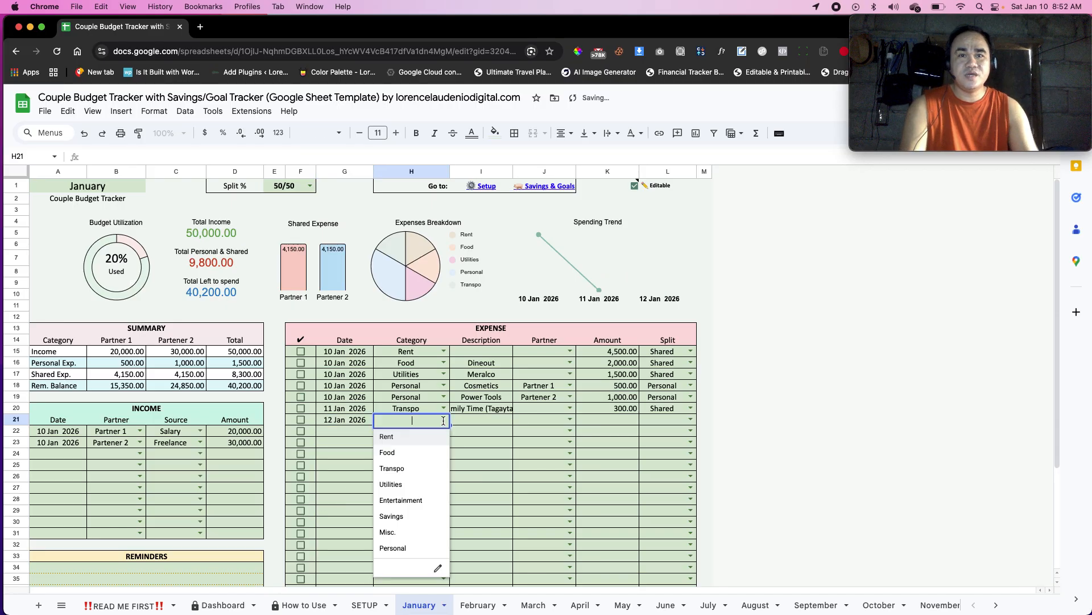
click(432, 499)
Describe the row 21 Entertainment expense as Watch Cinema.
click(480, 421)
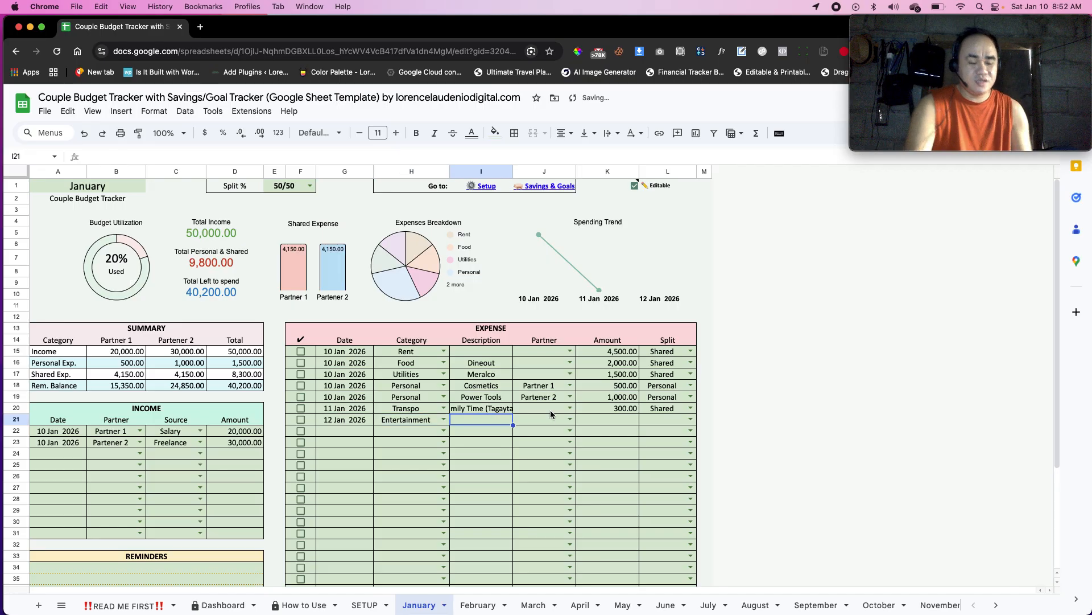
text(Wa)
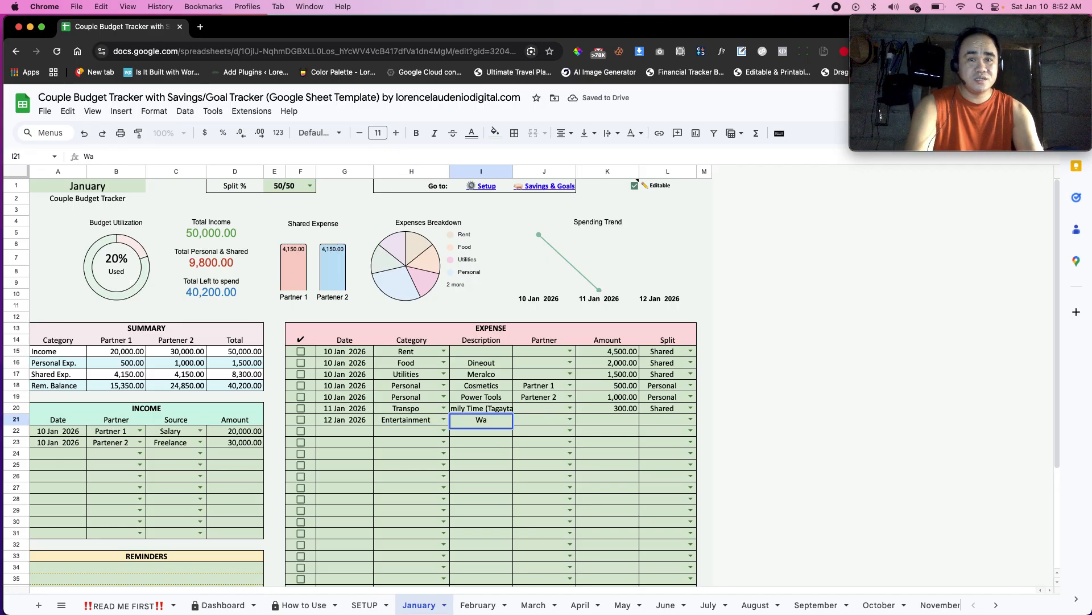
text(r)
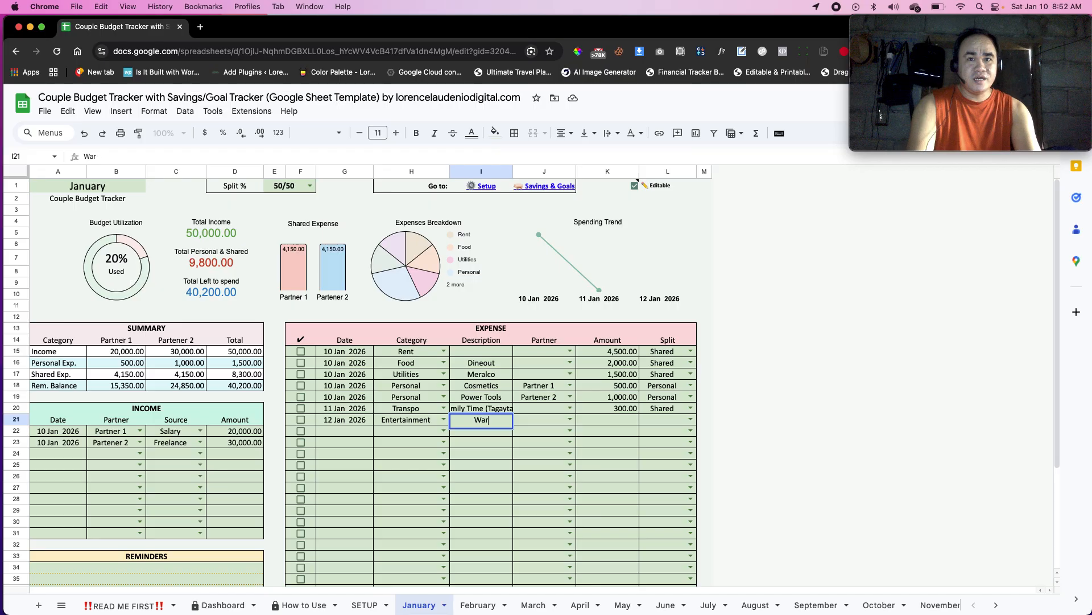
key(BackSpace)
text(tch Ci)
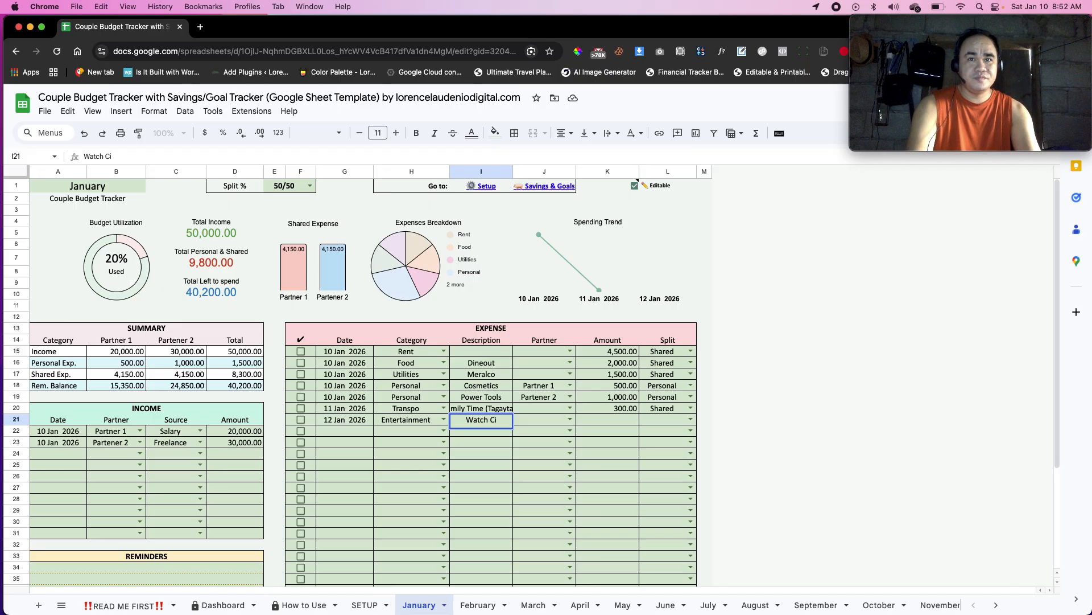
text(nema)
key(Tab)
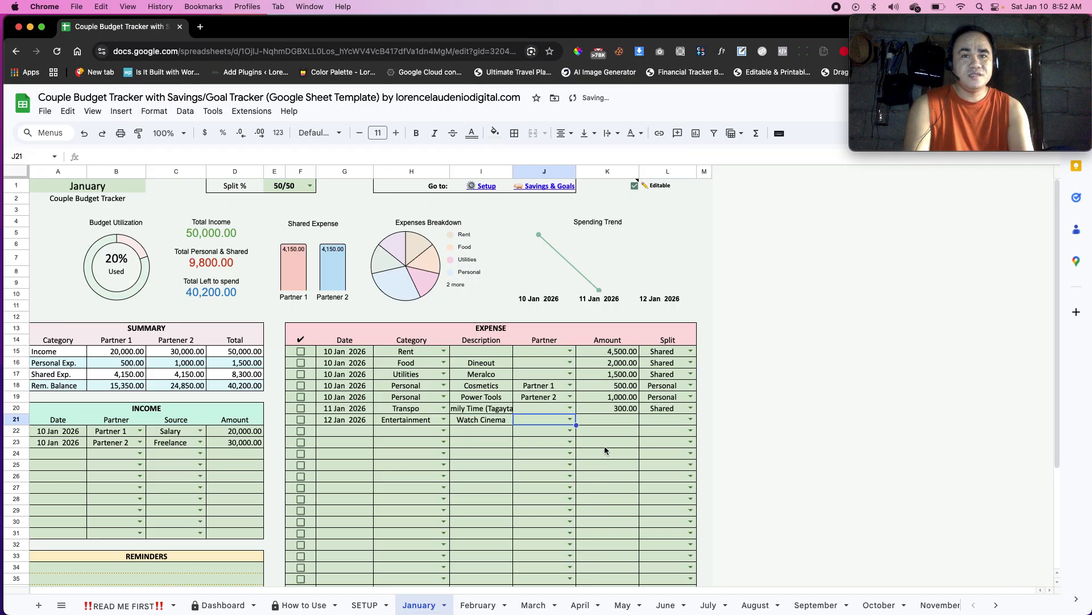
Set the row 21 Entertainment expense to an amount of 1200 with a Shared split.
click(635, 420)
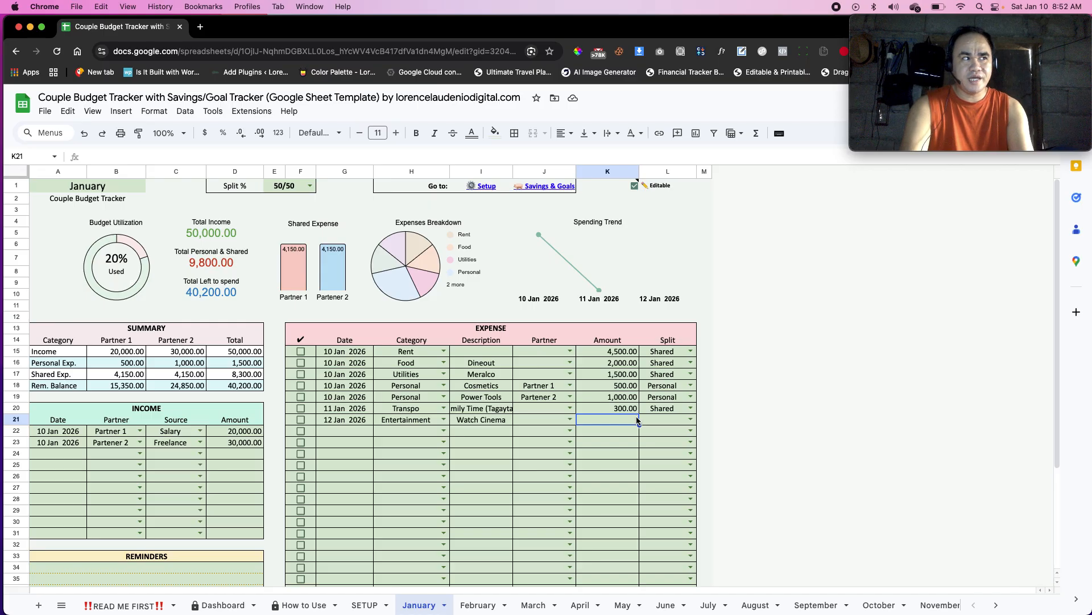
text(1200)
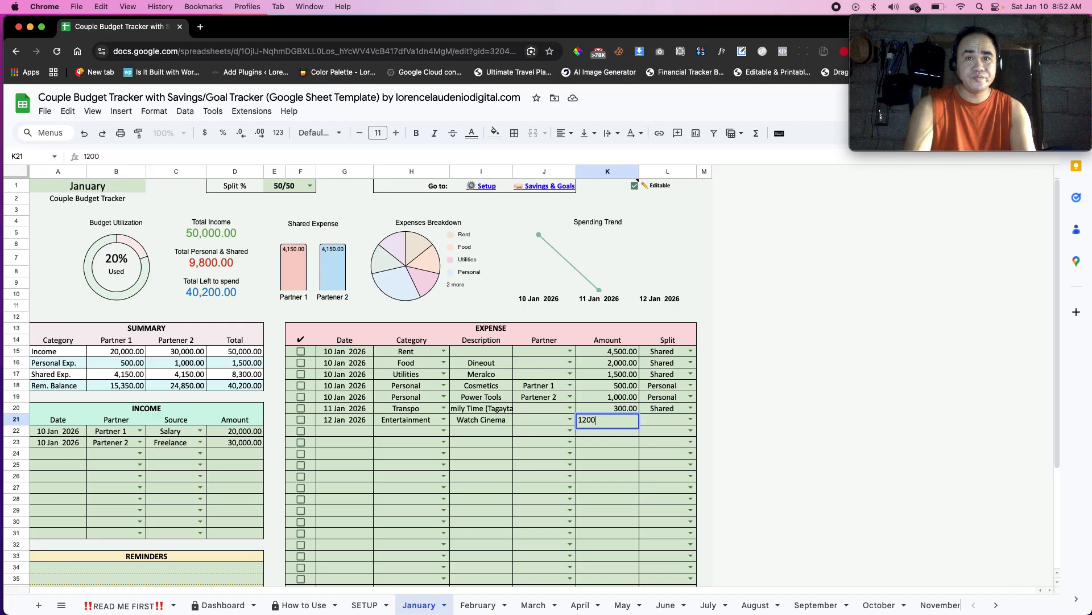
key(Tab)
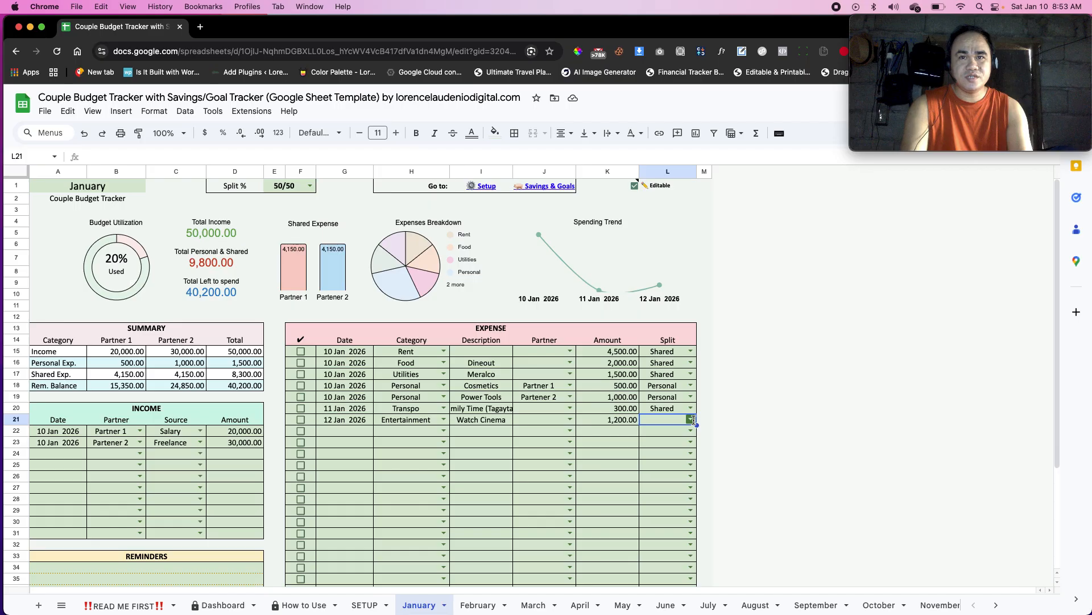
click(690, 419)
click(674, 457)
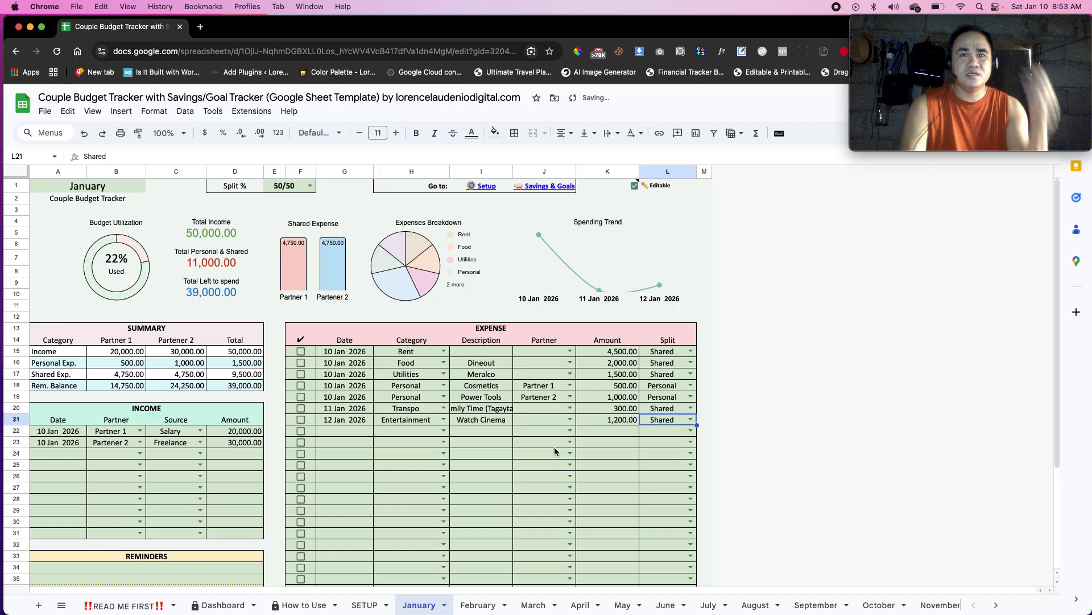
Start a new expense in row 22 with date 13 Jan 2026, category Savings and a Shared split.
double_click(347, 432)
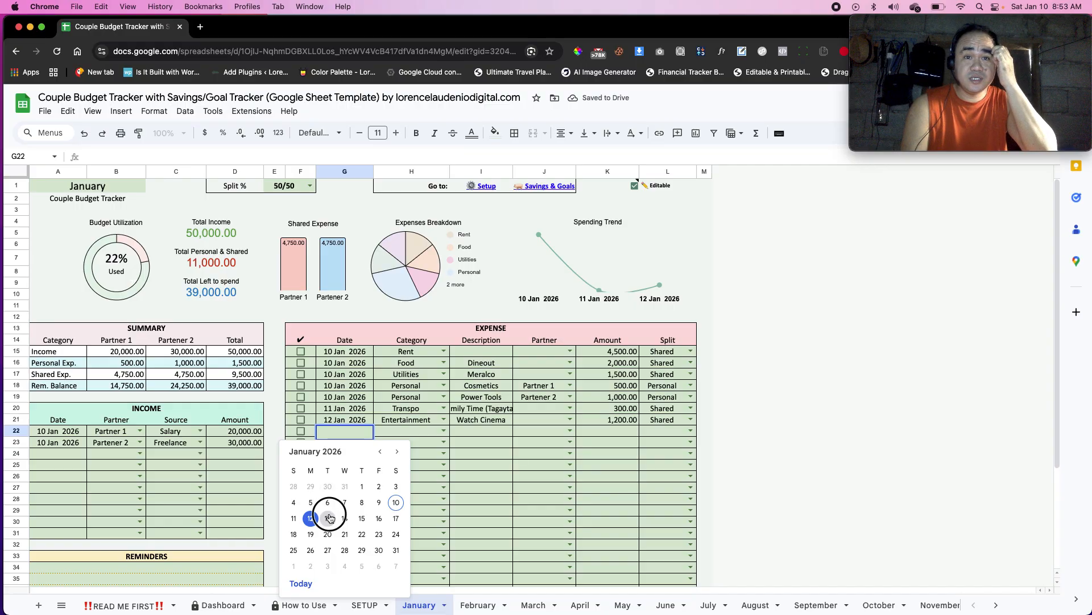
click(329, 517)
click(443, 432)
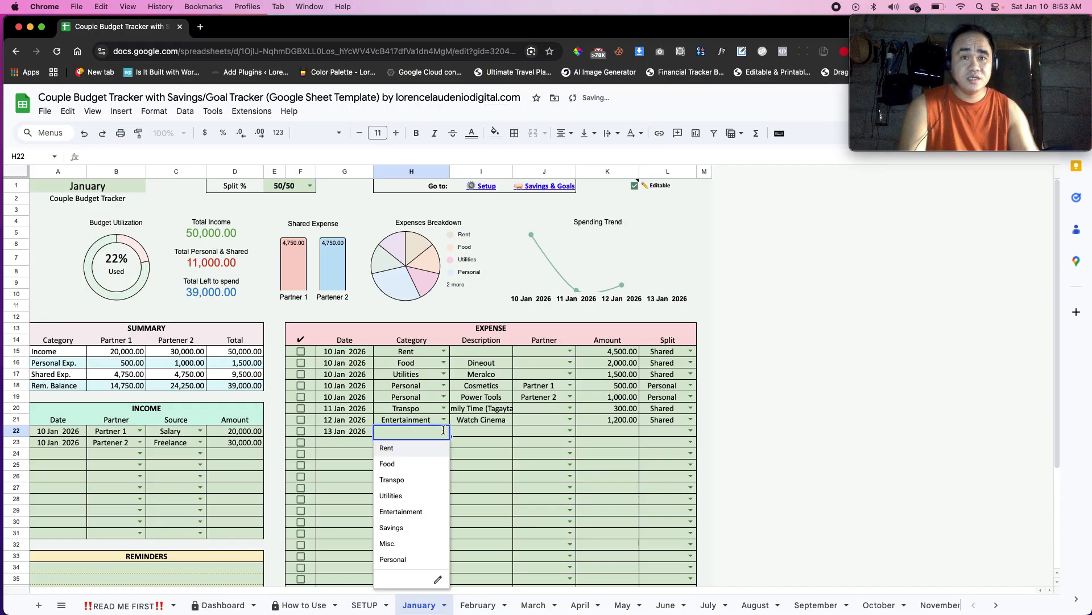
click(424, 536)
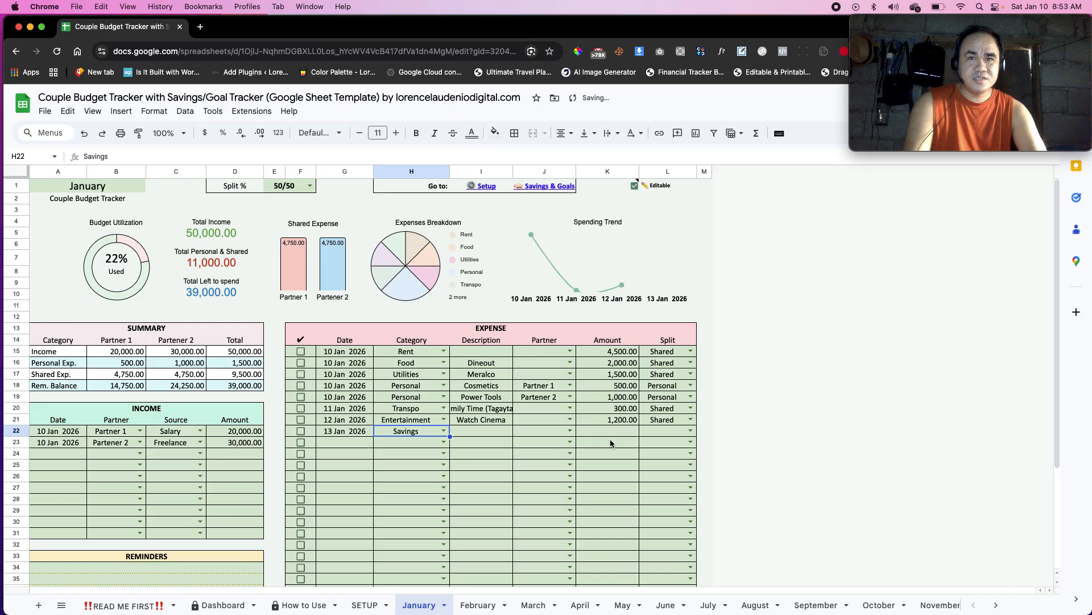
click(691, 431)
click(663, 464)
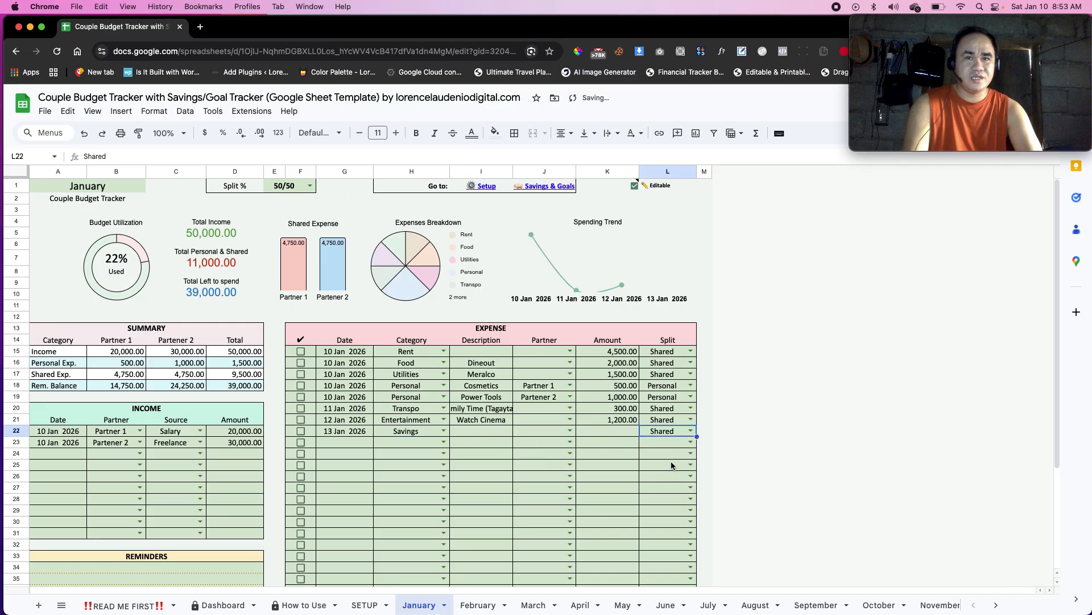
Describe the row 22 Savings expense as Childerns Education and set its amount to 3000.
click(498, 432)
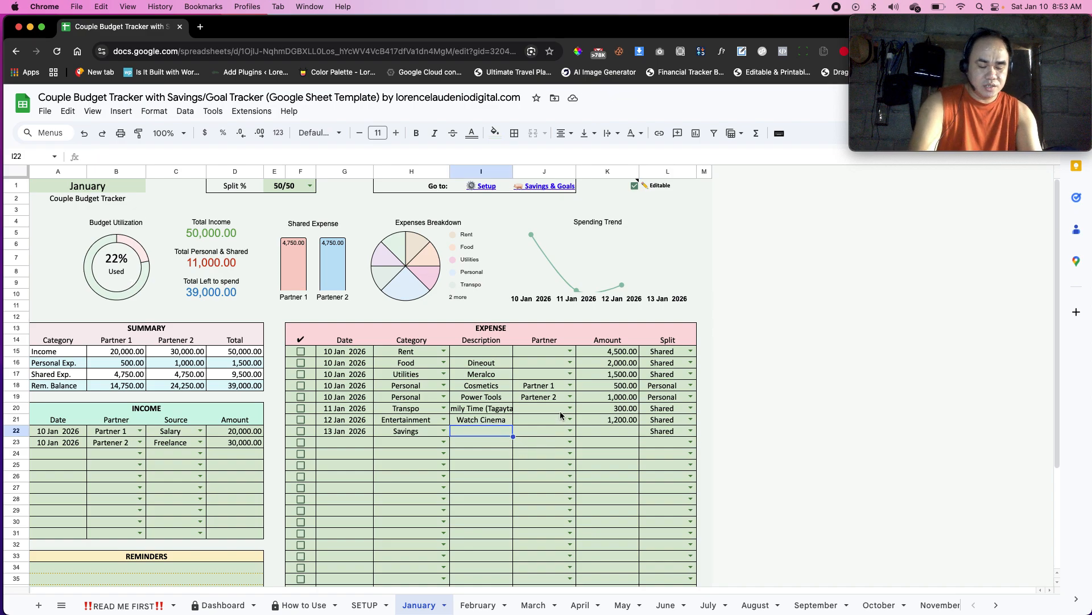
text(Chil)
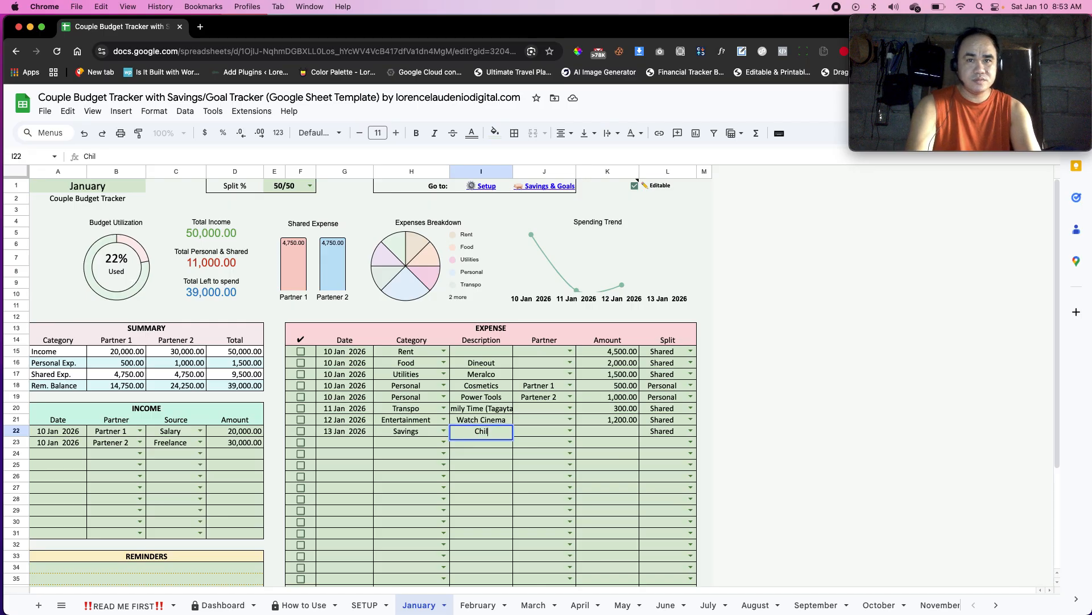
text(derns Education)
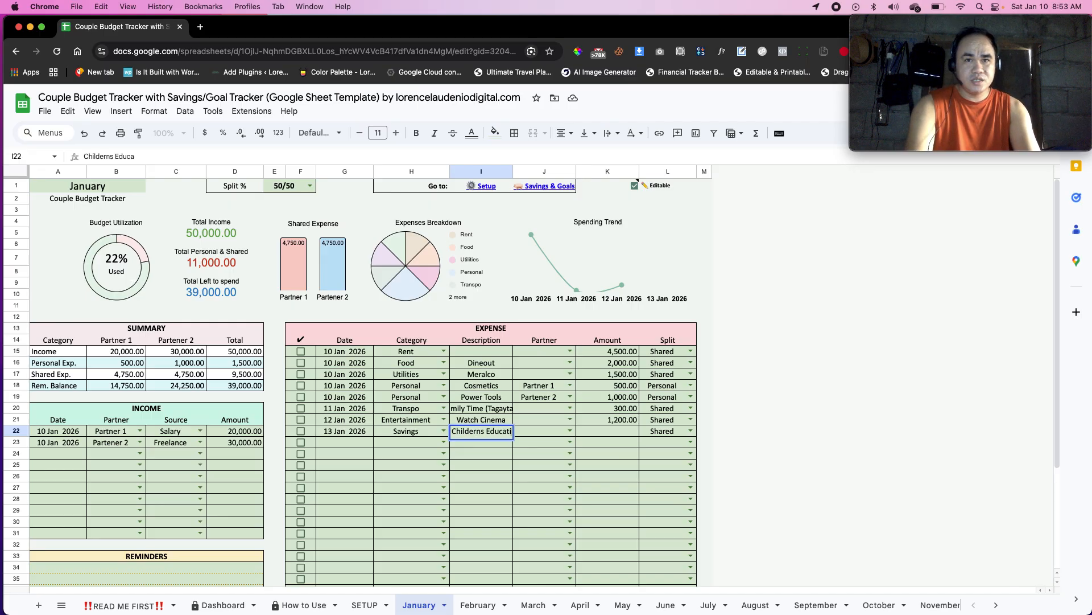
key(Tab)
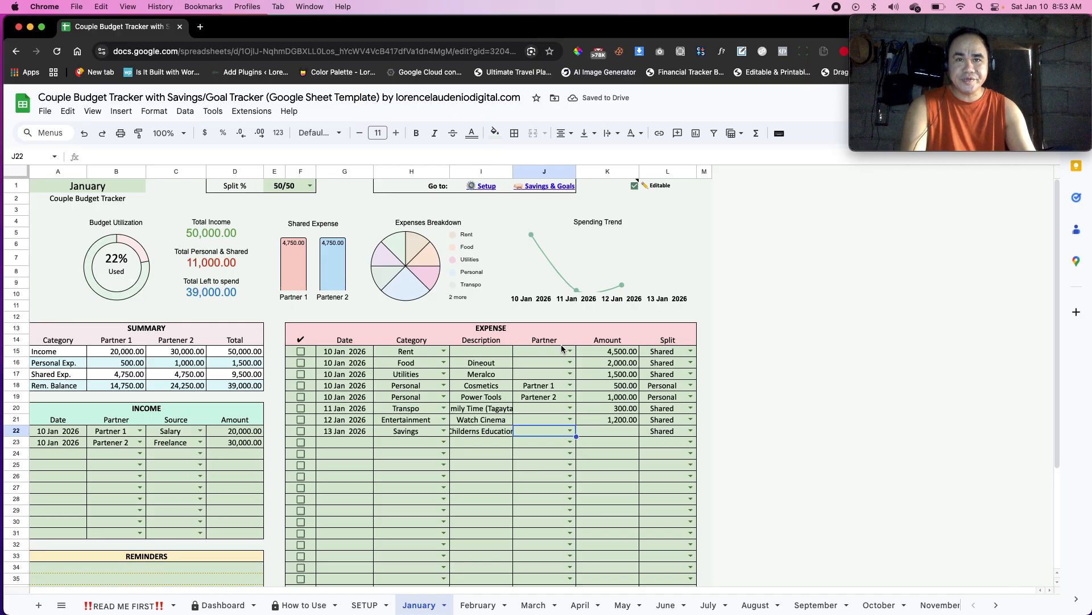
click(616, 434)
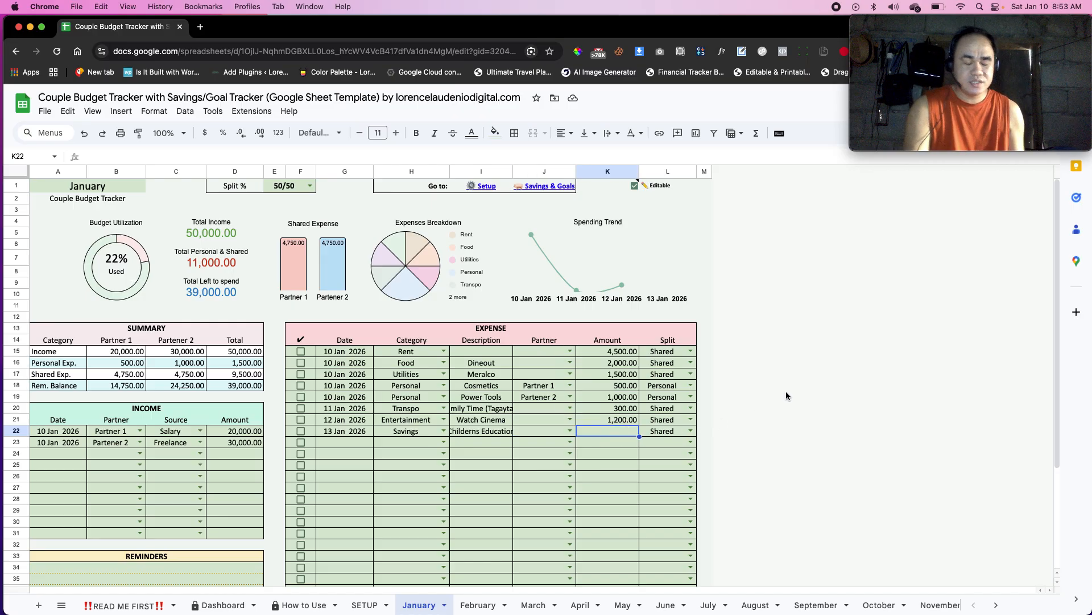
text(3000)
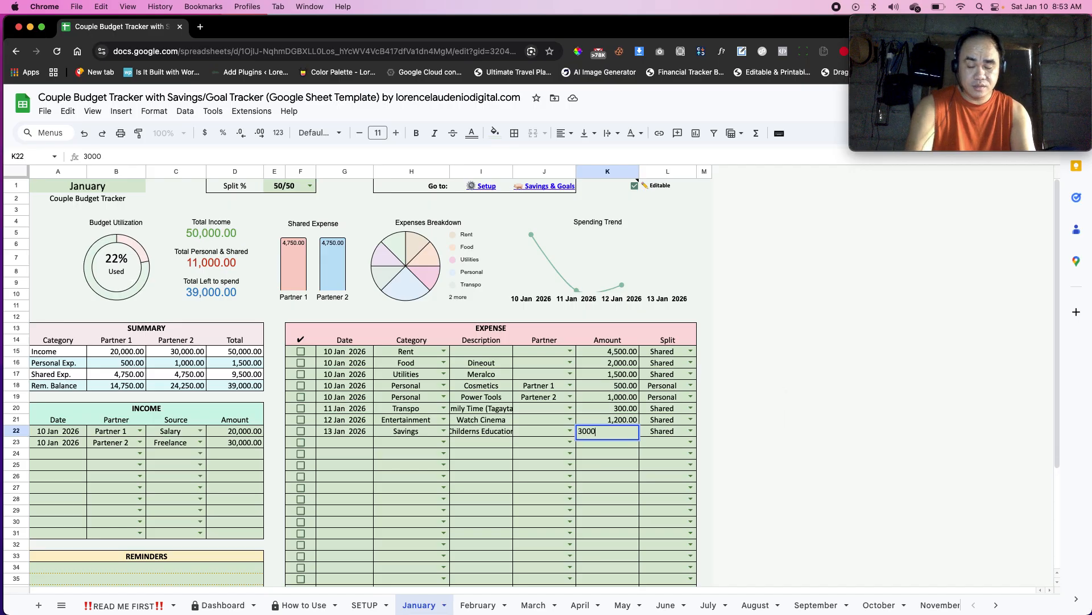
key(Return)
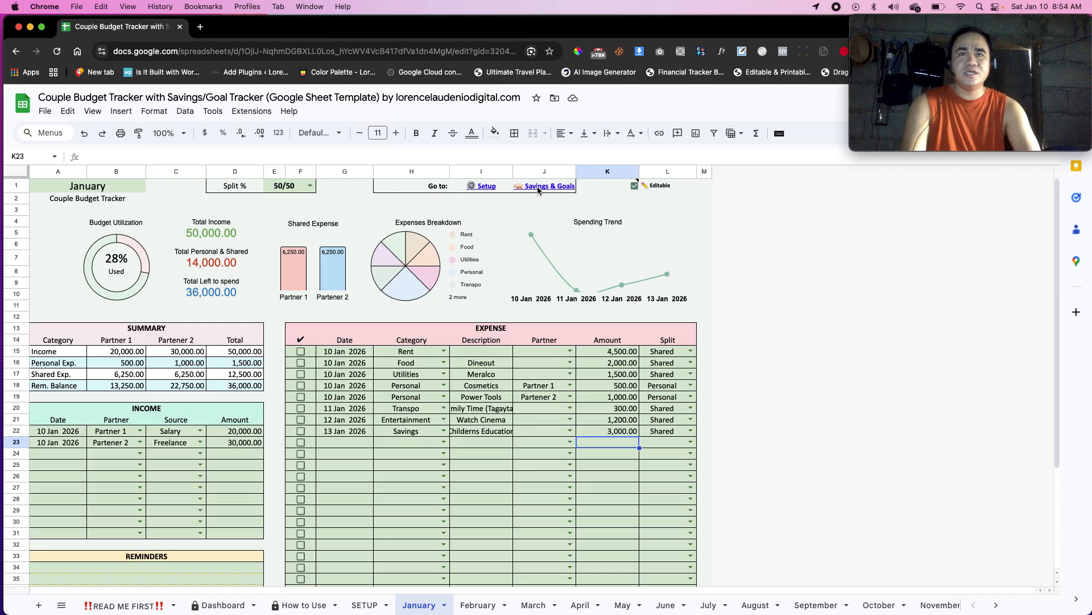
Open the linked Savings & Goals sheet and turn on highlighting of its editable cells.
mouse_move(538, 190)
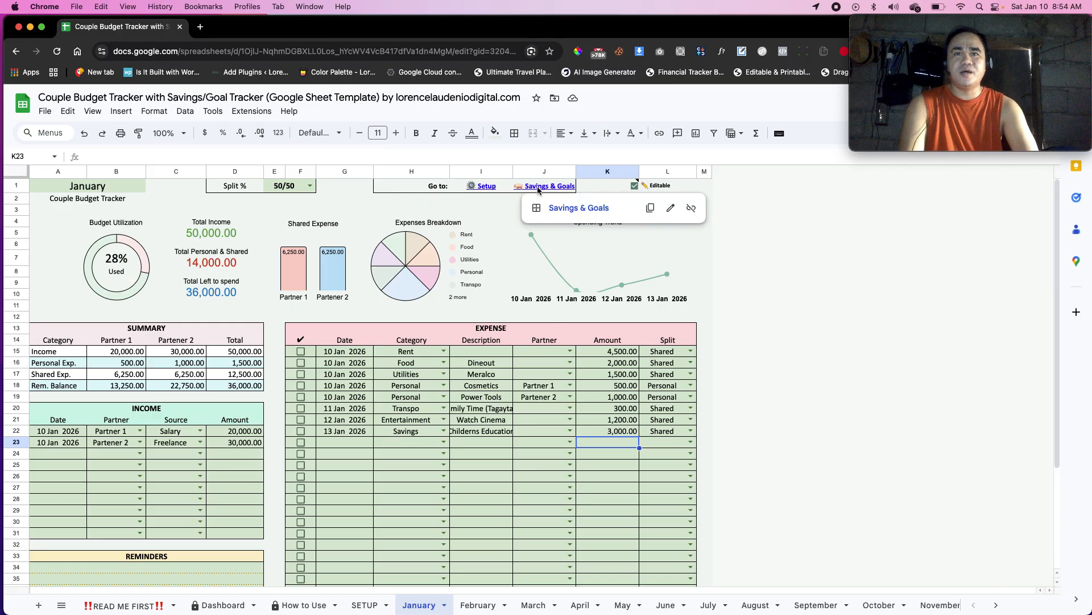
click(562, 208)
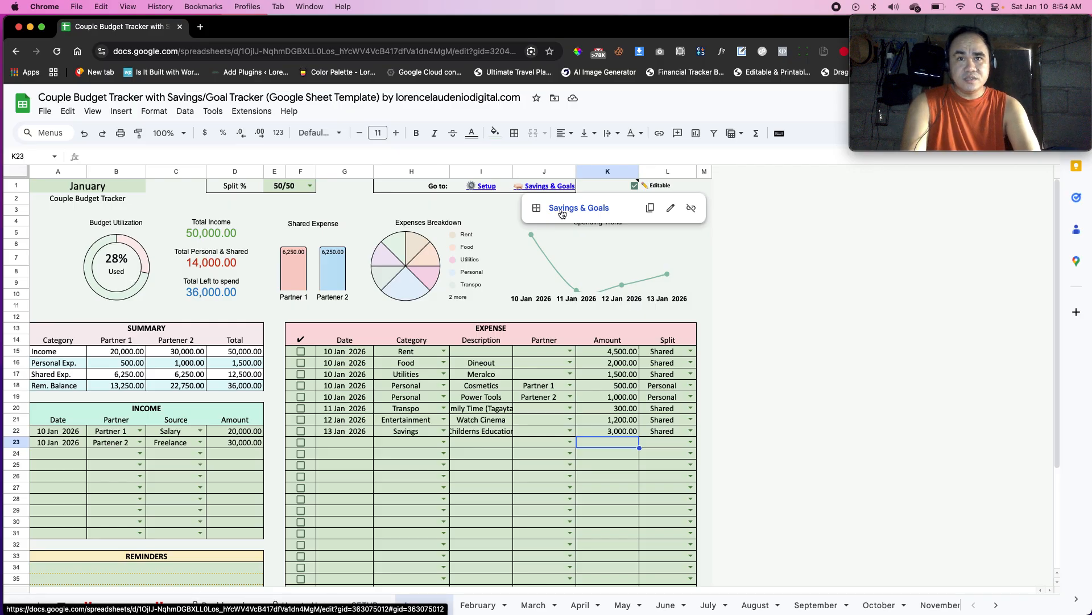
click(566, 212)
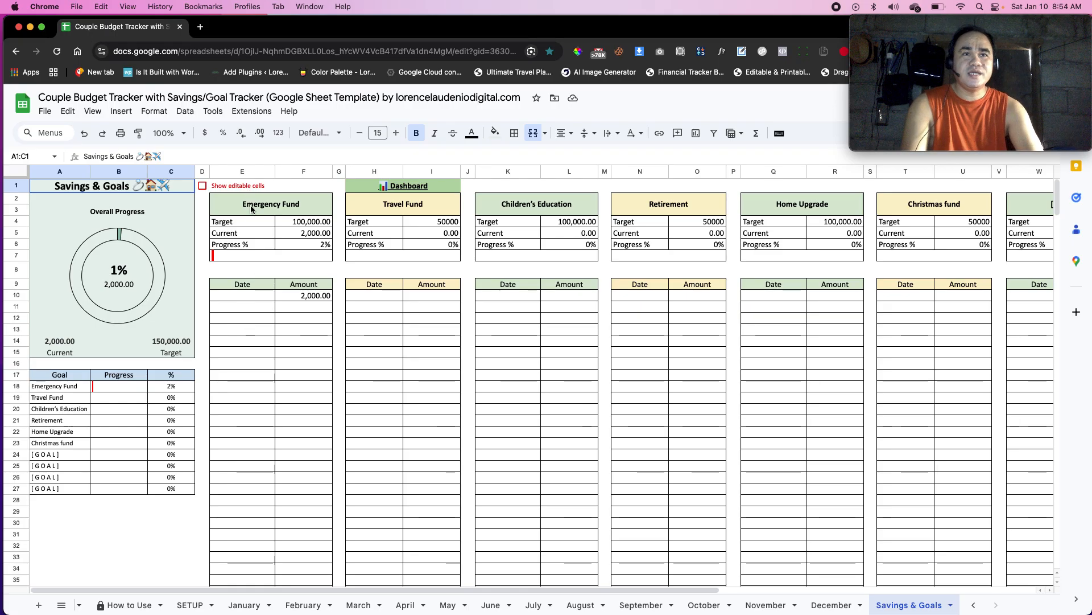
click(202, 185)
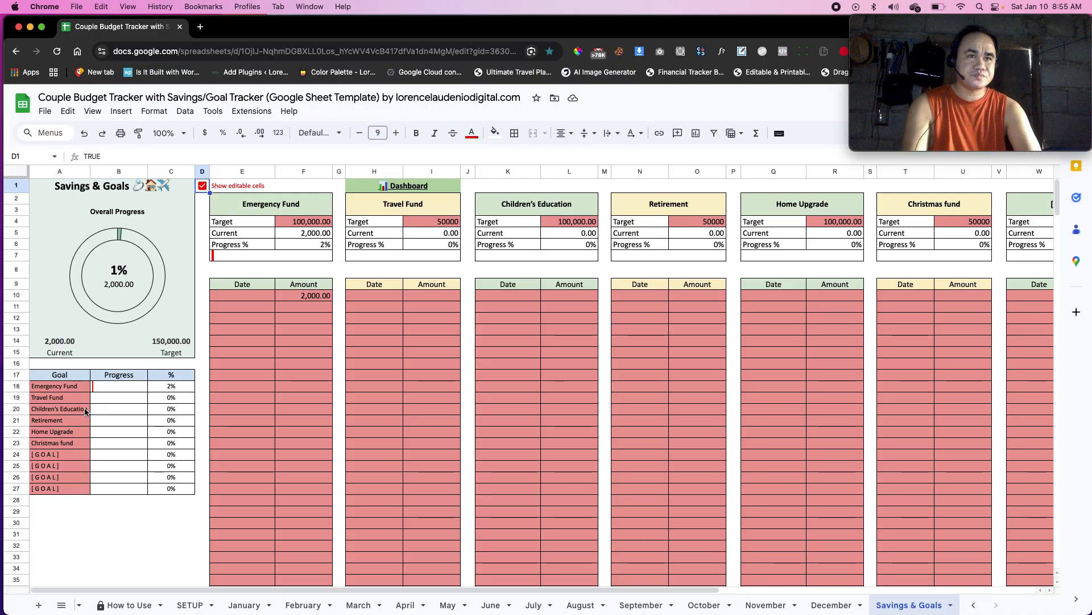
Look over the goal names and [GOAL] placeholders, and undo the accidental move of Travel Fund into the Emergency Fund cell.
click(54, 389)
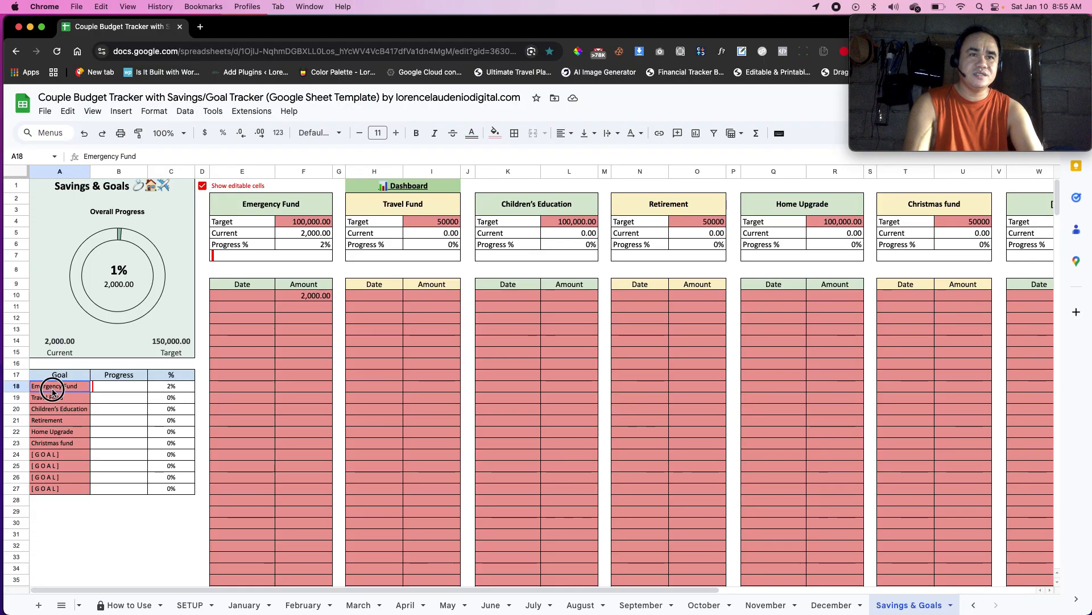
click(67, 399)
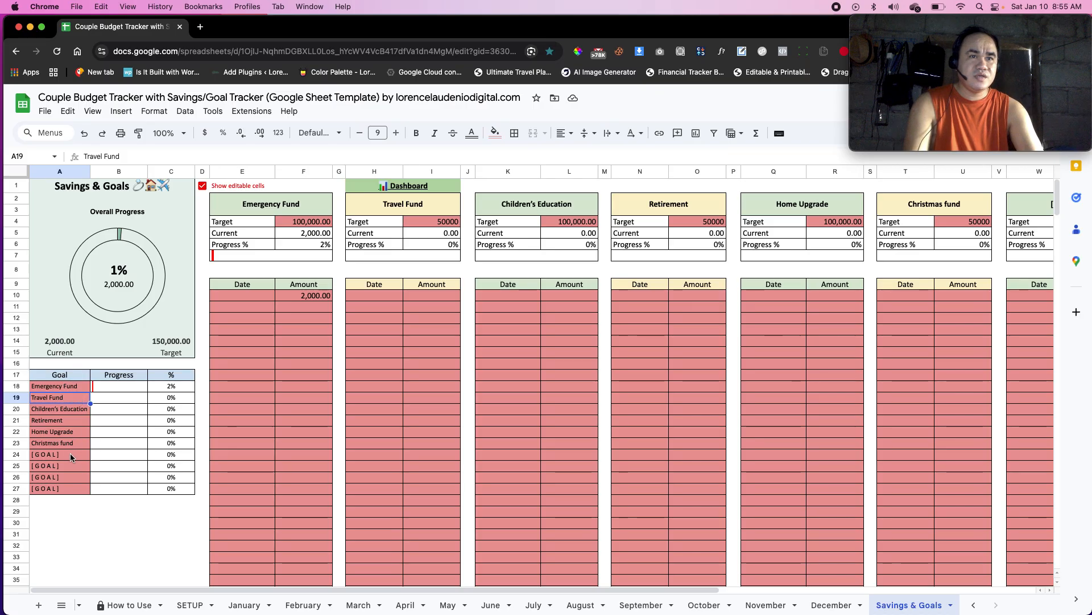
drag(70, 454, 68, 488)
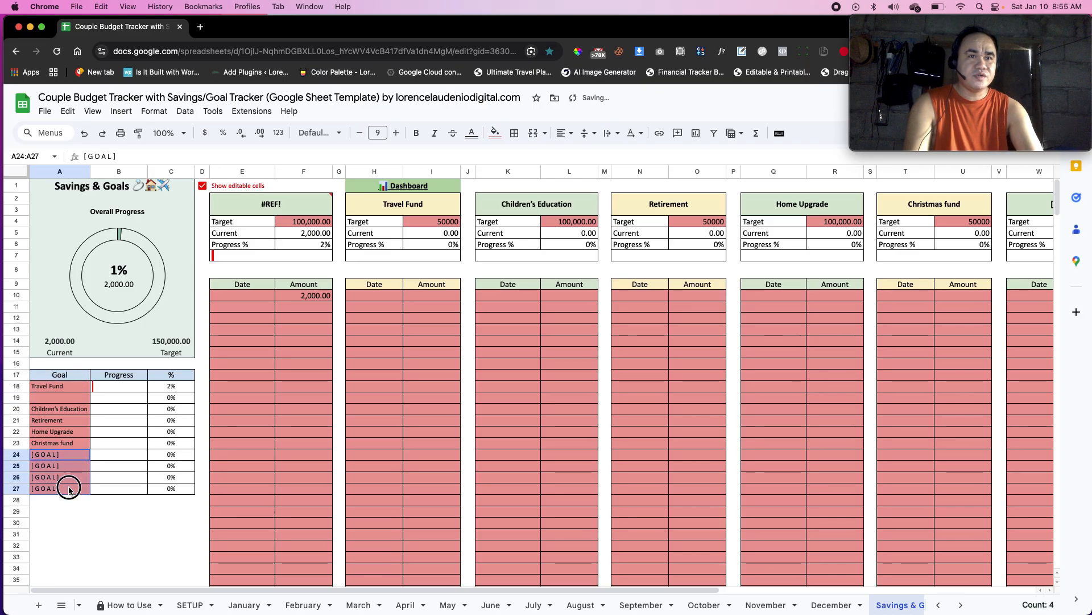
click(74, 508)
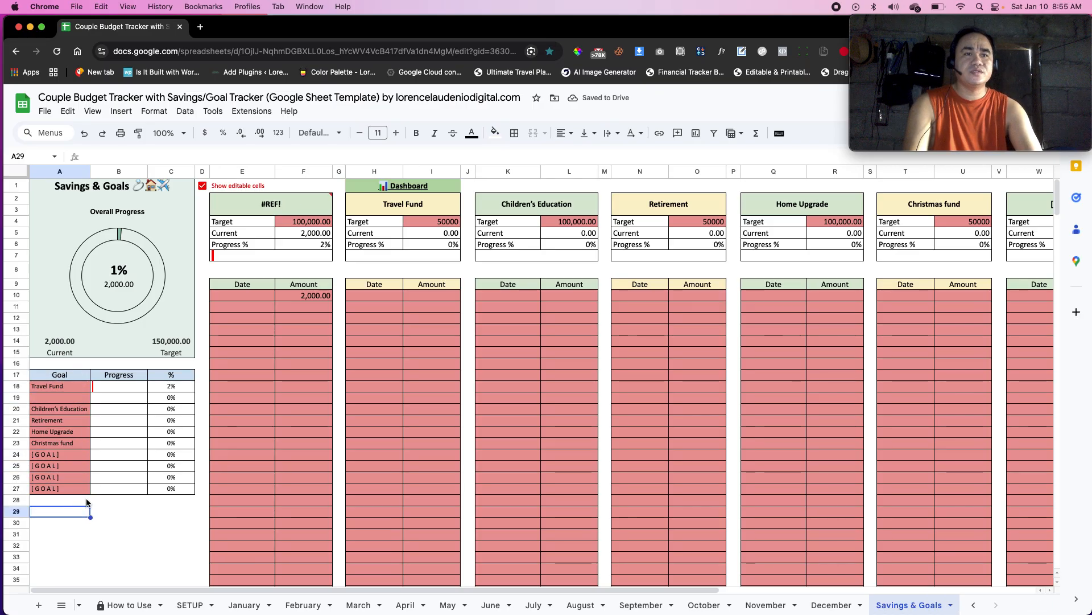
click(66, 454)
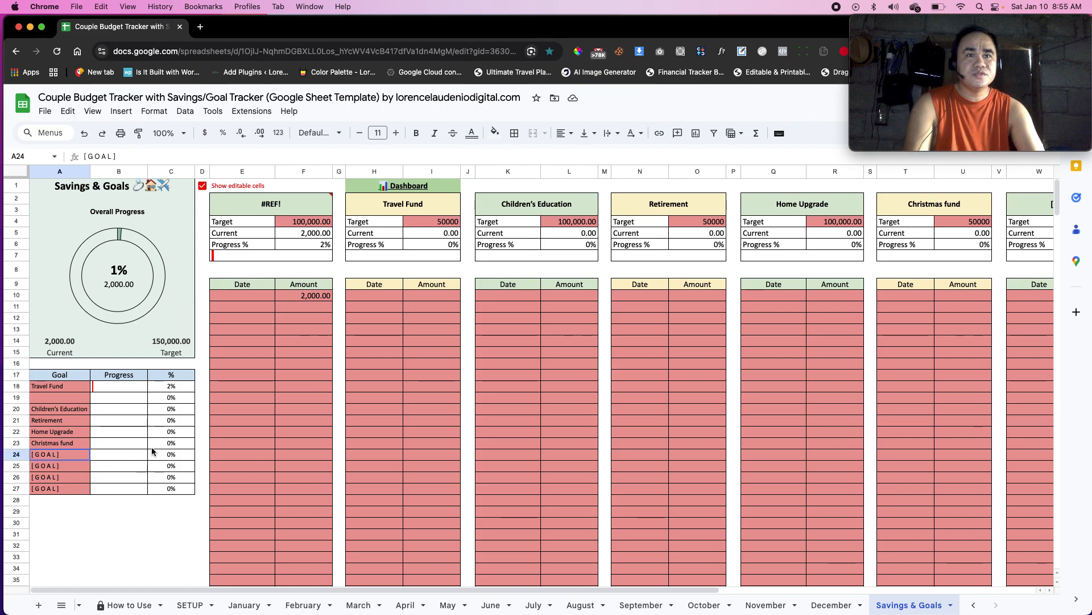
click(79, 399)
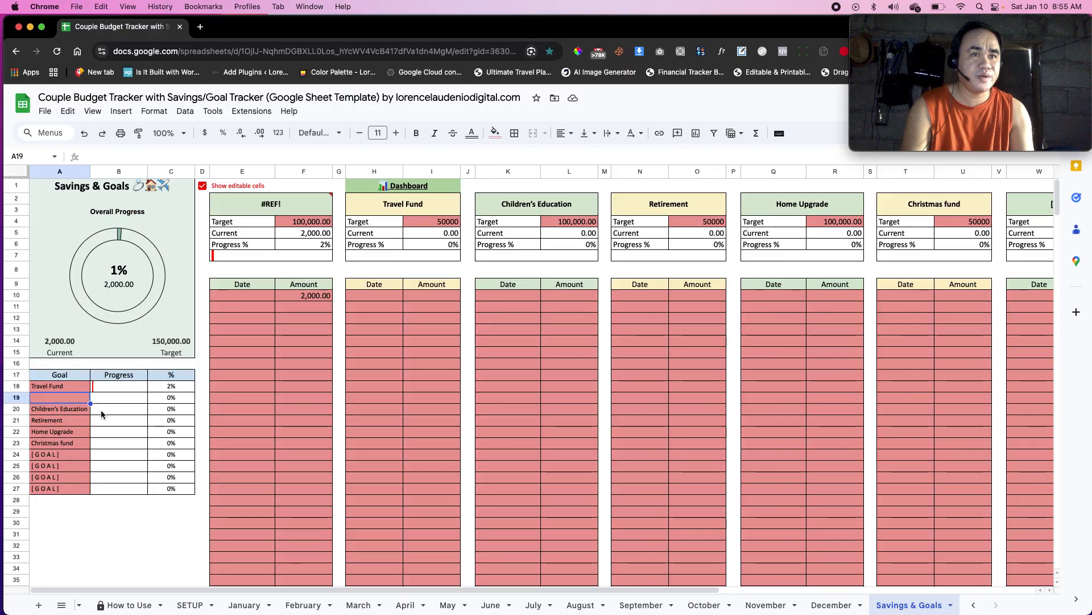
key(super+z)
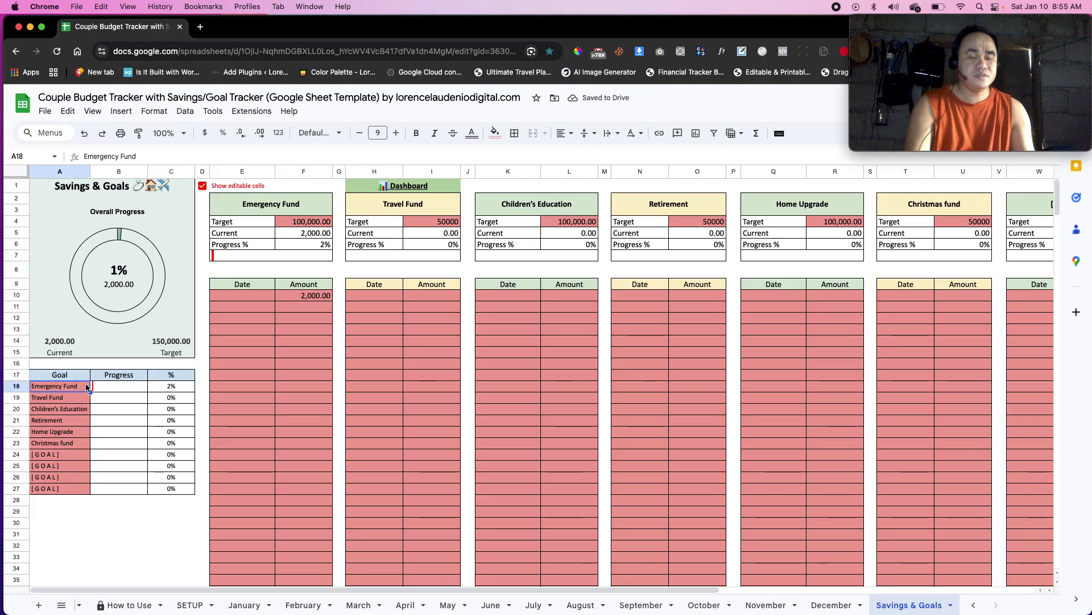
Clear the Emergency Fund goal name in A18 to check its linked heading, and undo the deletion.
key(Delete)
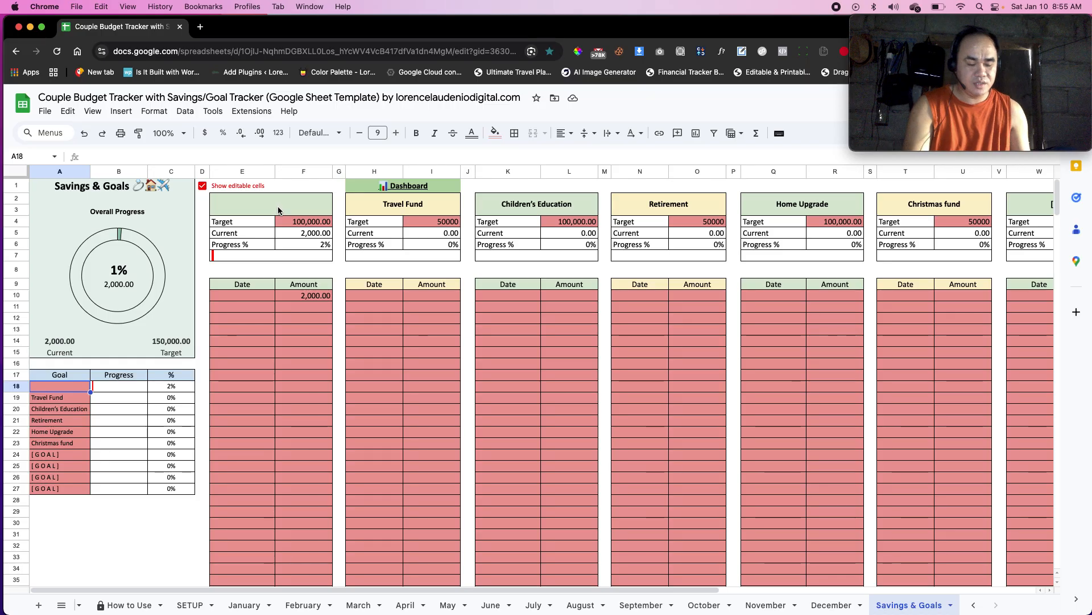
key(super+z)
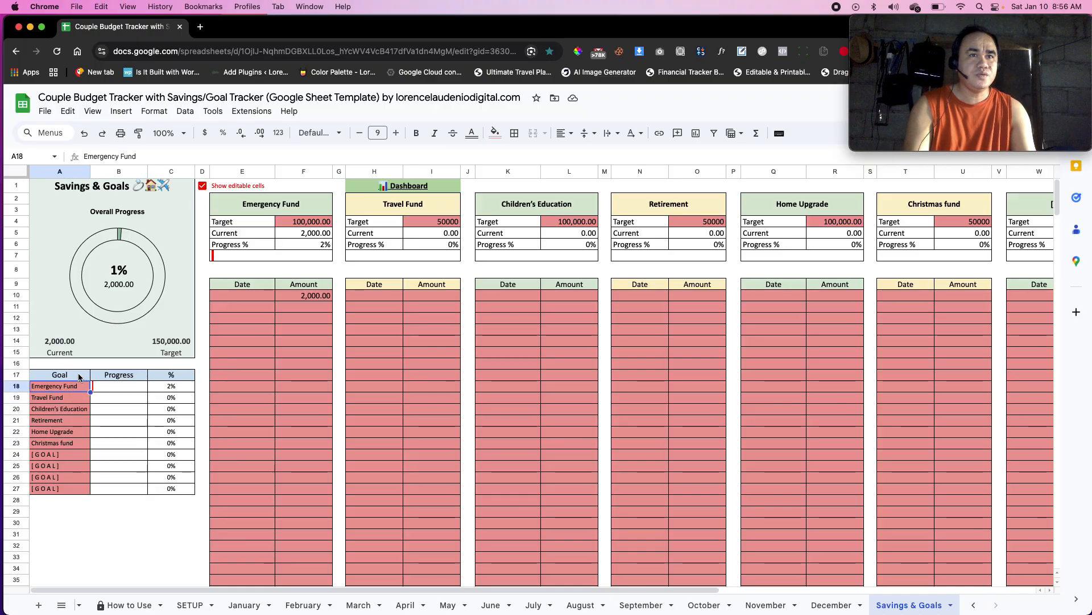
Inspect the Emergency Fund goal's progress bar and percentage formulas in row 18.
click(120, 389)
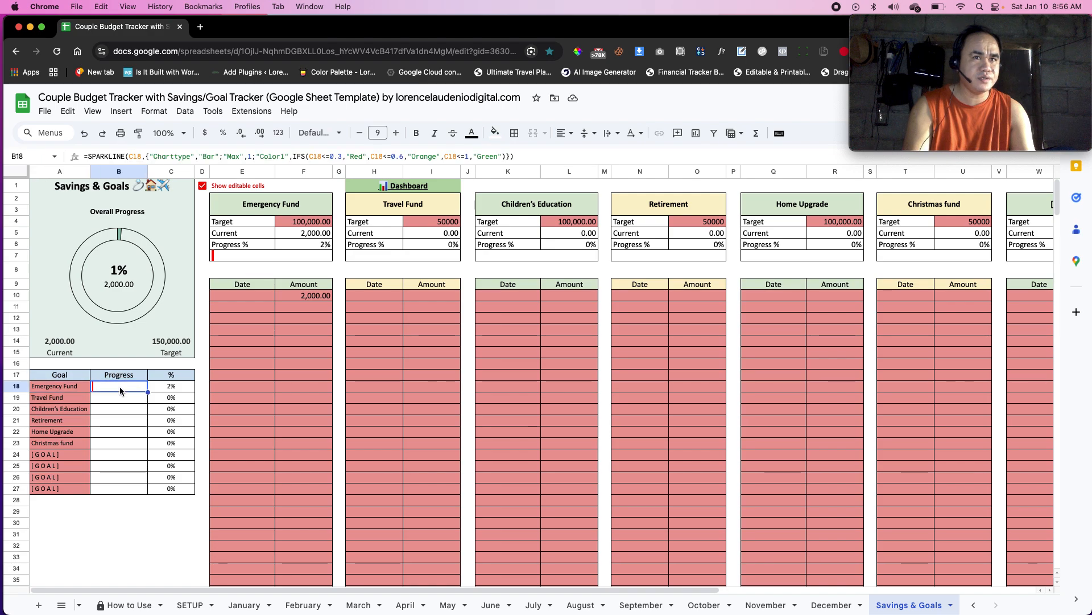
click(170, 390)
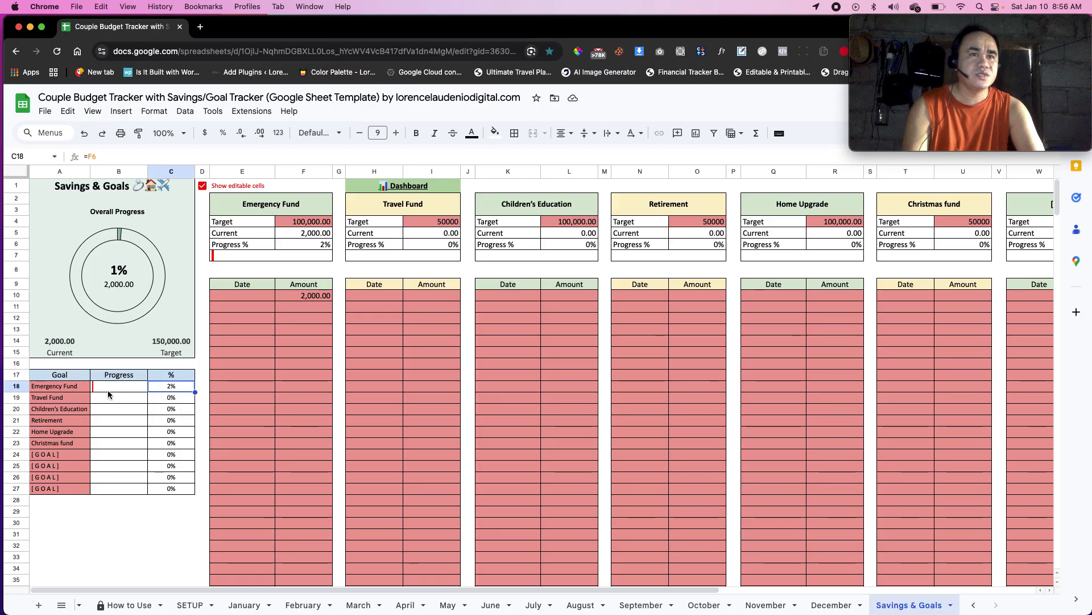
Inspect the Emergency Fund goal's name in A18, its target in F4 and its current-amount formula in F5.
click(86, 392)
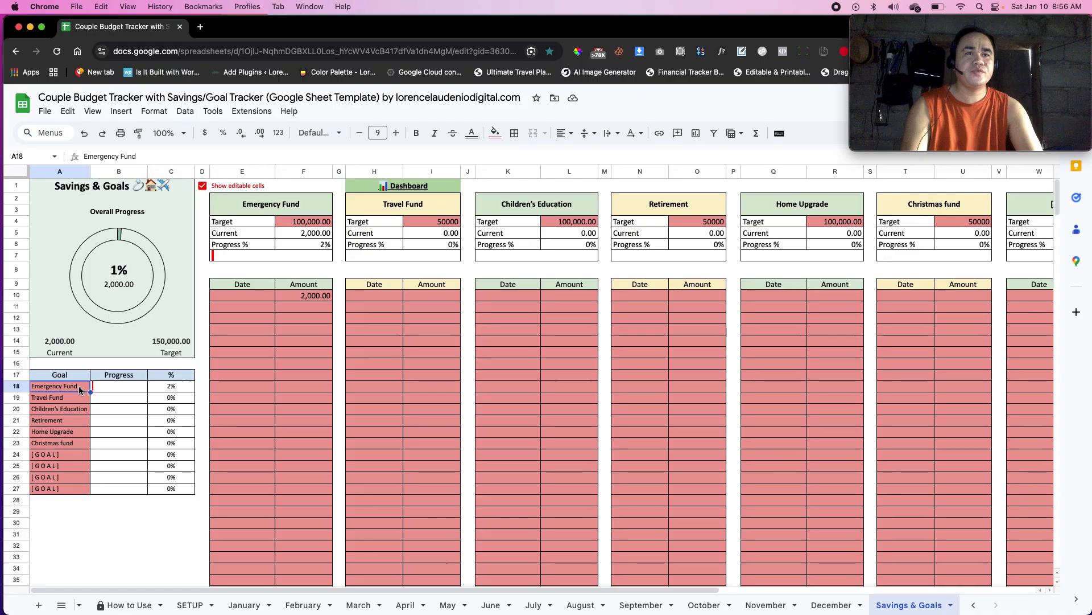
click(304, 224)
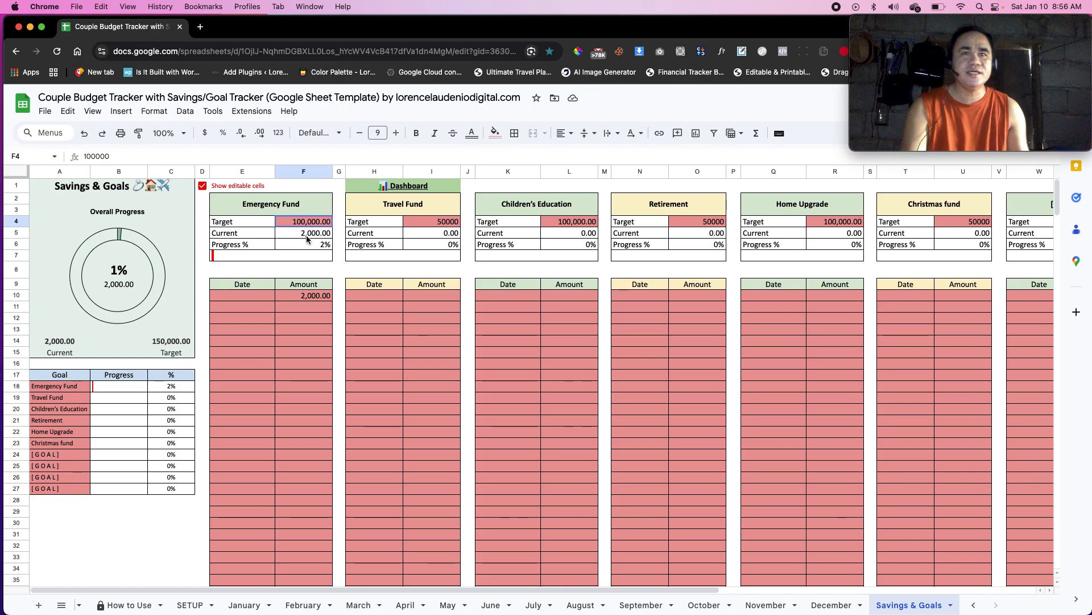
click(306, 235)
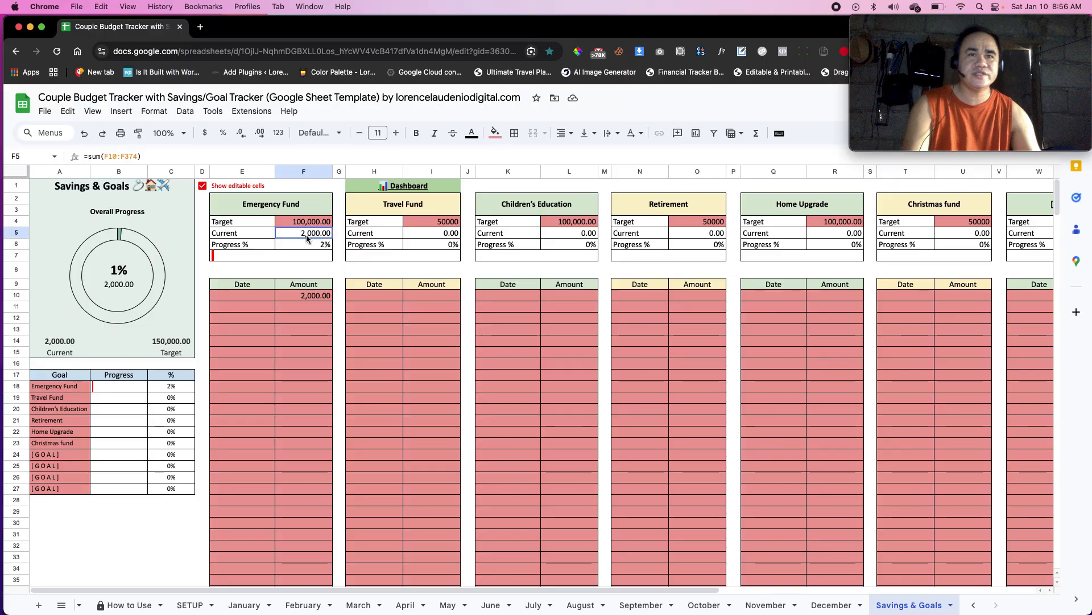
Clear the first contribution amount logged under Emergency Fund in F10.
double_click(244, 296)
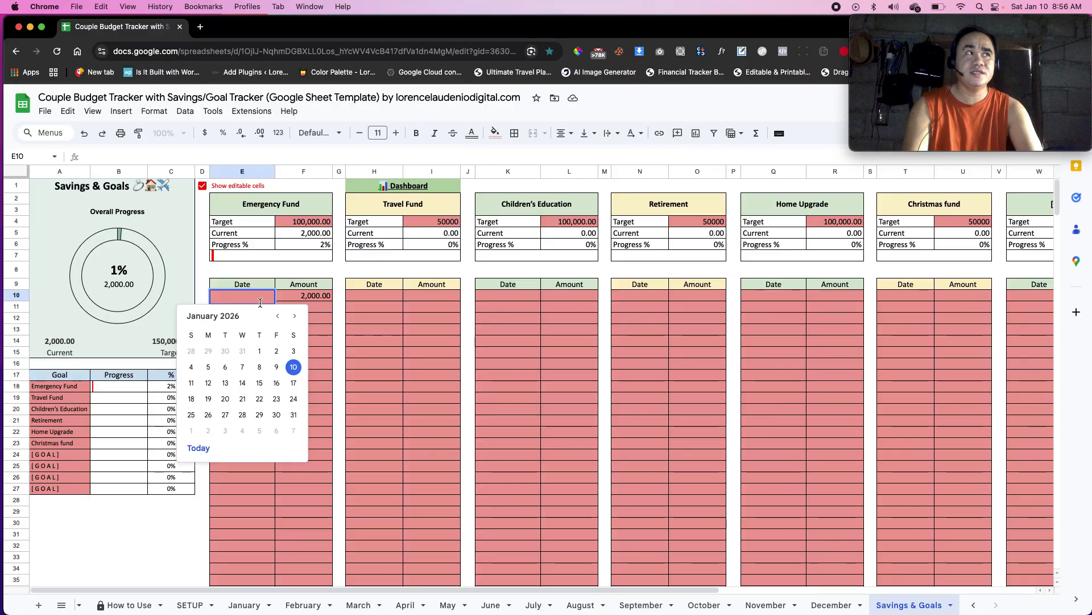
click(313, 297)
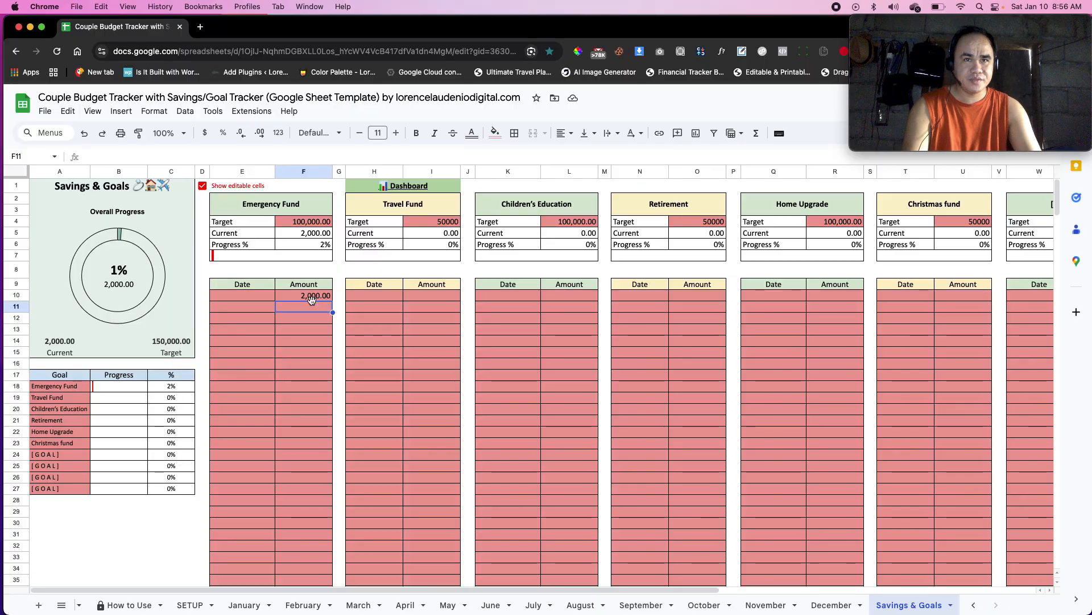
key(Delete)
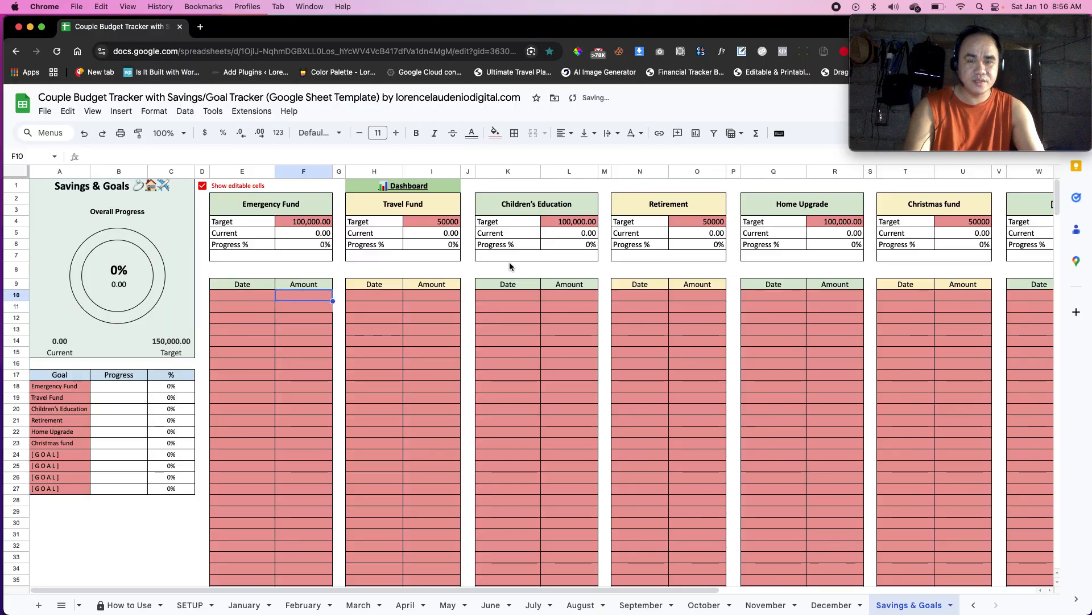
click(297, 397)
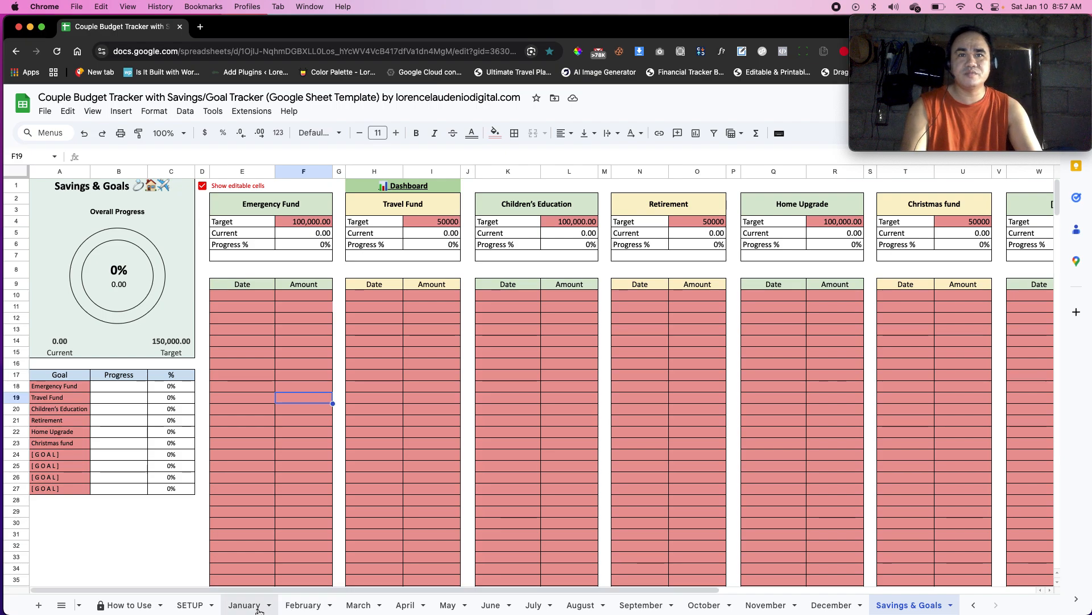
Log a Children's Education contribution of 3000 dated 1/10/2026 in row 10.
click(578, 296)
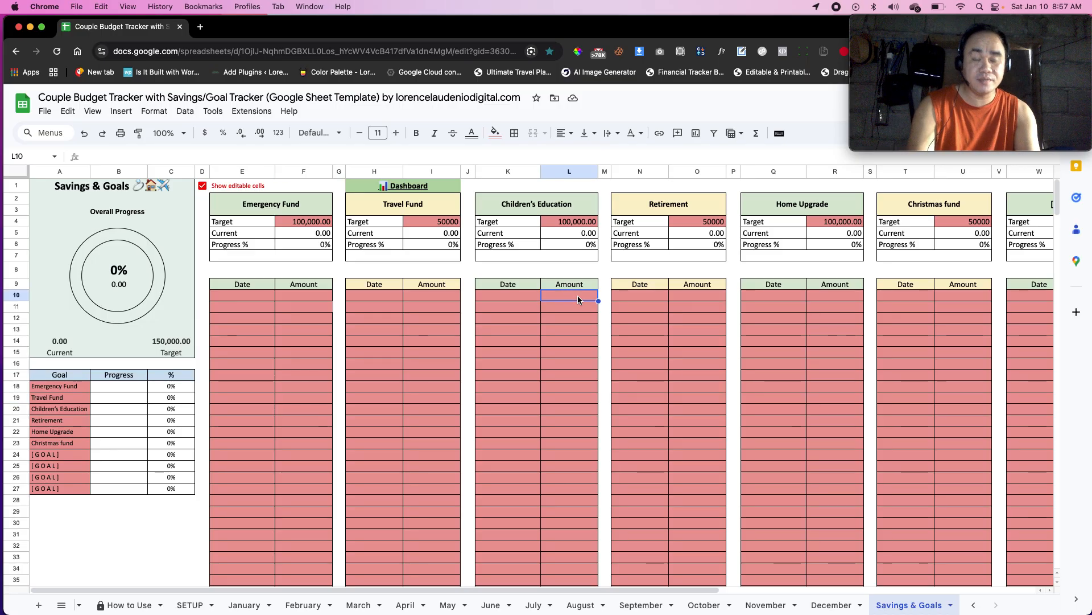
text(3000)
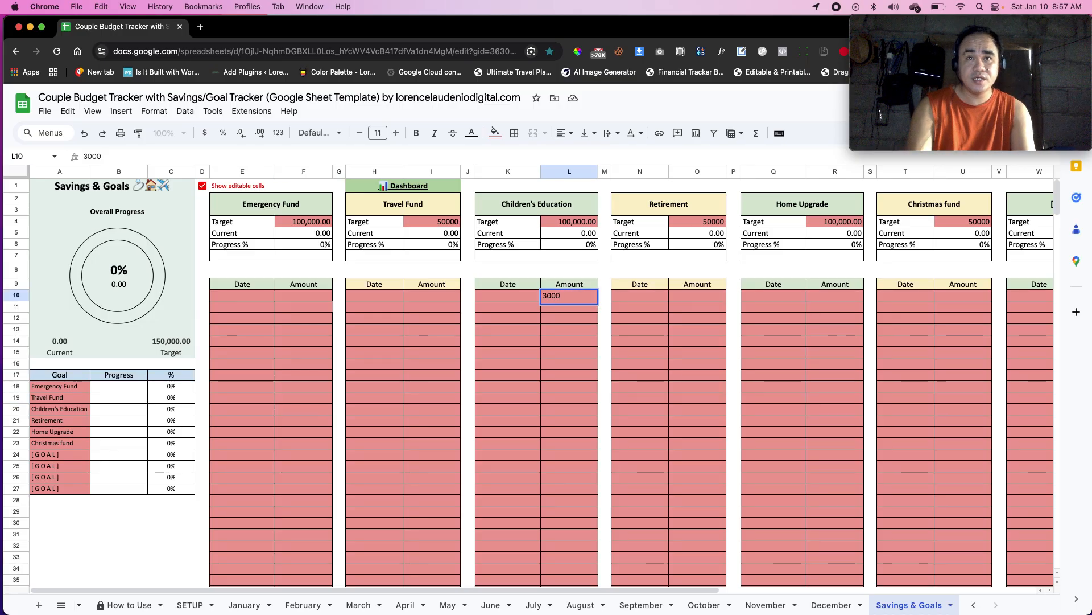
key(Return)
double_click(521, 295)
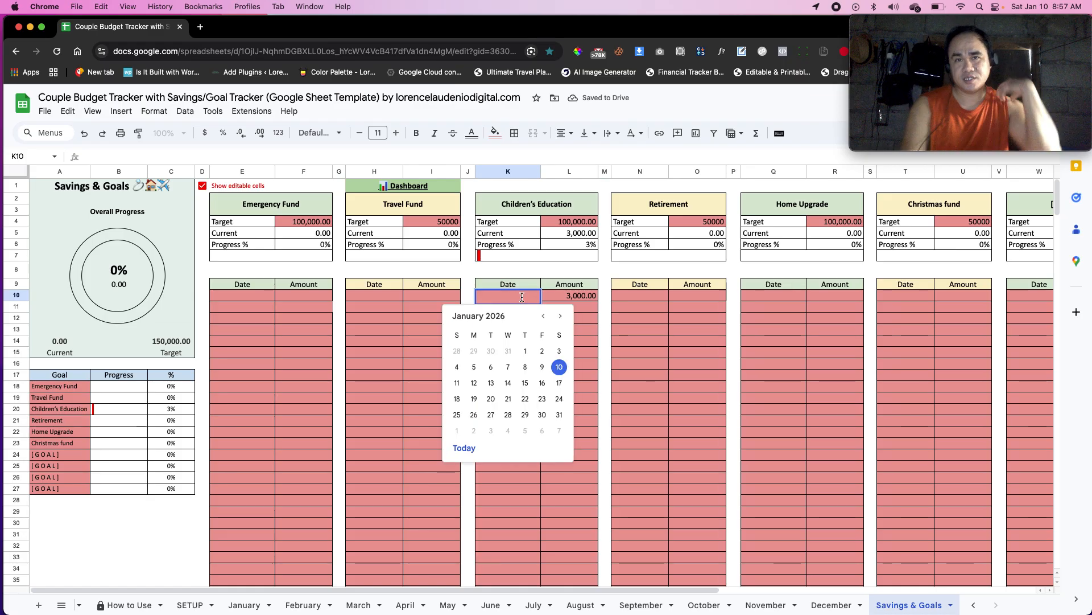
click(560, 368)
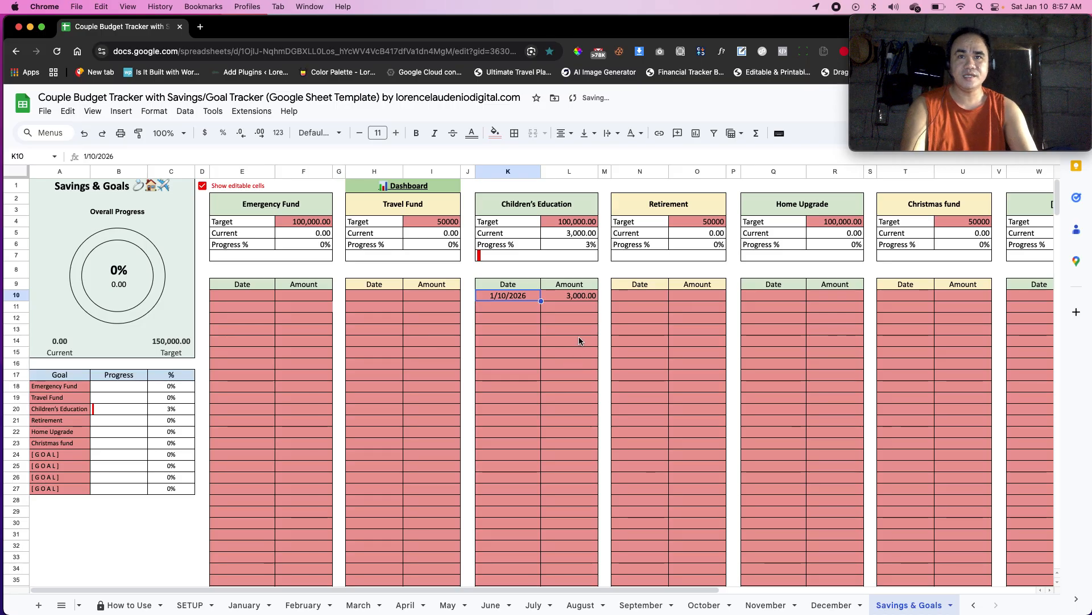
Examine the Children's Education amounts, its current-total formula and progress bar, and the goal progress table.
click(588, 296)
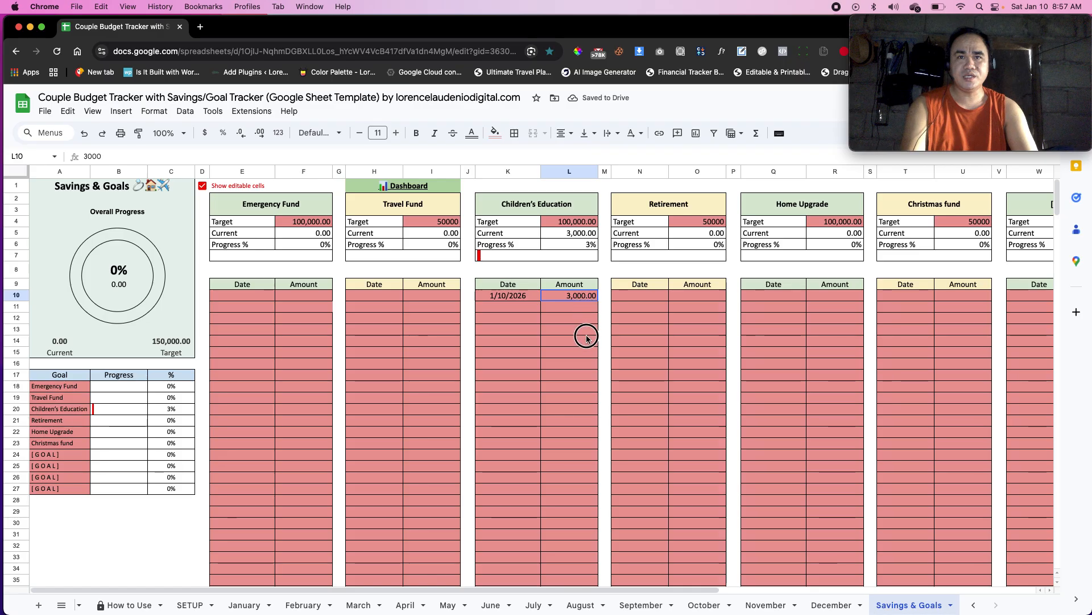
drag(585, 357, 583, 391)
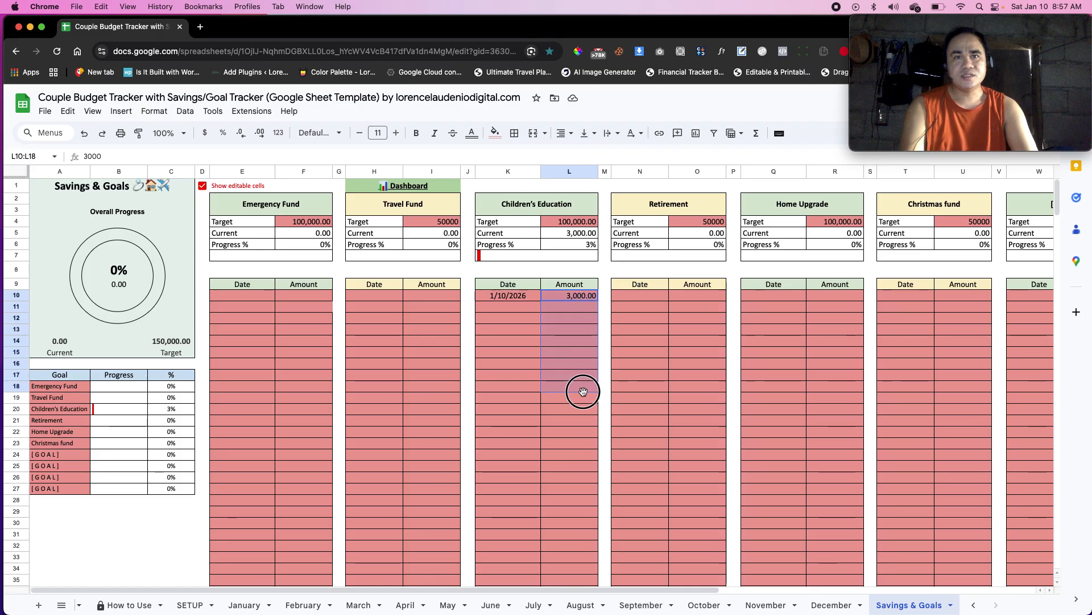
click(583, 235)
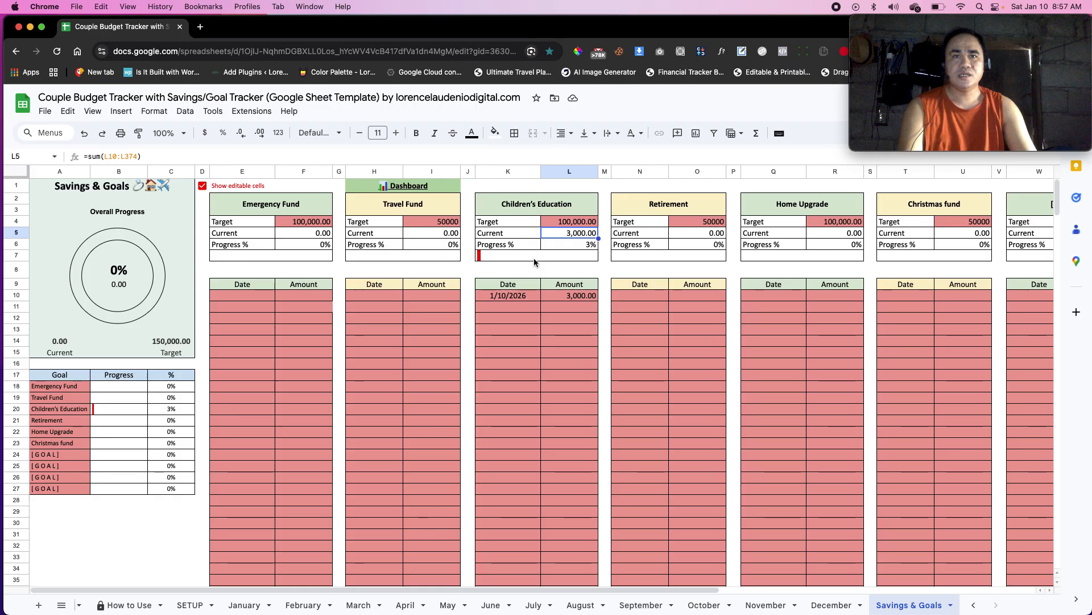
click(503, 257)
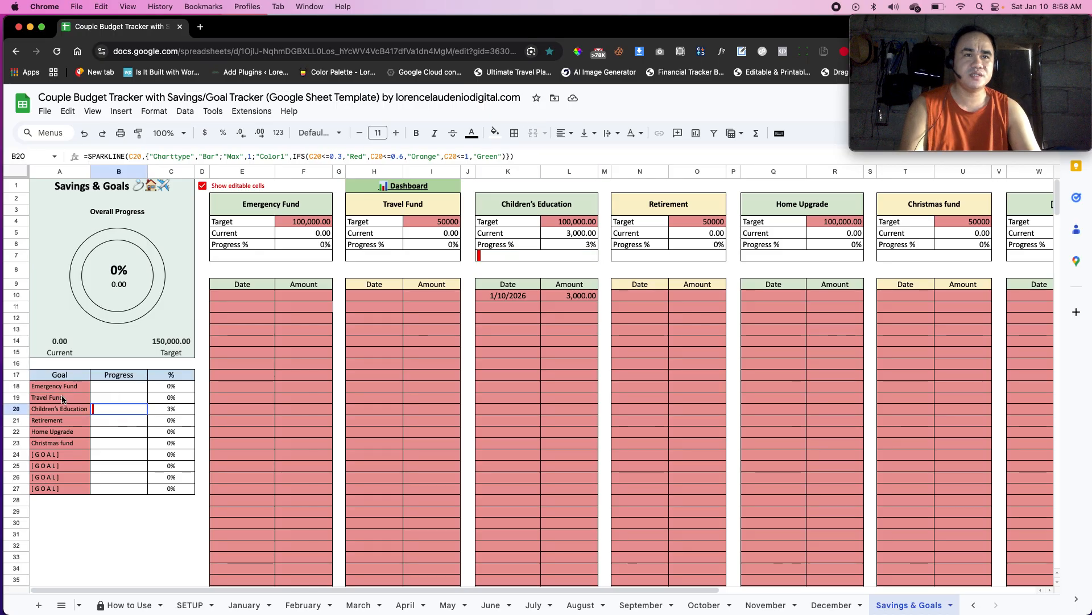
drag(65, 377, 173, 492)
click(442, 333)
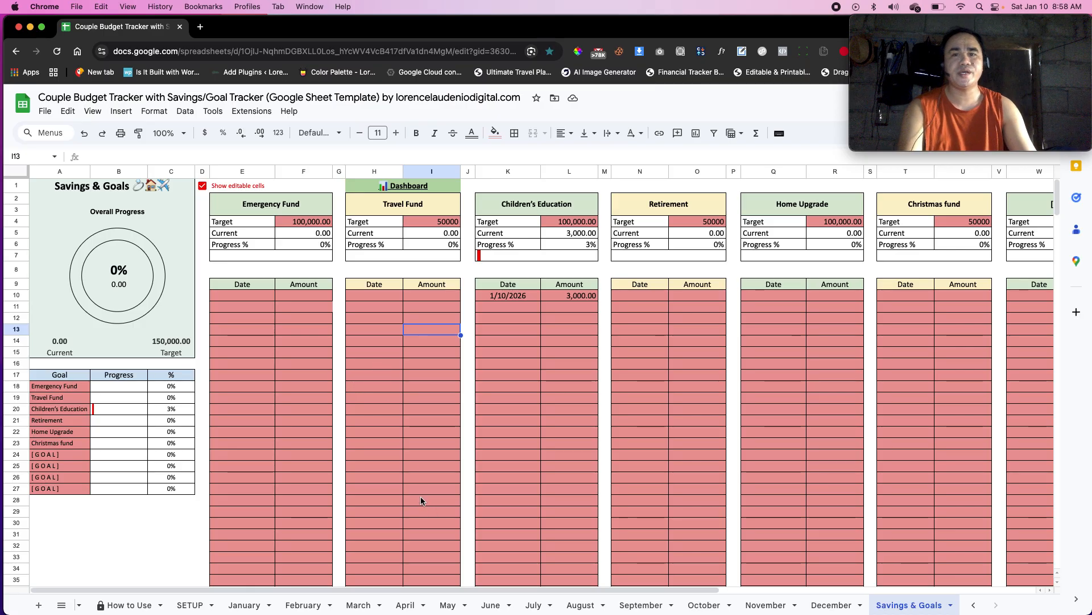
Return to the January sheet and start an expense in row 23 dated 14 Jan 2026 with category Misc.
click(245, 604)
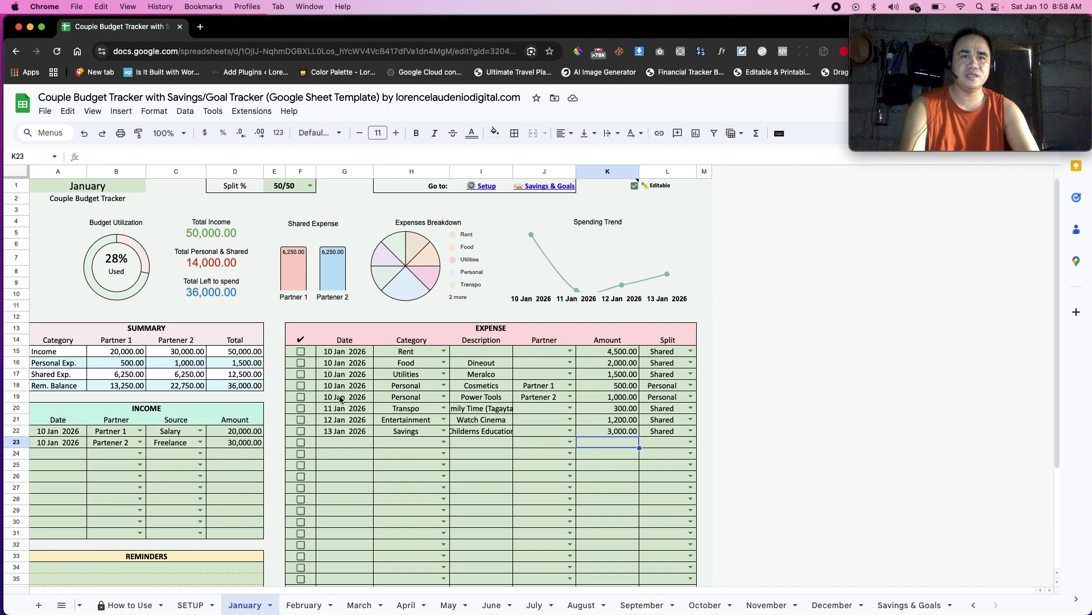
click(343, 443)
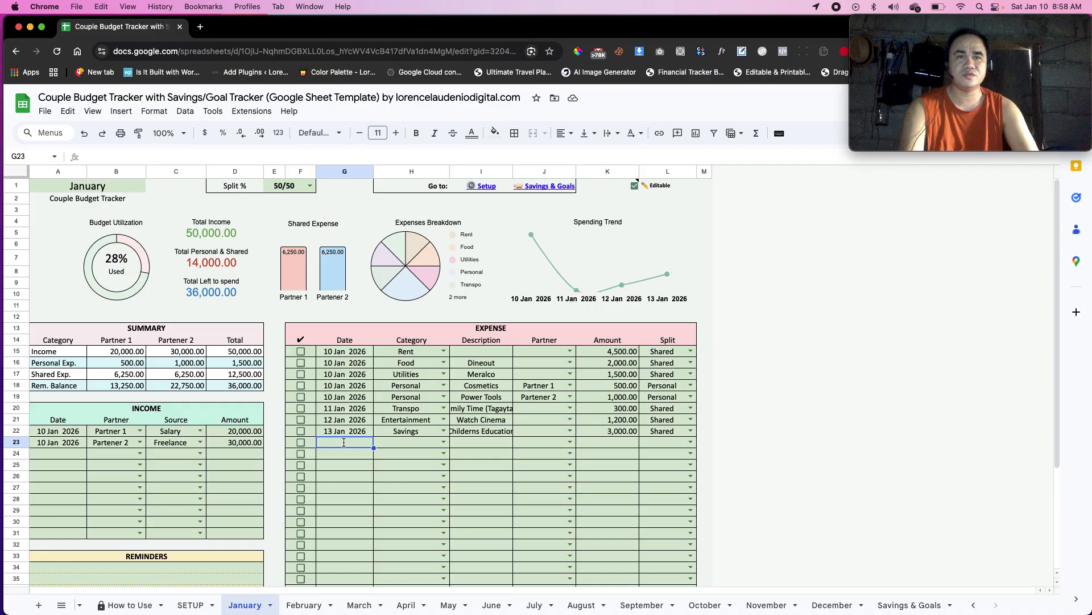
double_click(344, 442)
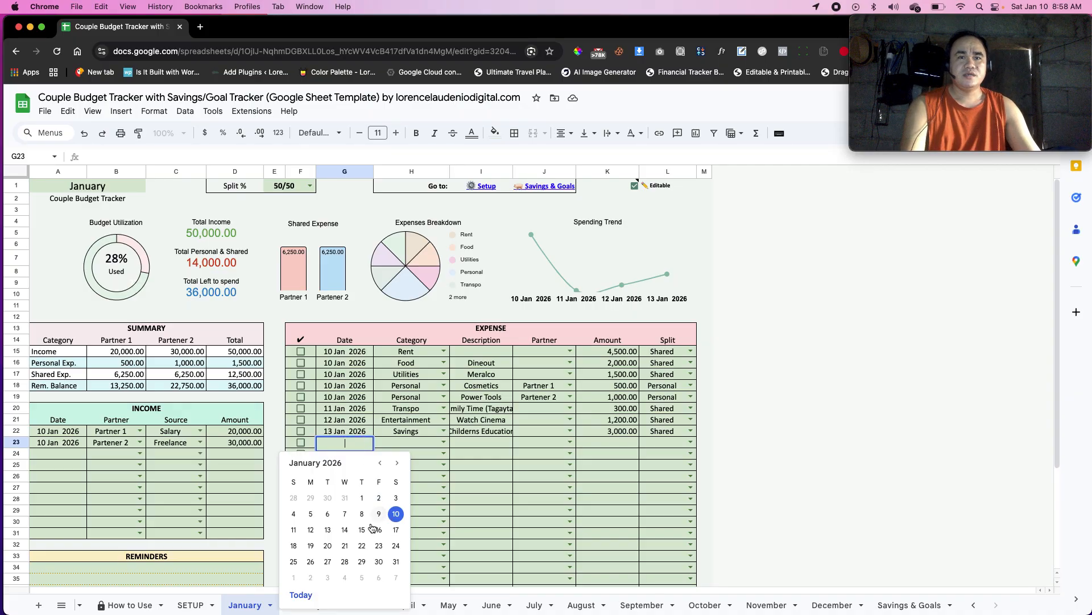
click(344, 530)
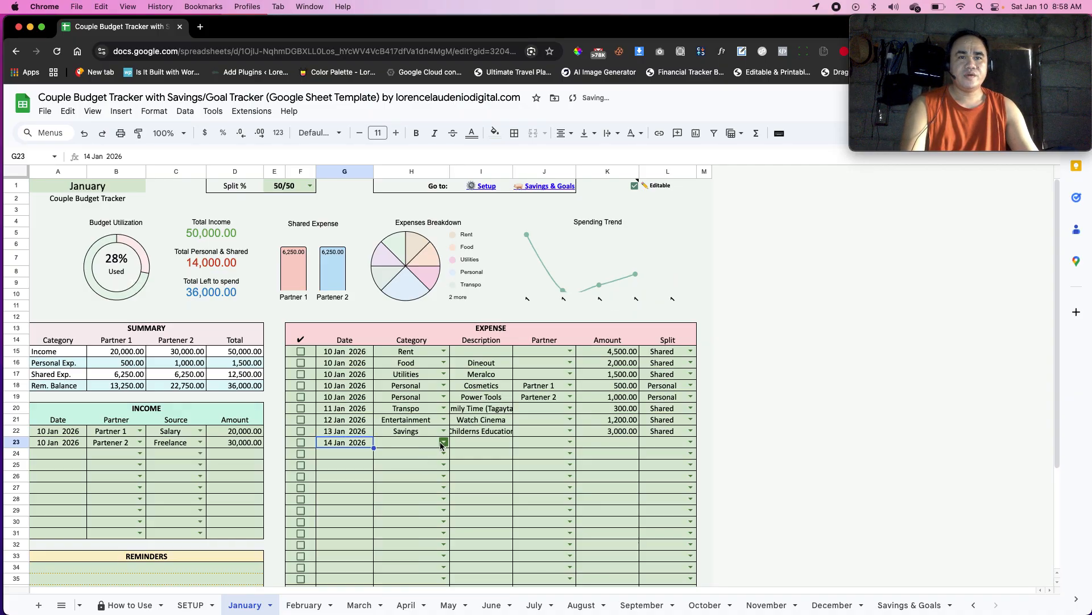
click(443, 443)
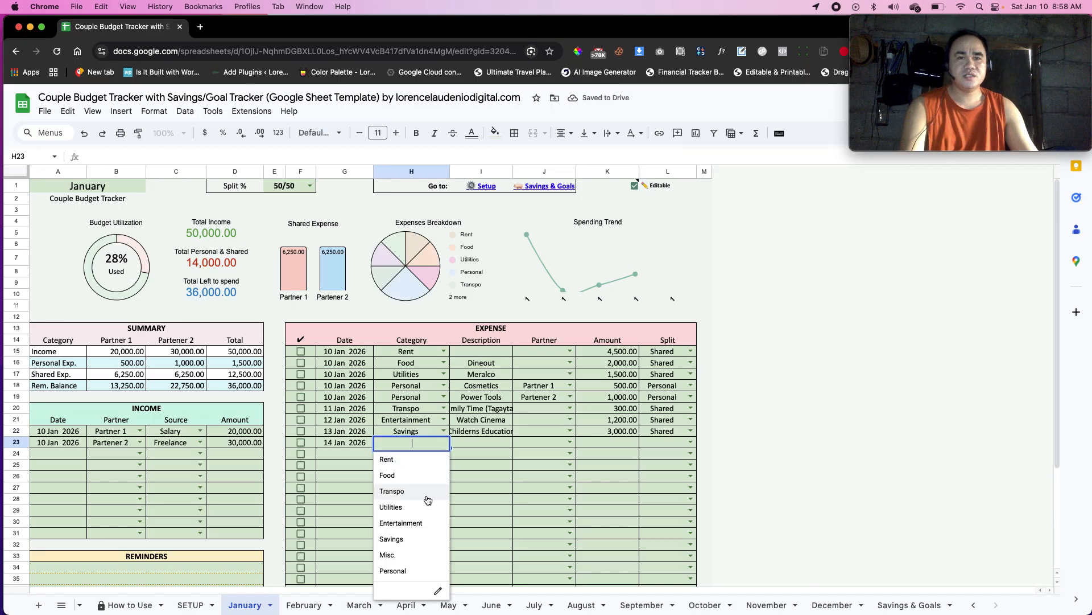
click(420, 554)
Complete the Misc. expense in row 23 with the Shared split and an amount of 200.
click(501, 445)
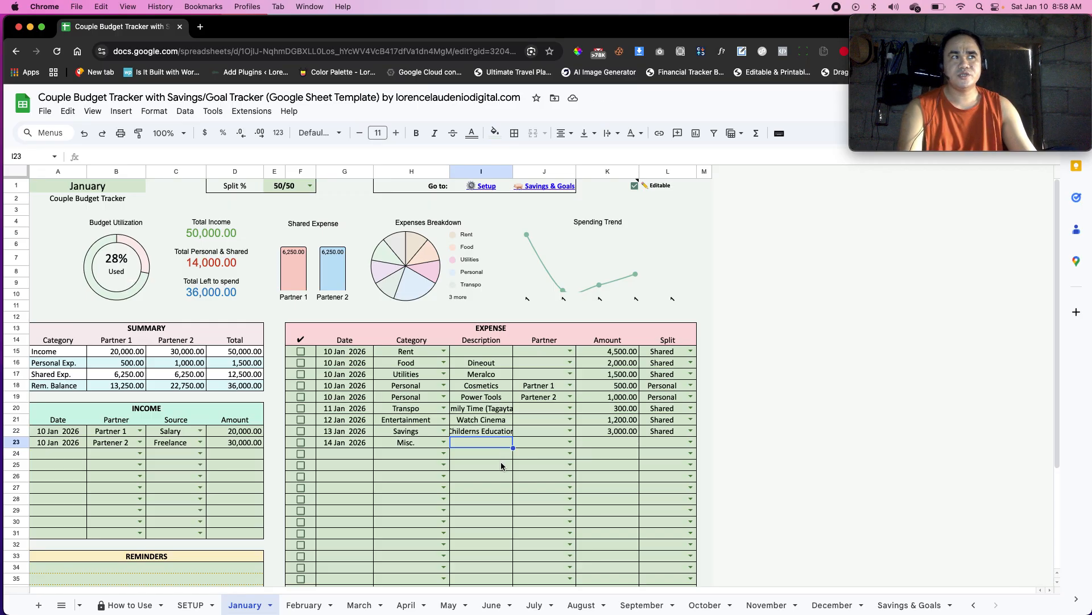
click(570, 444)
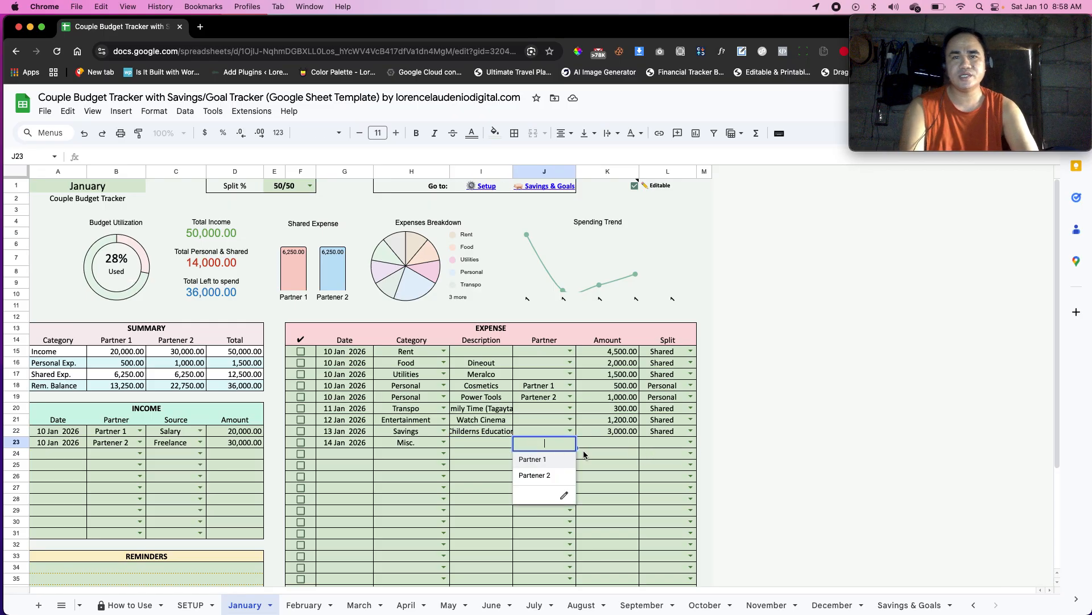
click(691, 443)
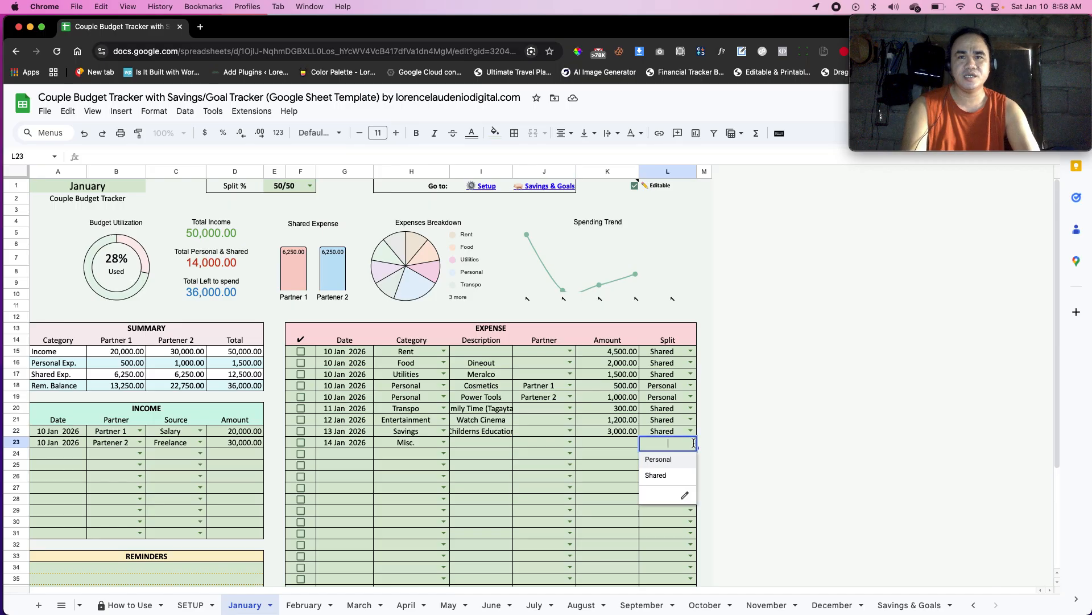
click(663, 474)
click(626, 451)
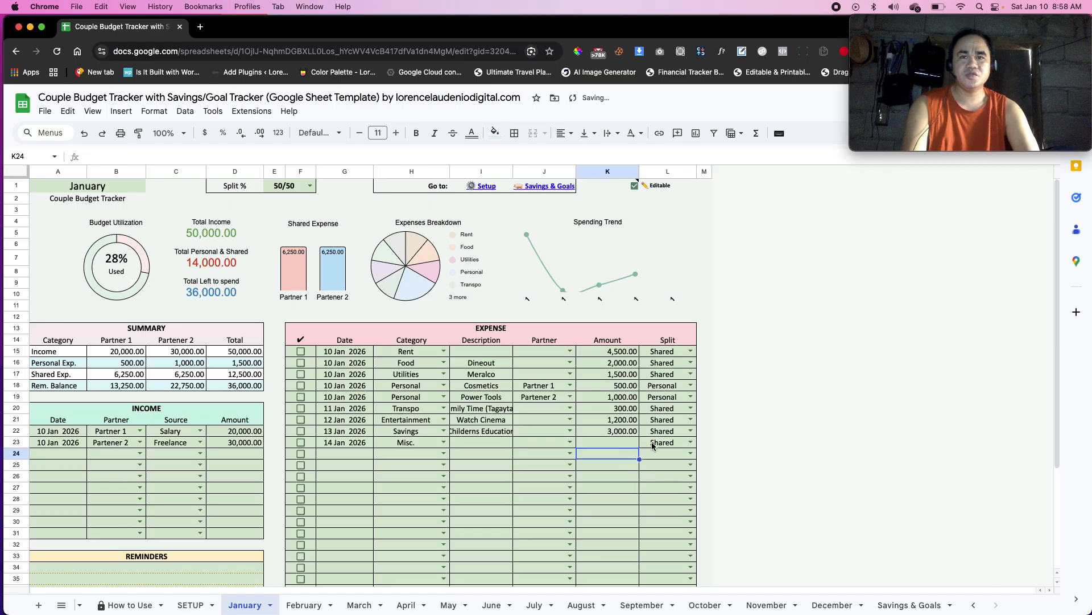
click(619, 444)
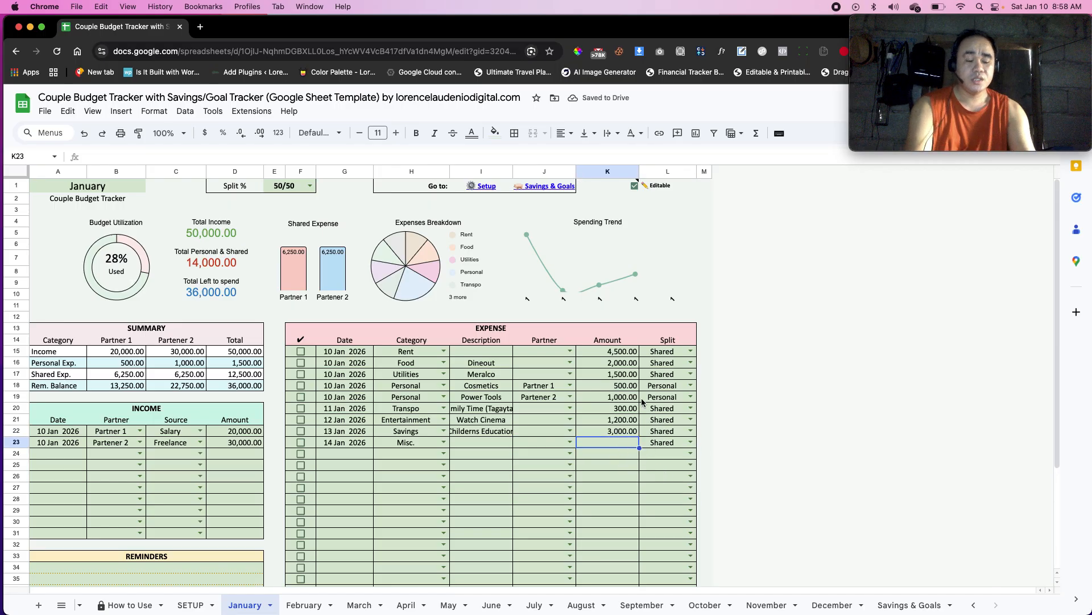
text(200)
key(Return)
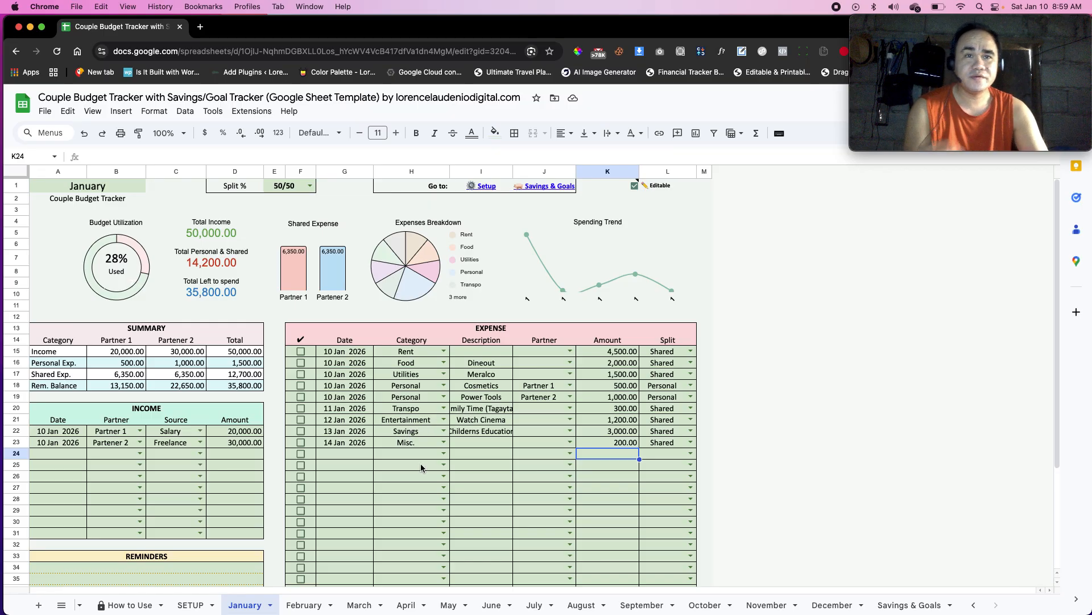
Try ticking and unticking the checkbox of the Utilities expense in row 17.
click(313, 352)
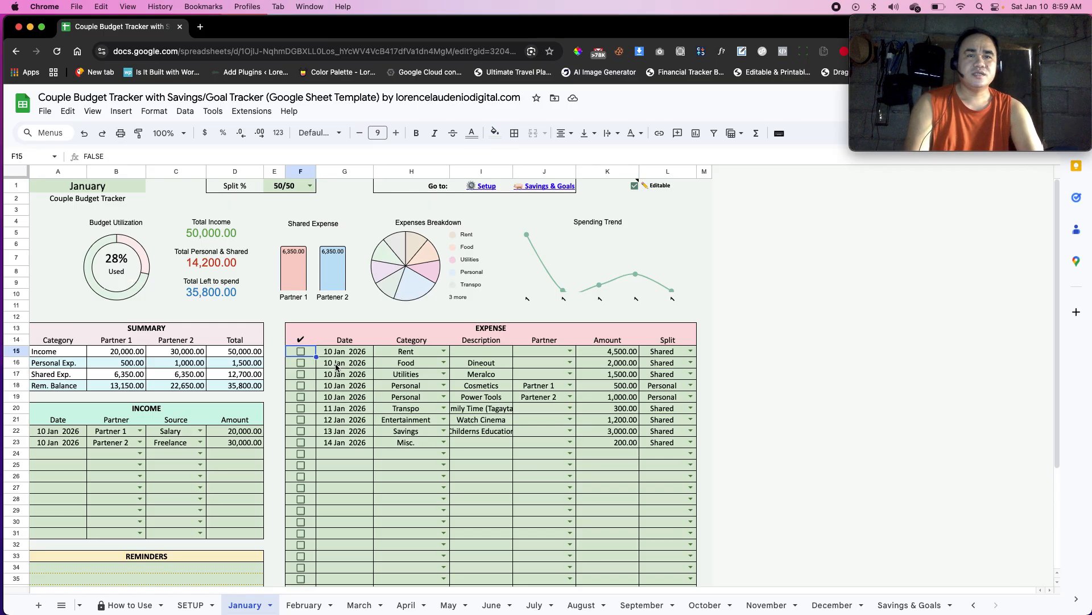
click(302, 374)
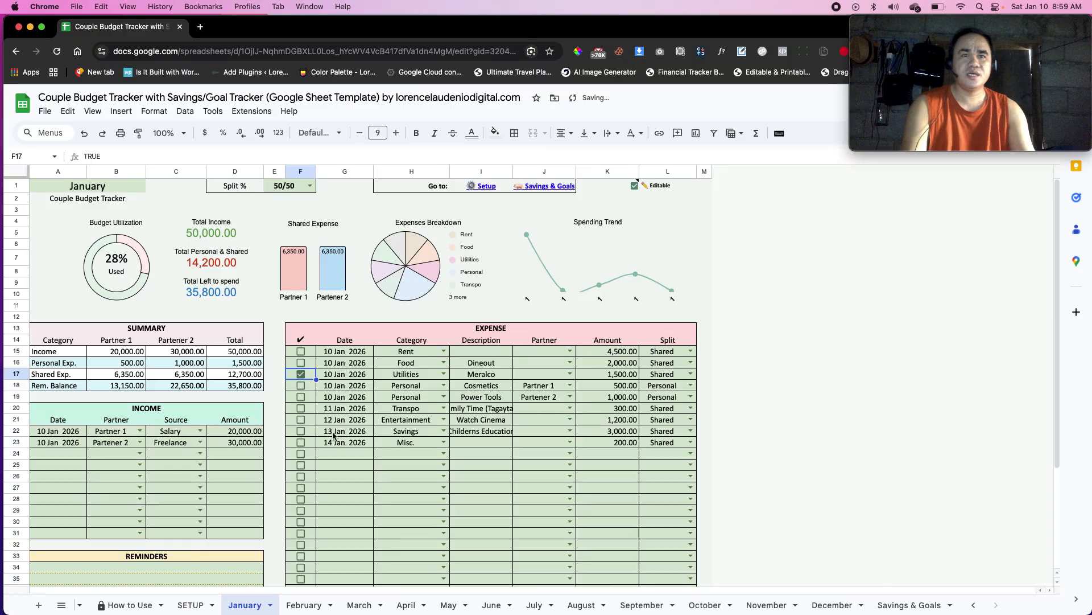
click(339, 377)
click(301, 377)
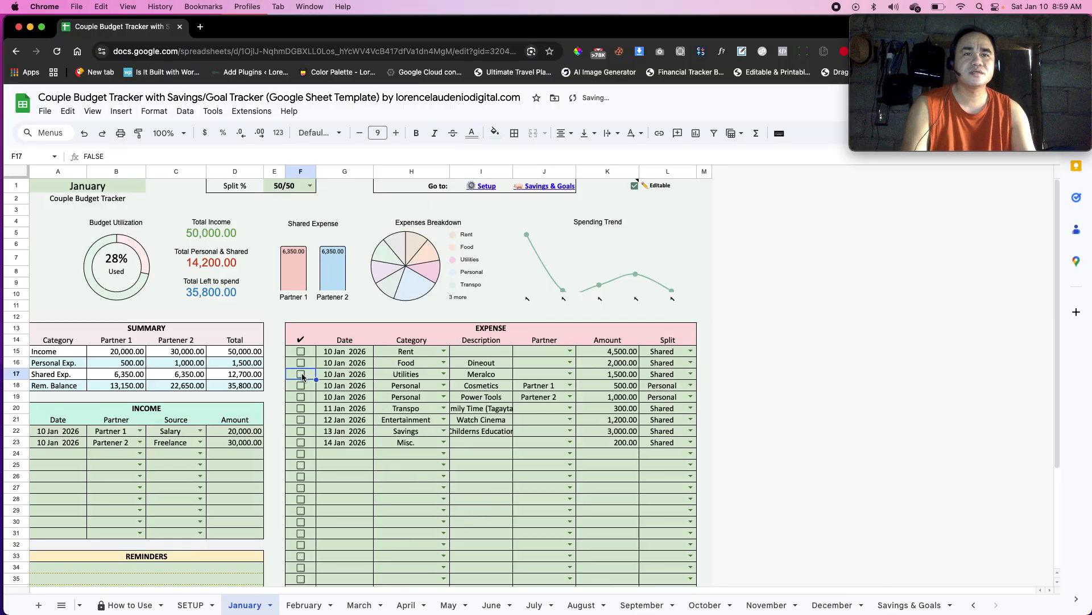
click(301, 374)
click(332, 377)
click(301, 376)
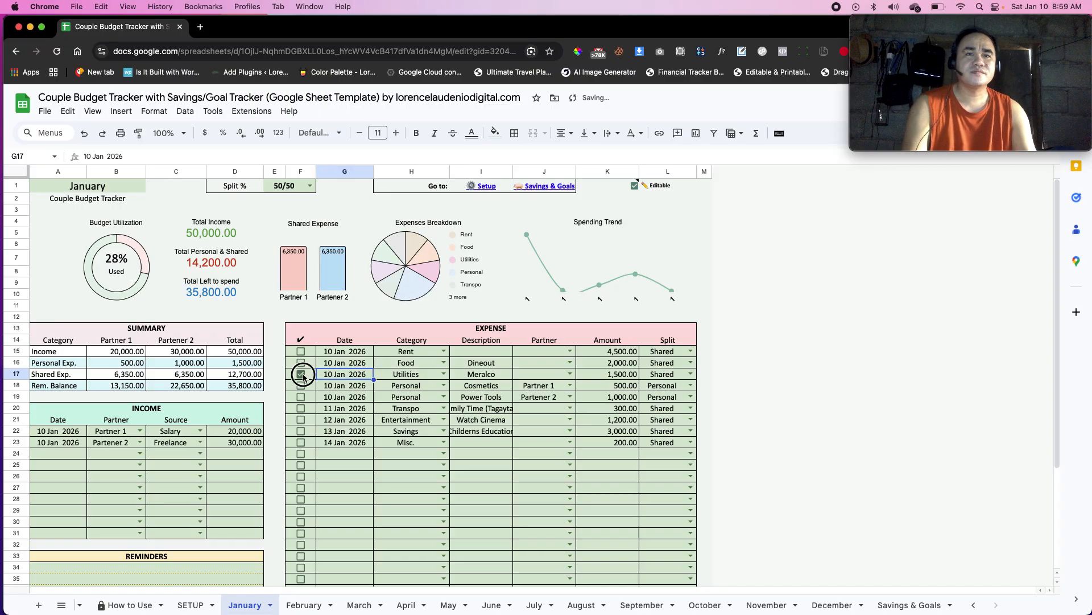
click(302, 351)
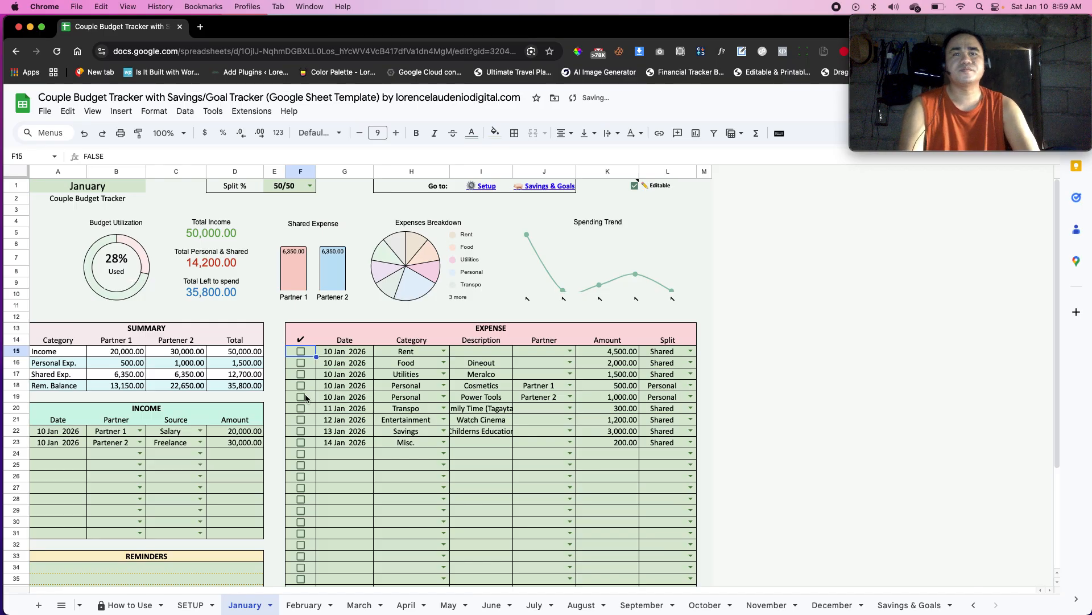
Tick the checkbox of the Utilities expense for Meralco and select its whole row, F17:L17.
click(300, 375)
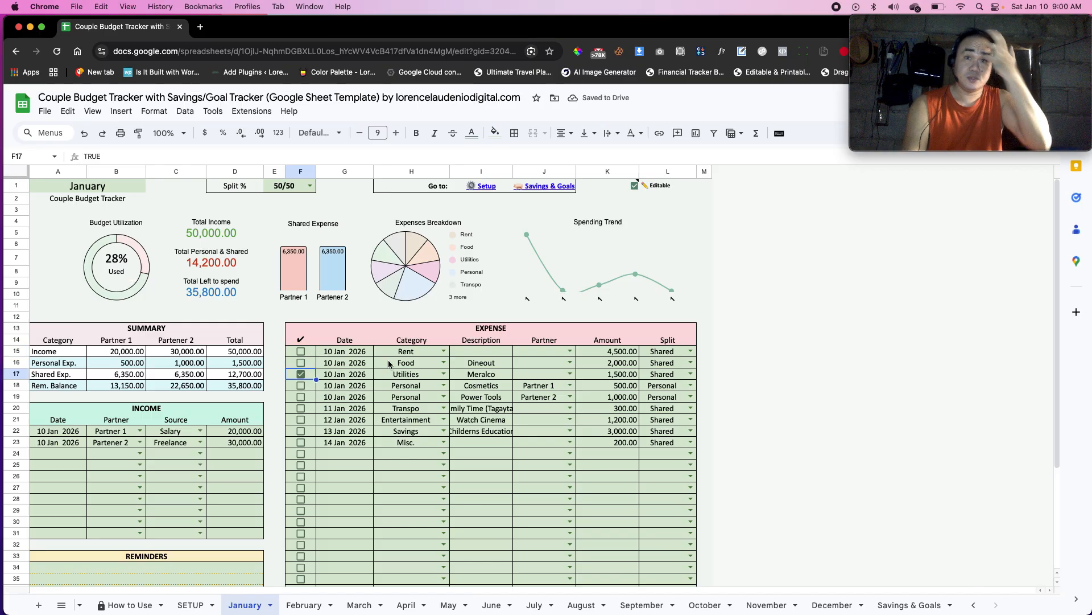
click(349, 375)
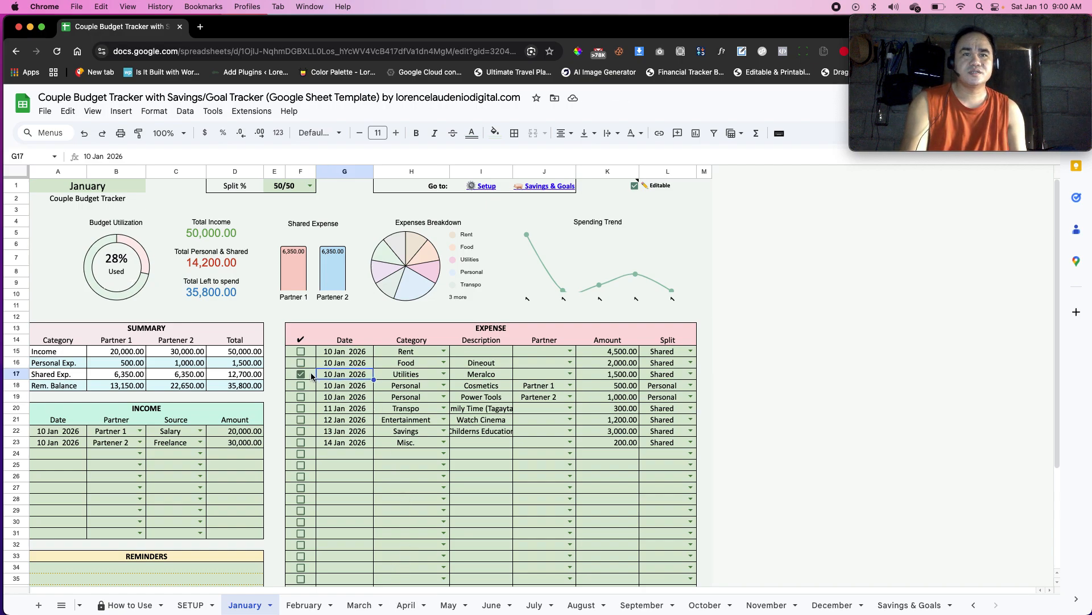
drag(312, 377, 666, 377)
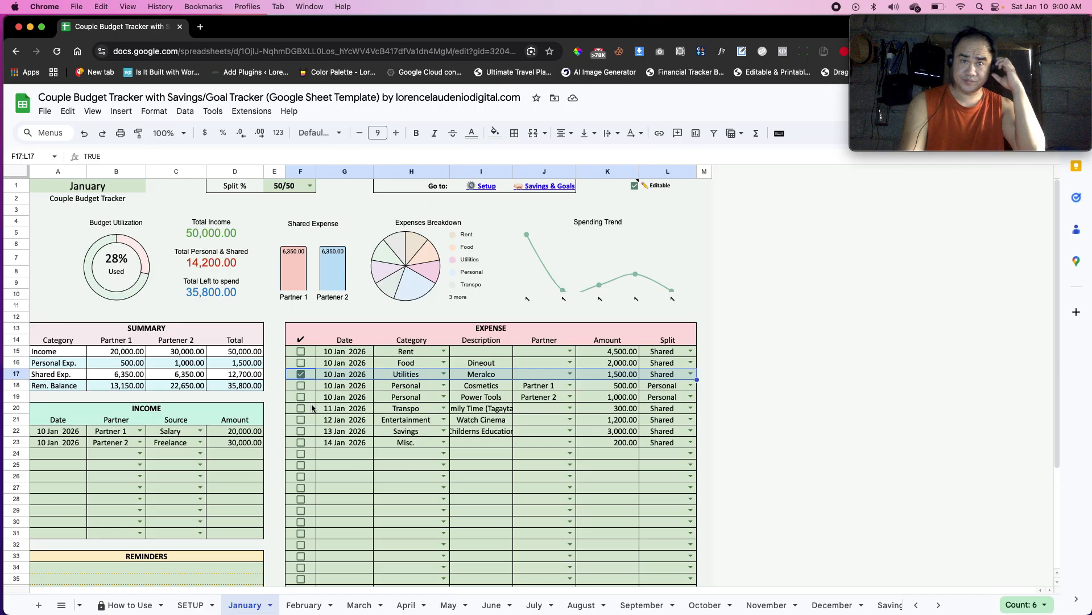
Examine the empty Reminders block below the January income table by selecting its rows A34:D43.
click(353, 453)
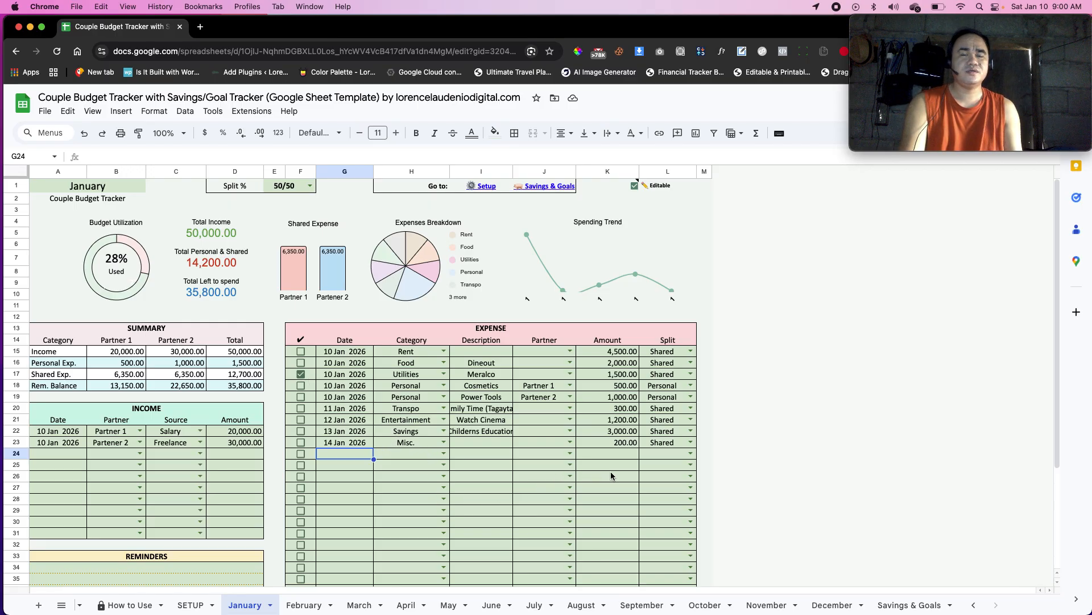
scroll(455, 447, down, 1)
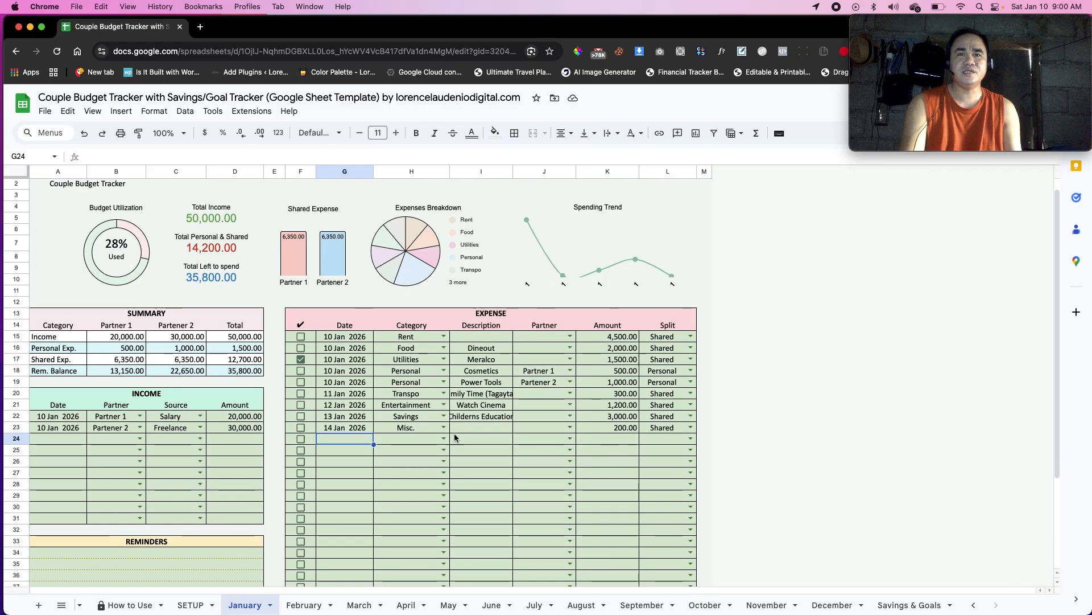
scroll(207, 508, down, 5)
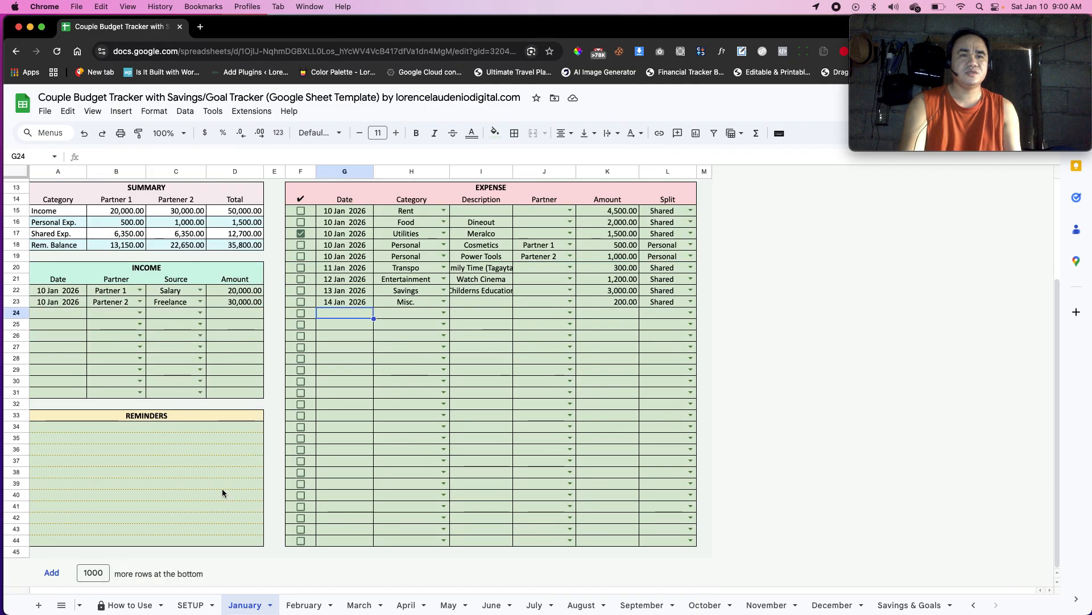
click(154, 424)
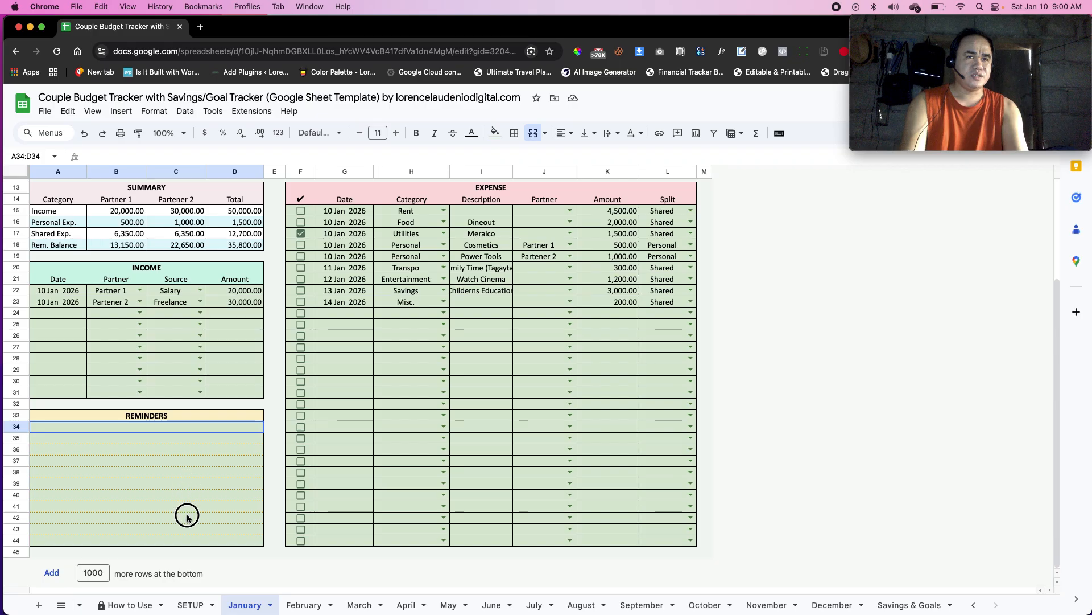
shift+click(189, 536)
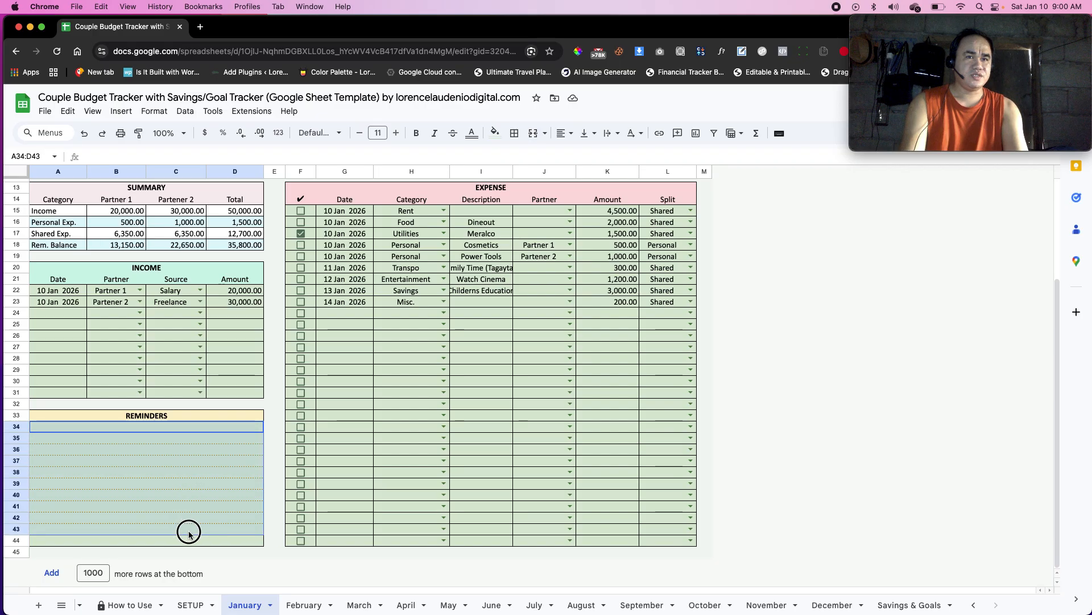
click(184, 472)
Enter the reminder "Pay credit card" in the first Reminders row, row 34.
double_click(164, 431)
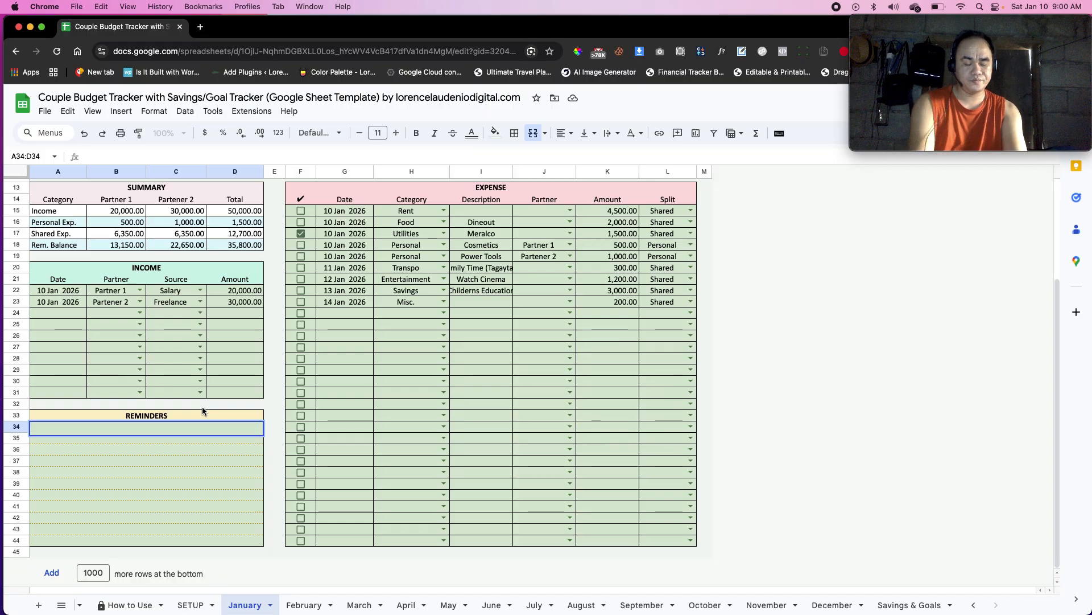
text(Pay)
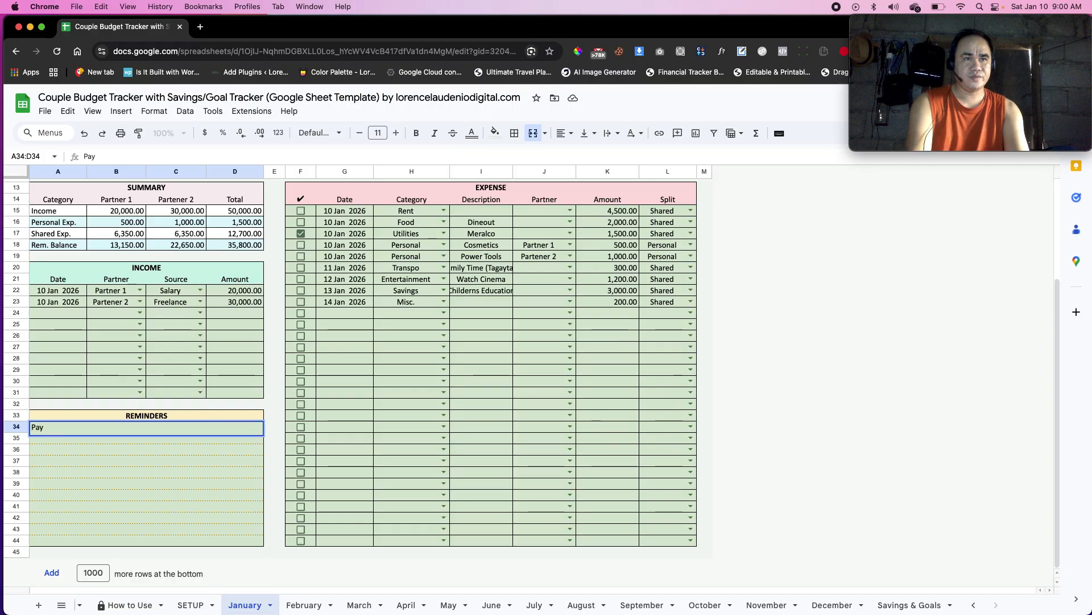
text( credi)
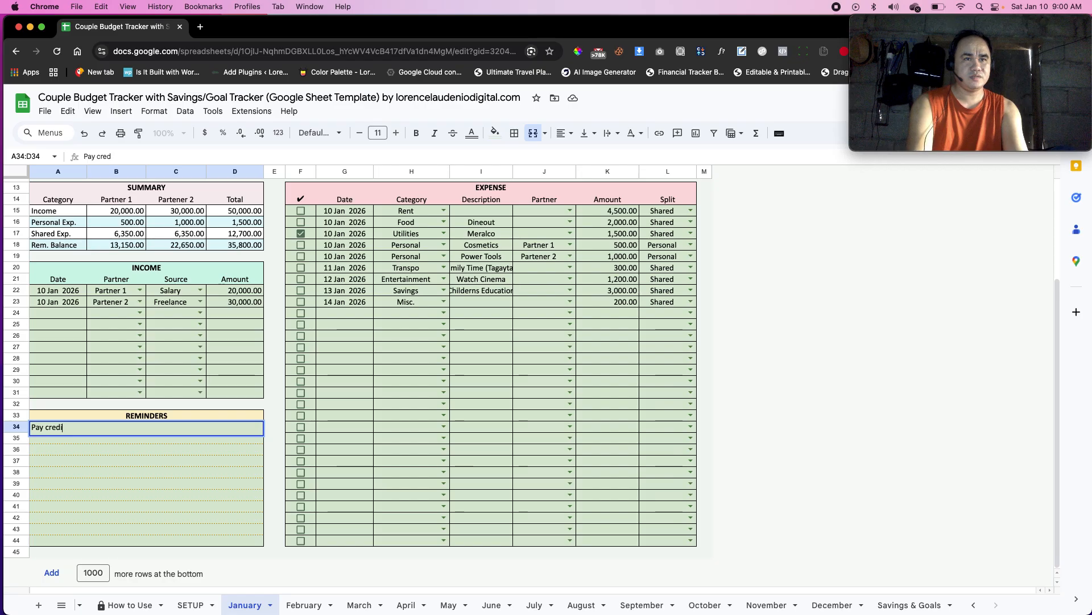
text(t card)
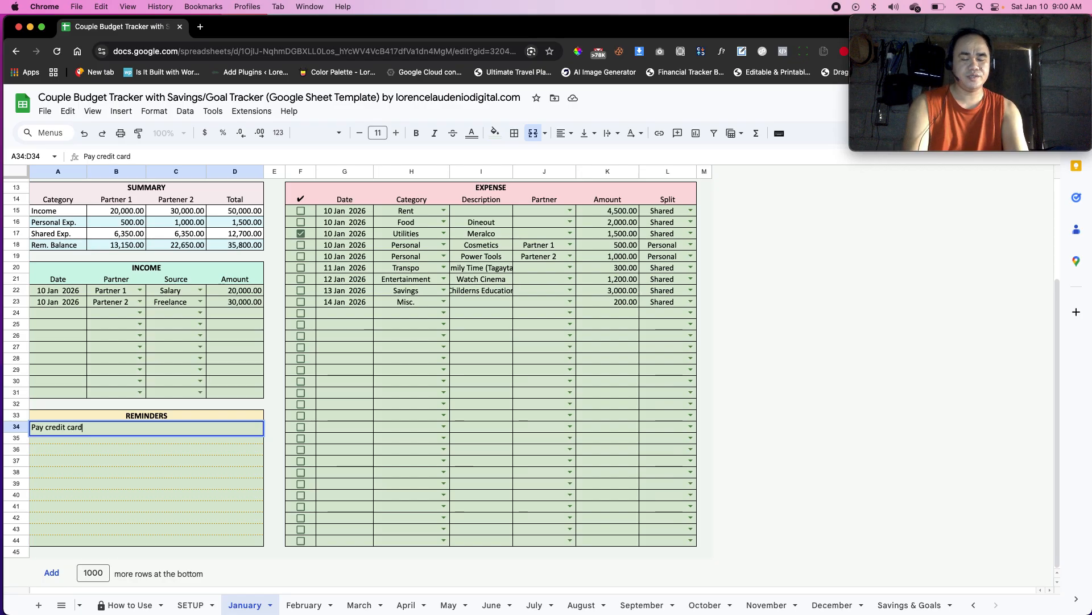
key(Return)
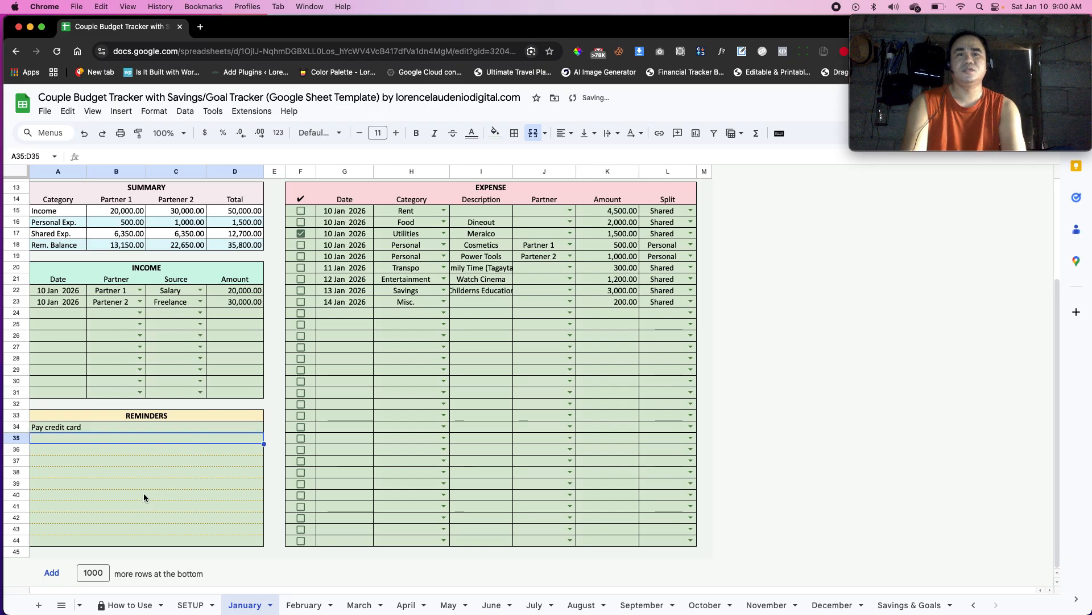
Turn off the Editable checkbox in K1 to hide the highlighting of editable cells on the January sheet.
scroll(149, 495, up, 5)
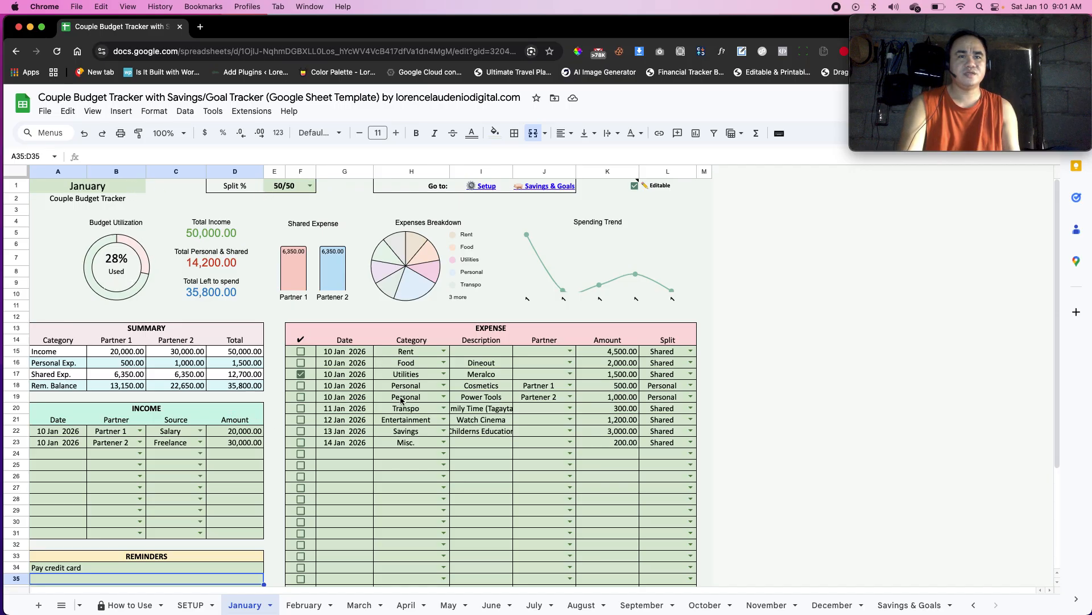
mouse_move(635, 190)
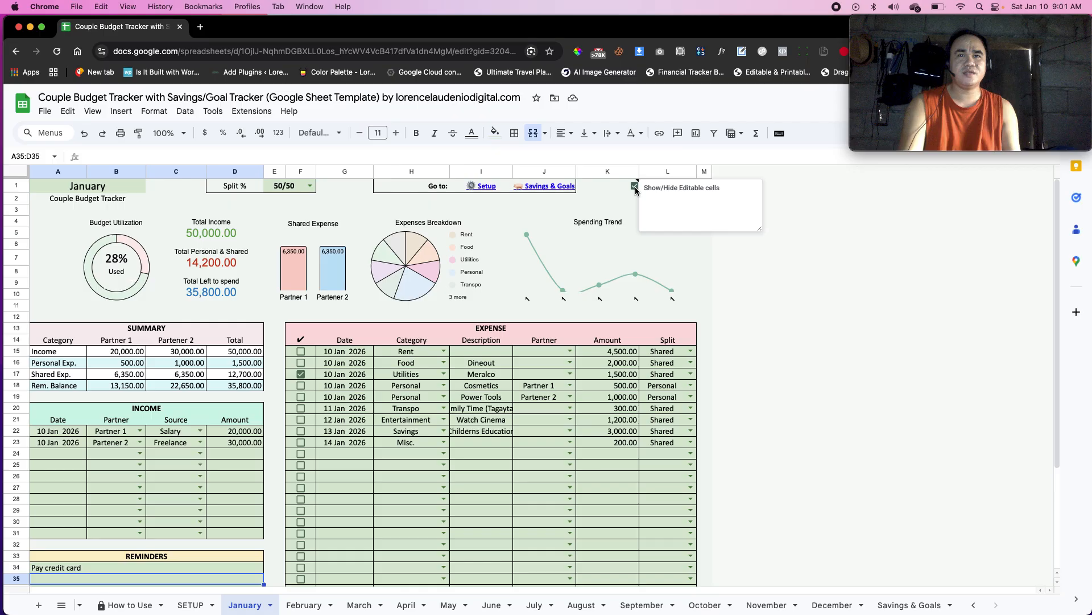
click(635, 186)
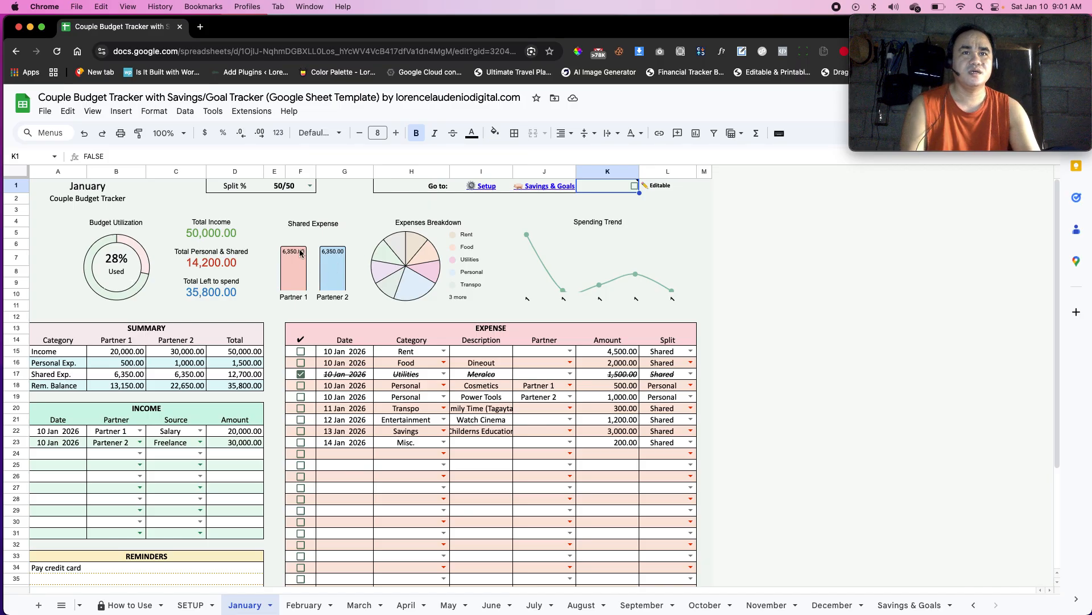
Try the 60/40 and 70/30 options for January's Split %.
click(311, 187)
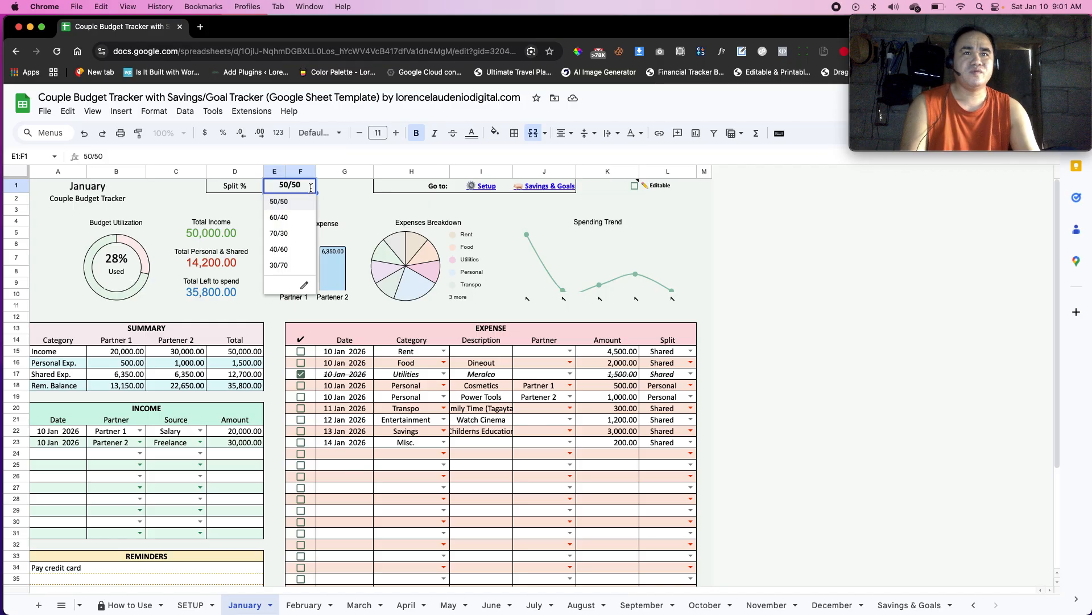
click(298, 221)
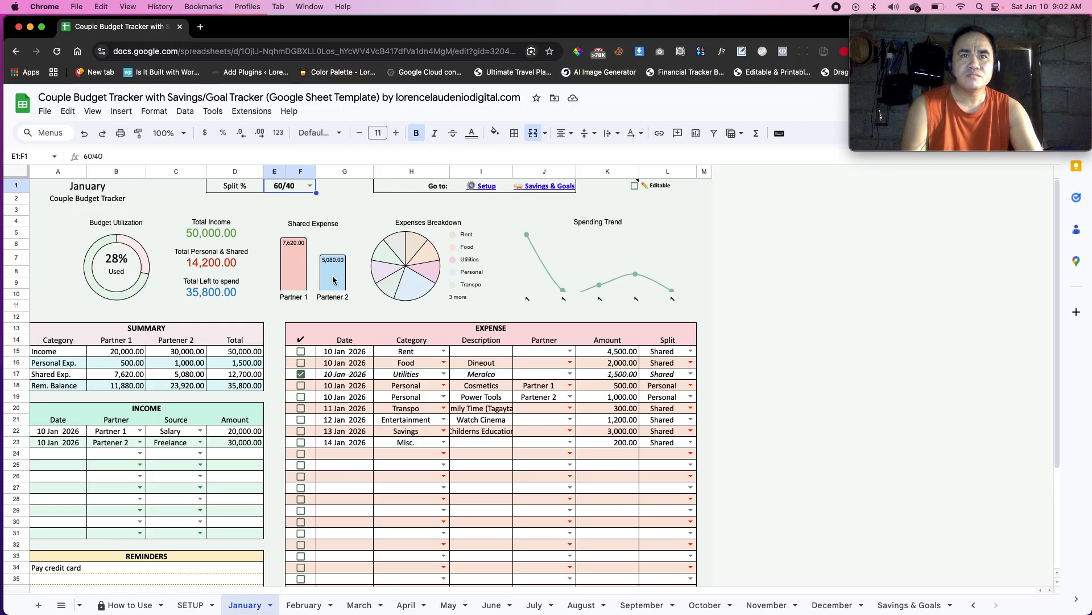
click(314, 189)
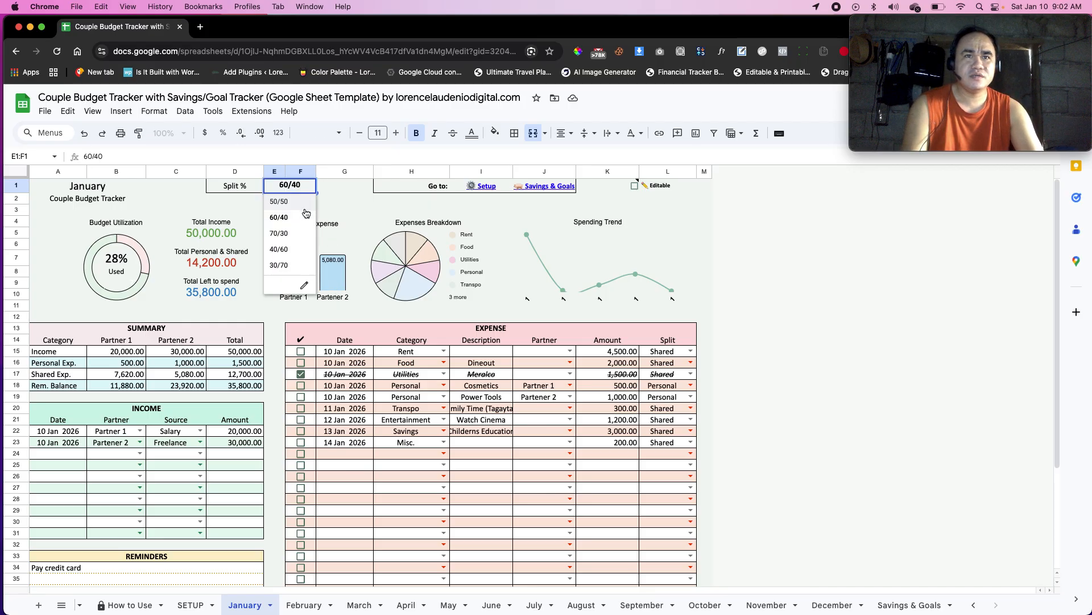
click(302, 230)
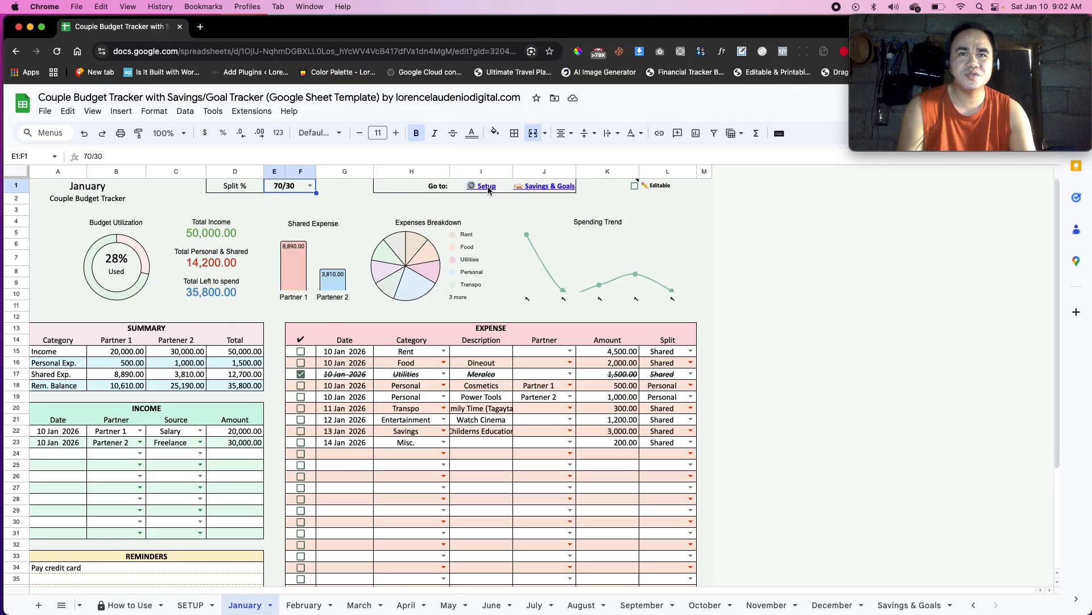
Go to the SETUP sheet and correct the misspelled second partner entry in A5 to "Partner 2".
mouse_move(488, 189)
click(496, 208)
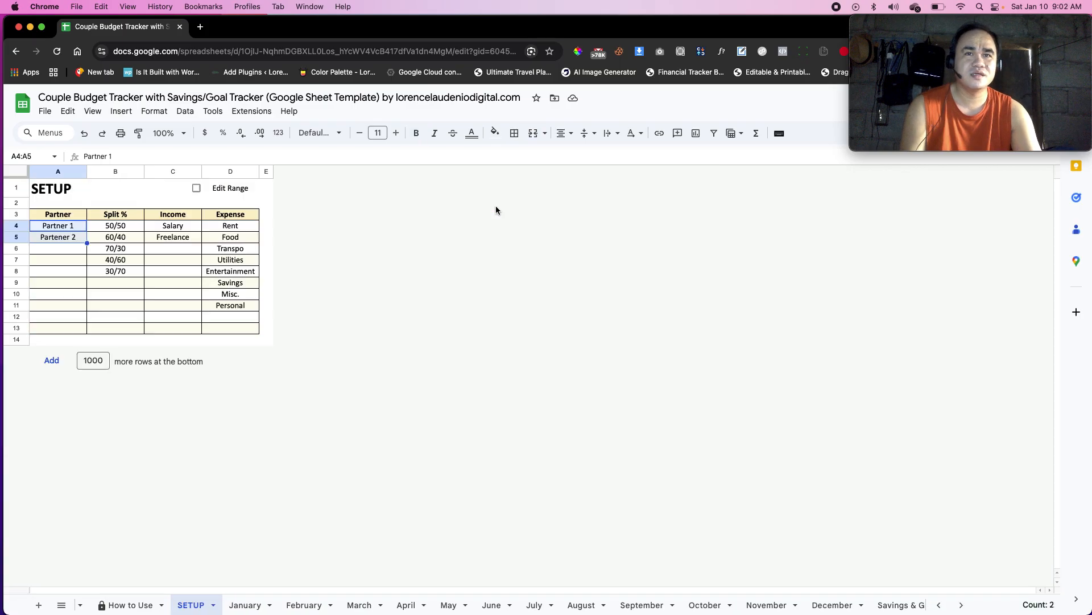
click(64, 239)
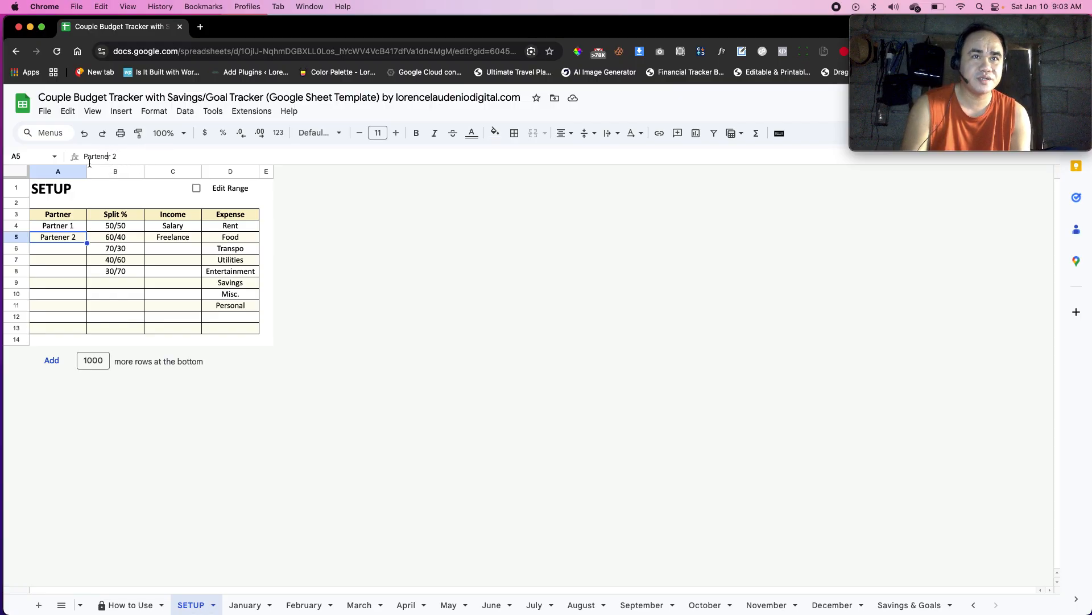
click(102, 157)
key(BackSpace)
key(Return)
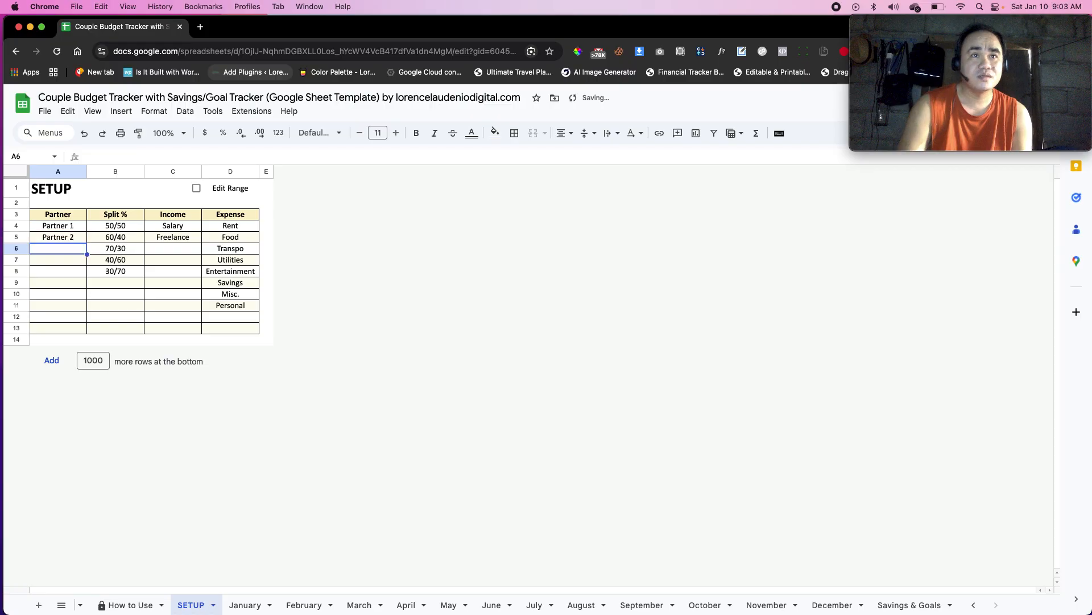
Return to the January sheet and reassign the Power Tools expense in row 19 to Partner 2.
click(256, 605)
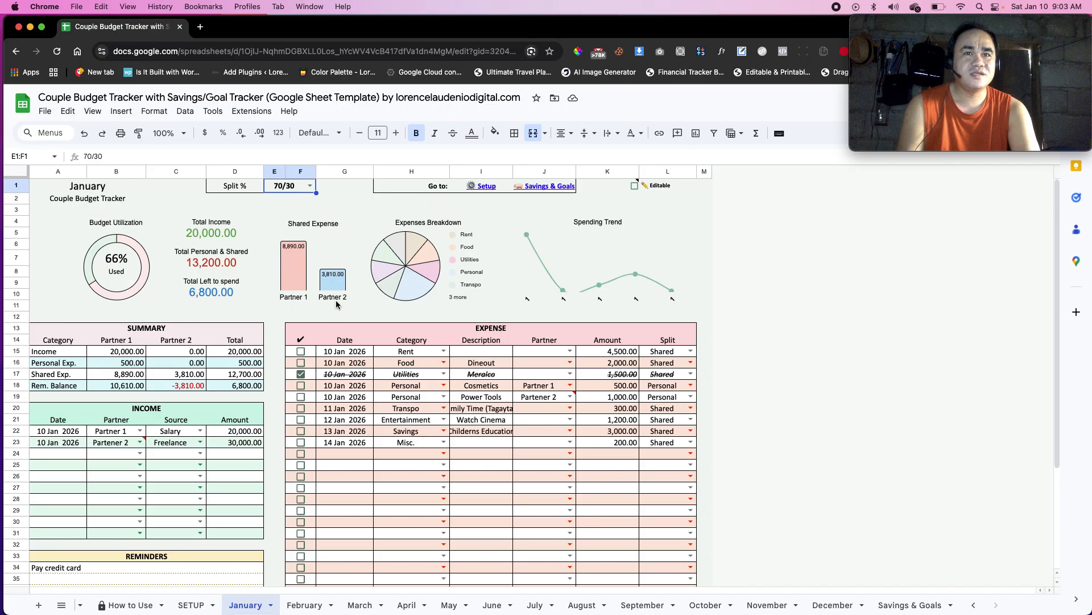
click(172, 341)
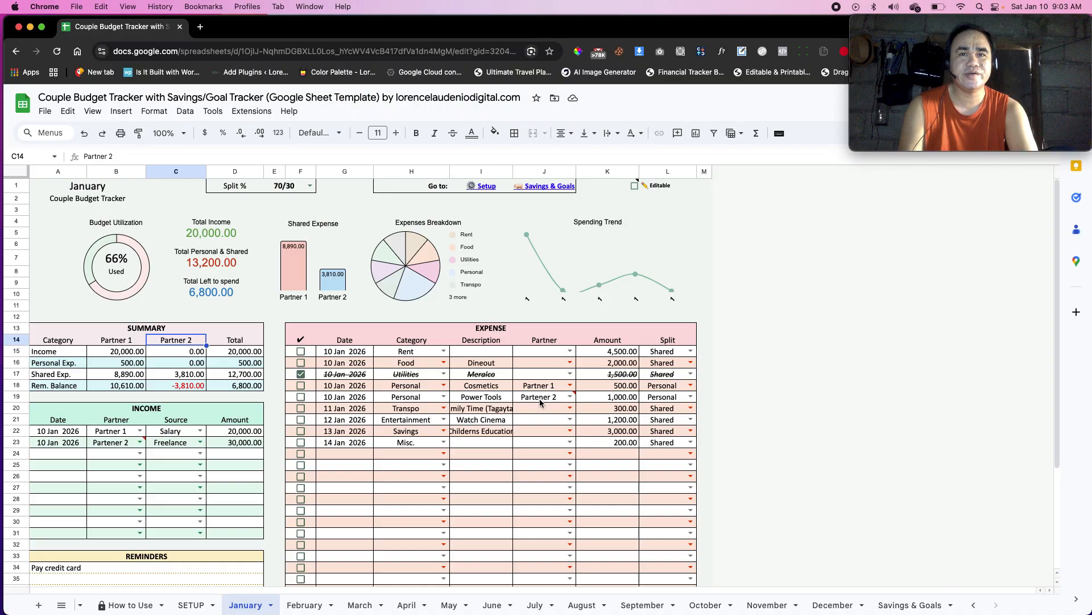
mouse_move(571, 400)
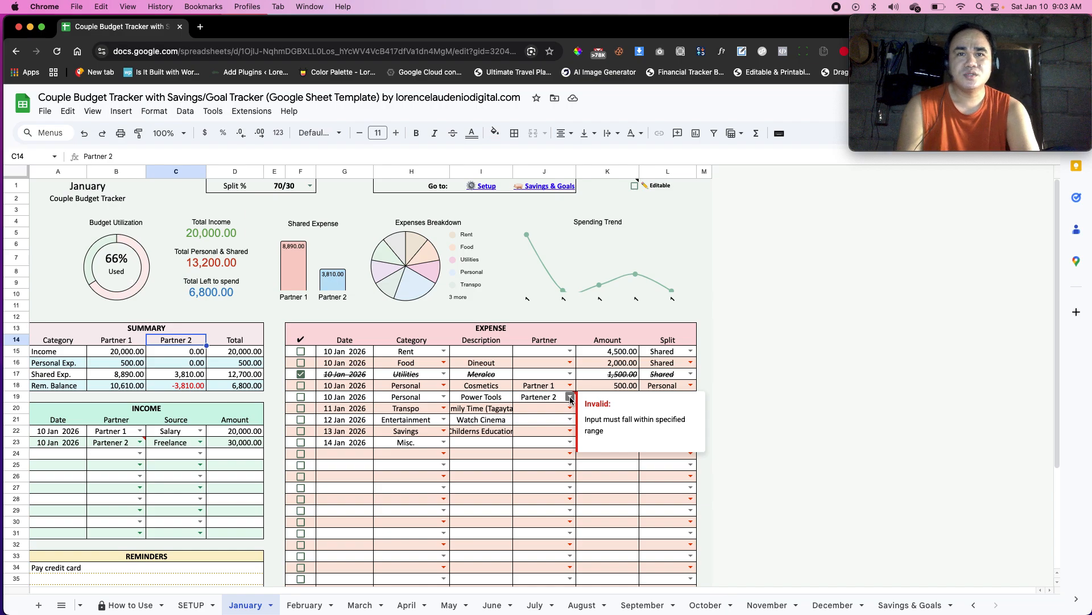
click(570, 398)
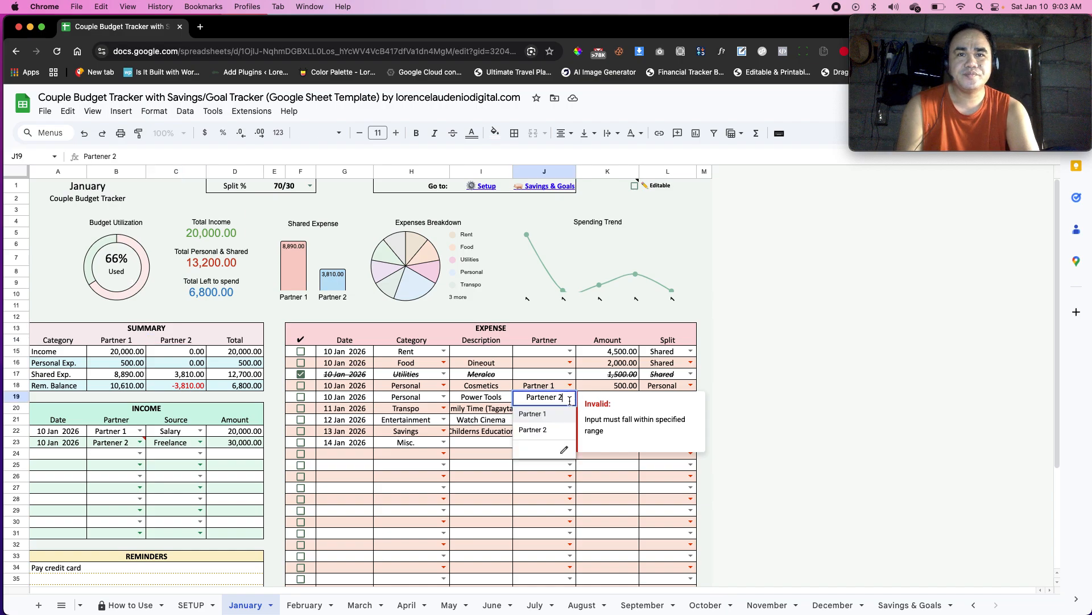
click(561, 430)
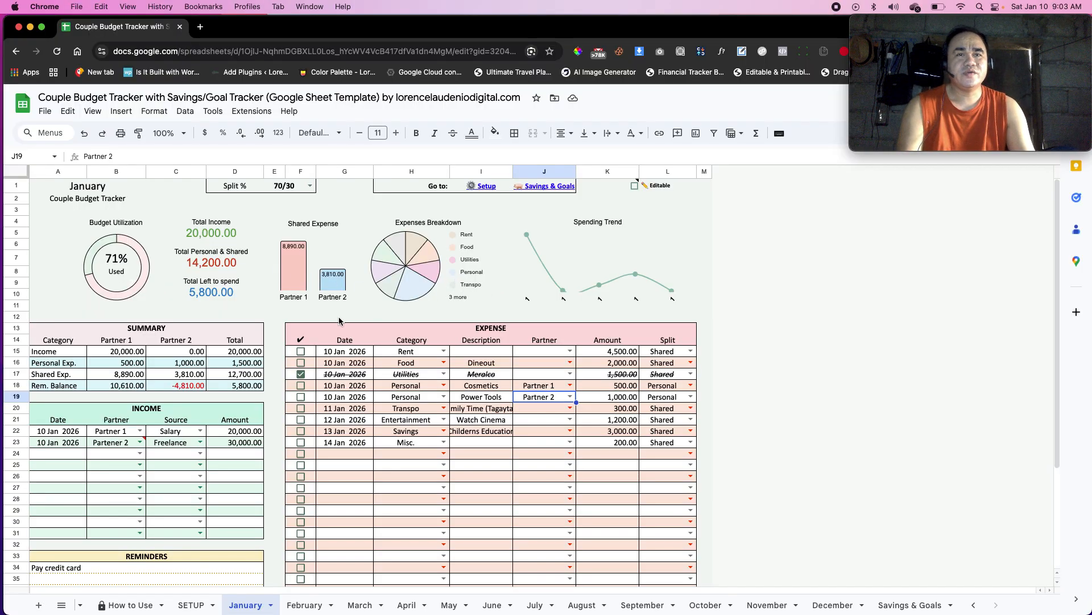
Set January's Split % to 50/50 and reassign the Freelance income in row 23 to Partner 2.
click(310, 186)
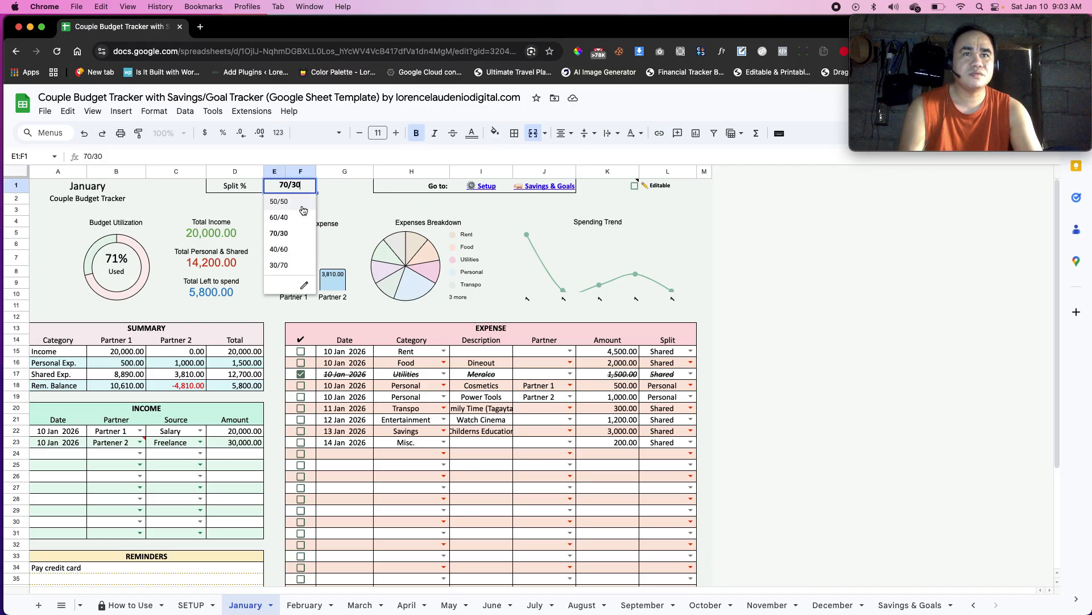
click(301, 203)
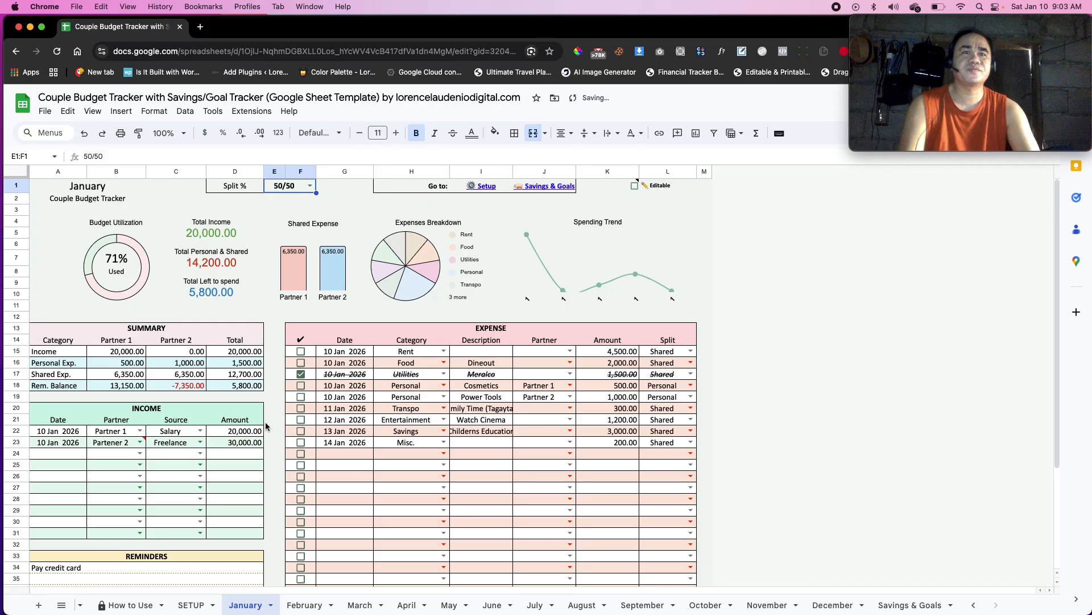
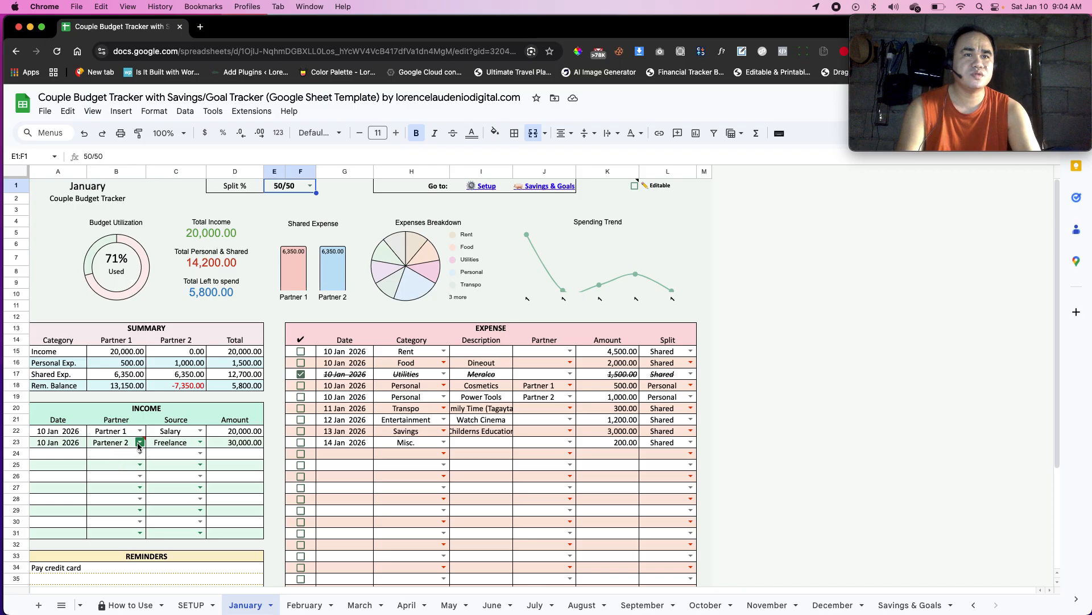
click(139, 442)
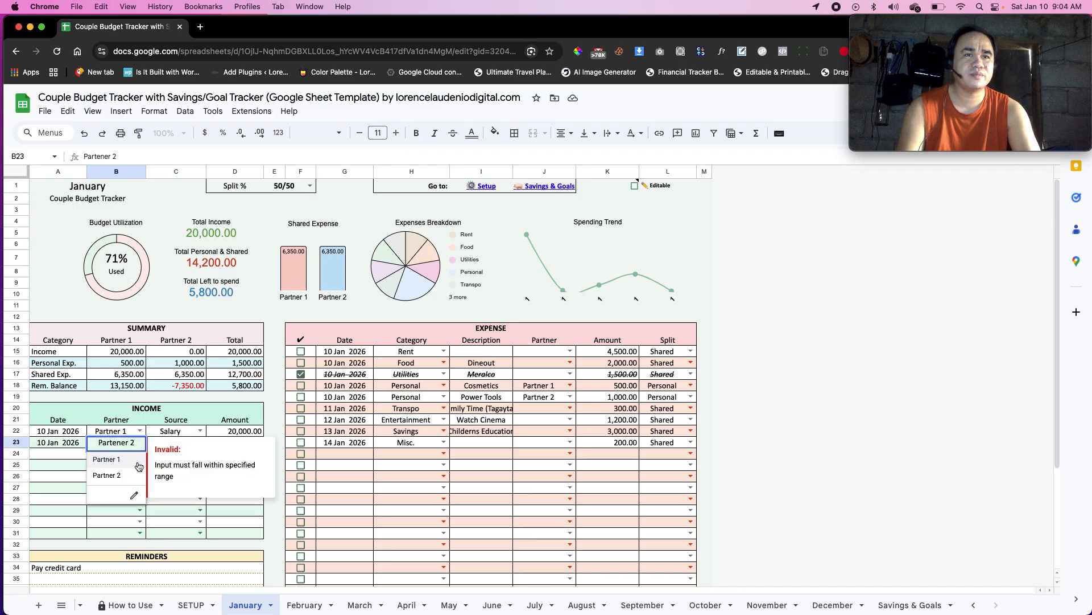
click(130, 477)
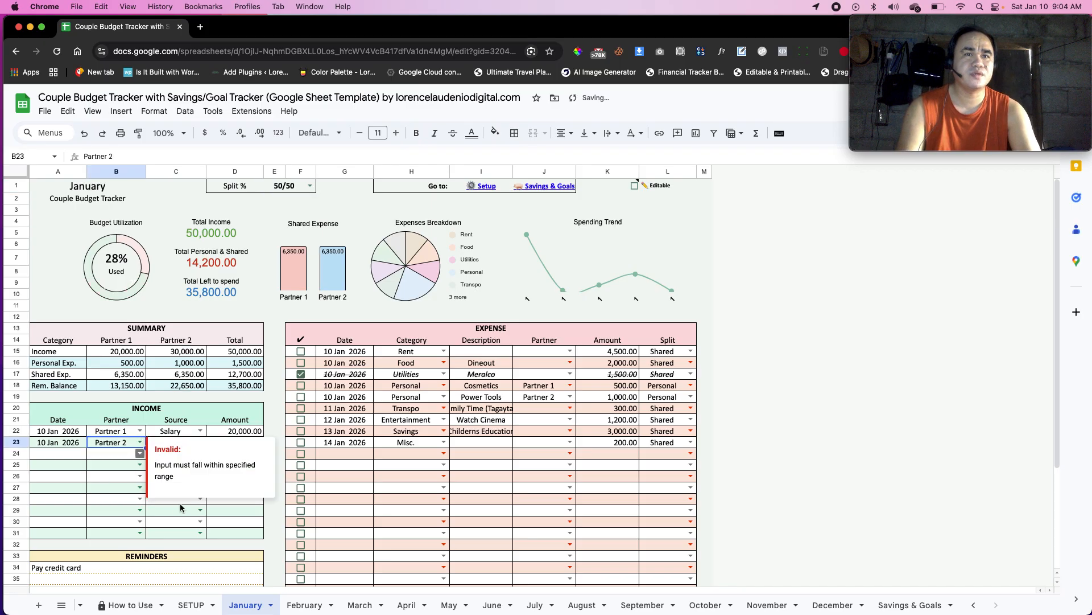
click(115, 497)
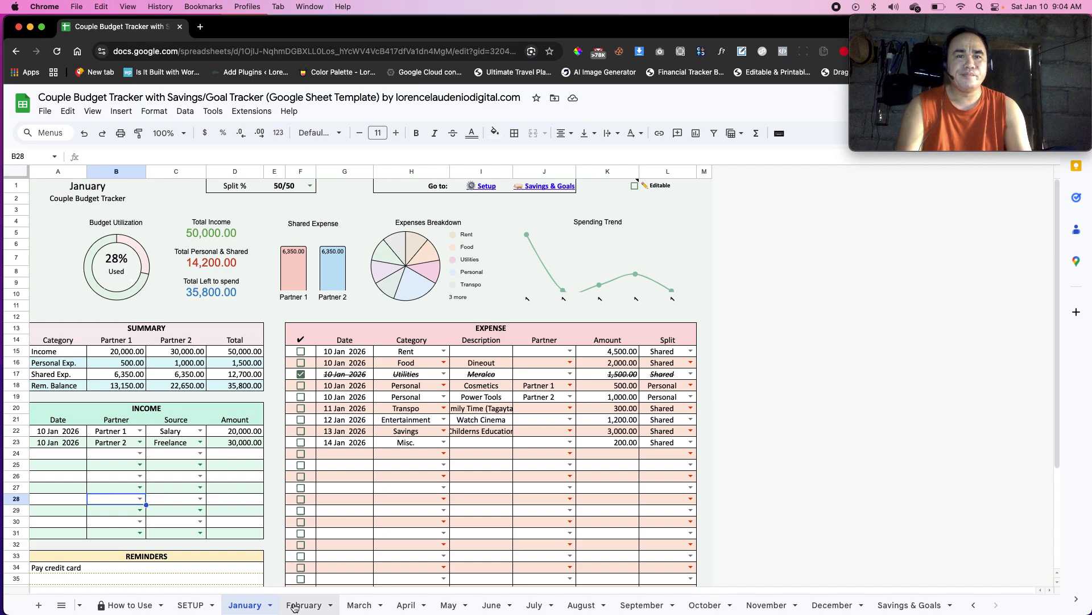
Open the Dashboard sheet and select the annual monthly table A11:N15 to examine its income, expense and balance rows.
scroll(294, 607, left, 3)
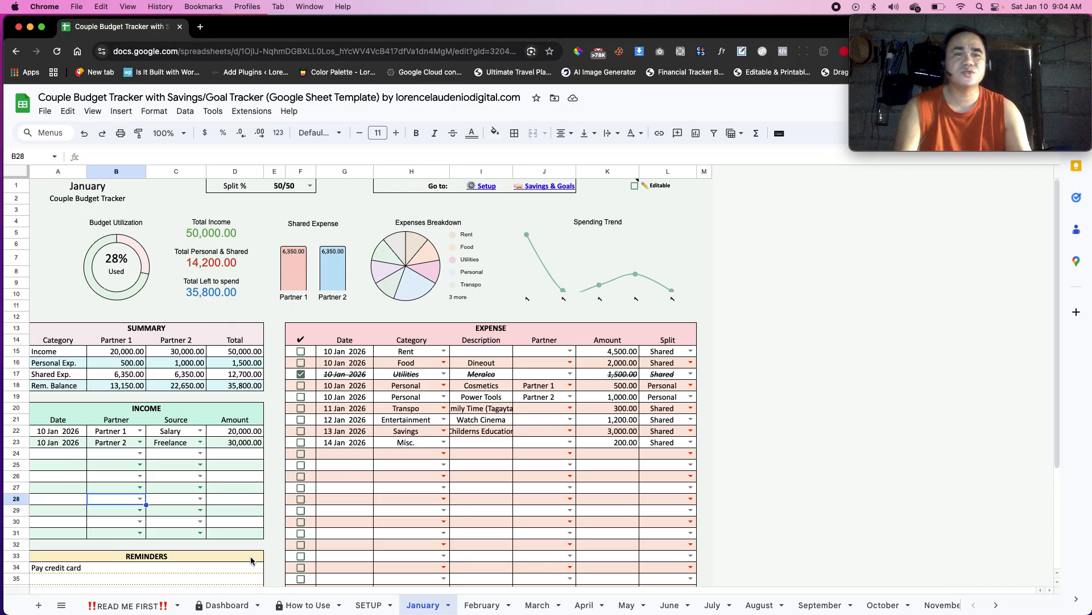
click(240, 610)
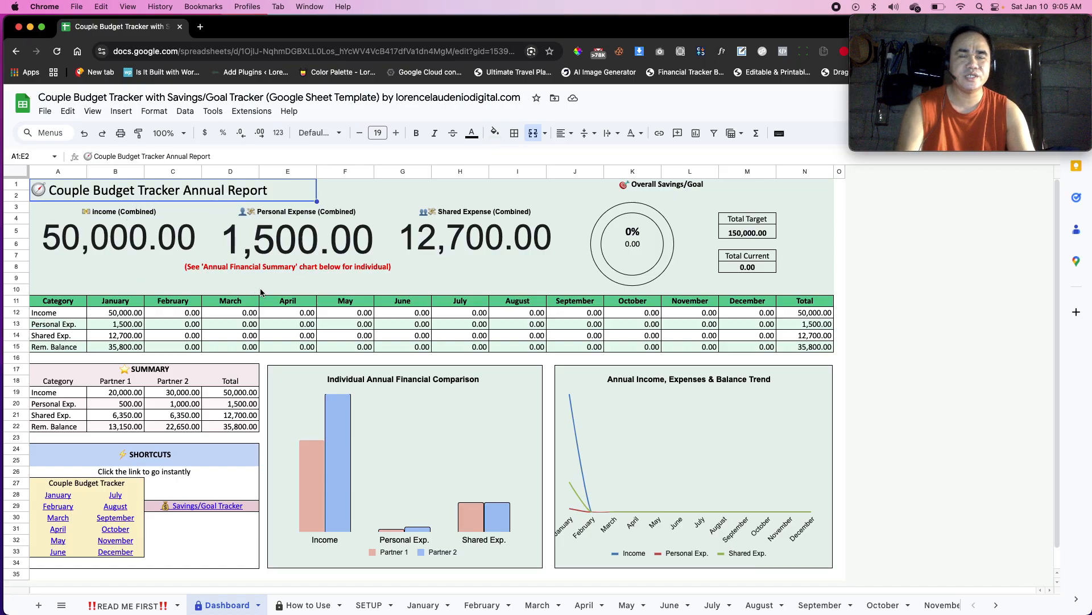
click(52, 306)
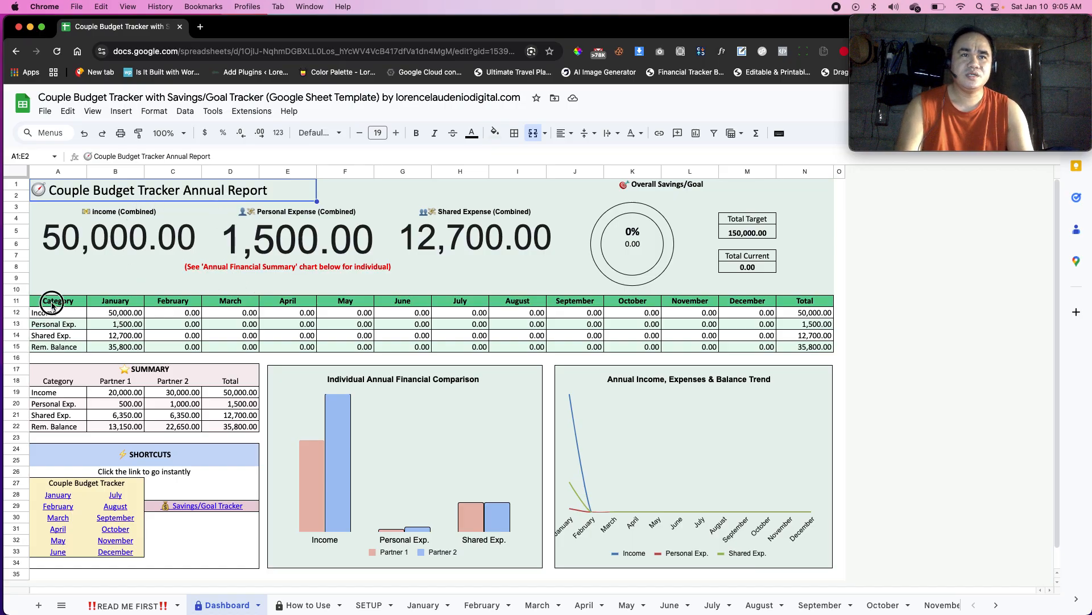
drag(52, 306, 811, 347)
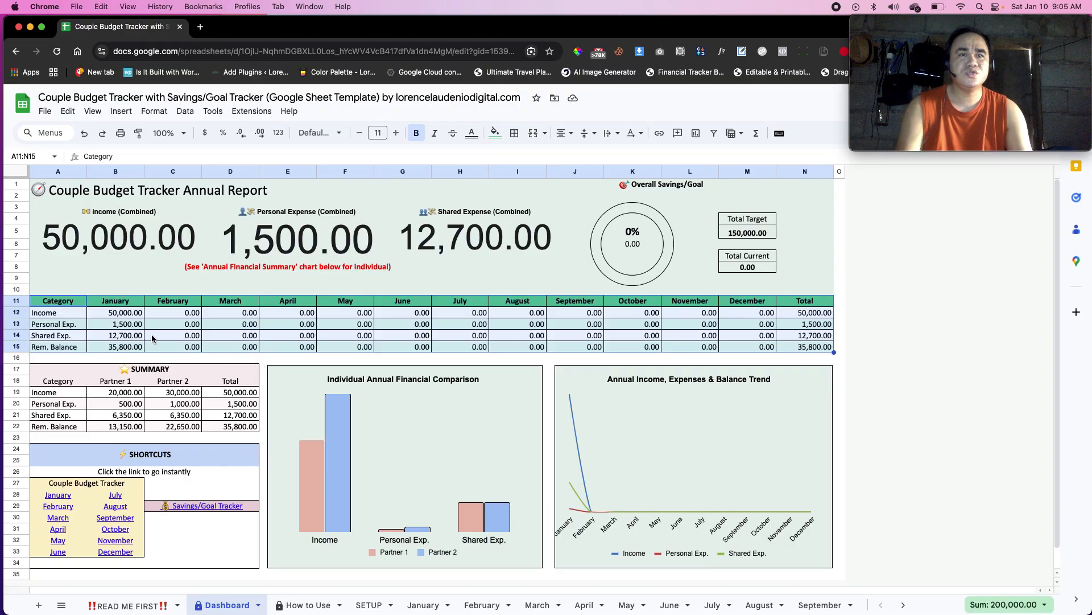
Examine January's figures B12:B15 in the Dashboard's annual table, along with February's shared expense and remaining balance cells.
click(134, 317)
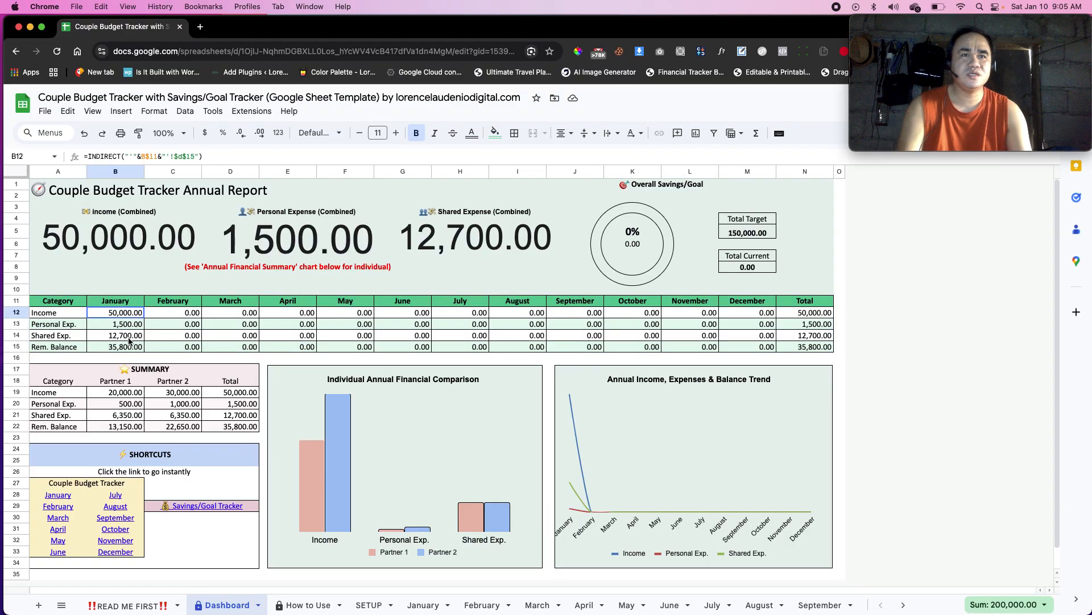
click(131, 349)
drag(132, 318, 131, 312)
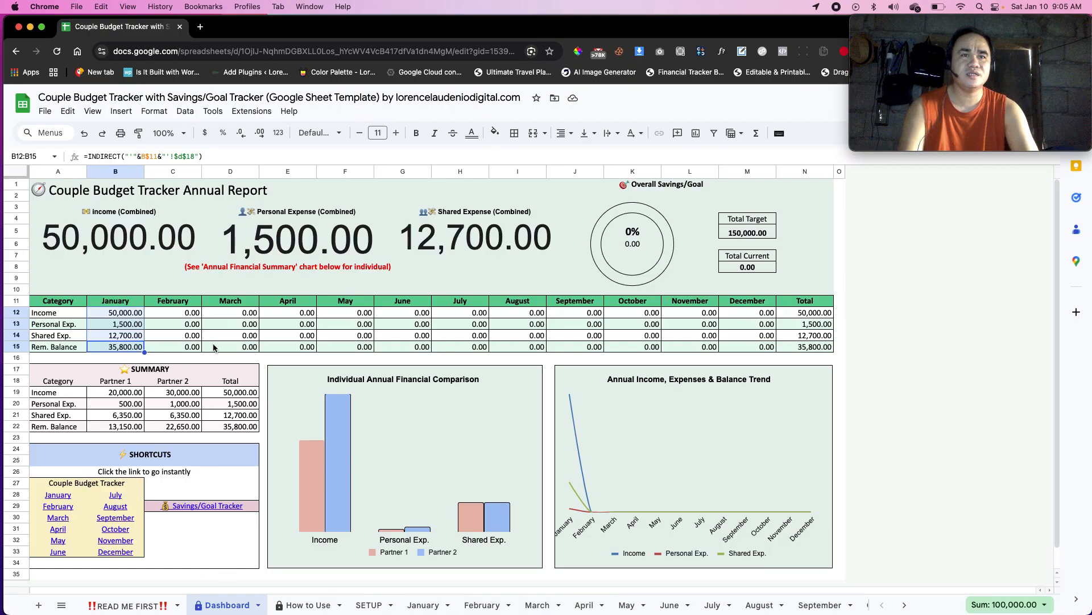
click(181, 336)
click(181, 347)
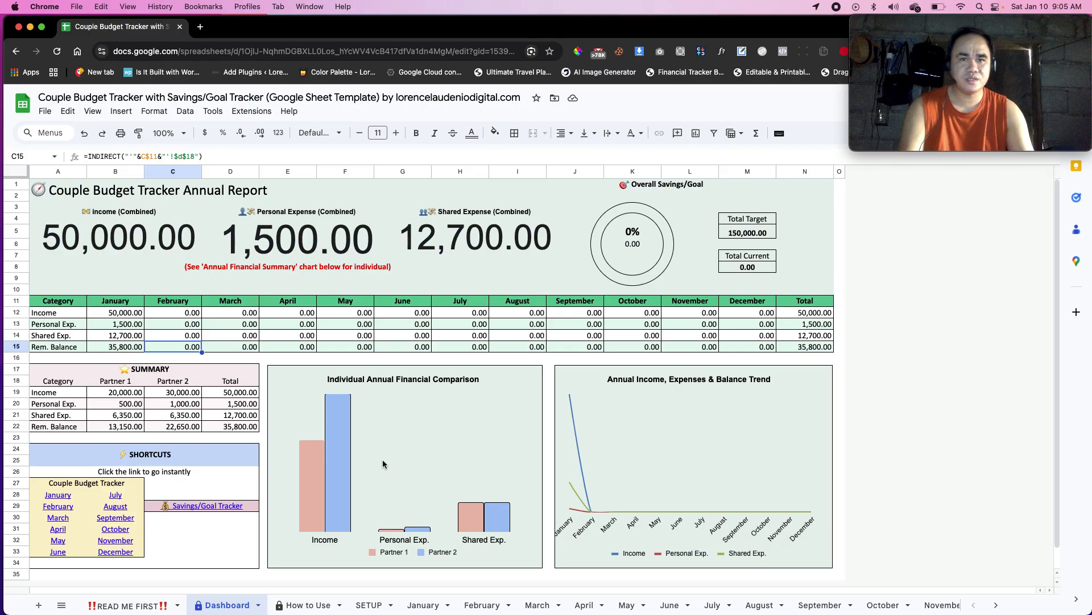
Open the January sheet and examine the SUMMARY Total column D15:D18 as the source of the Dashboard's January figures.
click(418, 606)
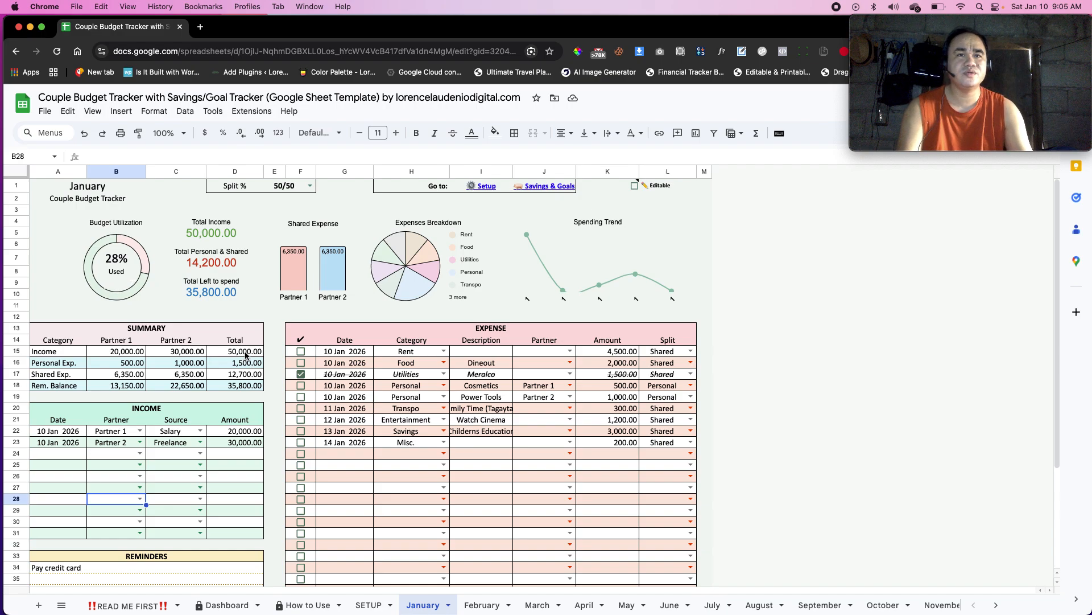
drag(246, 355, 246, 387)
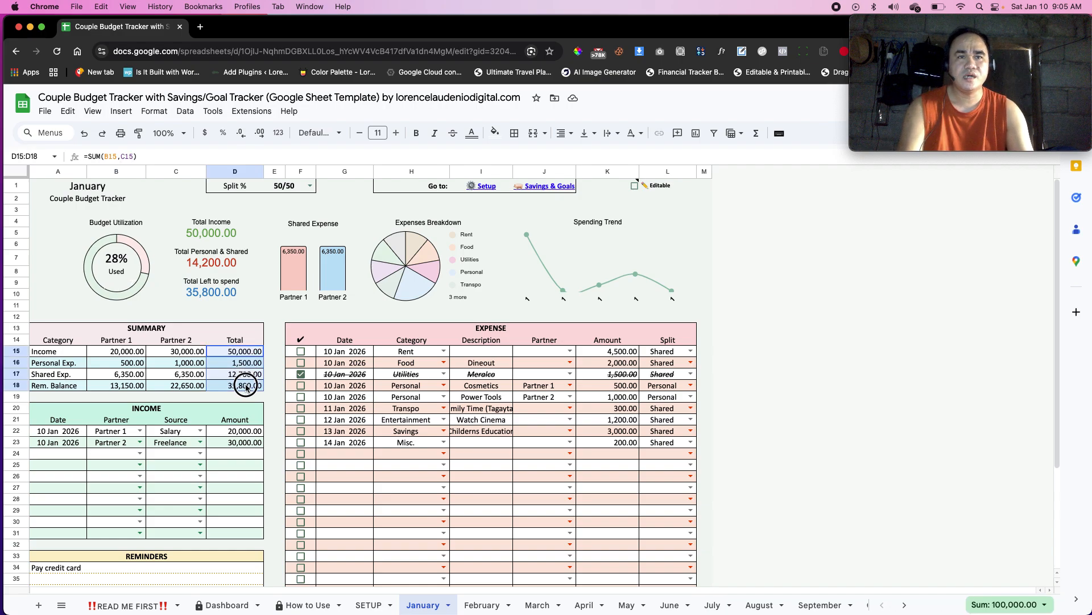
click(245, 340)
drag(244, 379, 246, 384)
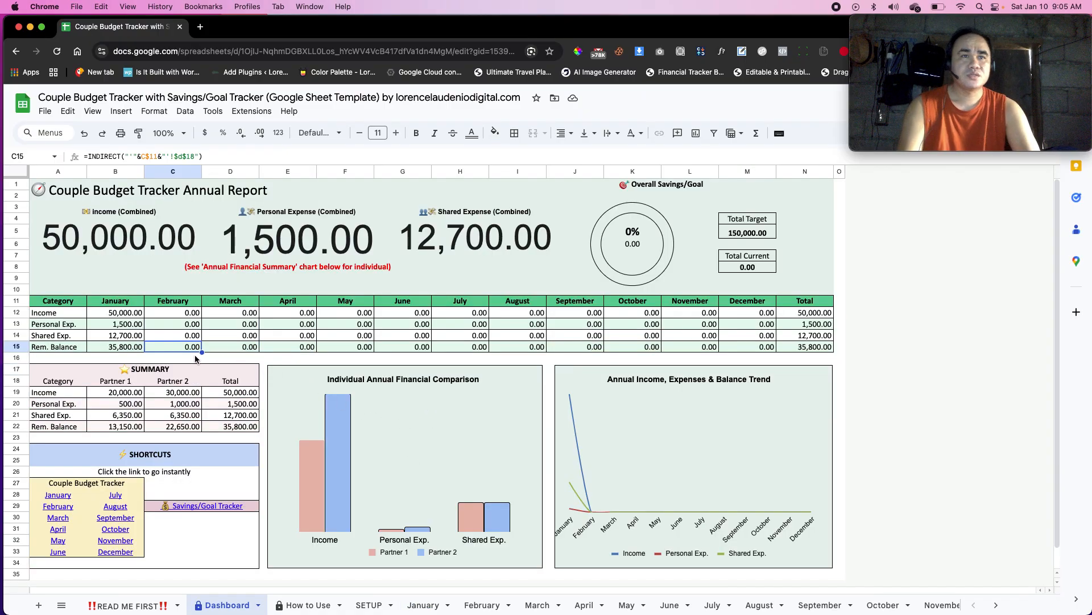
On the Dashboard, review the Total column N11:N15, the income row B12:M12 and the combined income, personal and shared expense figures.
click(807, 301)
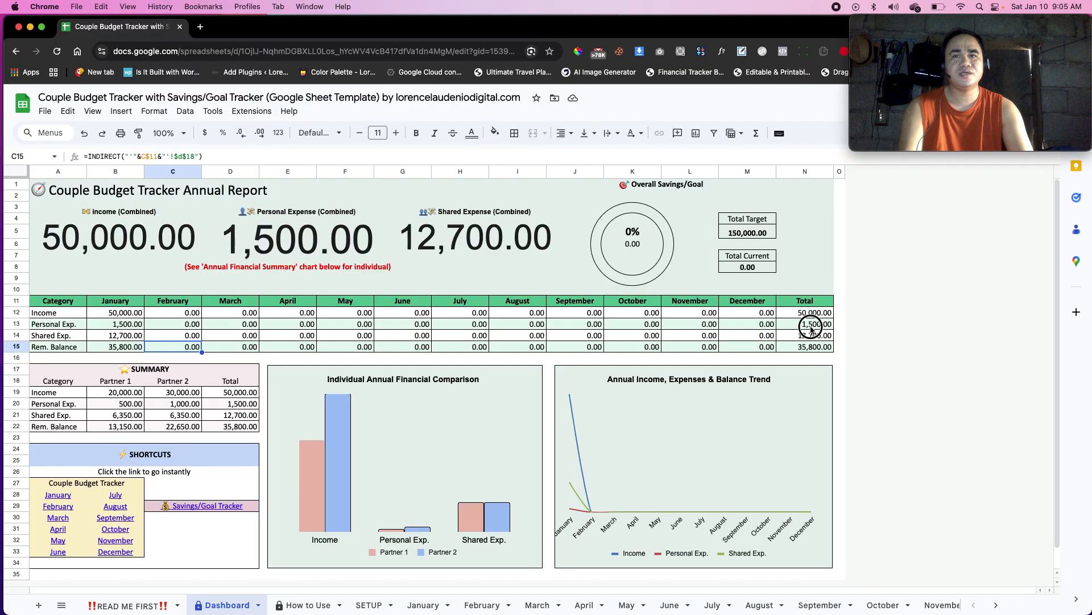
shift+click(810, 347)
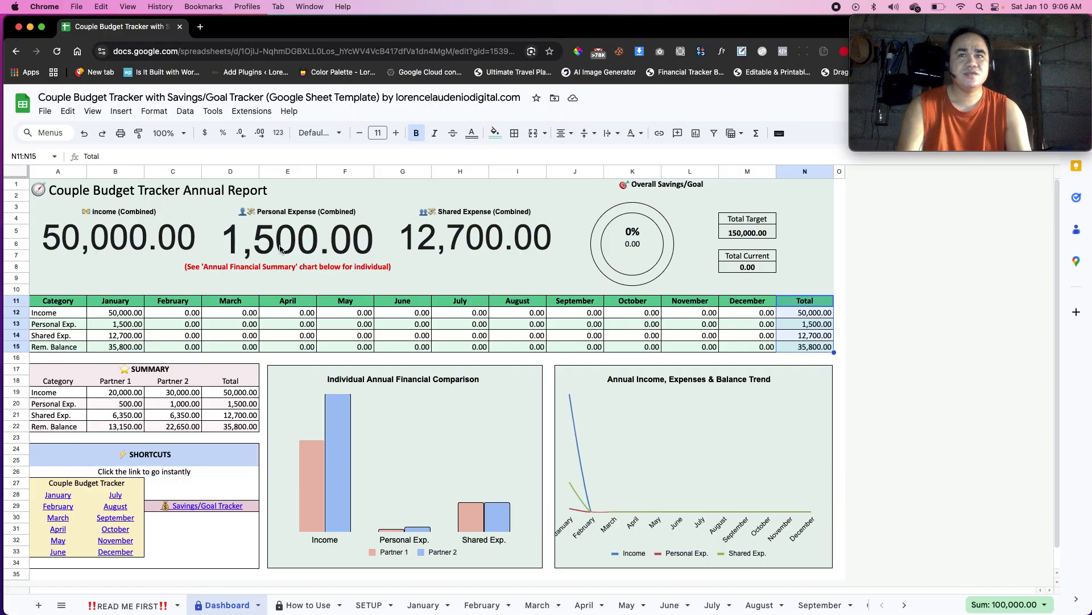
click(118, 242)
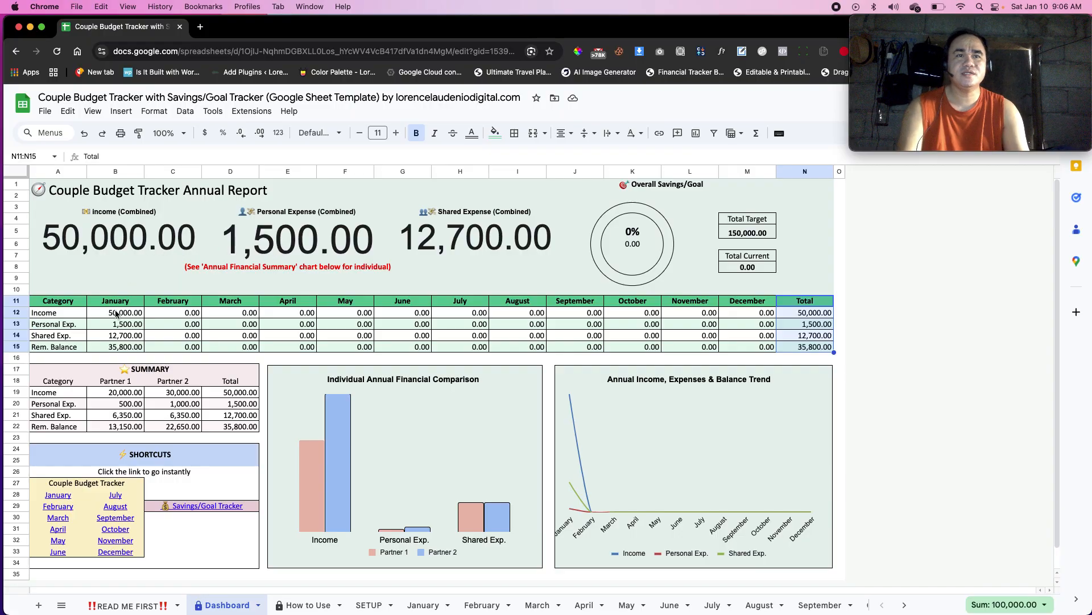
click(85, 314)
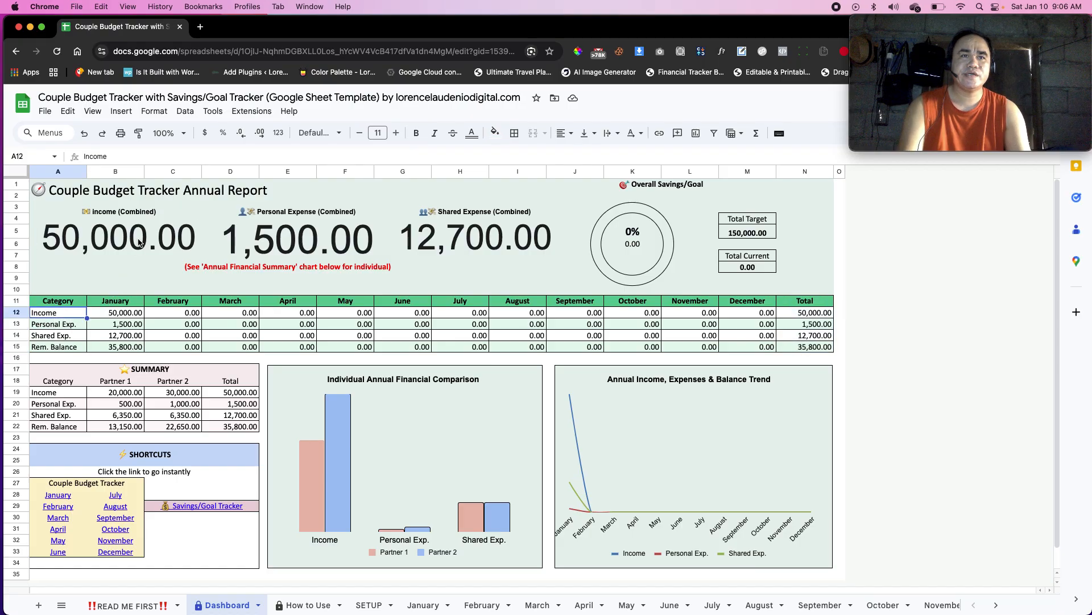
drag(123, 313, 770, 313)
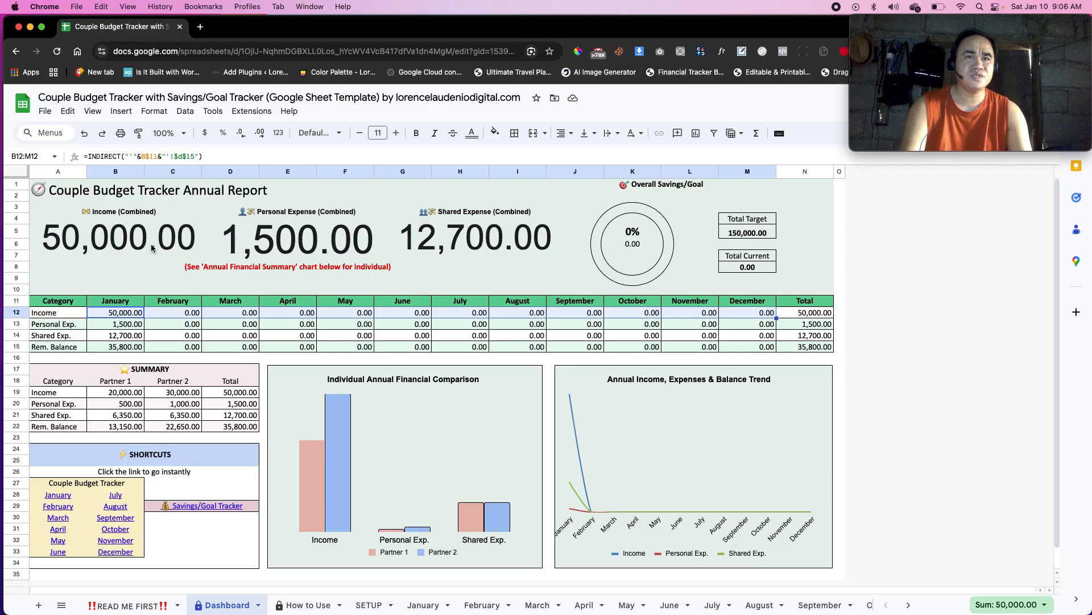
click(301, 237)
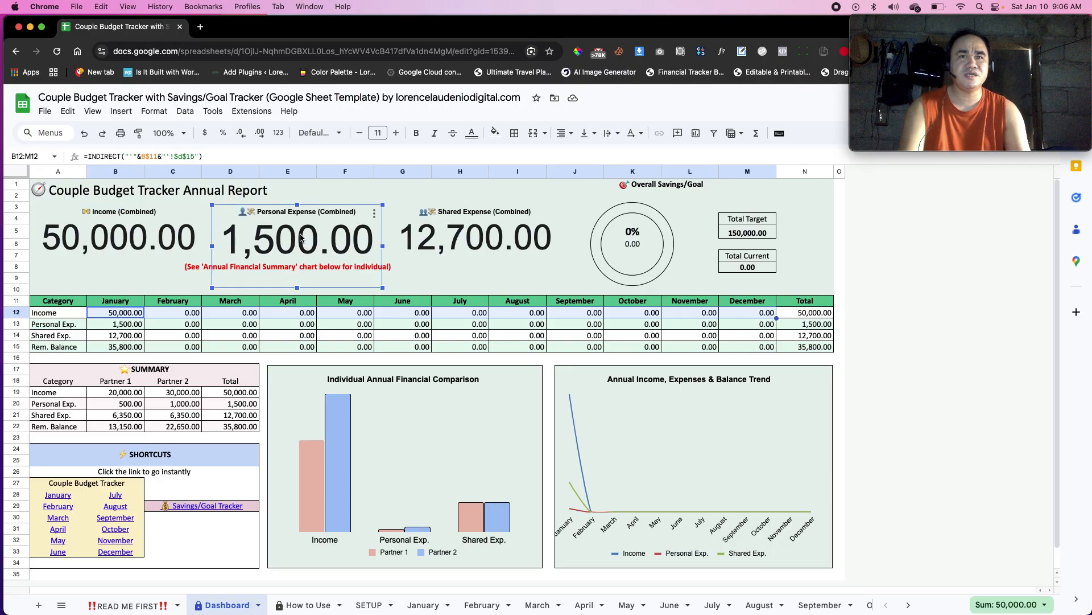
click(458, 237)
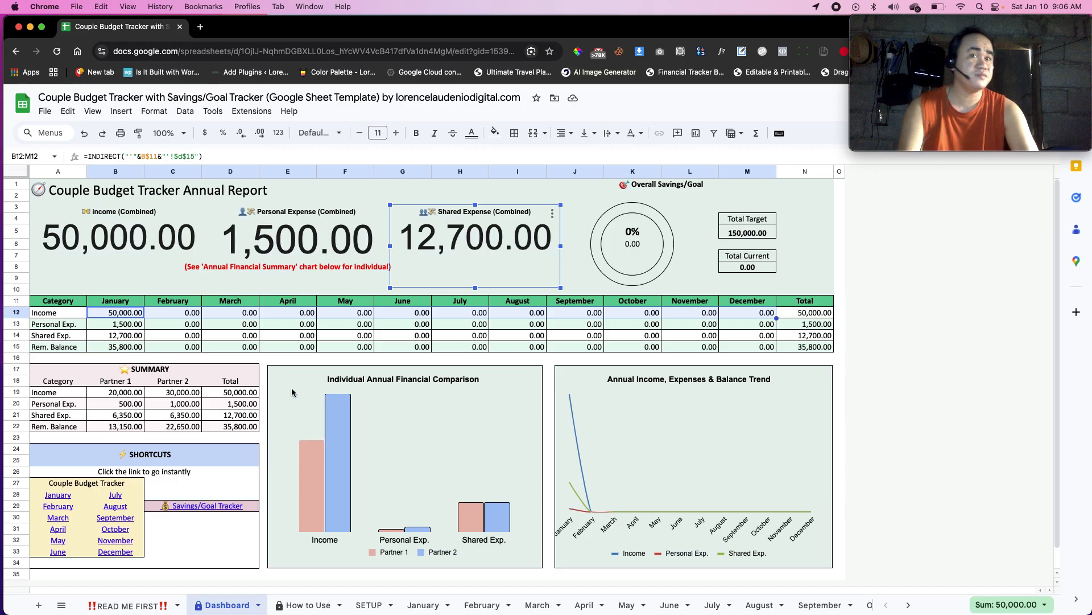
Examine the Individual Annual Financial Comparison chart's Partner 1 and Partner 2 bars for income, personal expense and shared expense.
click(307, 406)
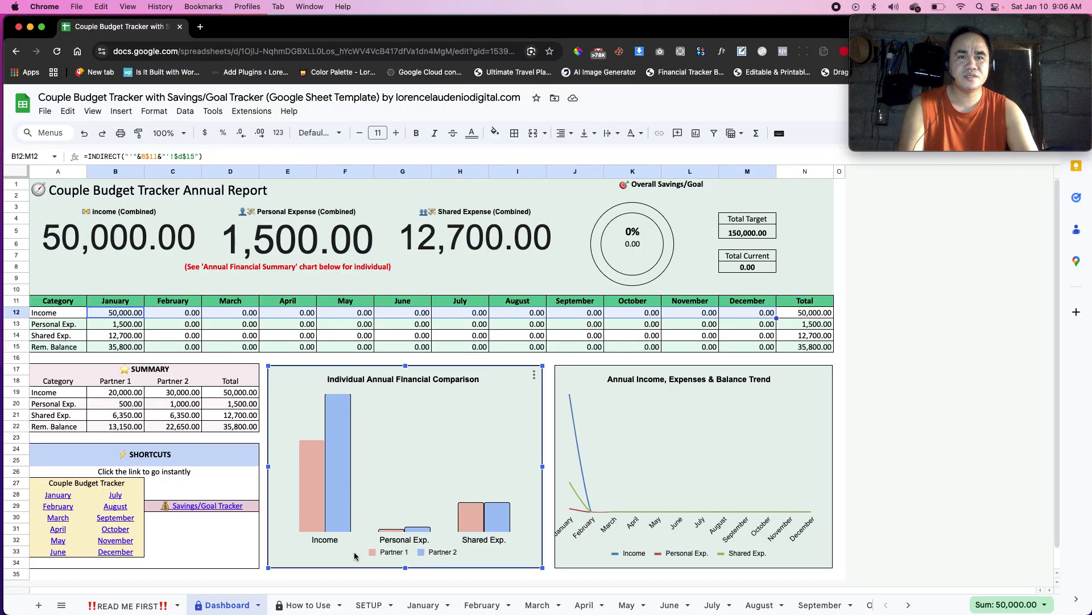
mouse_move(320, 512)
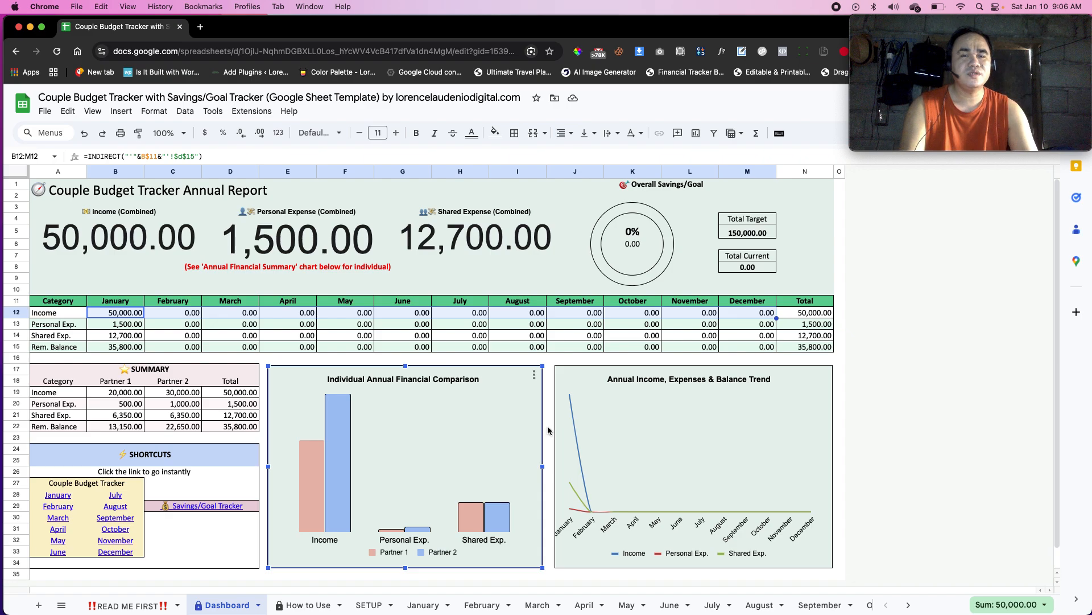
mouse_move(334, 458)
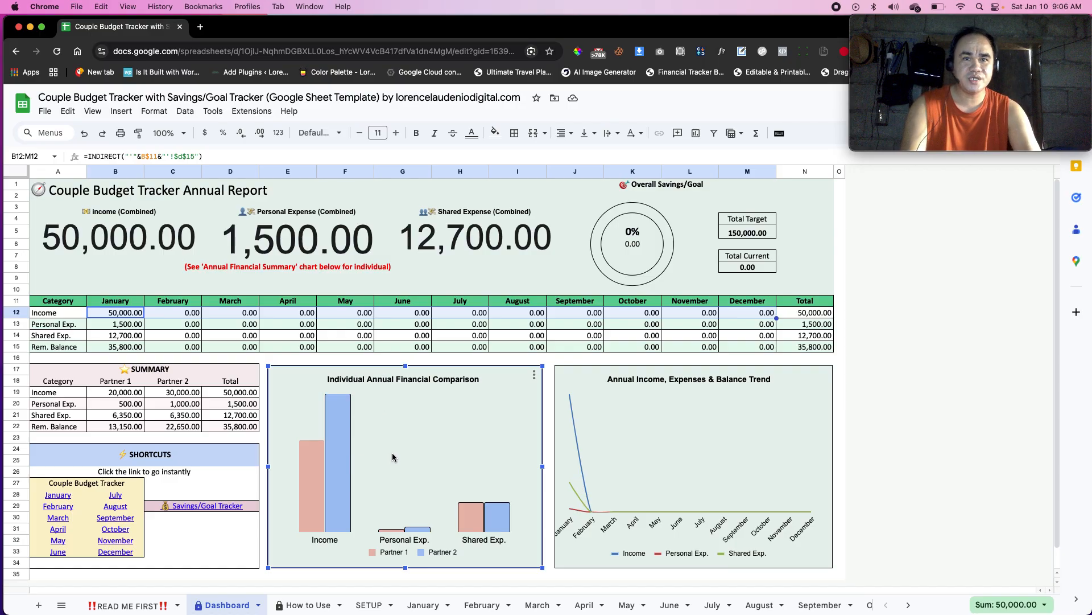
mouse_move(322, 479)
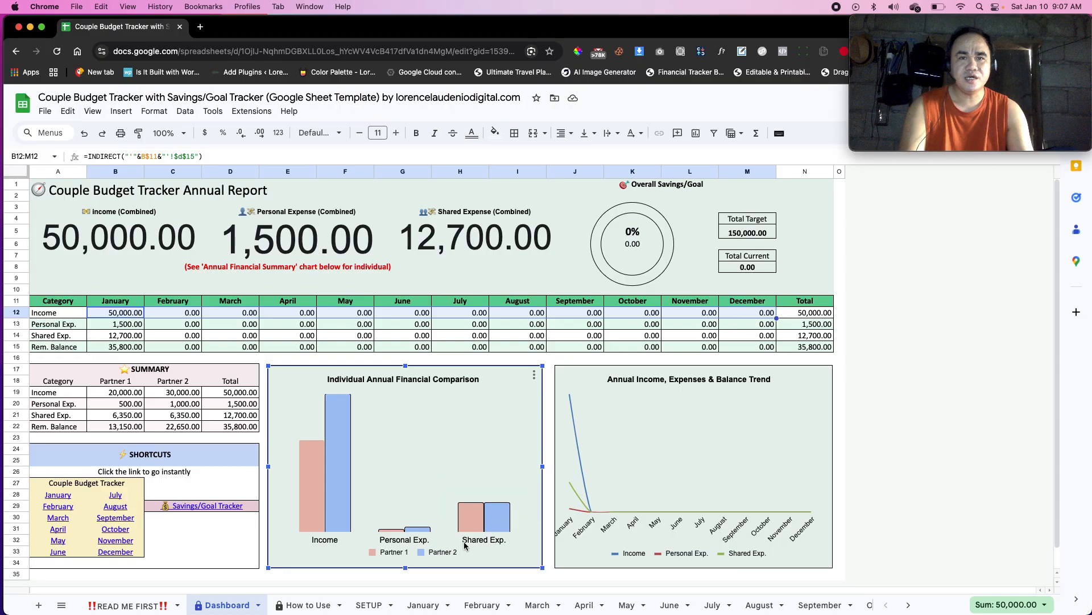
mouse_move(485, 528)
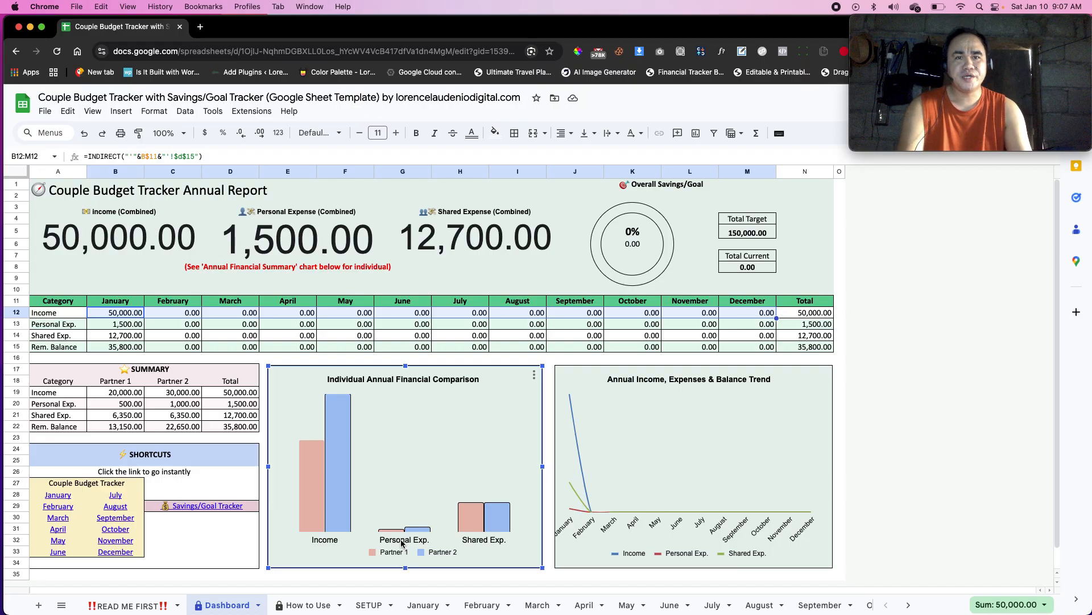
mouse_move(419, 531)
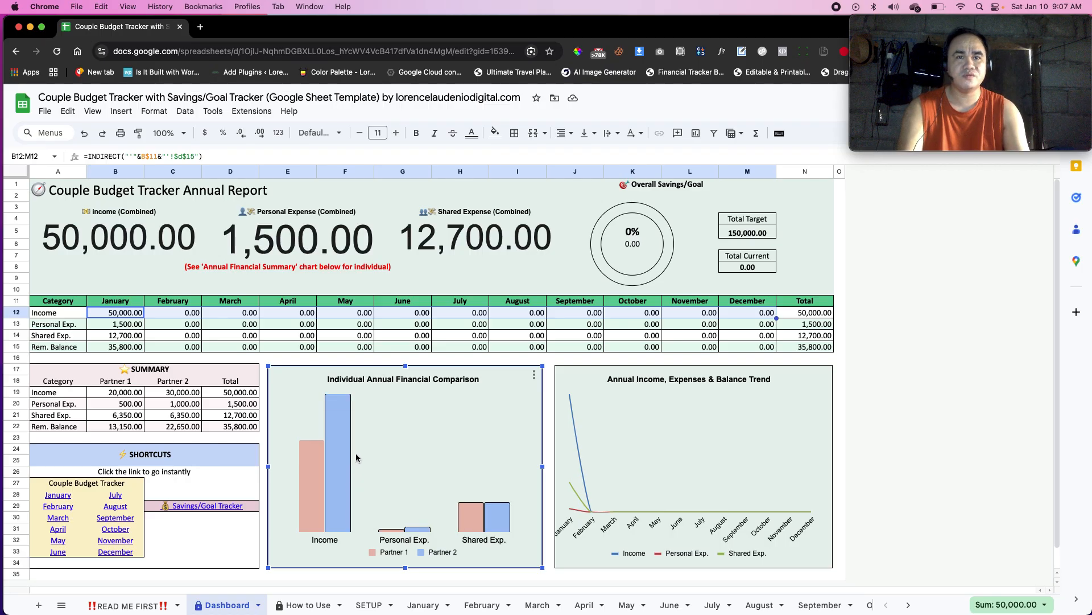
mouse_move(354, 413)
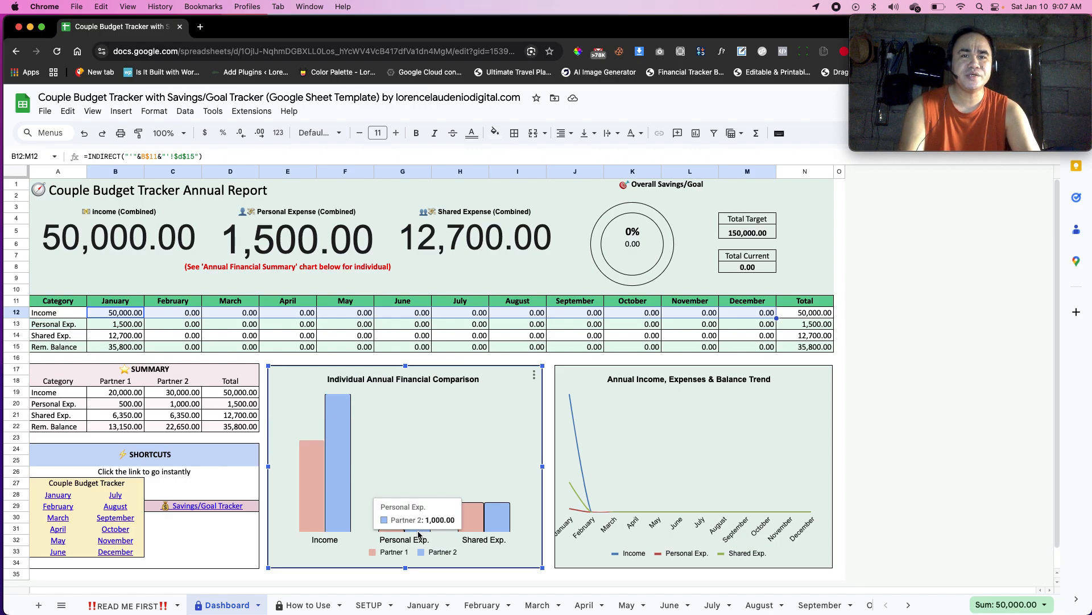
mouse_move(501, 511)
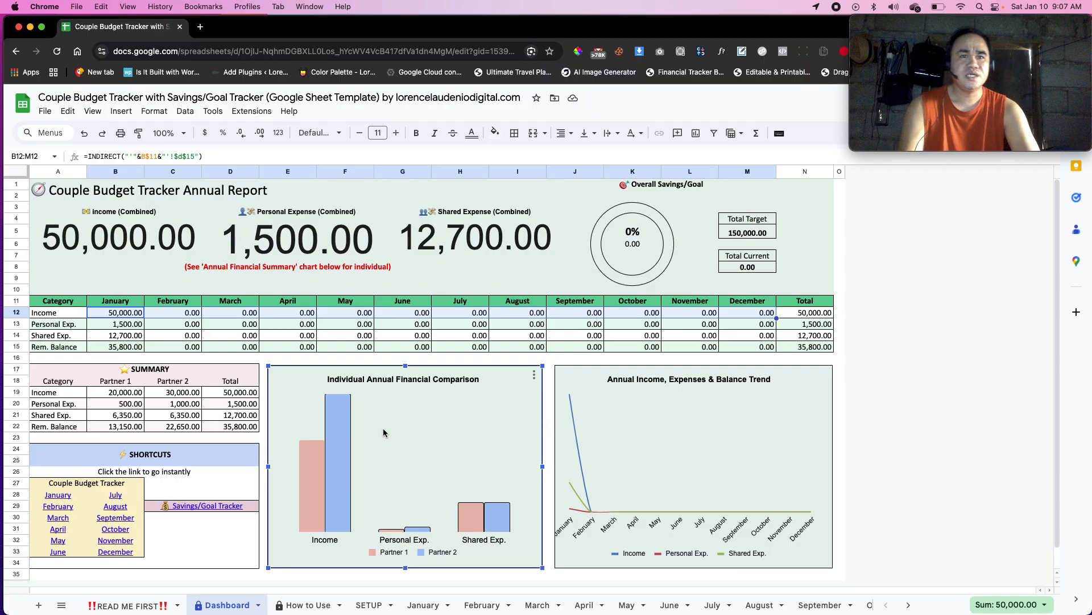
Shorten the title of the annual trend line chart to "Annual Income, Expenses".
click(641, 409)
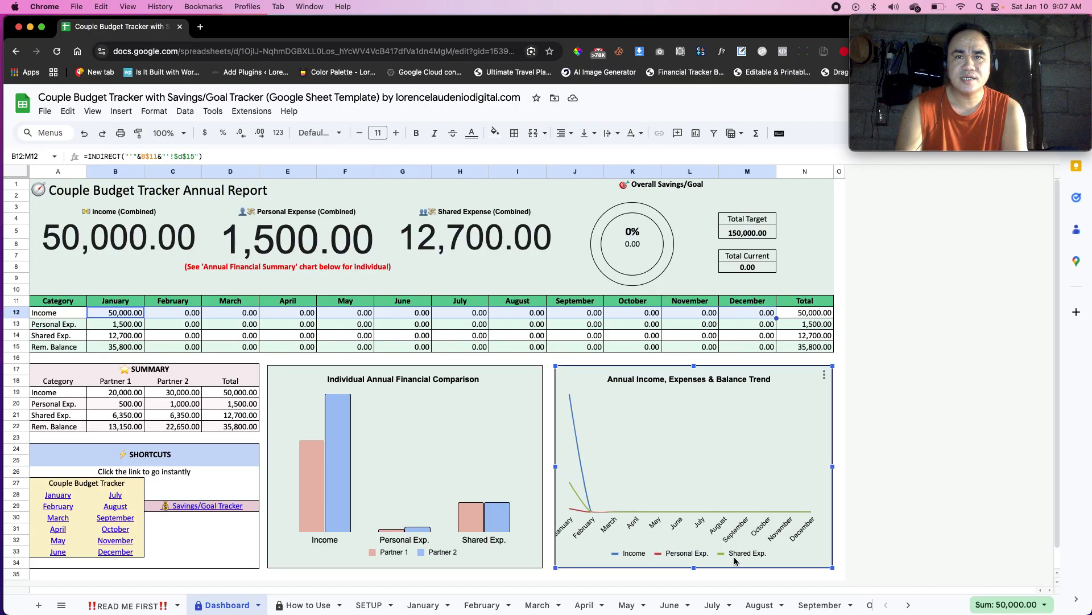
double_click(720, 380)
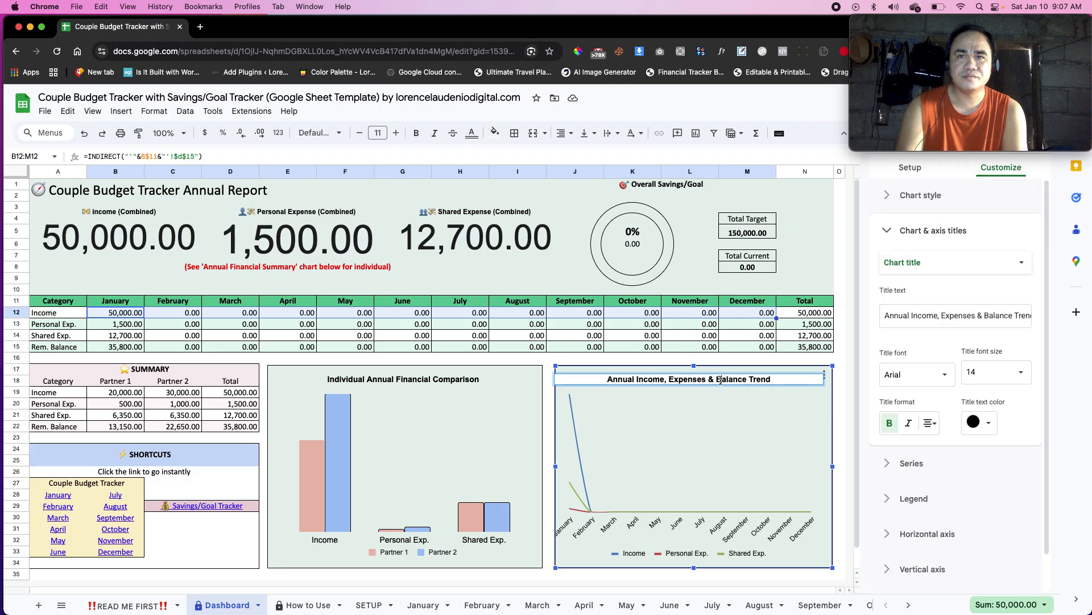
drag(712, 380, 777, 381)
key(BackSpace)
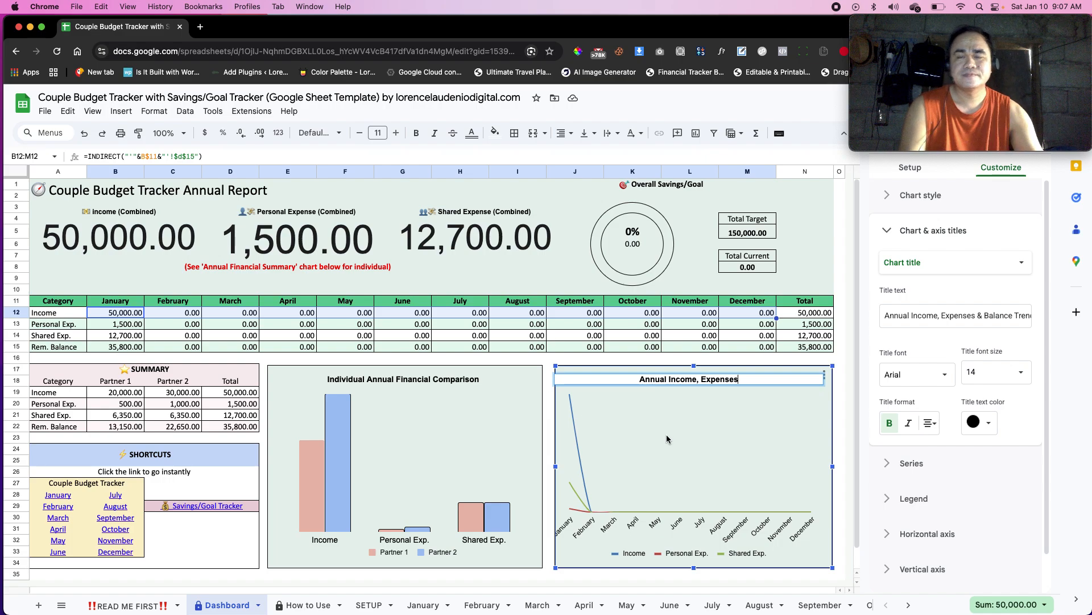
key(Escape)
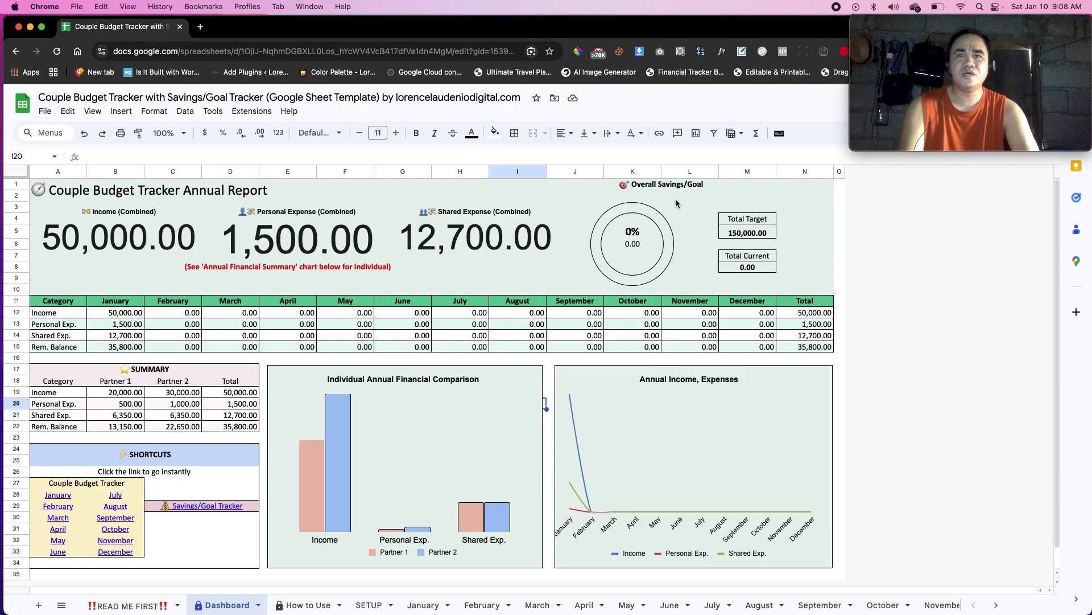
Inspect the Dashboard's Overall Savings/Goal chart, and check the Children's Education entries on the Savings & Goals sheet.
click(669, 234)
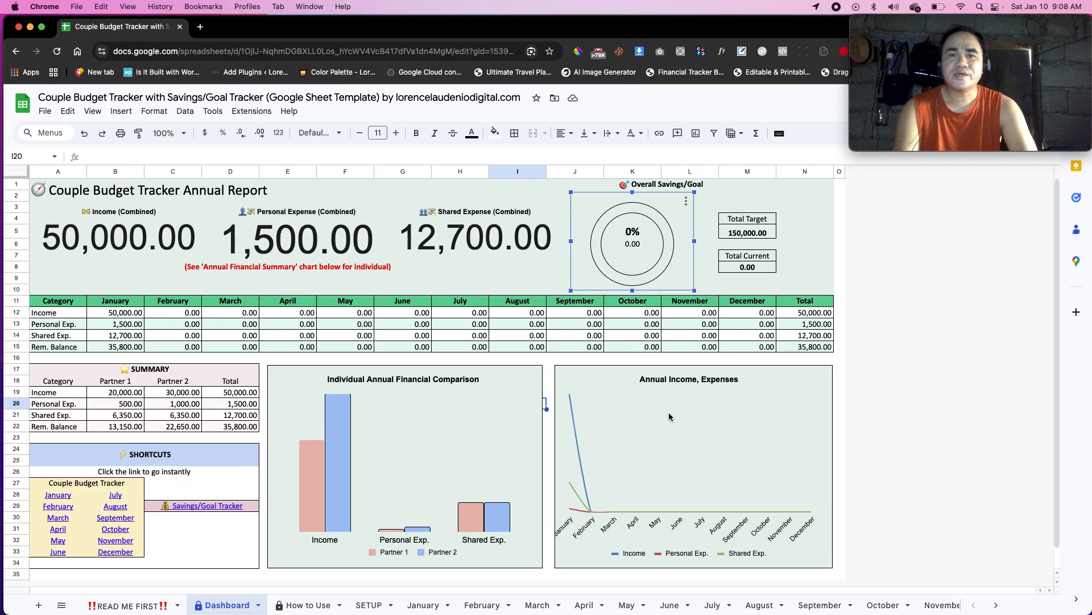
click(996, 605)
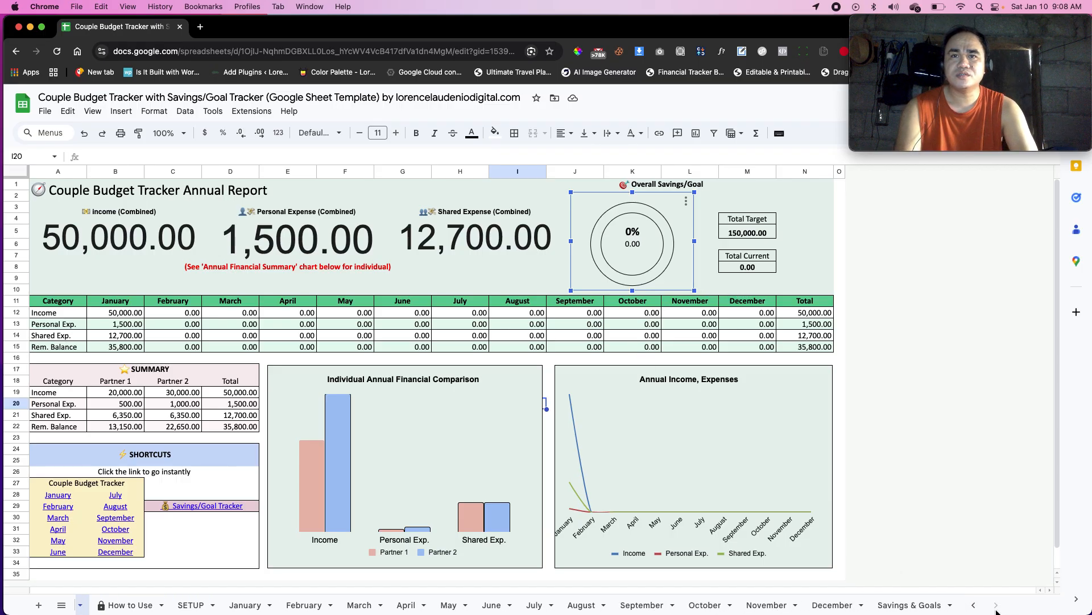
click(919, 608)
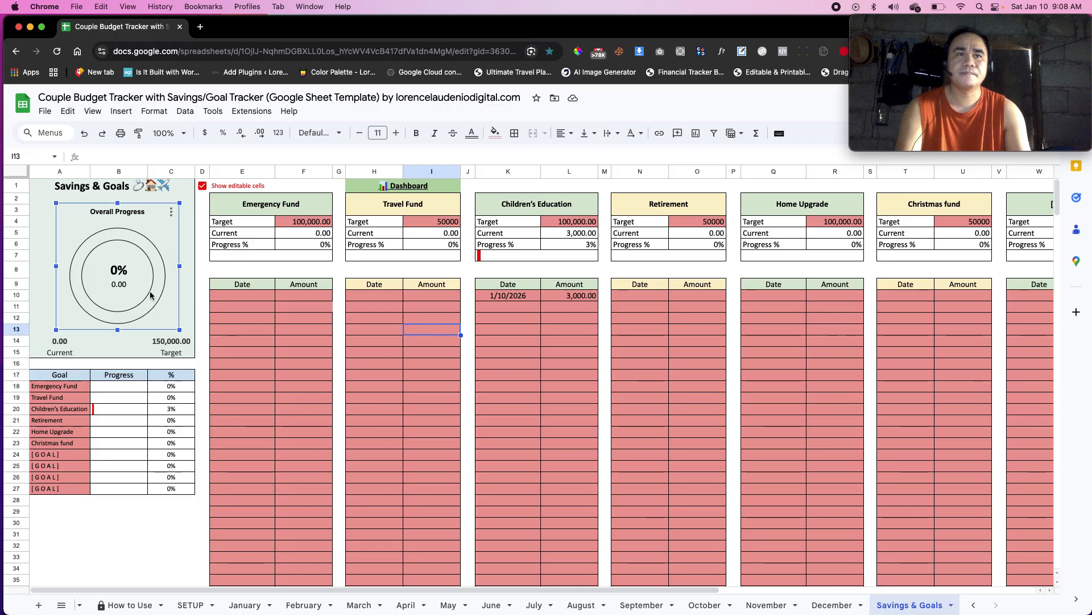
click(563, 308)
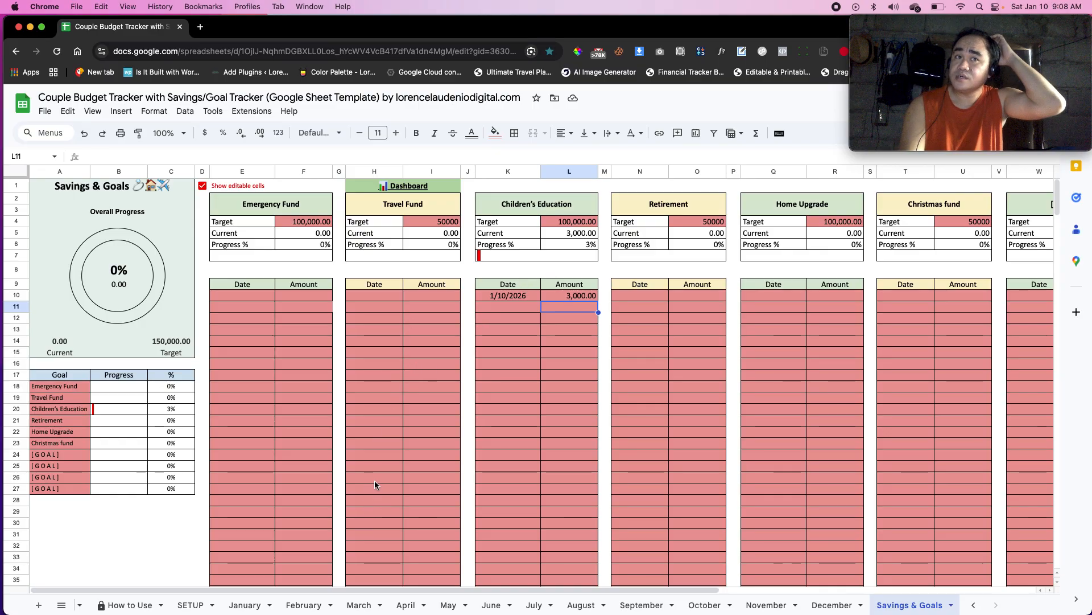
Trace the Dashboard's Total Current formula in M8 to cell A14 and the Emergency Fund's F5 on the Savings & Goals sheet.
click(188, 605)
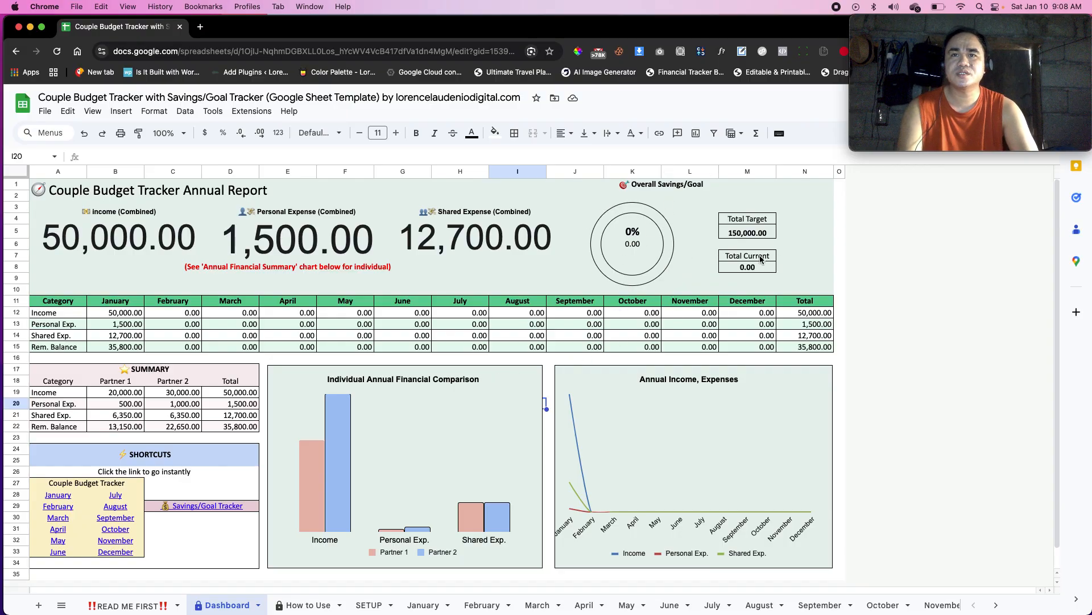
click(762, 269)
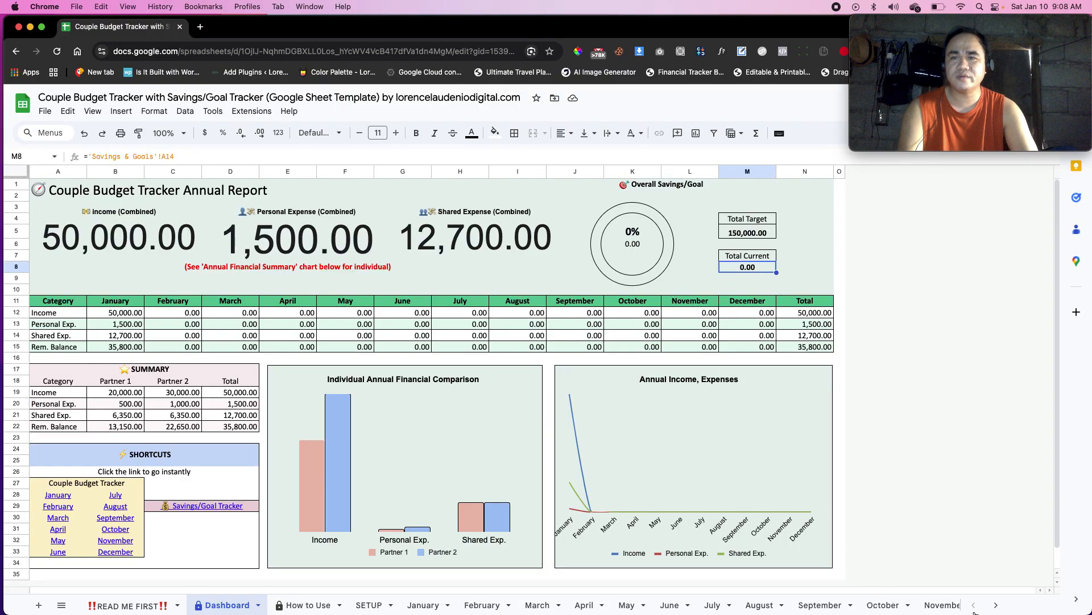
click(995, 605)
click(929, 608)
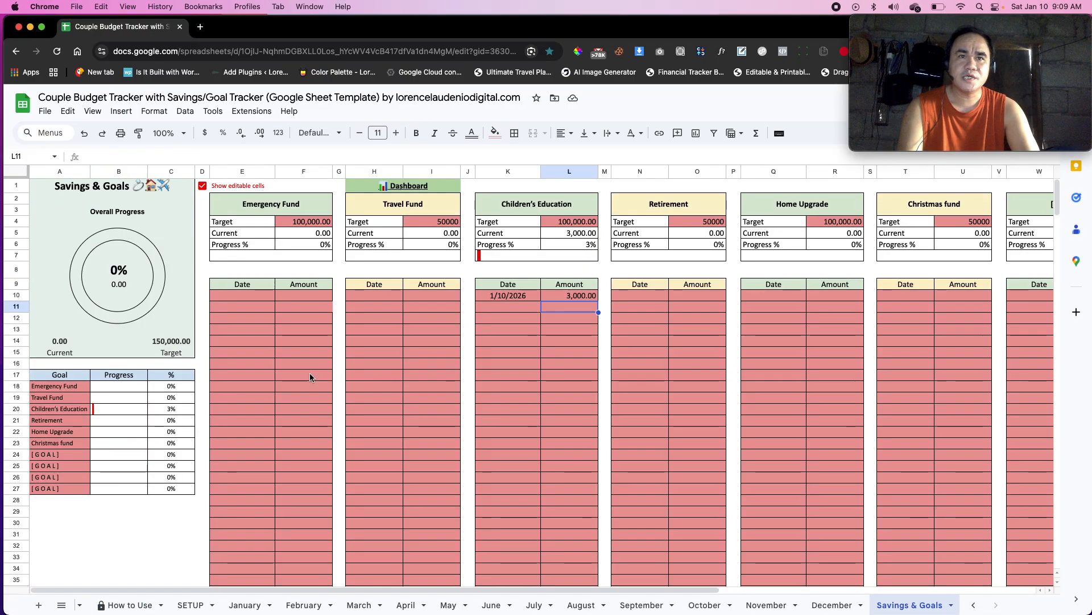
click(65, 342)
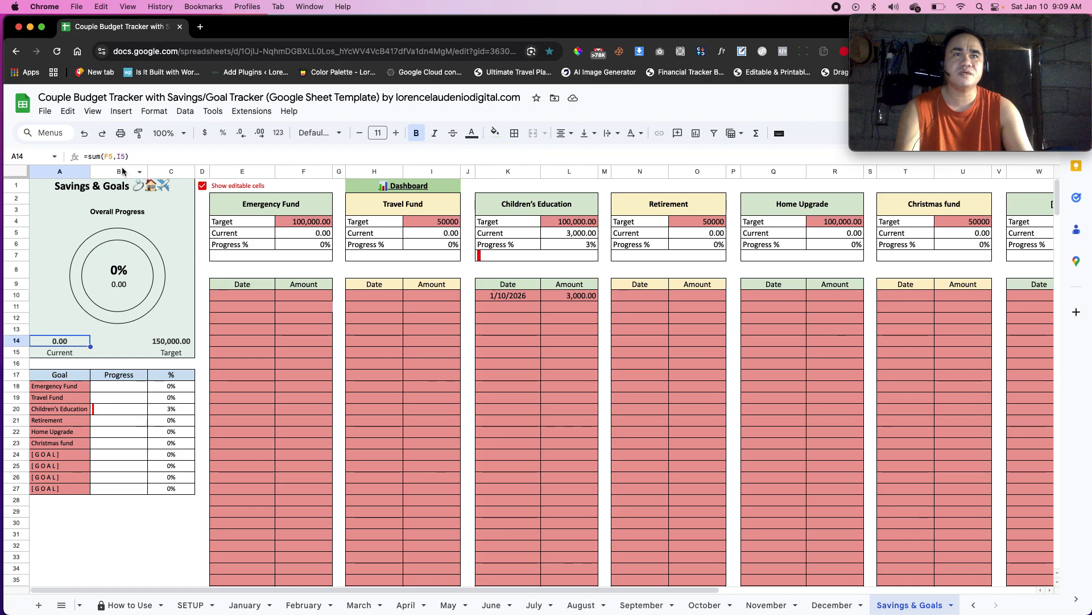
click(315, 234)
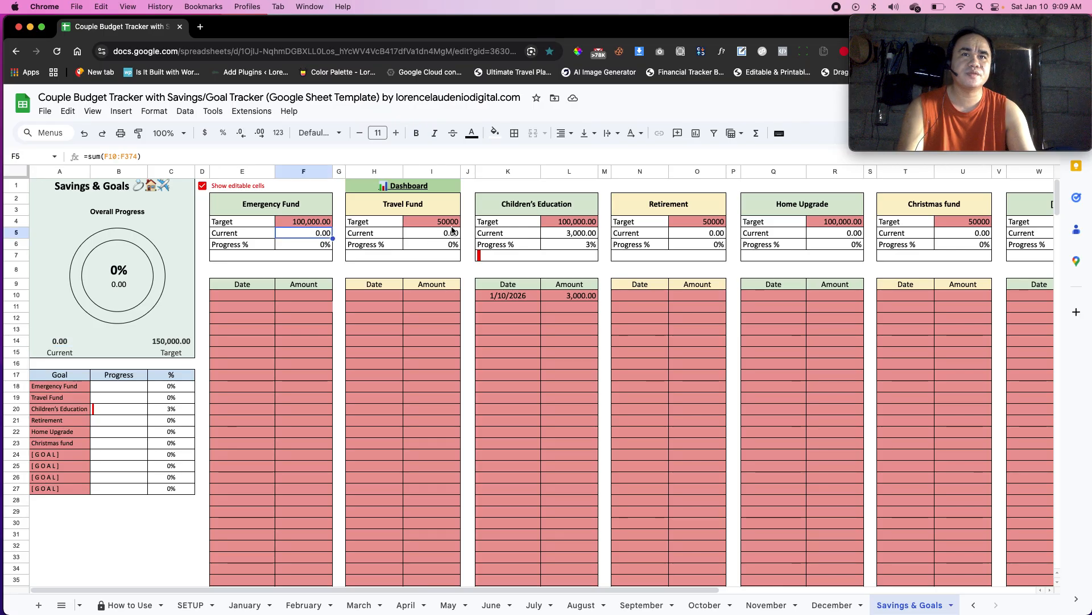
Extend the overall Current formula in A14 with the Current cells L5, O5, R5 and U5.
click(73, 340)
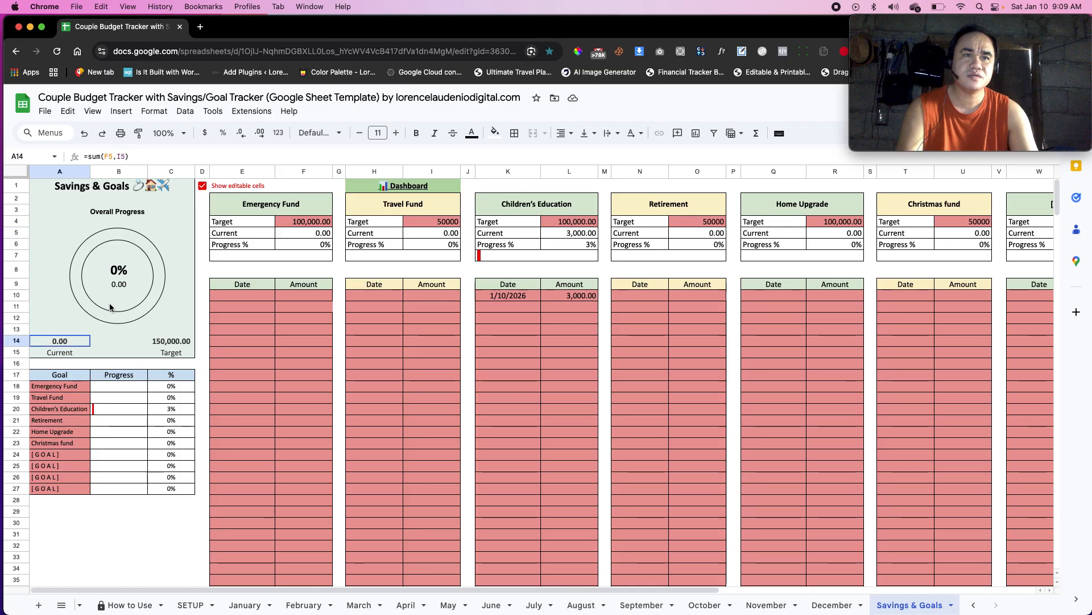
click(125, 157)
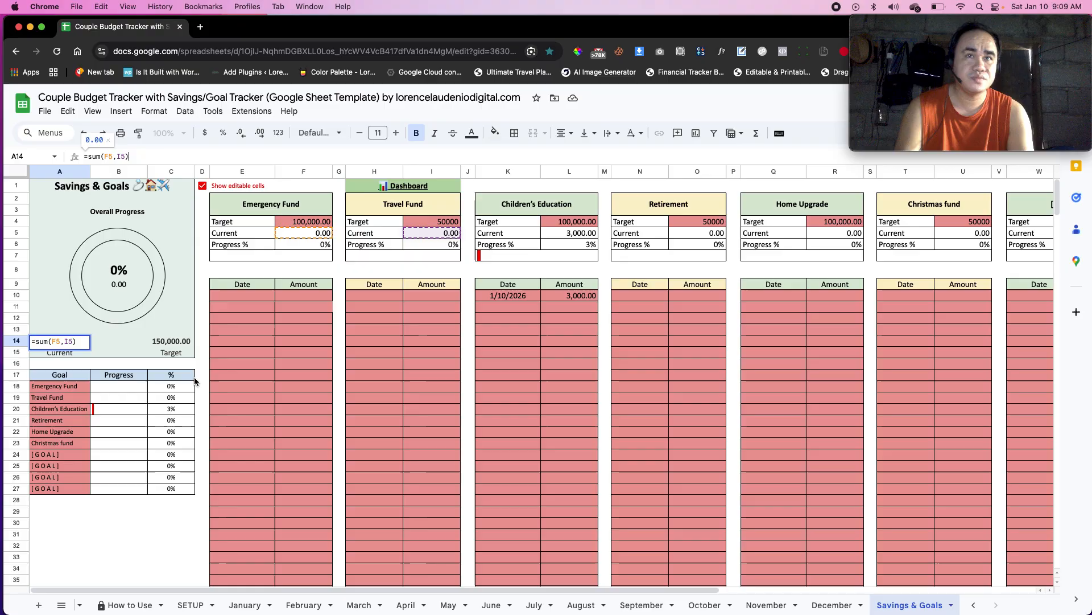
text(,l5)
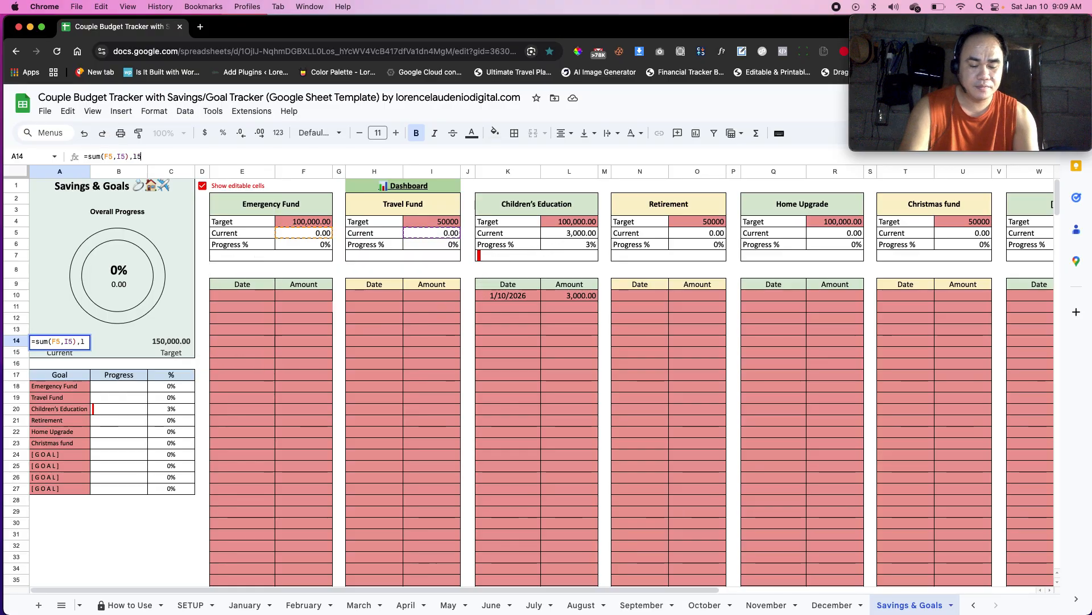
click(582, 234)
text(,)
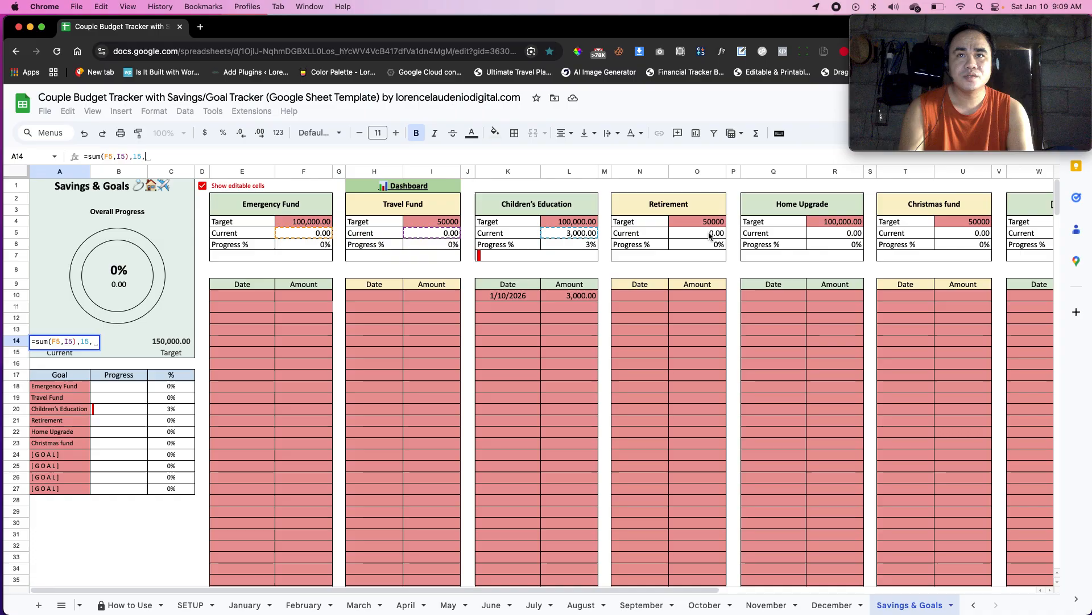
text(o5,)
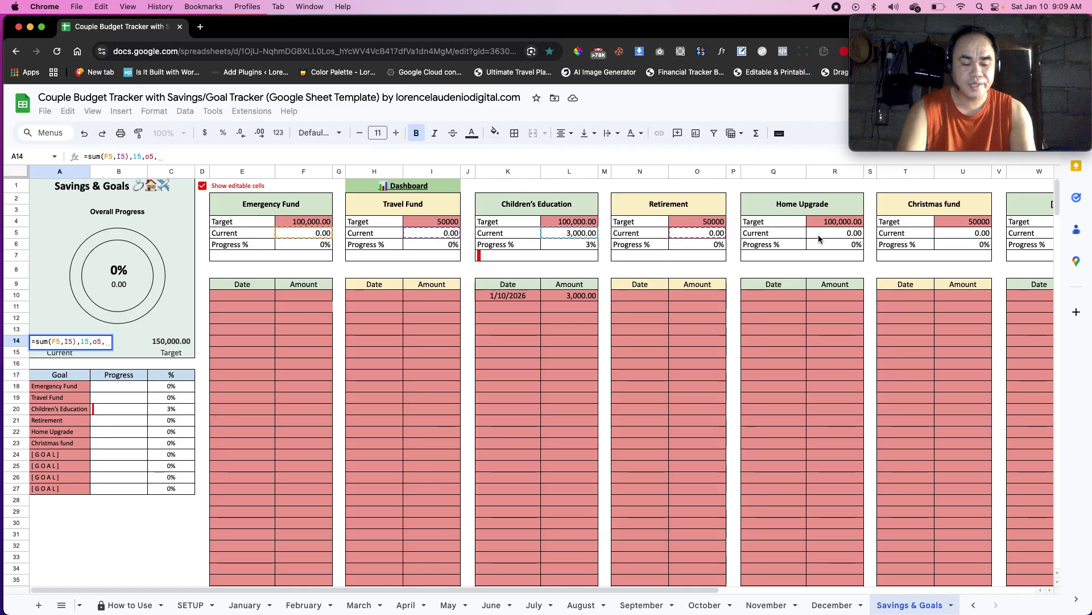
text(r5, )
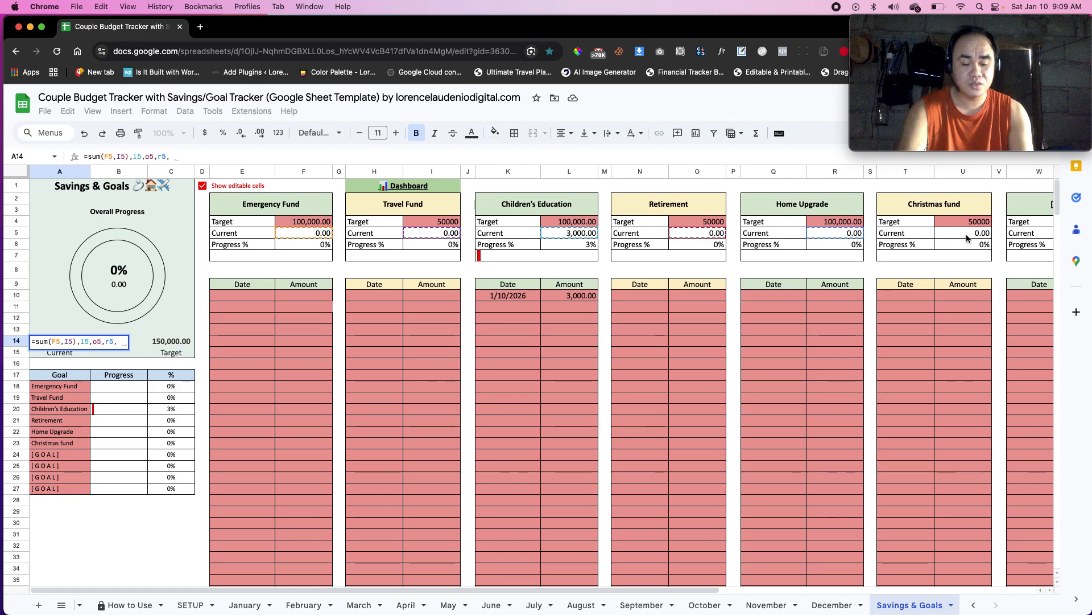
text(u5,)
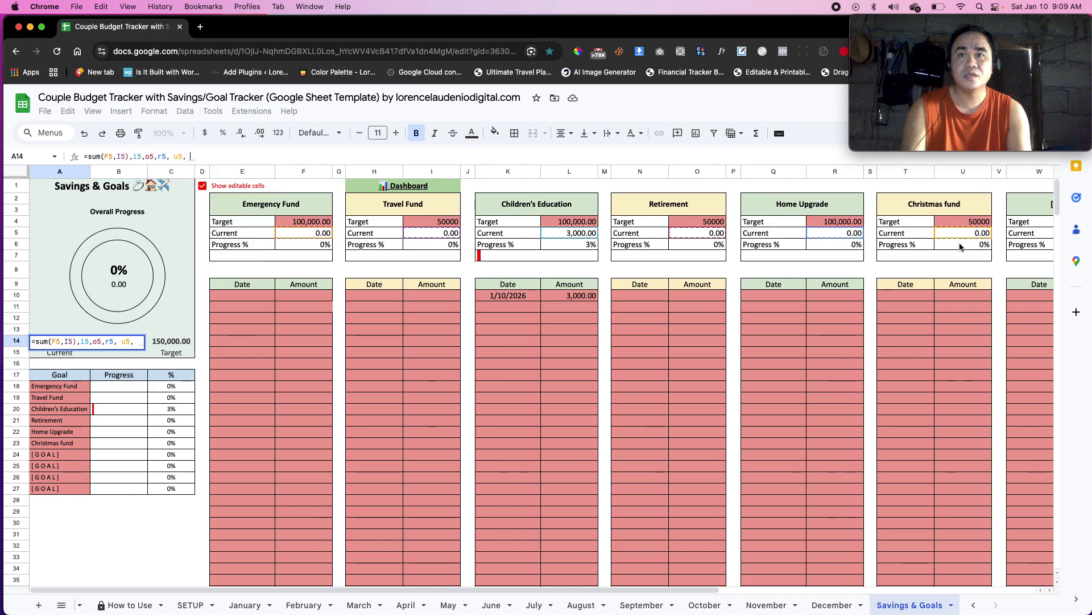
Add the four unnamed goals' Current cells X5, AA5, AD5 and AG5 to the A14 formula and enter it.
drag(659, 595, 978, 578)
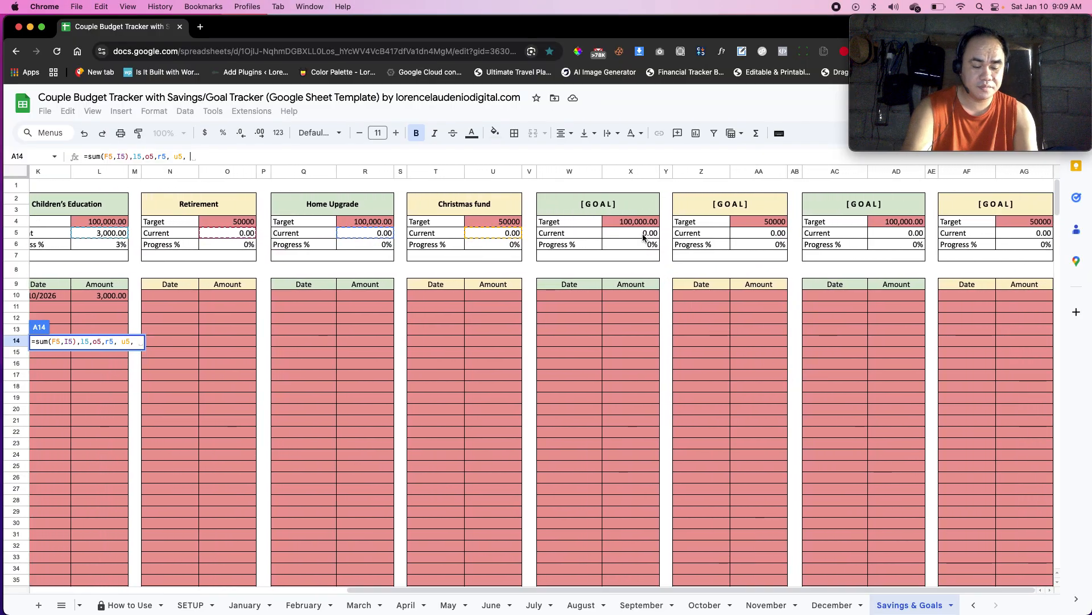
text(x5,)
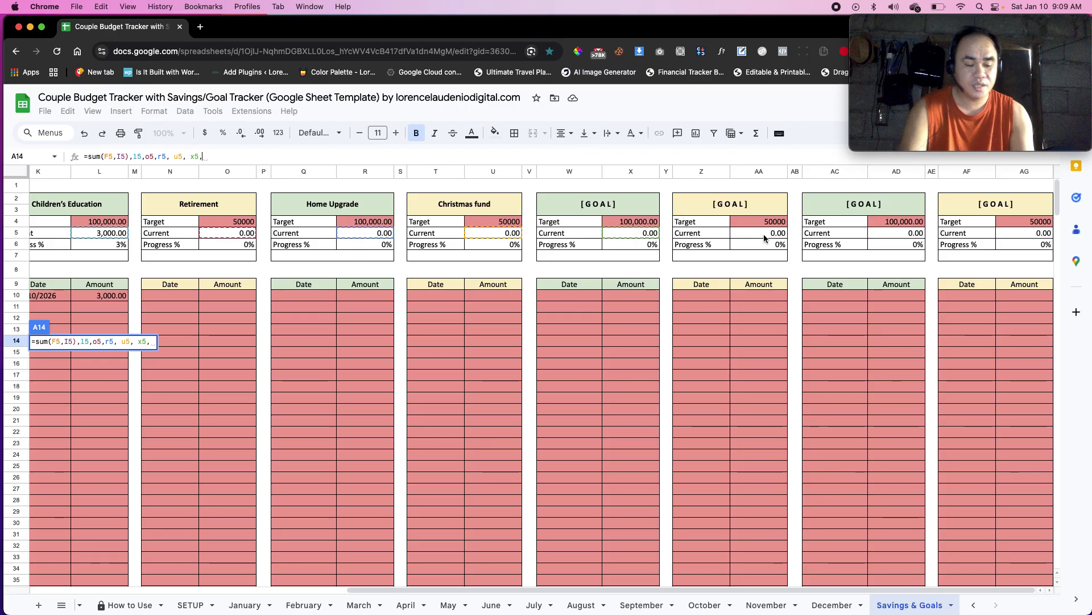
text(aa5,)
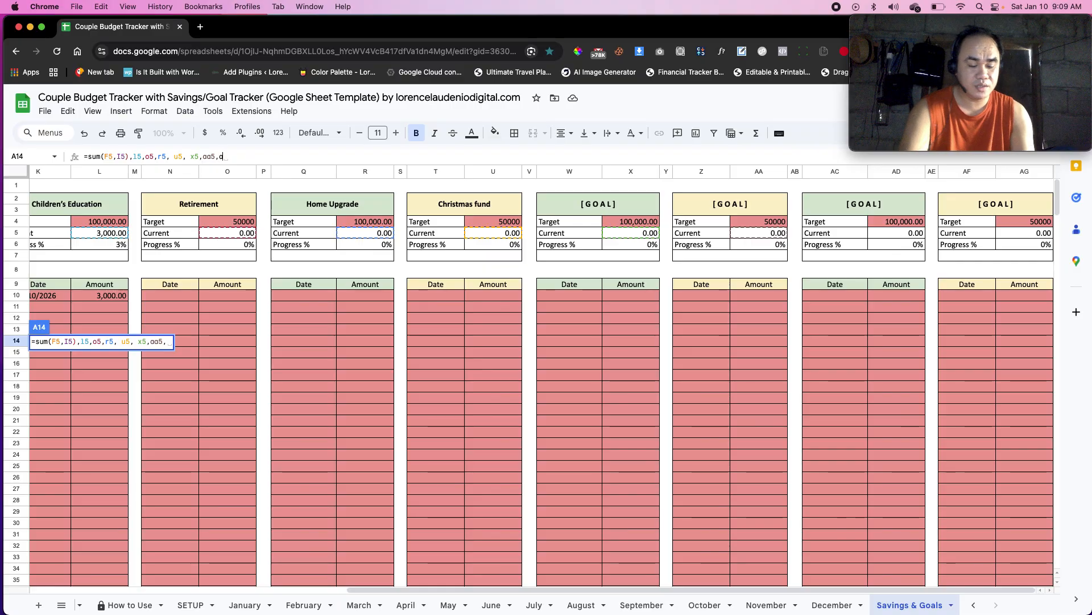
text(ad5,)
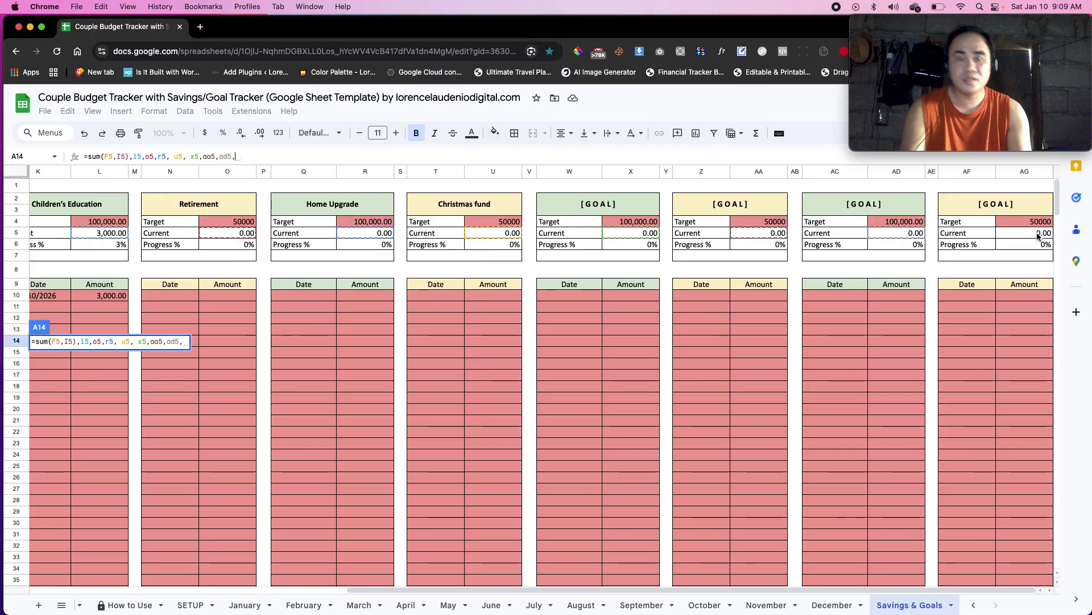
text(ag5,)
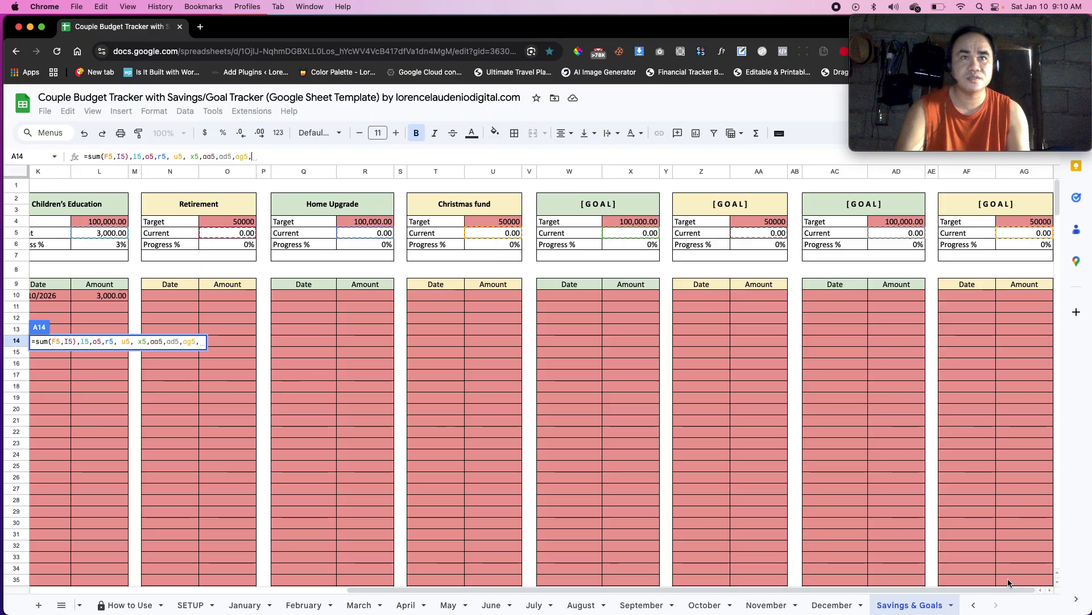
key(BackSpace)
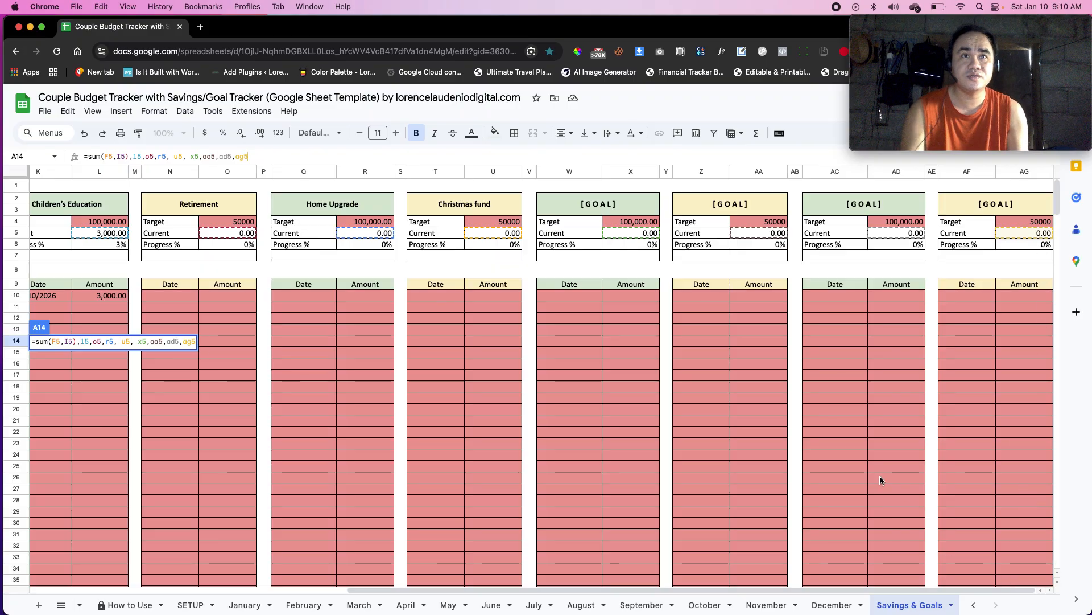
key(Return)
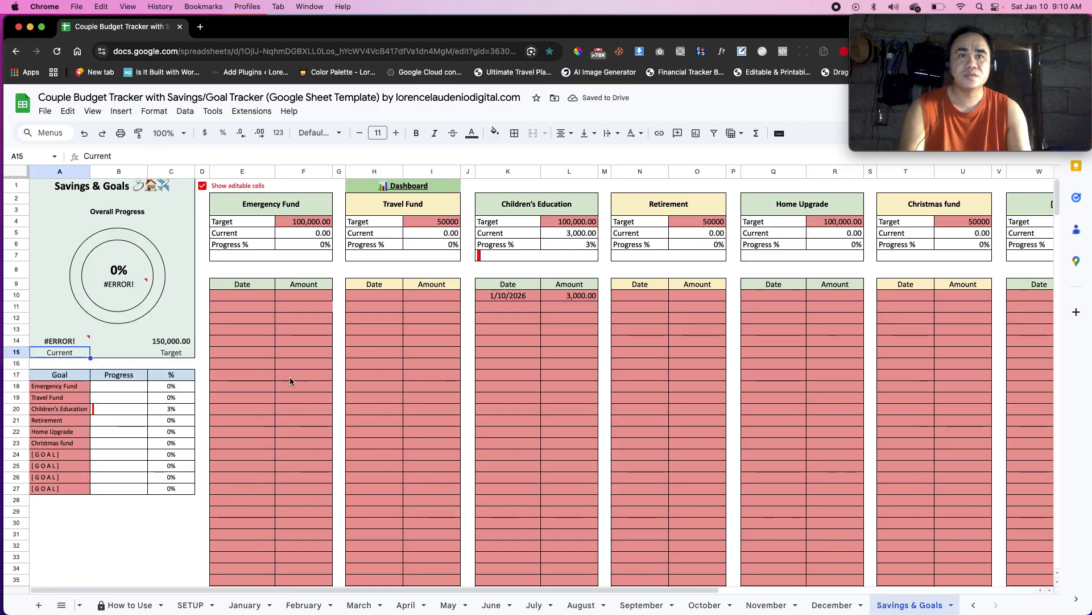
Correct the A14 formula by moving the closing parenthesis of SUM from after I5 to after AG5.
click(77, 340)
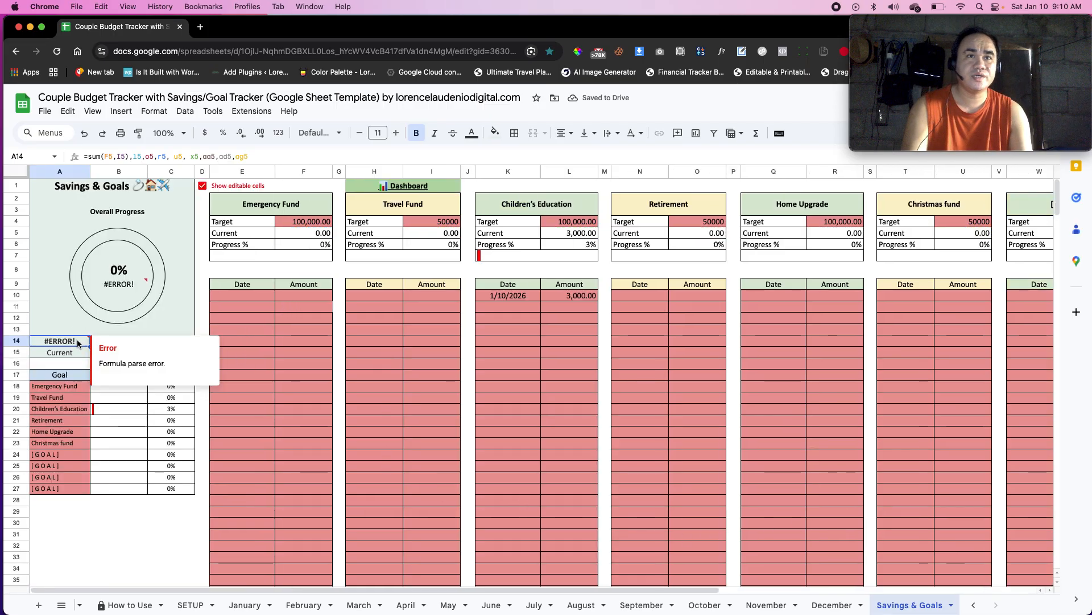
click(126, 156)
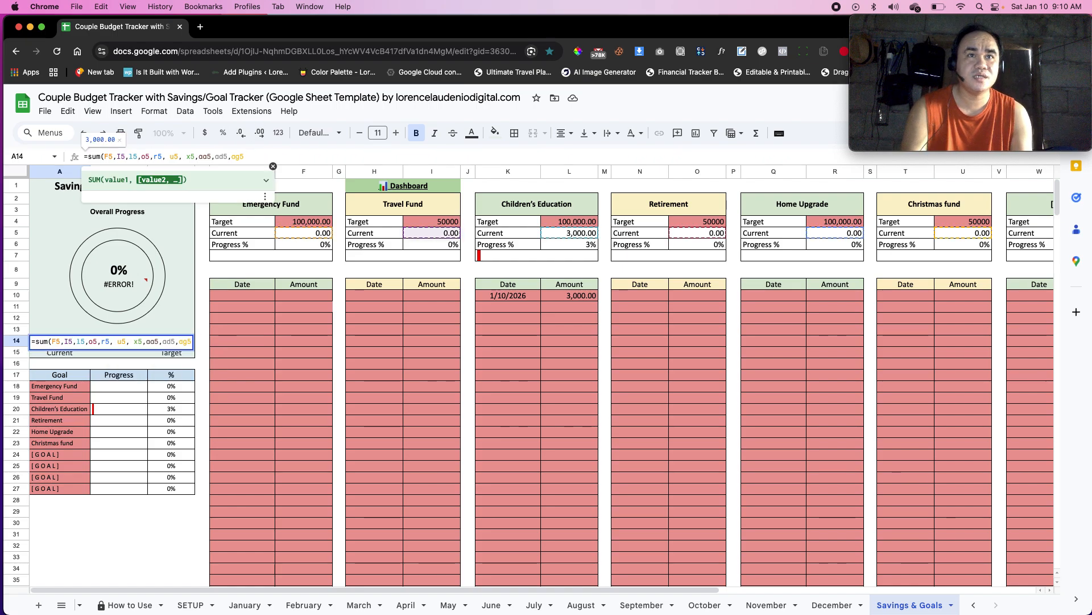
click(255, 154)
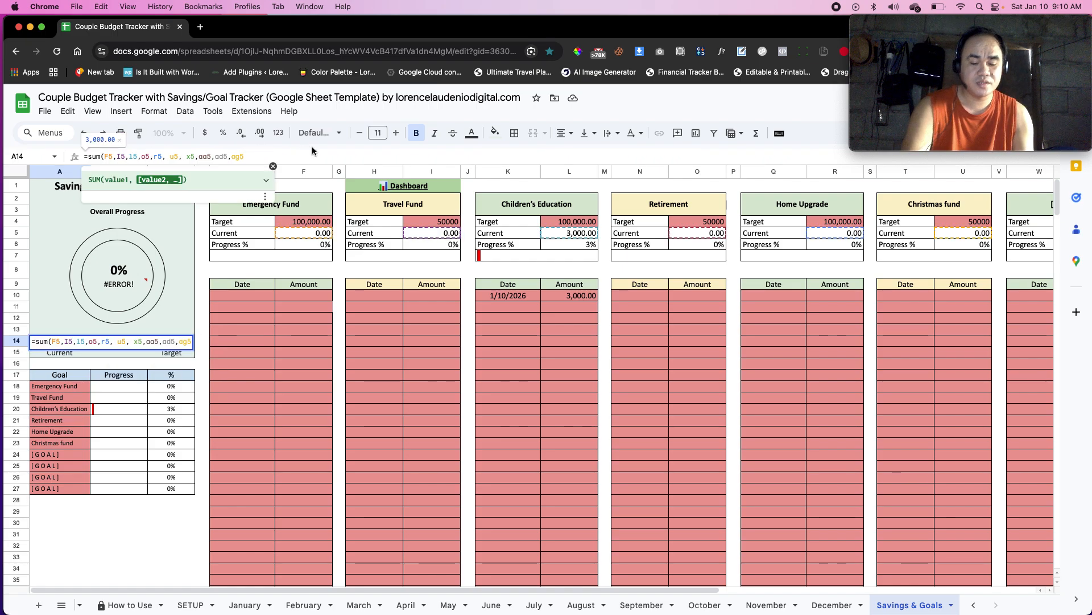
text())
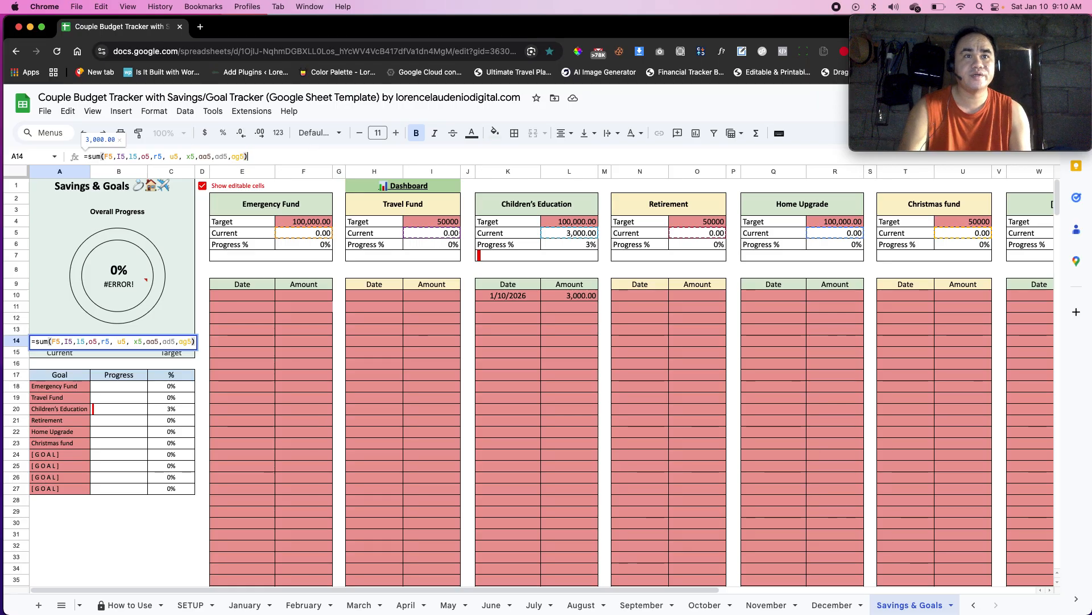
key(Return)
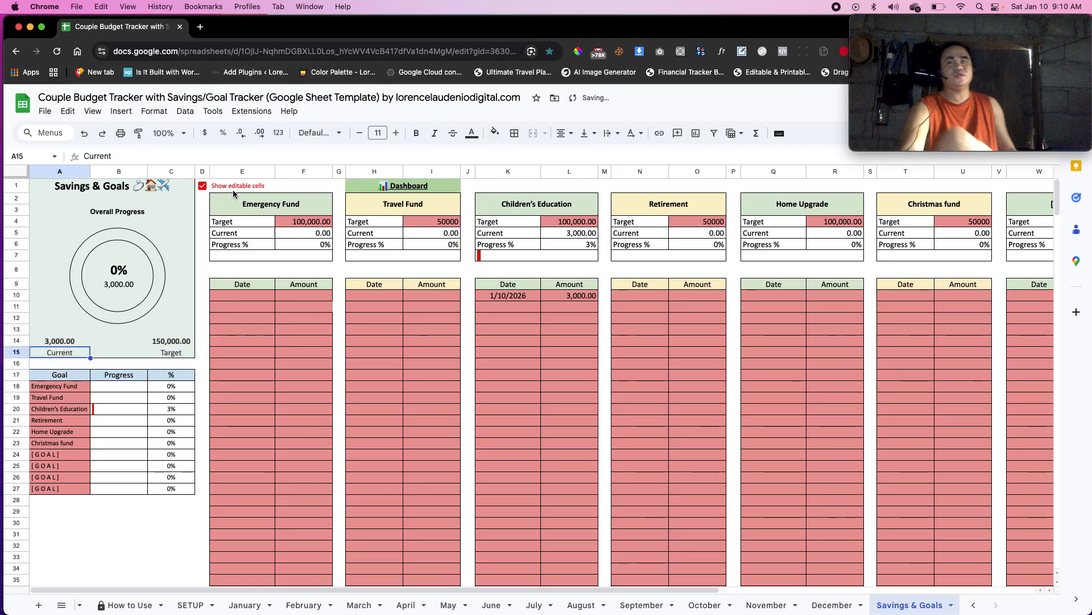
Check the data range, label and value settings of the Overall Progress doughnut chart.
click(162, 278)
click(170, 211)
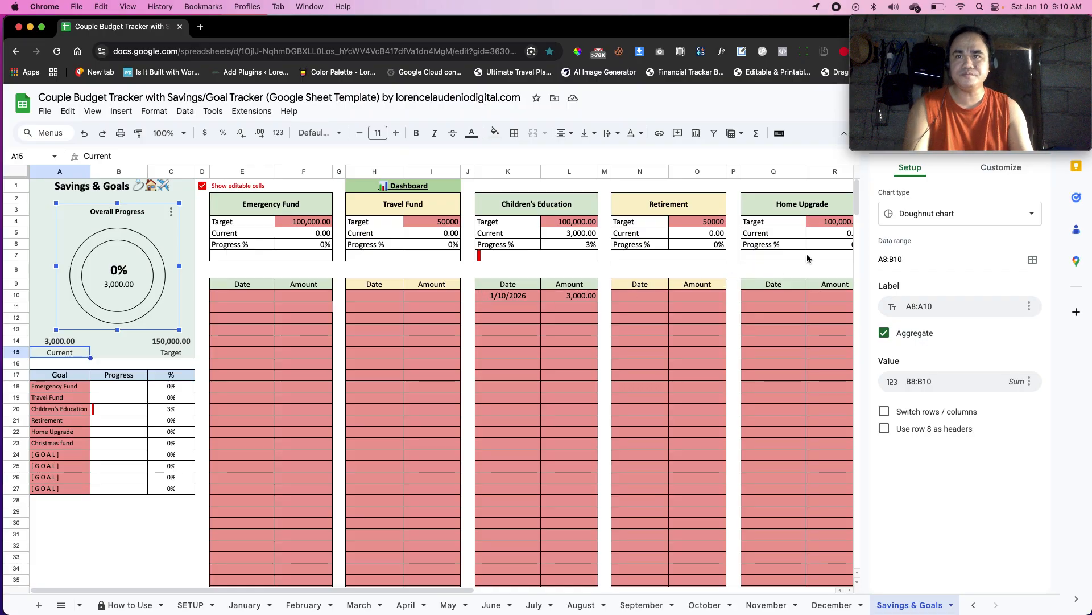
click(915, 261)
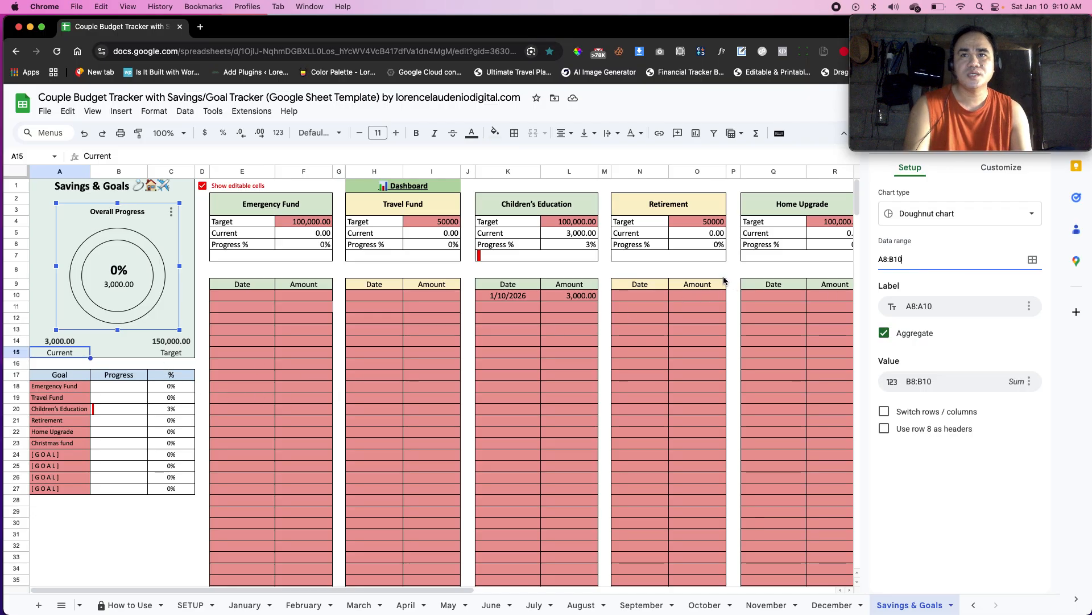
click(211, 330)
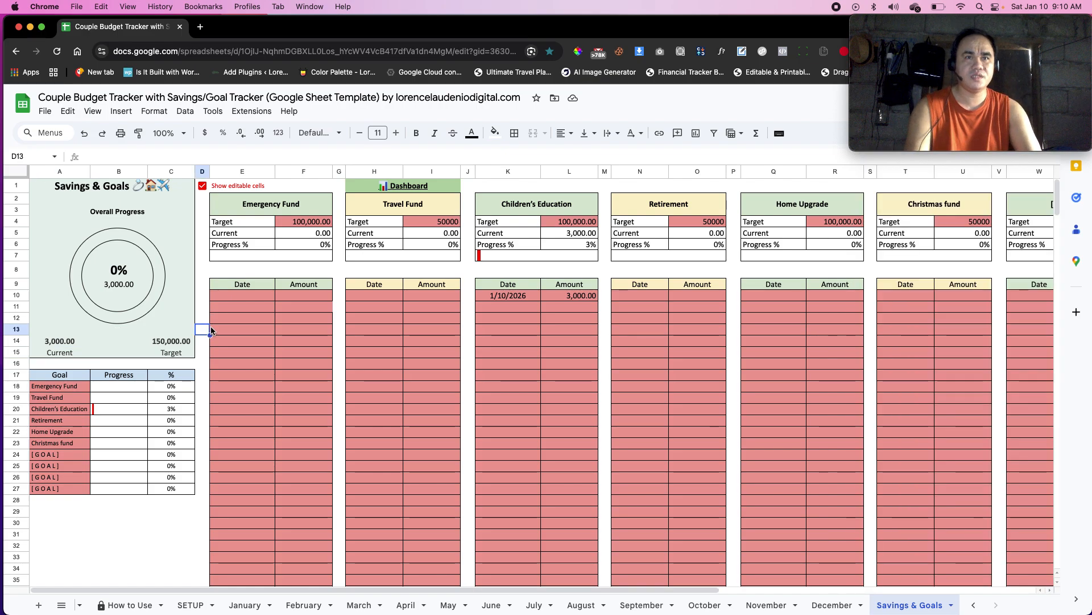
Examine the formulas in cells B8, B9 and B10 that feed the Overall Progress chart.
key(Up)
key(Up)
key(Left)
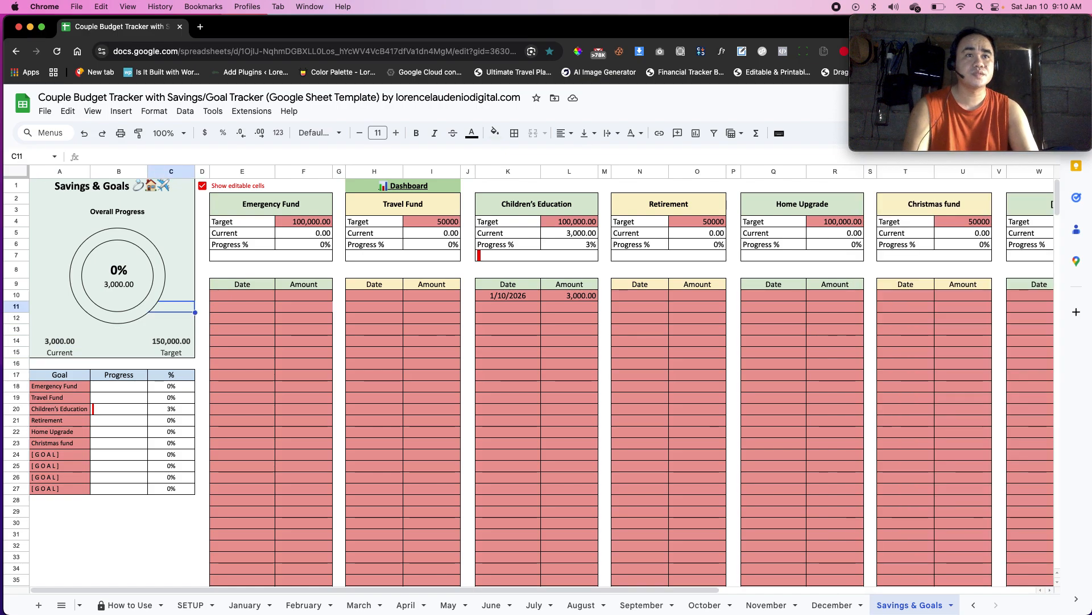
key(Up)
key(Left)
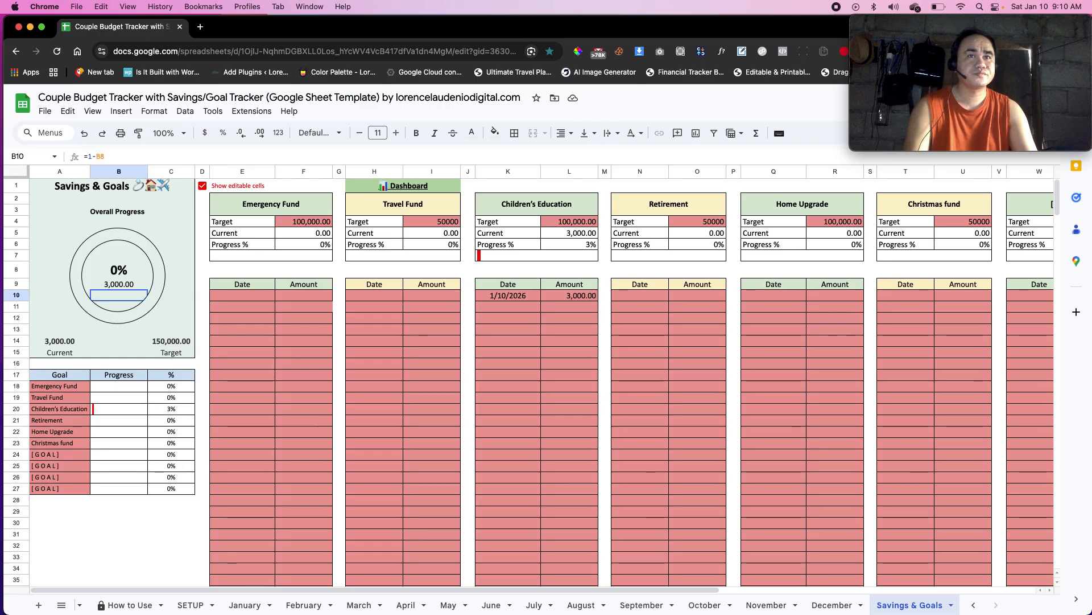
key(Up)
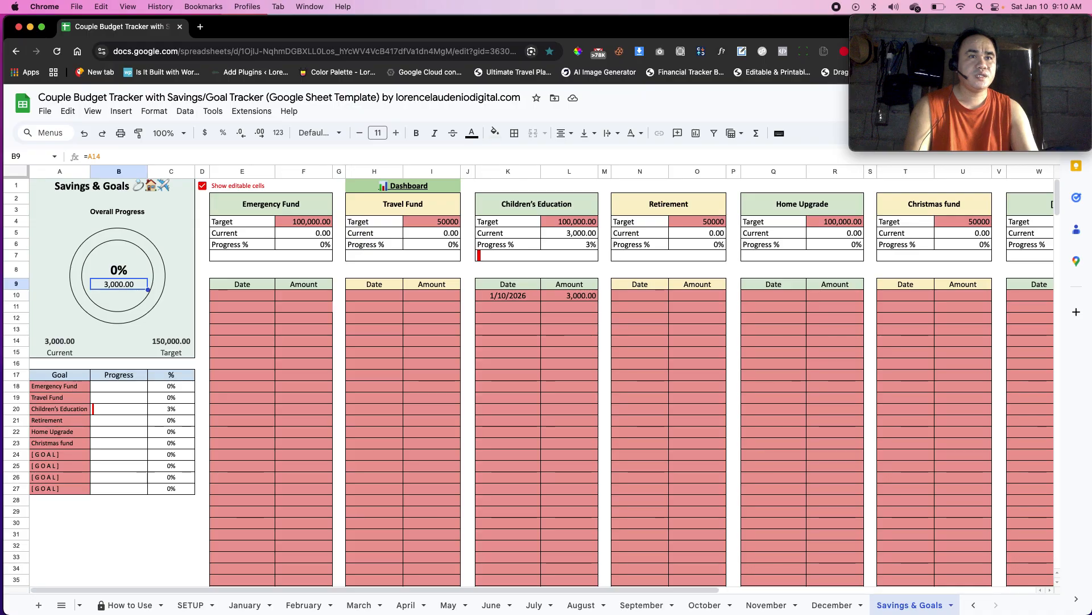
key(Down)
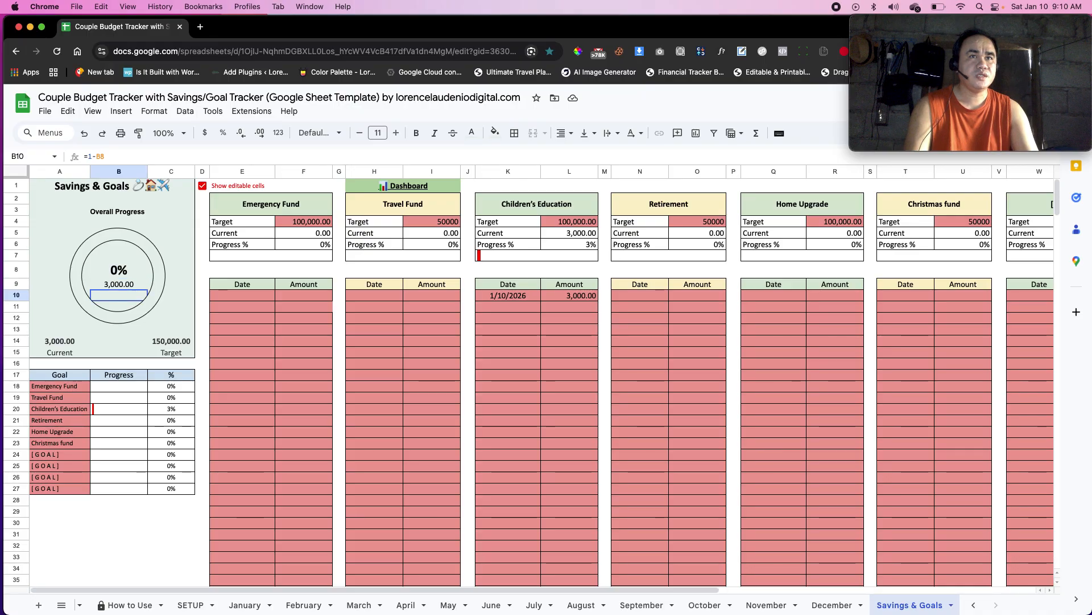
key(Up)
key(Up)
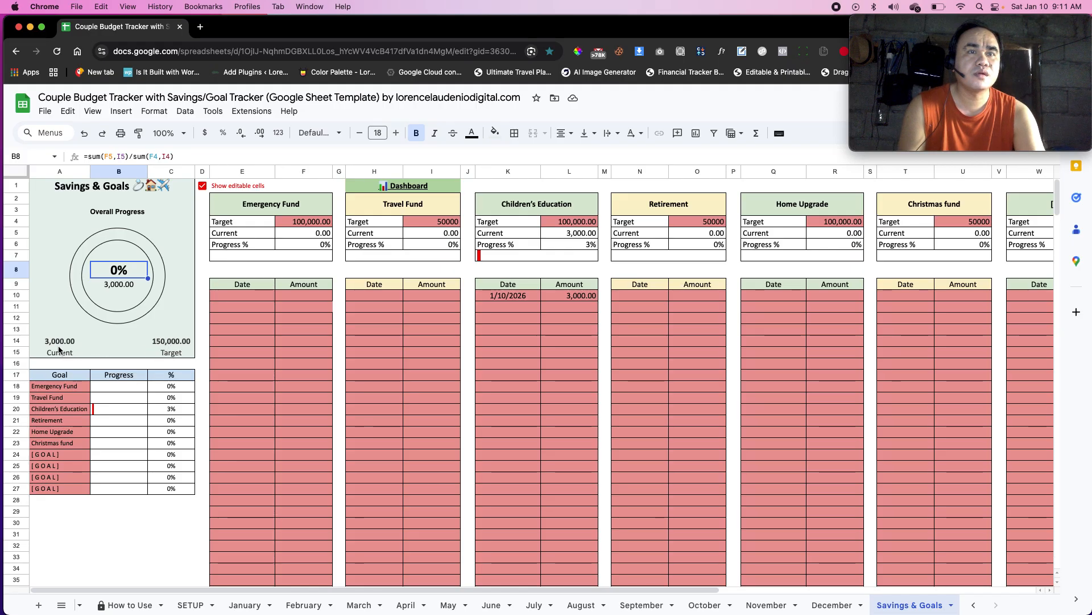
Replace the SUM numerator in the B8 progress formula with a reference to the overall Current total in A14.
click(130, 156)
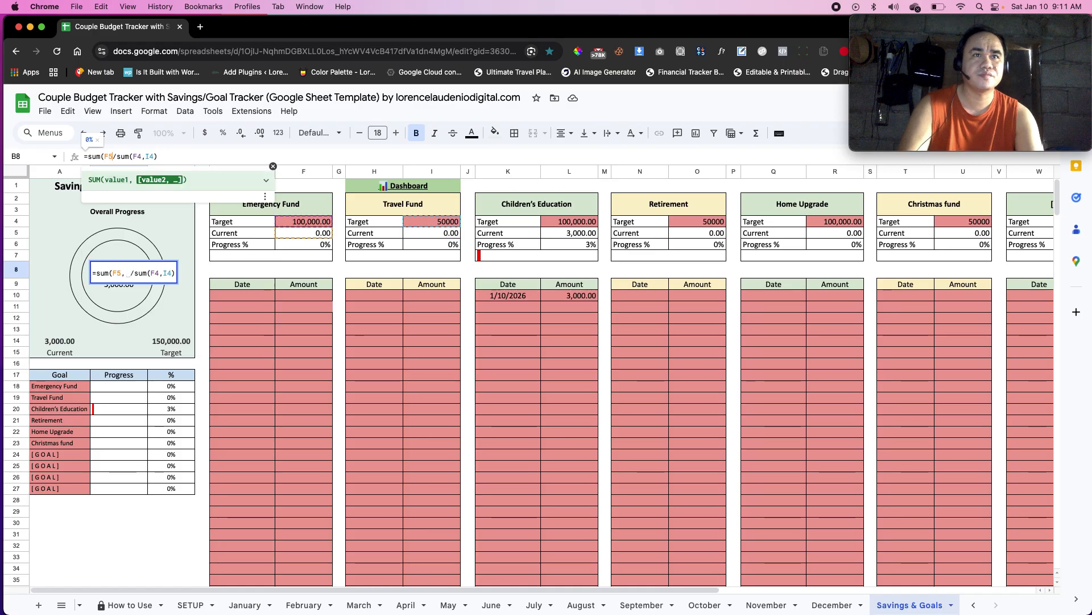
key(BackSpace)
key(BackSpace)
key(BackSpace)
key(BackSpace)
key(BackSpace)
key(BackSpace)
key(BackSpace)
key(BackSpace)
key(BackSpace)
key(BackSpace)
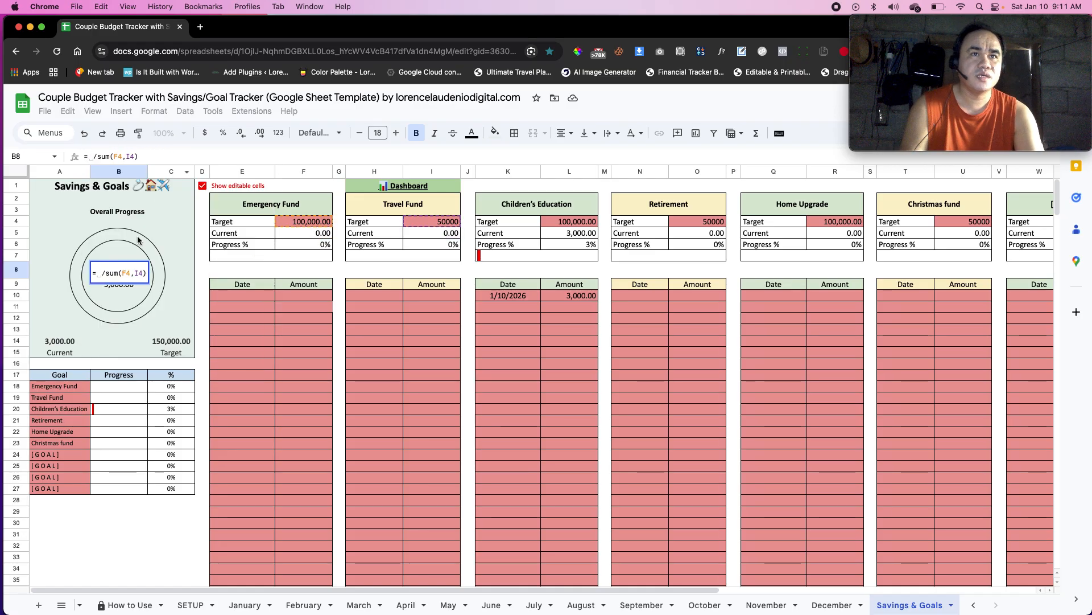
click(59, 341)
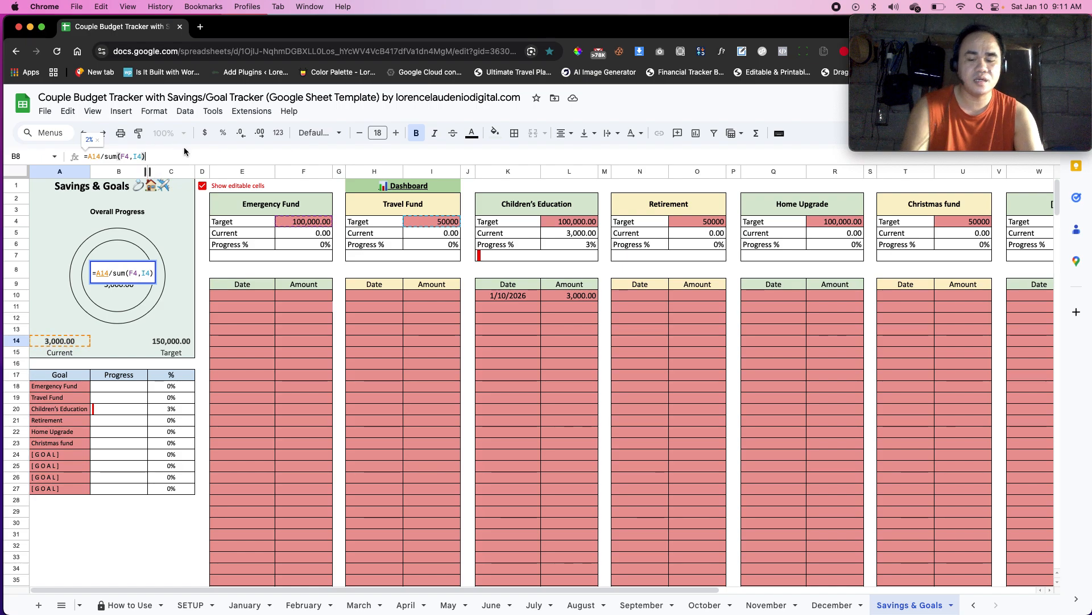
Replace the SUM divisor with the overall Target cell C14 and enter B8 as =A14/C14.
key(BackSpace)
key(BackSpace)
key(BackSpace)
key(BackSpace)
key(BackSpace)
key(BackSpace)
key(BackSpace)
key(BackSpace)
key(BackSpace)
key(BackSpace)
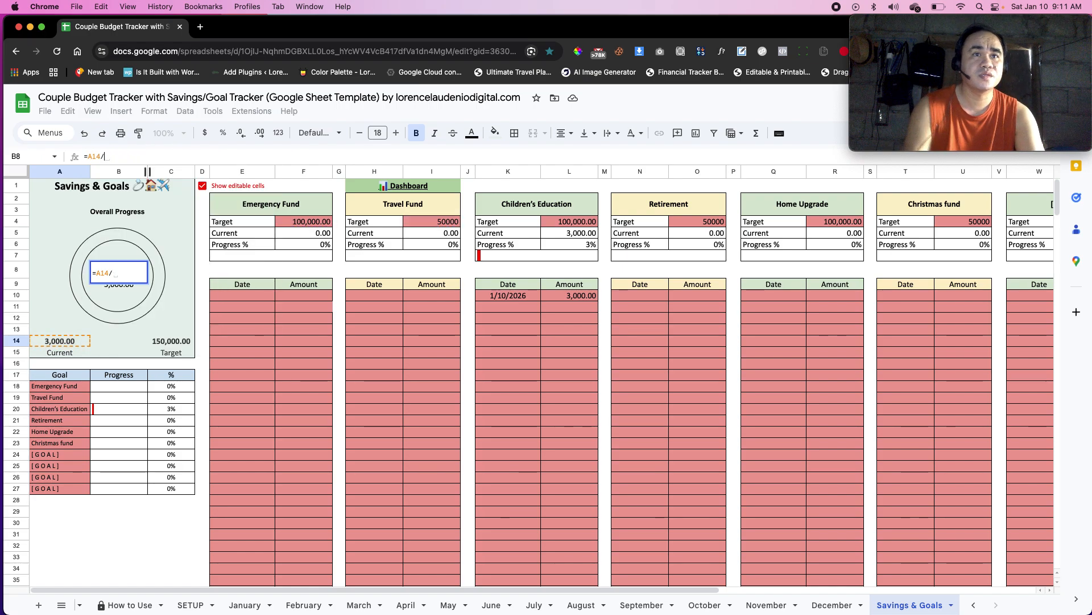
click(177, 345)
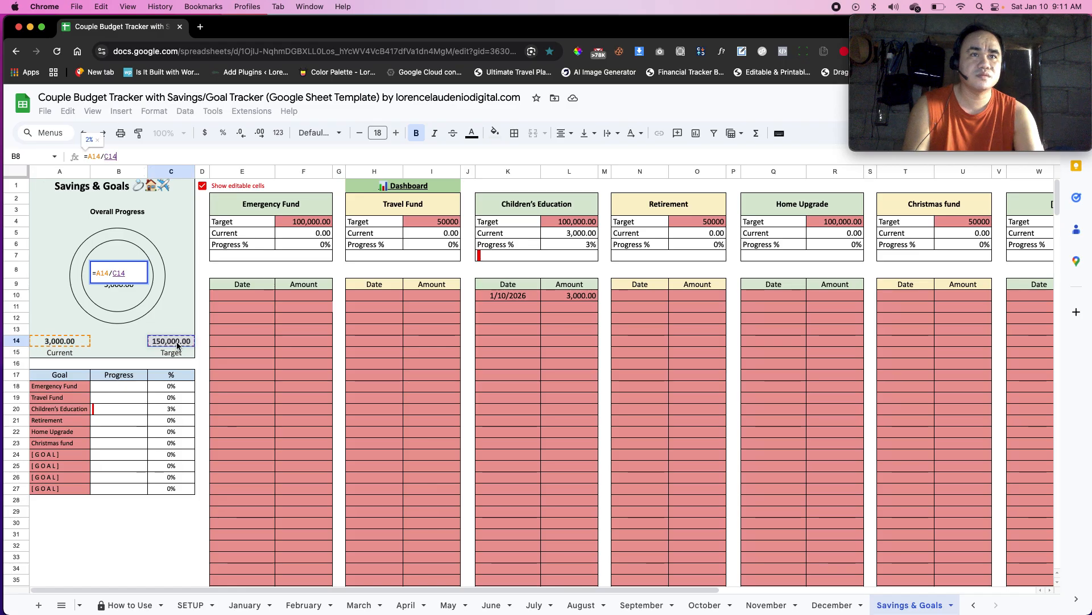
key(Return)
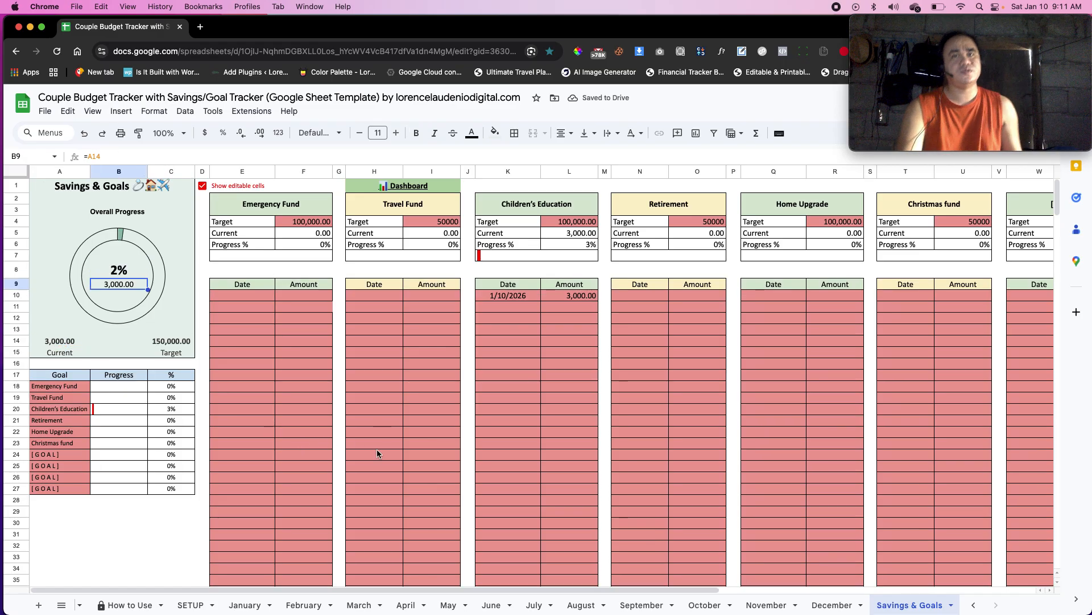
click(307, 408)
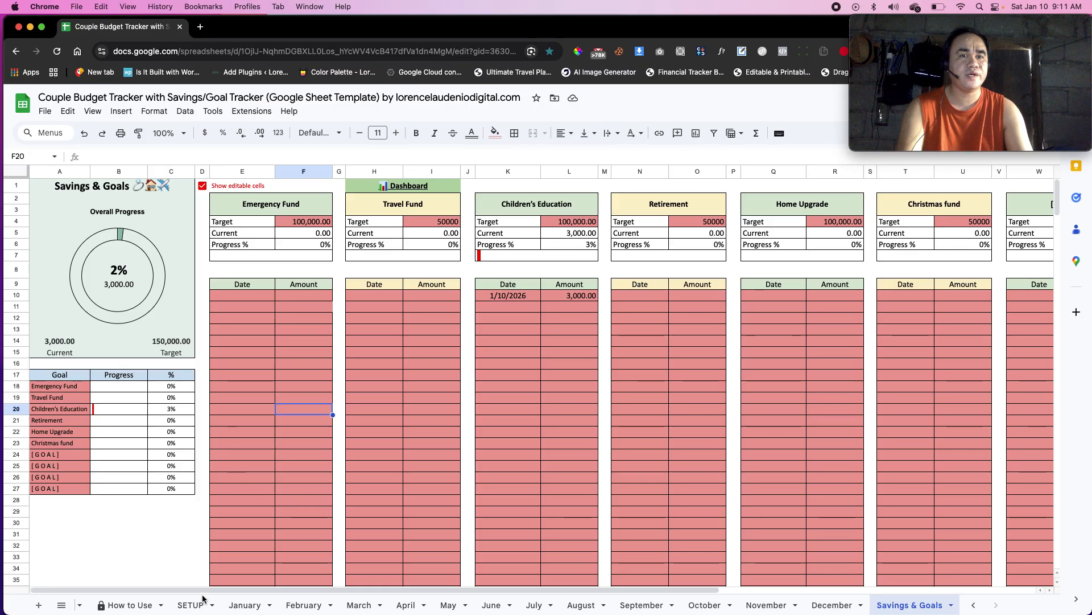
Switch to the Dashboard sheet and follow its January shortcut to the monthly tracker.
scroll(170, 607, left, 3)
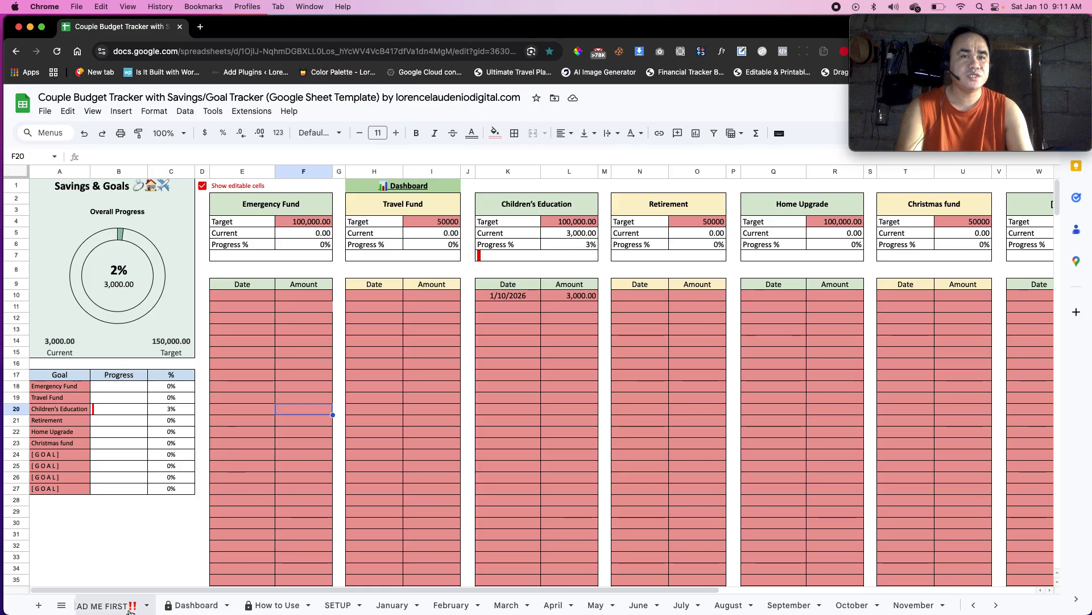
click(175, 607)
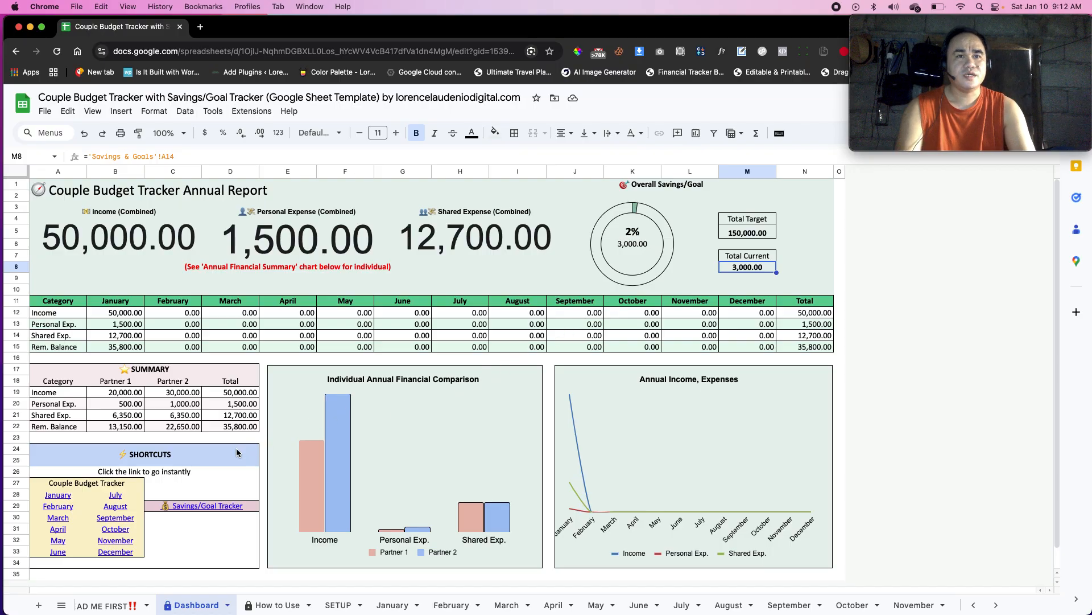
click(72, 461)
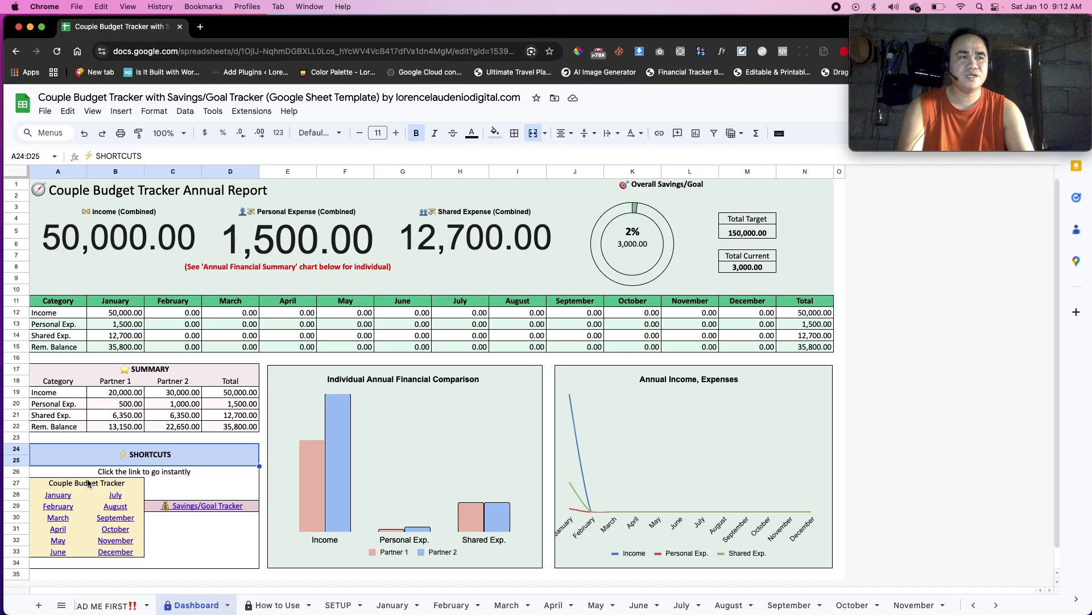
mouse_move(66, 498)
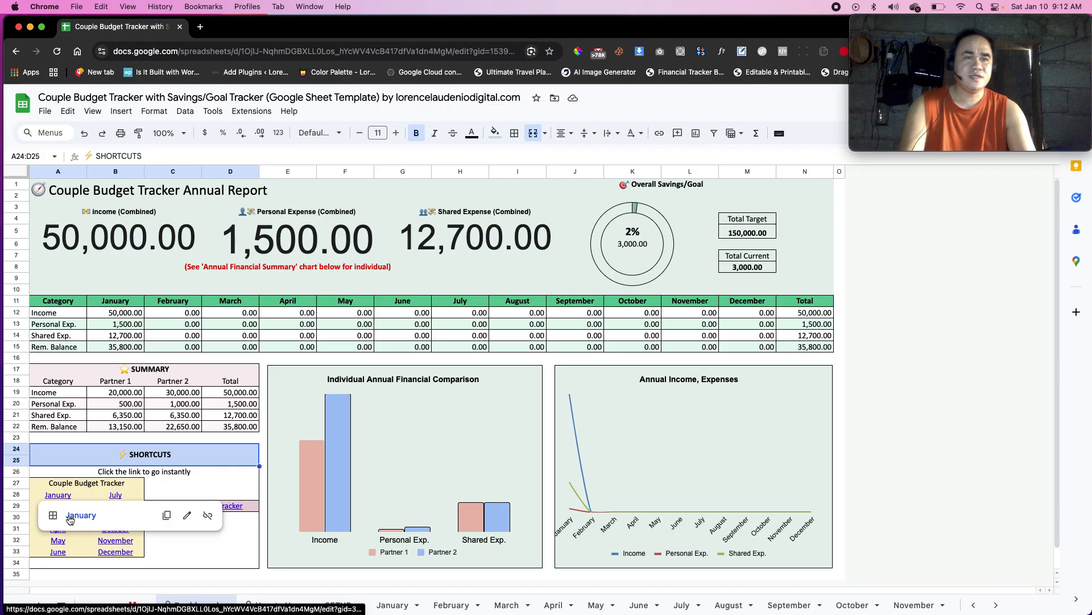
click(69, 518)
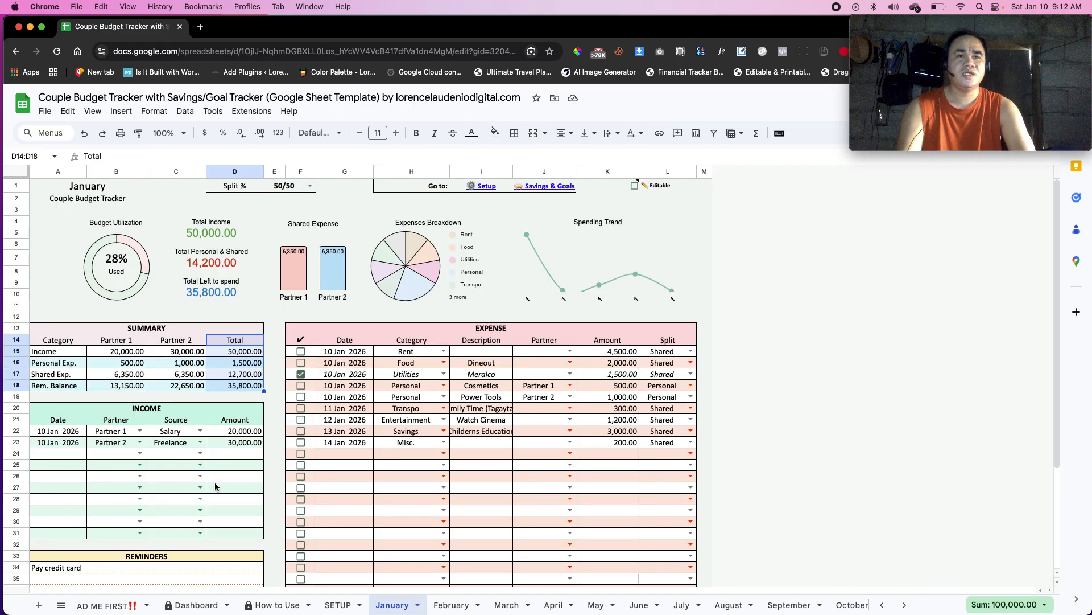
Follow the Dashboard's Savings/Goal Tracker shortcut and turn off the highlighting of editable cells on the Savings & Goals sheet.
click(203, 605)
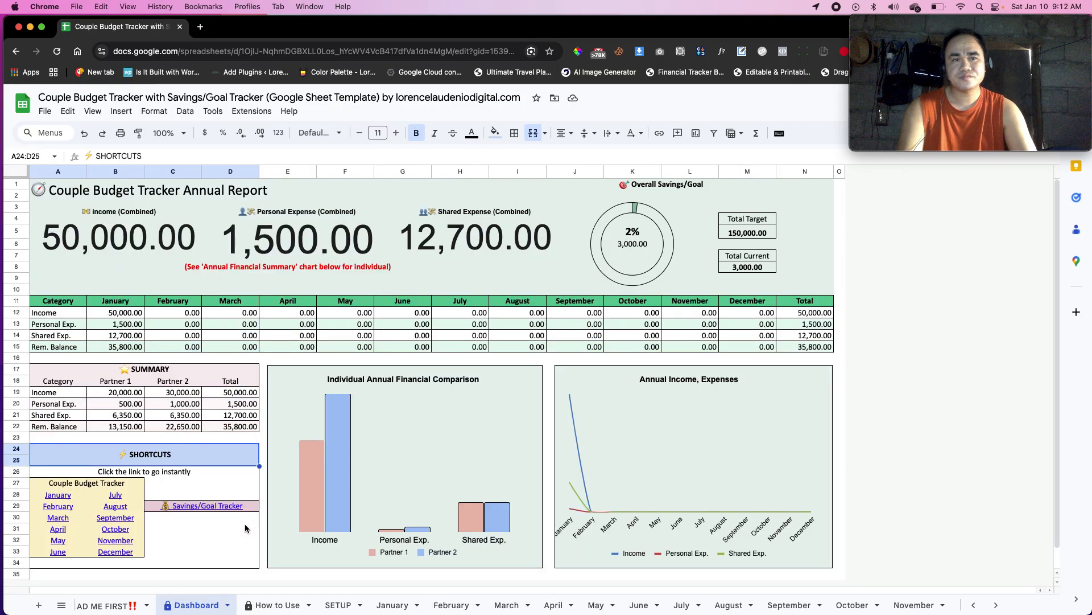
mouse_move(203, 506)
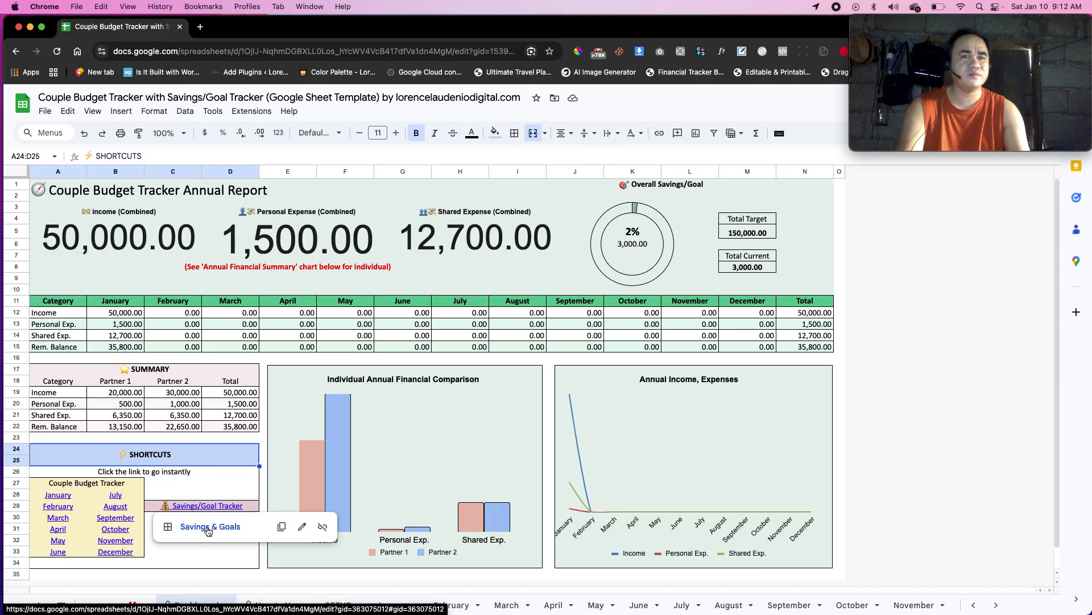
click(208, 528)
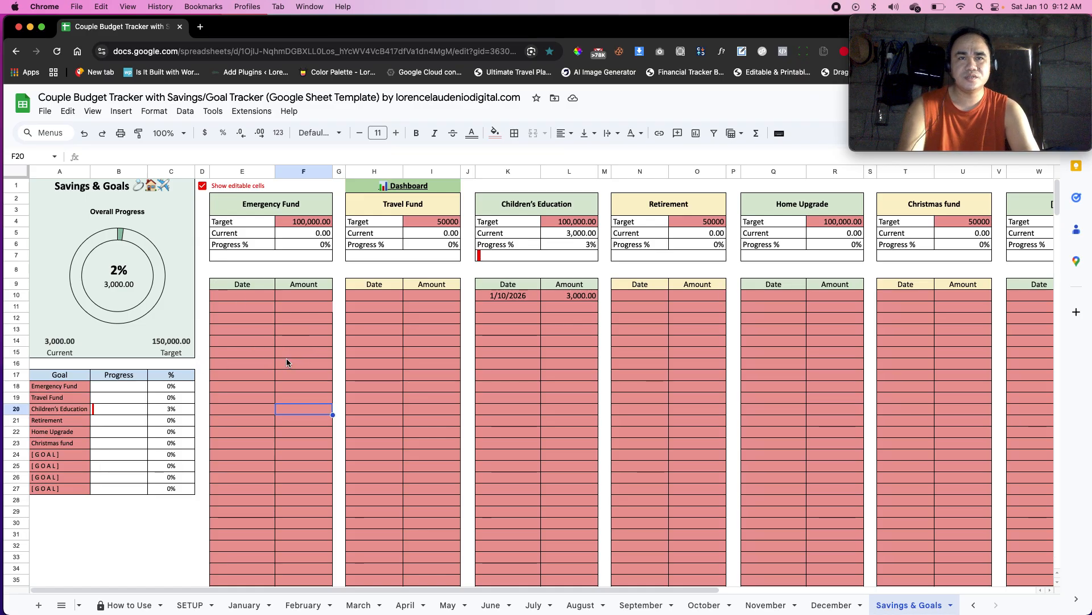
click(202, 186)
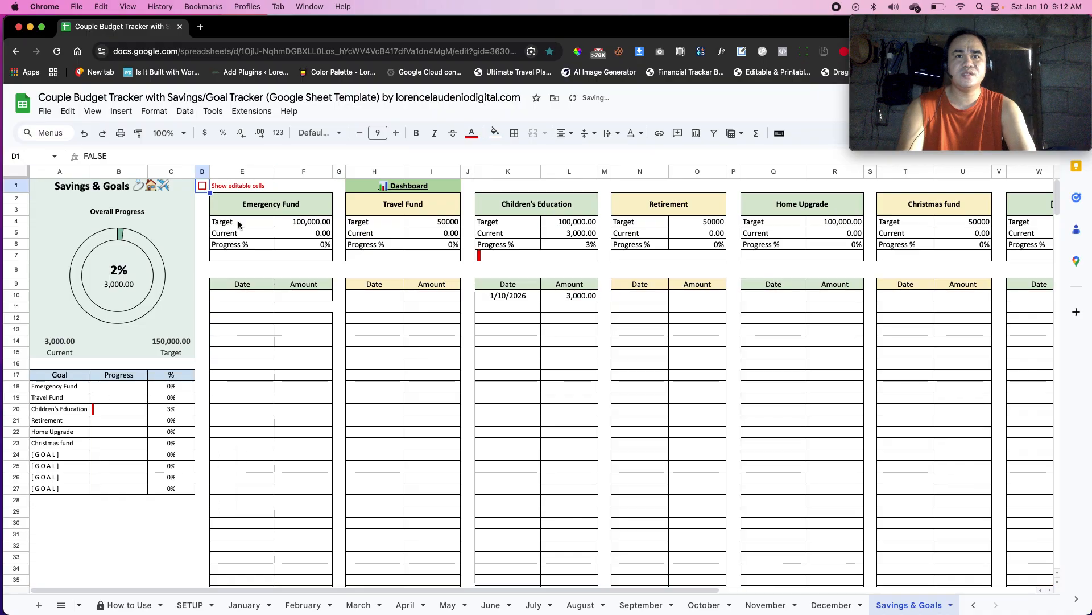
click(307, 330)
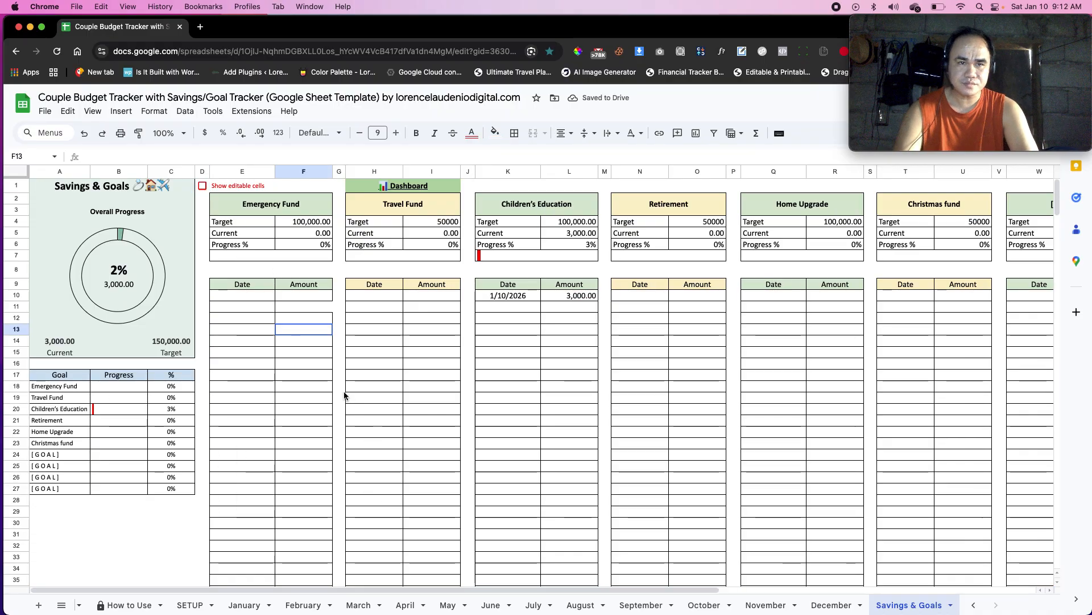
Follow the Dashboard's November shortcut to that month's tracker and return to the annual report.
scroll(227, 605, left, 5)
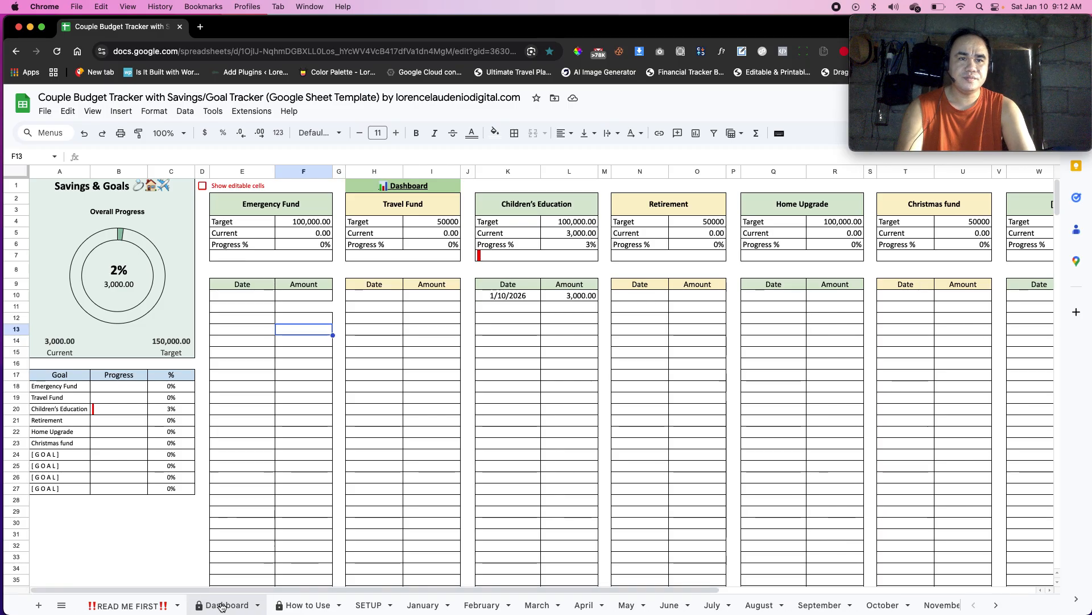
click(222, 606)
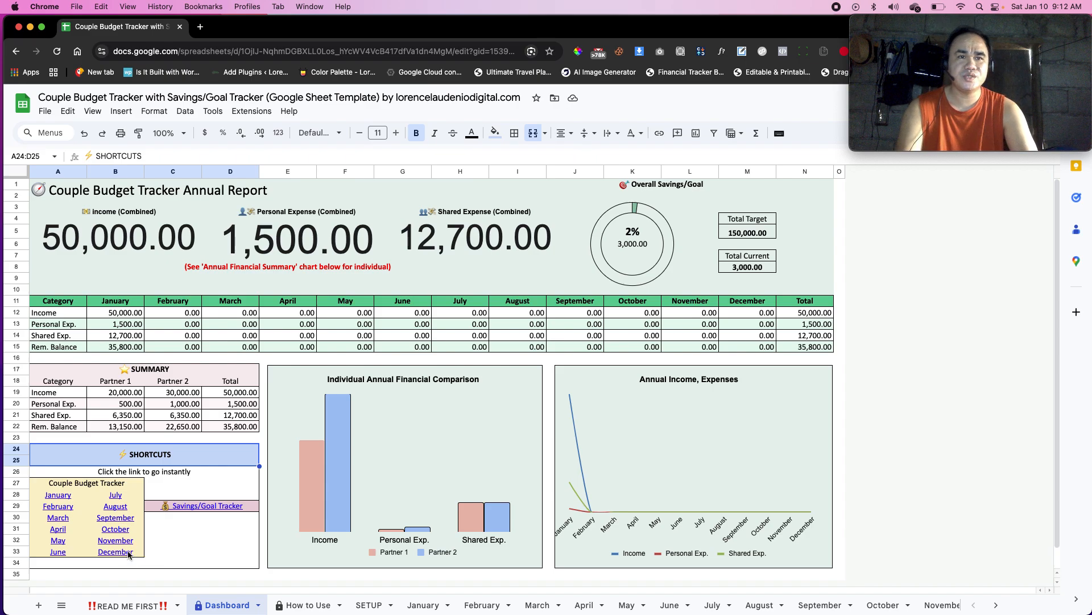
mouse_move(128, 542)
click(142, 566)
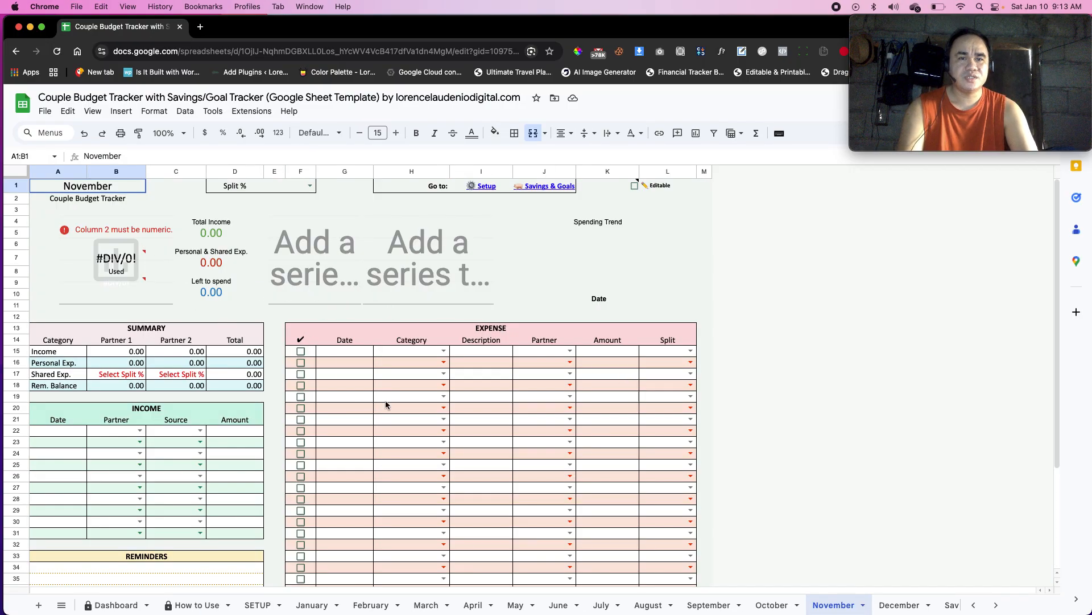
click(112, 604)
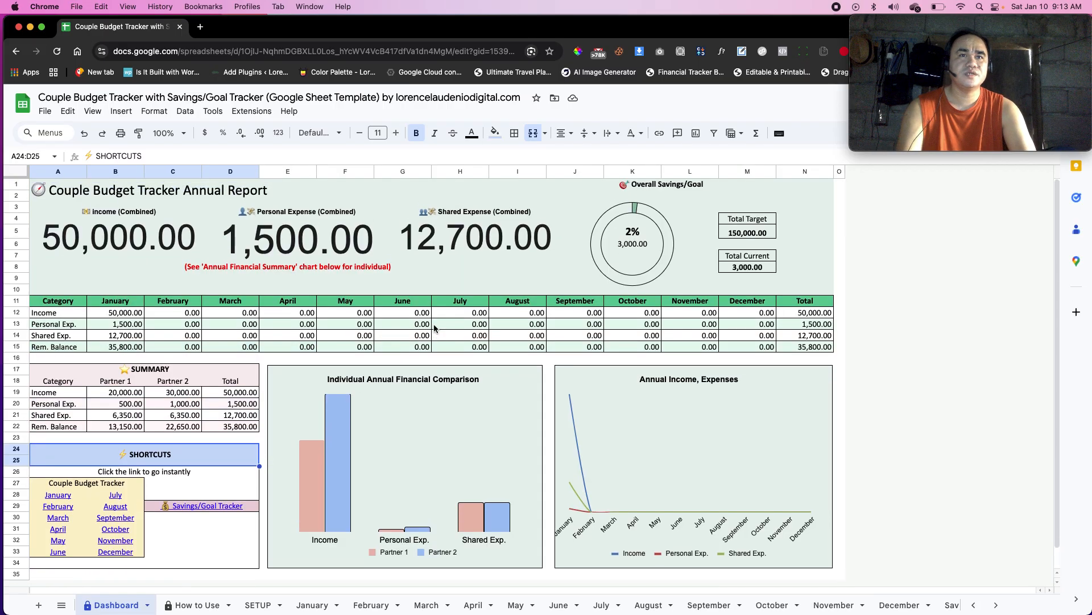
scroll(435, 328, down, 1)
scroll(435, 329, up, 1)
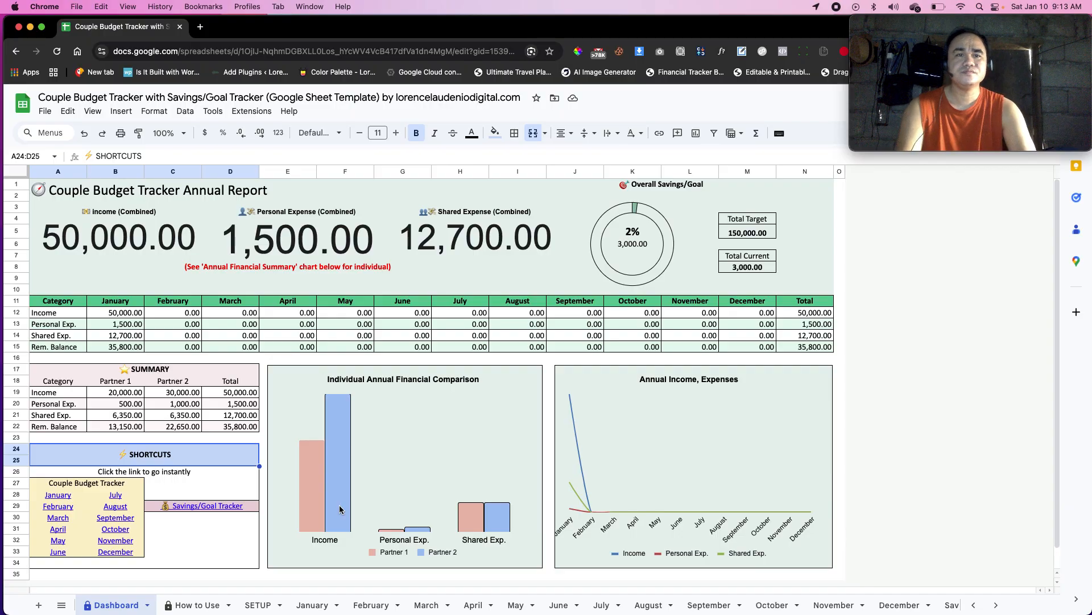
Read through the How to Use sheet down to the contact link in its last row.
click(205, 607)
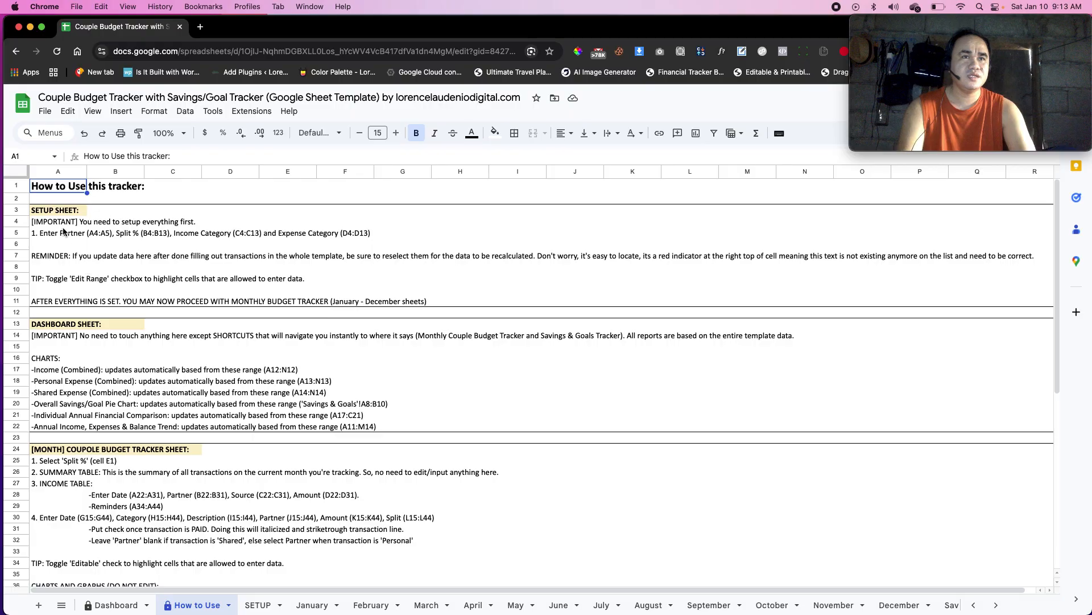
scroll(68, 322, down, 5)
scroll(70, 324, up, 5)
scroll(70, 319, down, 7)
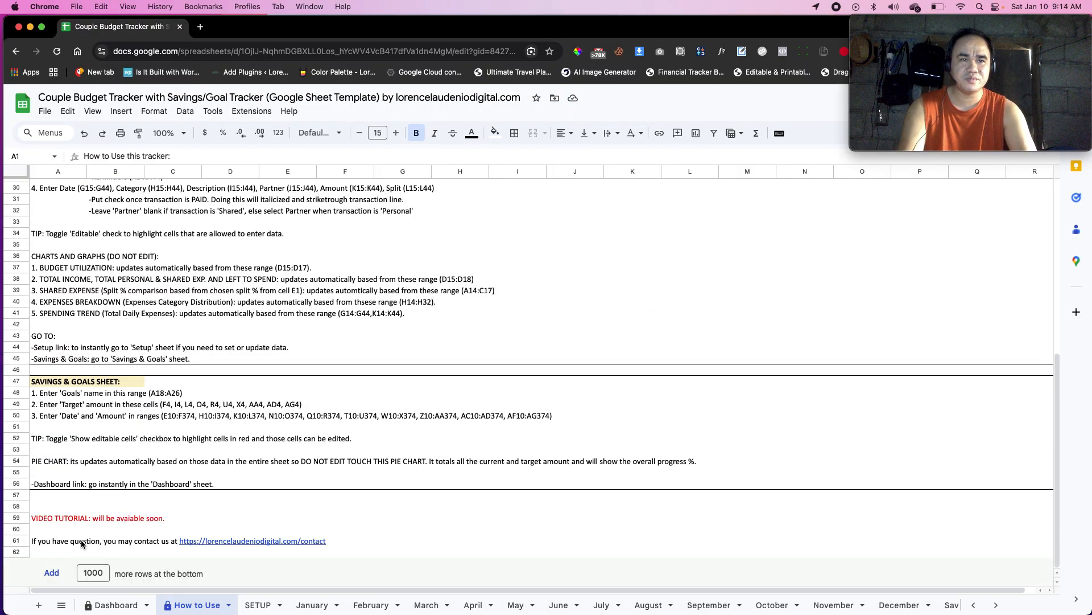
click(53, 540)
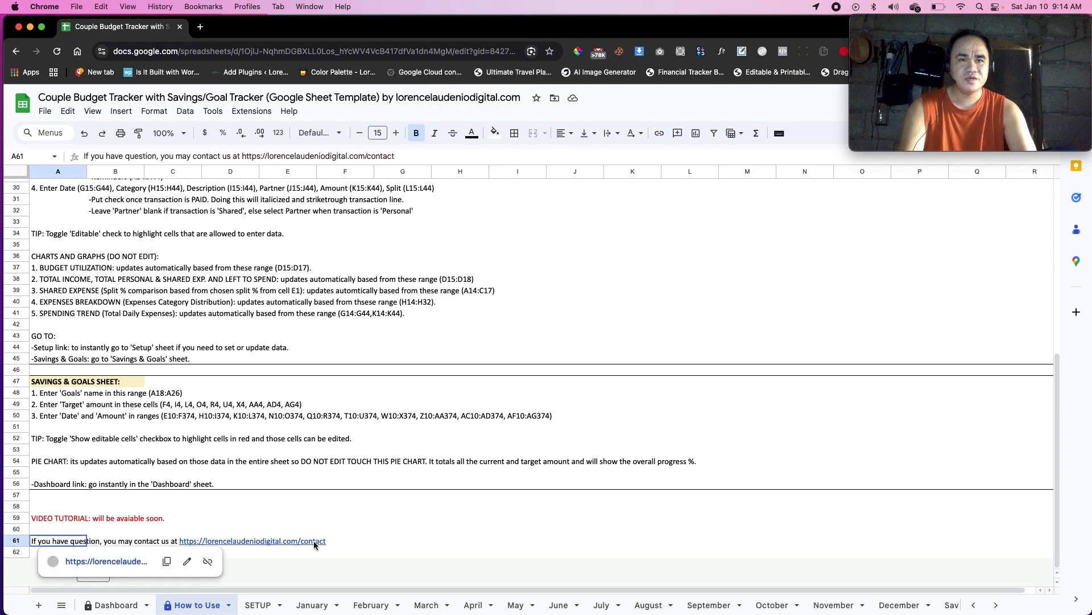
click(376, 439)
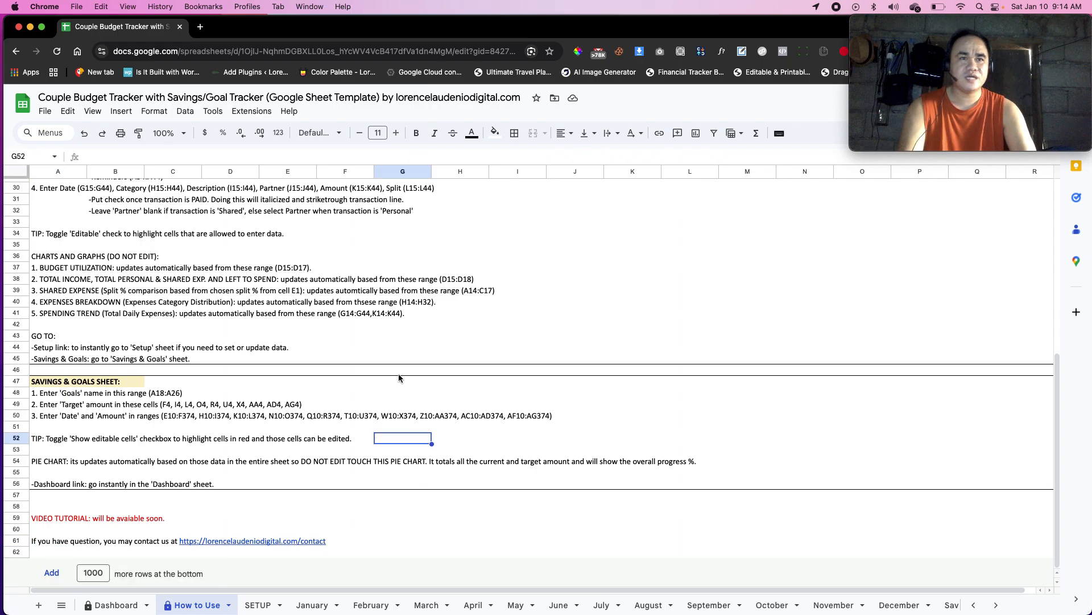
Review the Setup, Dashboard and monthly budget tracker sections of the How to Use instructions.
scroll(392, 370, up, 7)
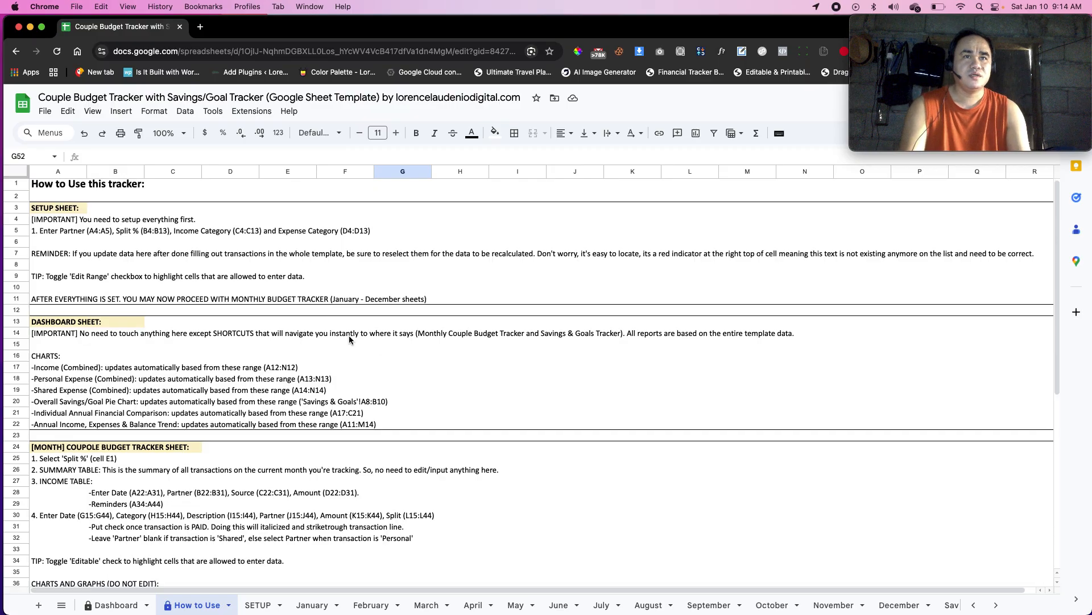
click(63, 211)
click(64, 329)
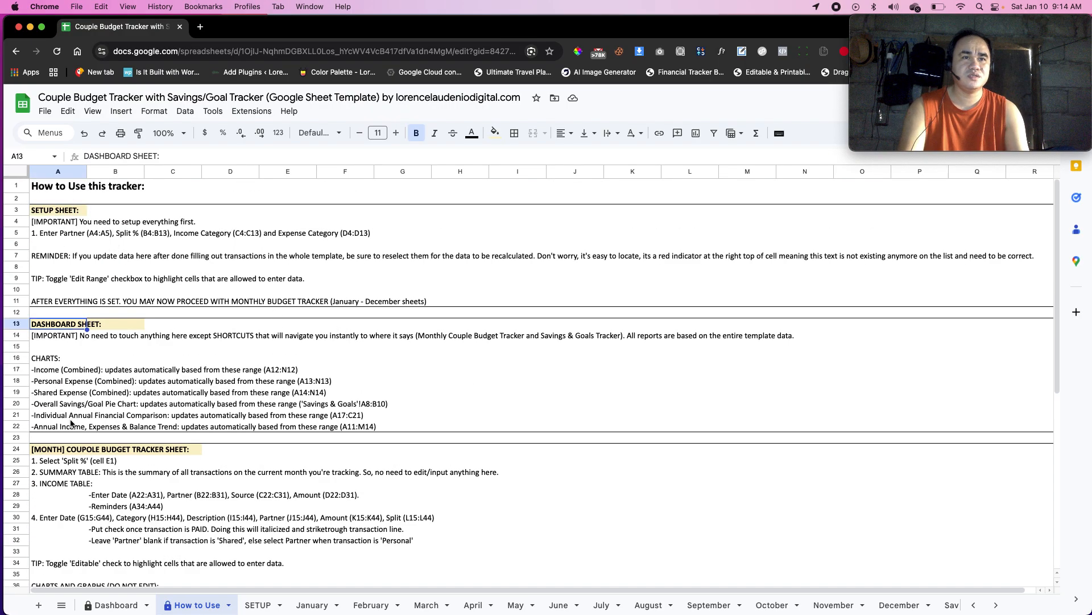
click(67, 449)
scroll(85, 444, down, 5)
scroll(148, 427, up, 5)
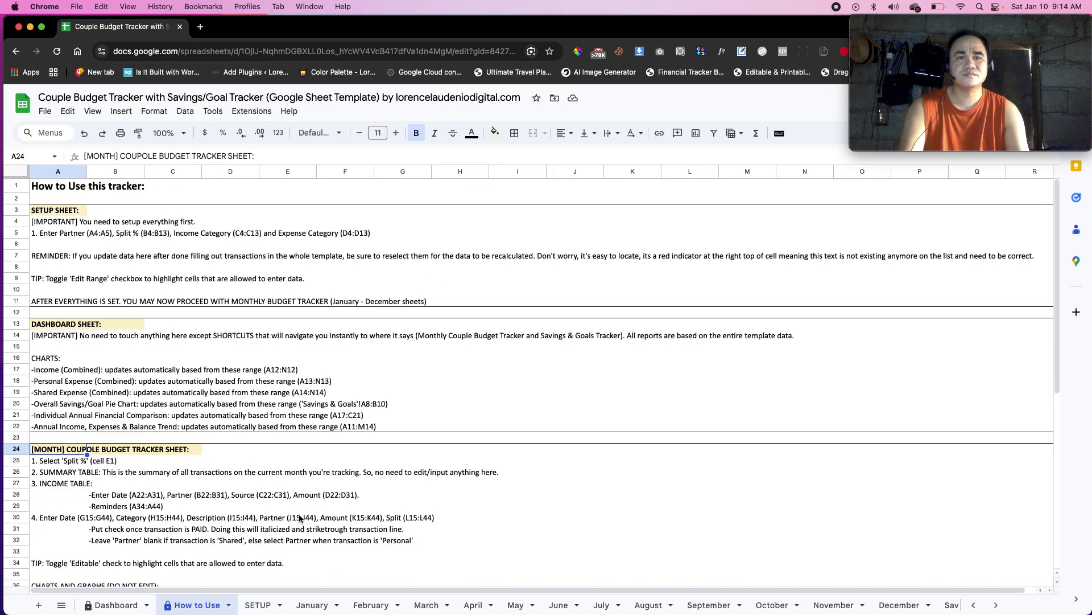
View the SETUP sheet's partner, split, income and expense lists and return to the Dashboard.
click(258, 604)
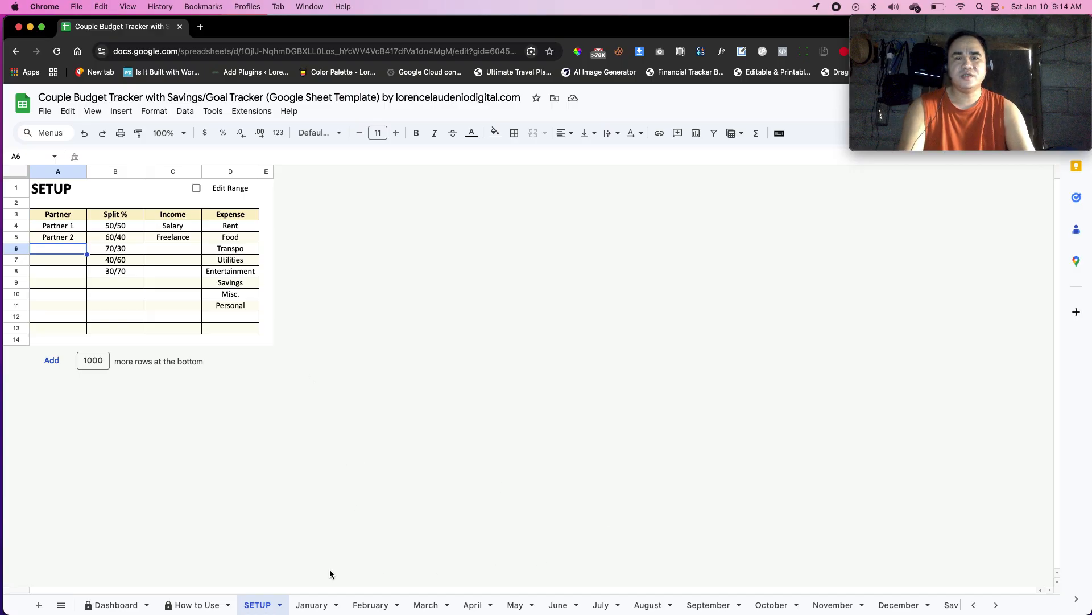
click(112, 605)
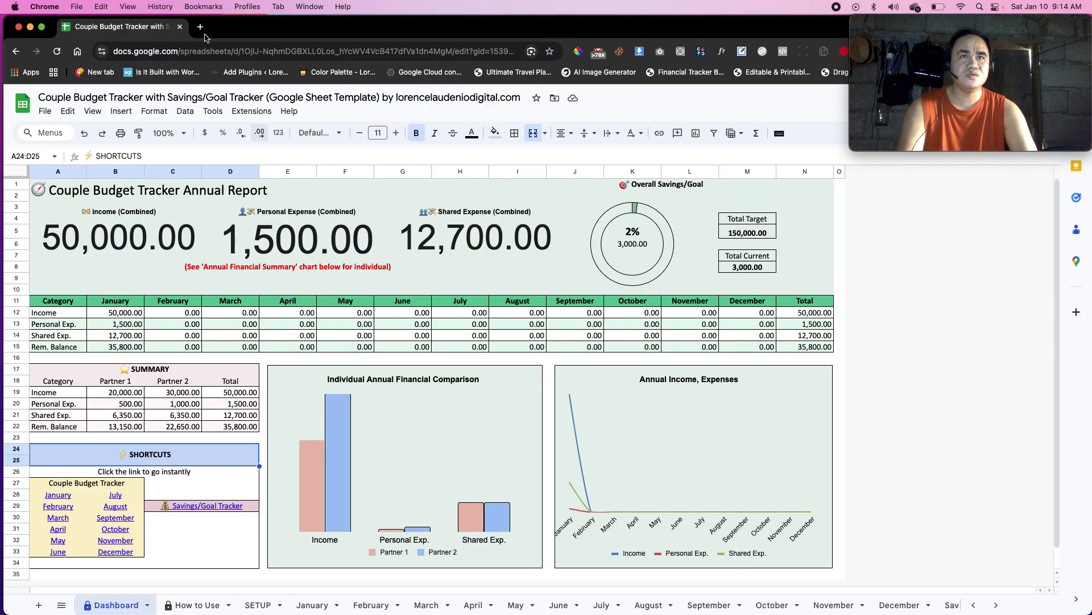
Open lorencelaudeniodigital.com in a new browser tab and continue to the site despite the insecure connection.
click(201, 27)
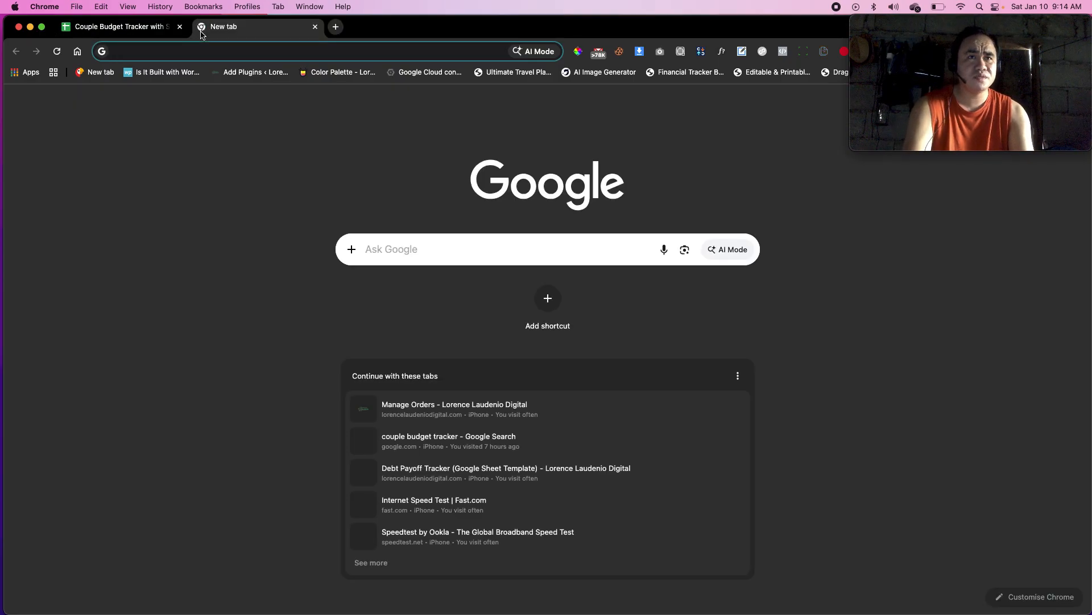
text(lorencelaudeniodigital.com)
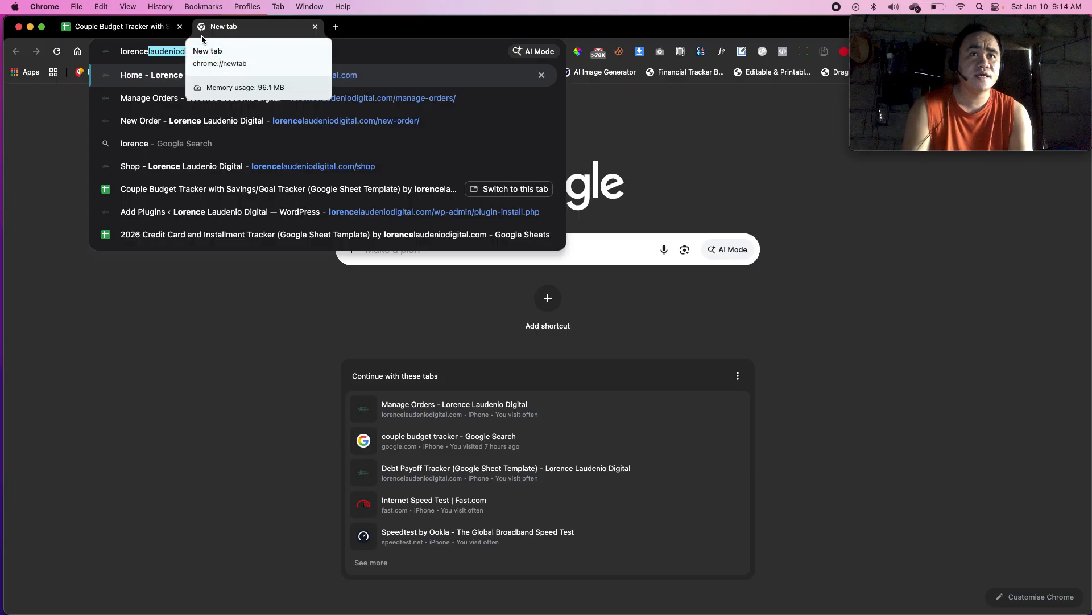
click(268, 51)
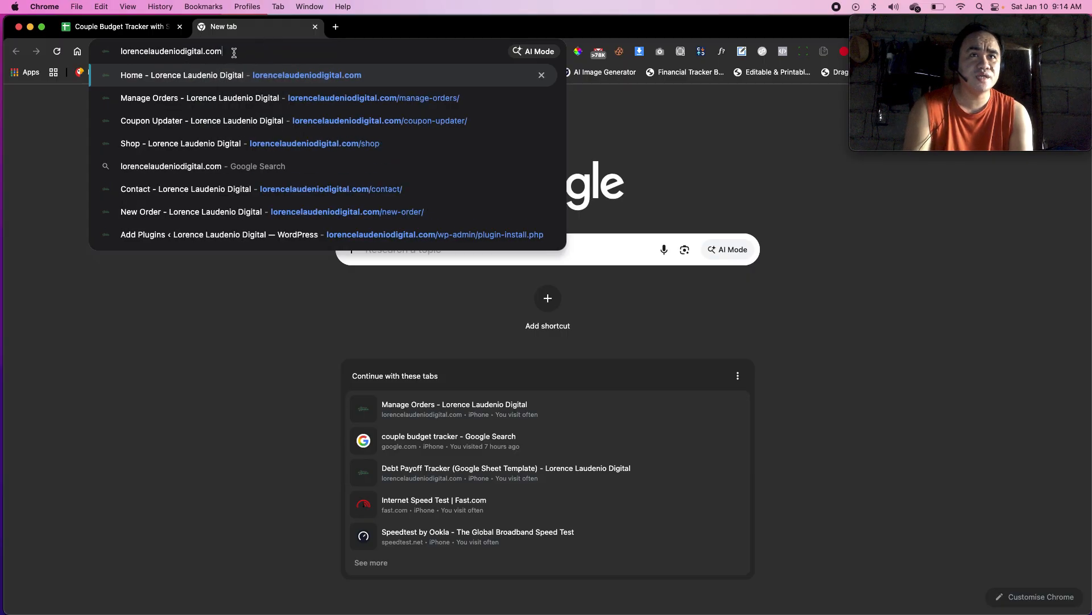
drag(233, 52, 116, 57)
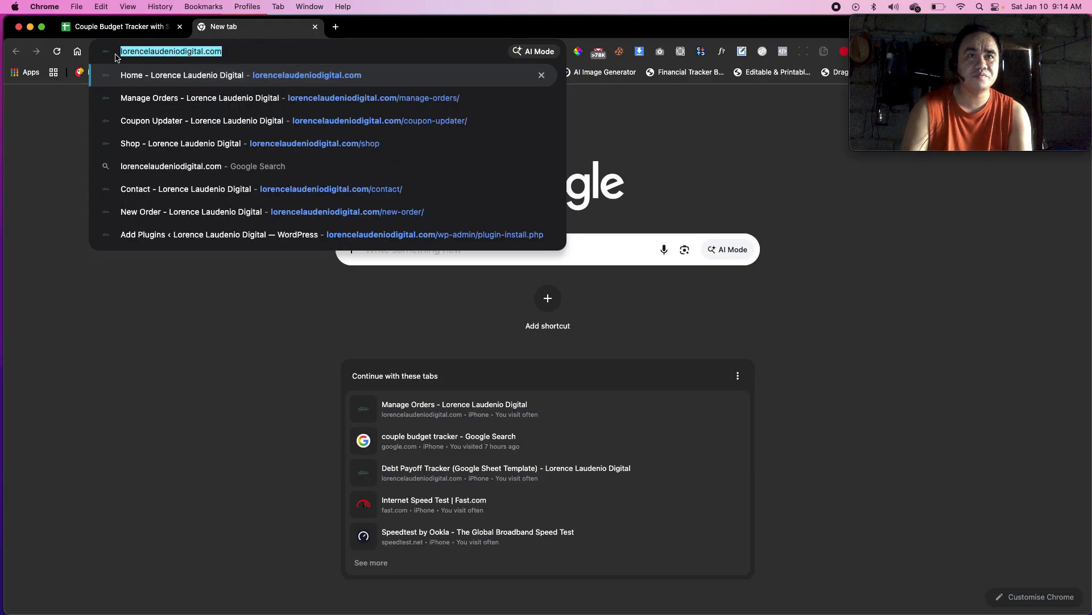
key(Return)
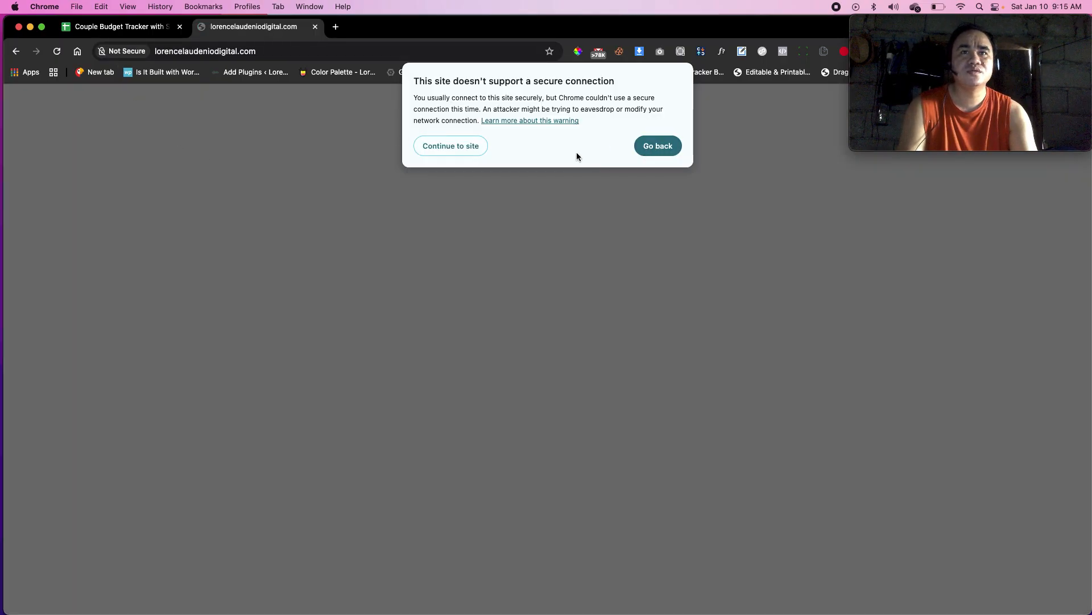
click(464, 147)
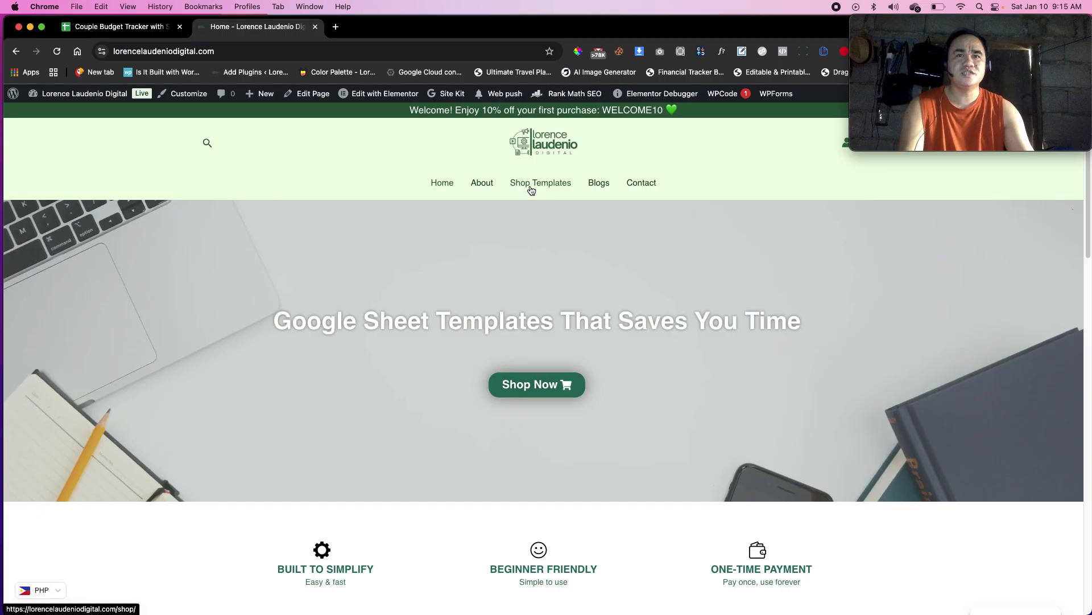
Search the site's templates for "couple" and dismiss the search without opening a product.
click(208, 145)
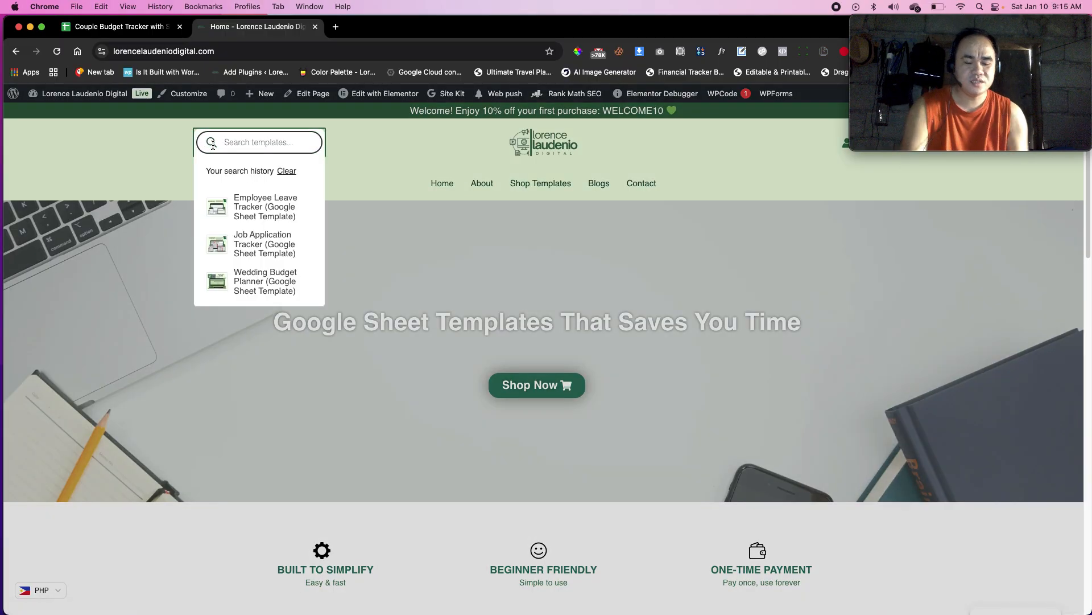
text(couple)
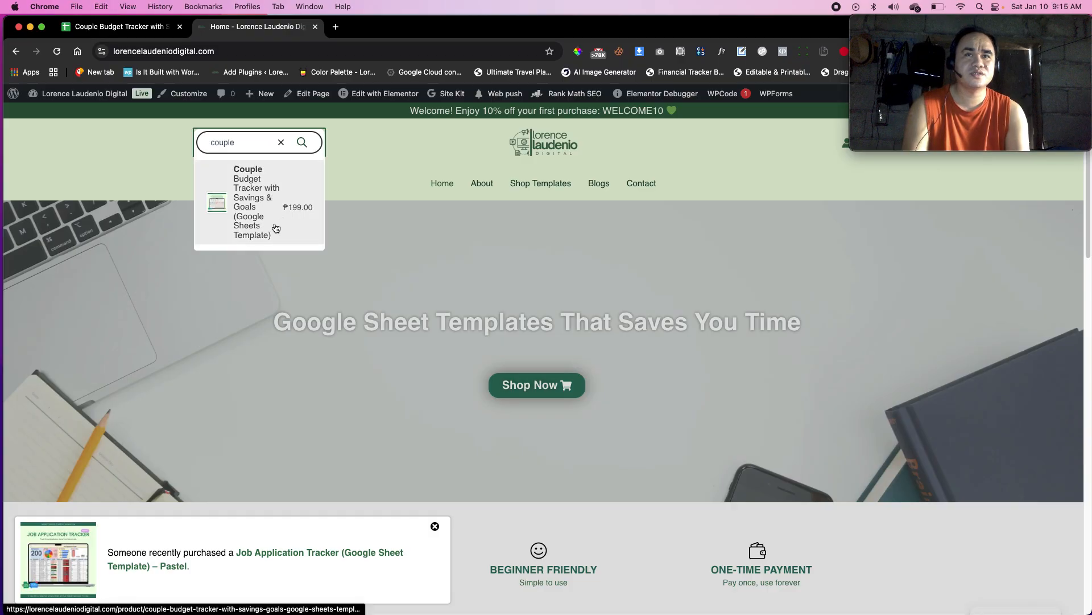
click(702, 166)
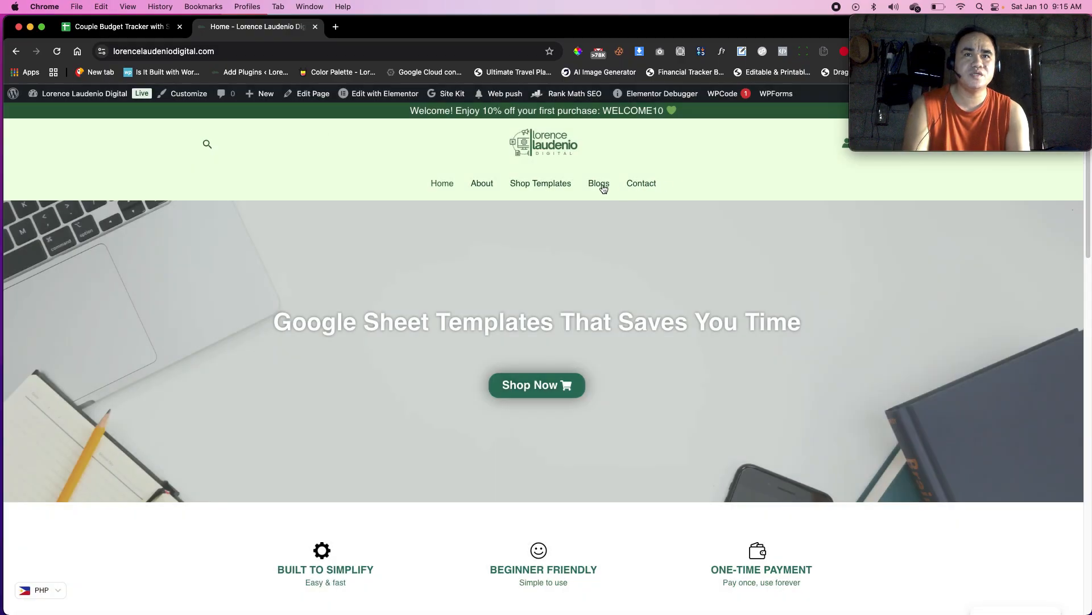
Sort the shop's templates by Most Recent and open the Couple Budget Tracker with Savings & Goals product page.
click(549, 184)
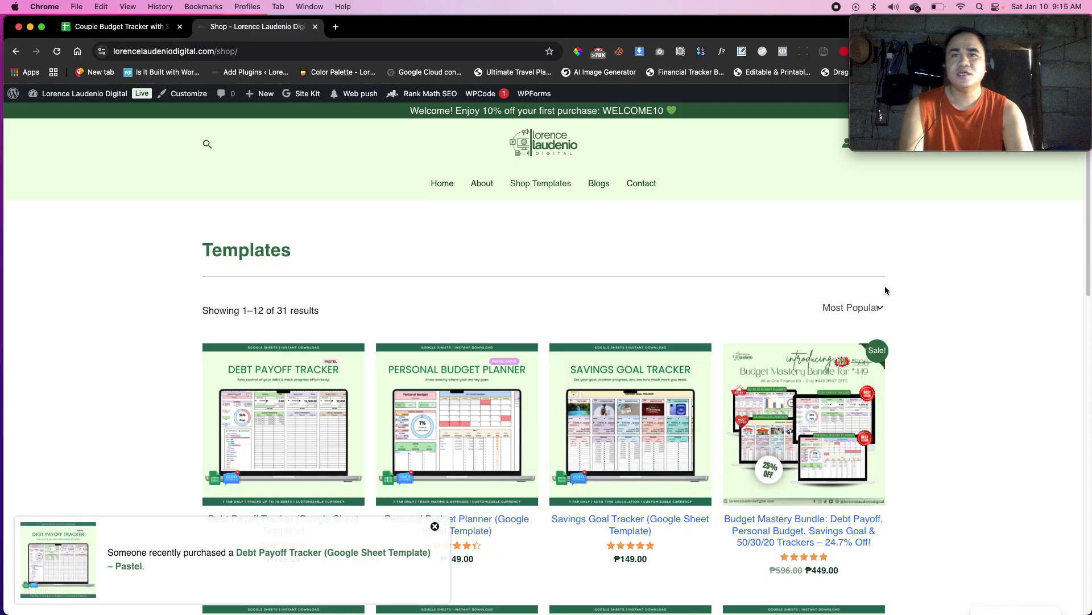
click(864, 309)
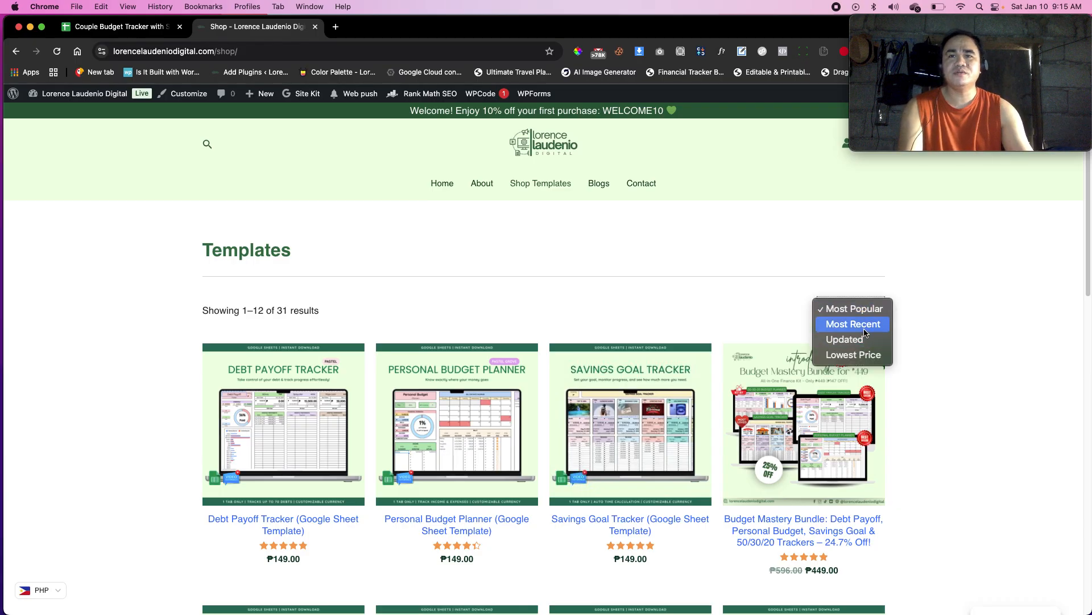
click(864, 325)
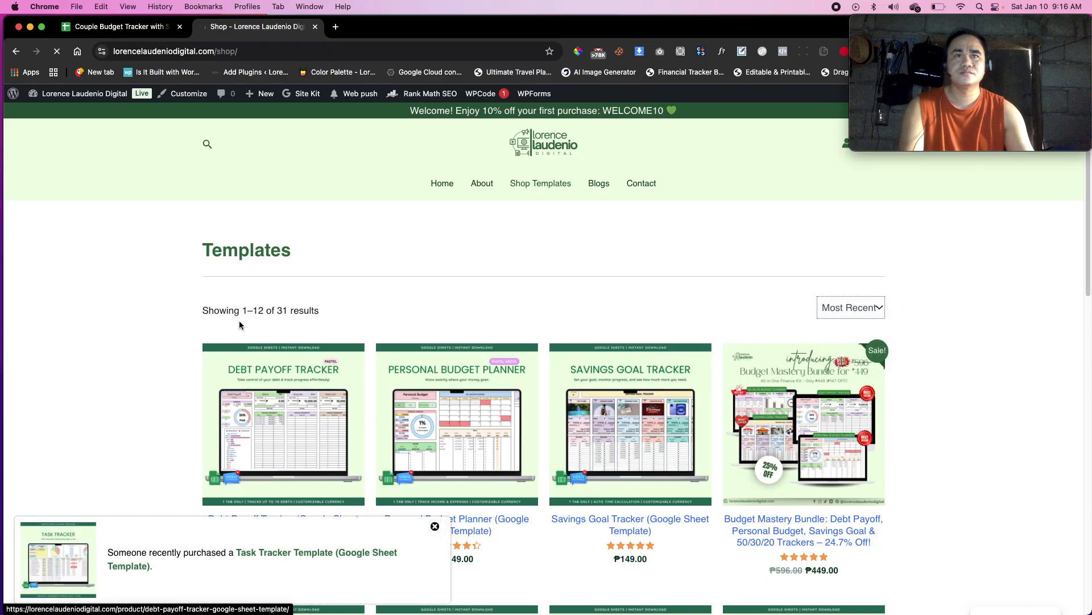
scroll(561, 271, down, 8)
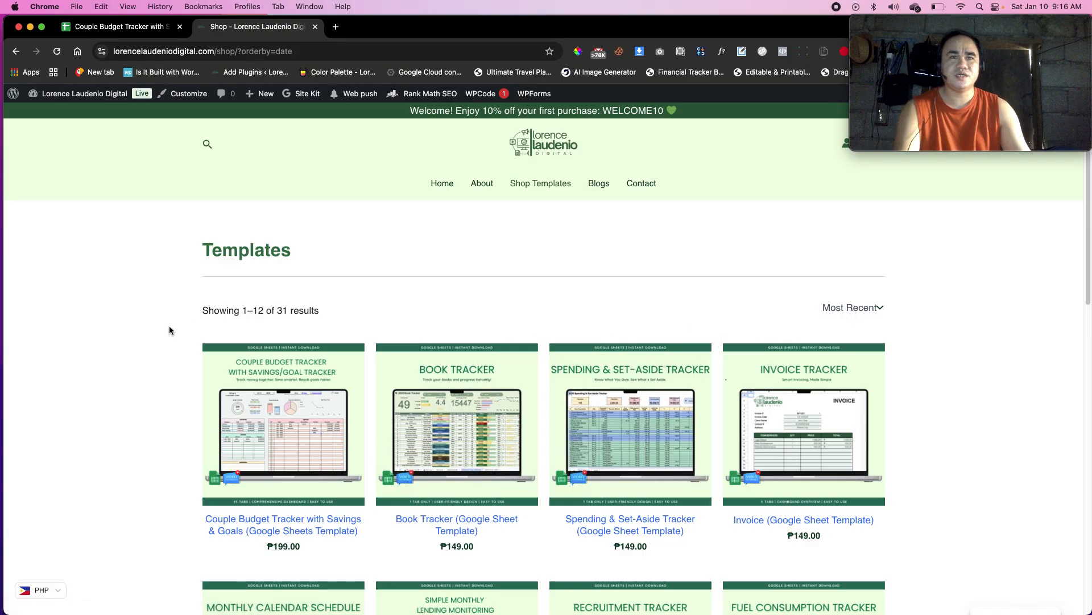
scroll(169, 330, down, 3)
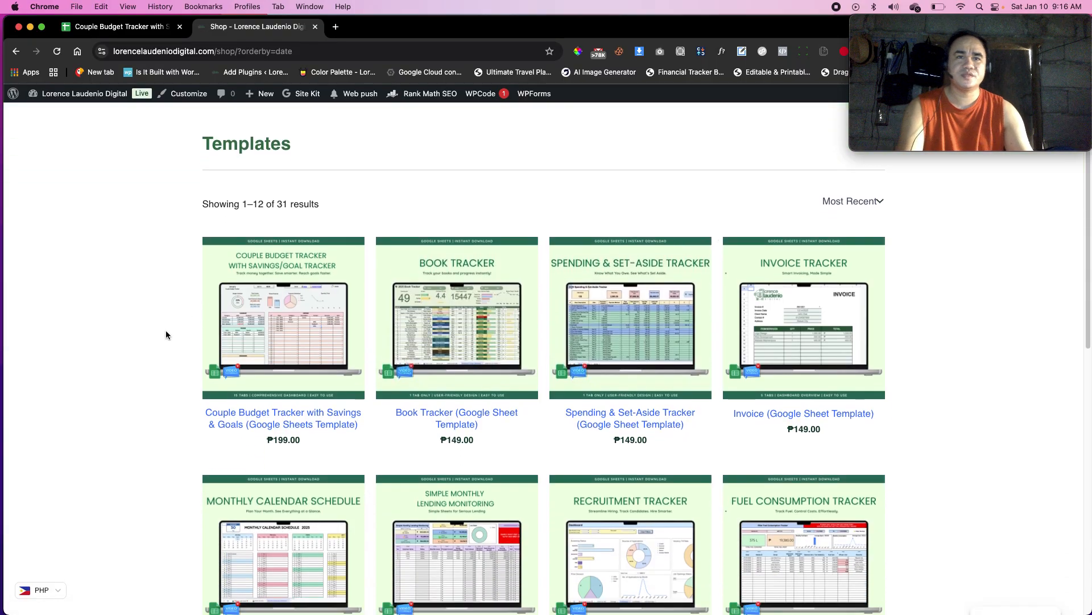
click(256, 328)
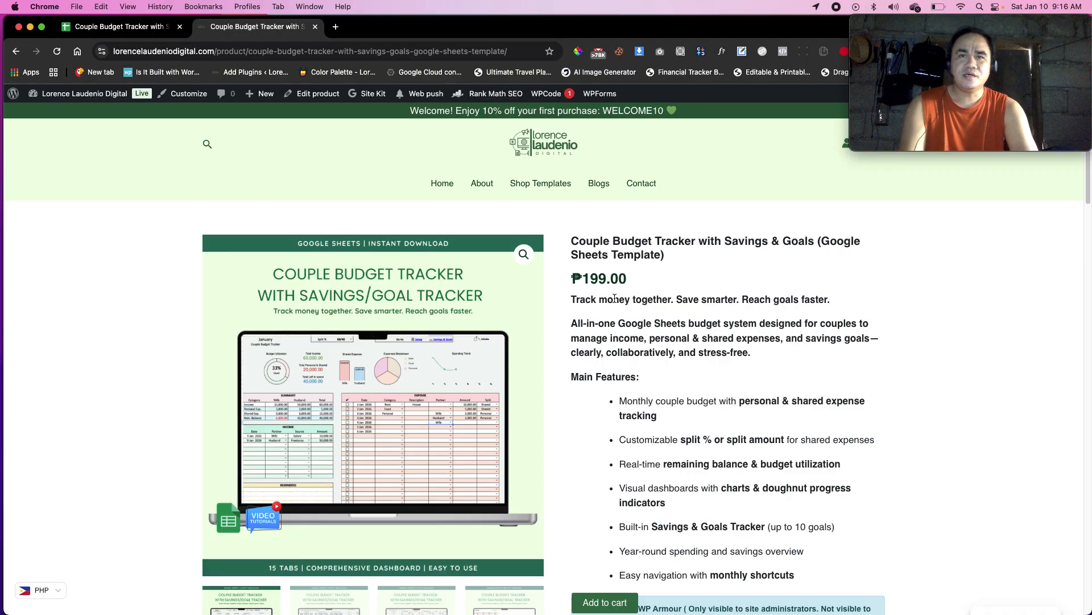
Review the product page's main features, template description and reasons to choose it.
scroll(614, 299, down, 4)
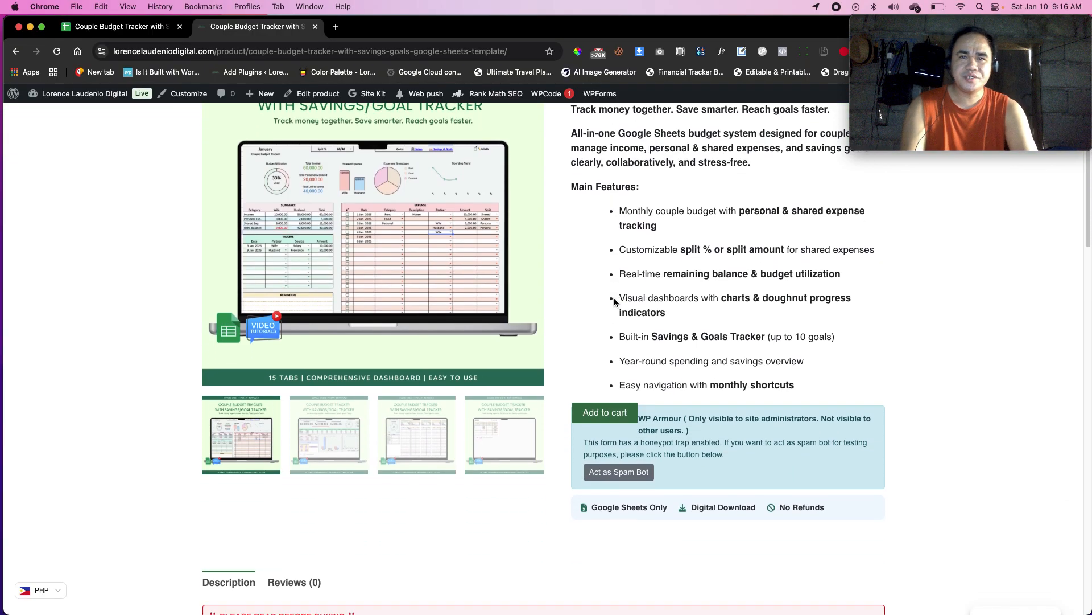
scroll(609, 303, down, 10)
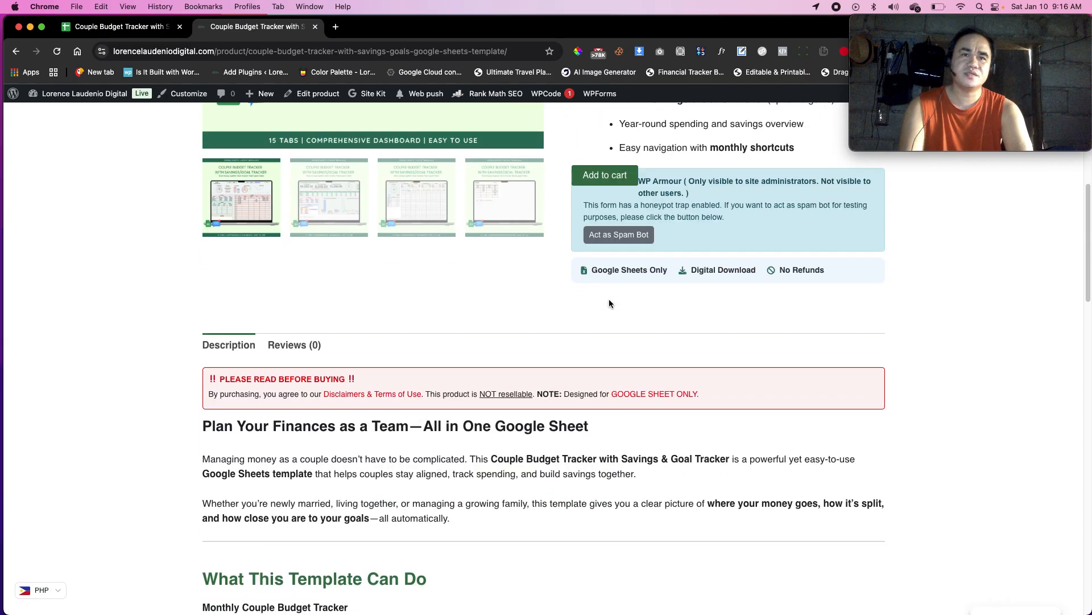
scroll(611, 305, down, 20)
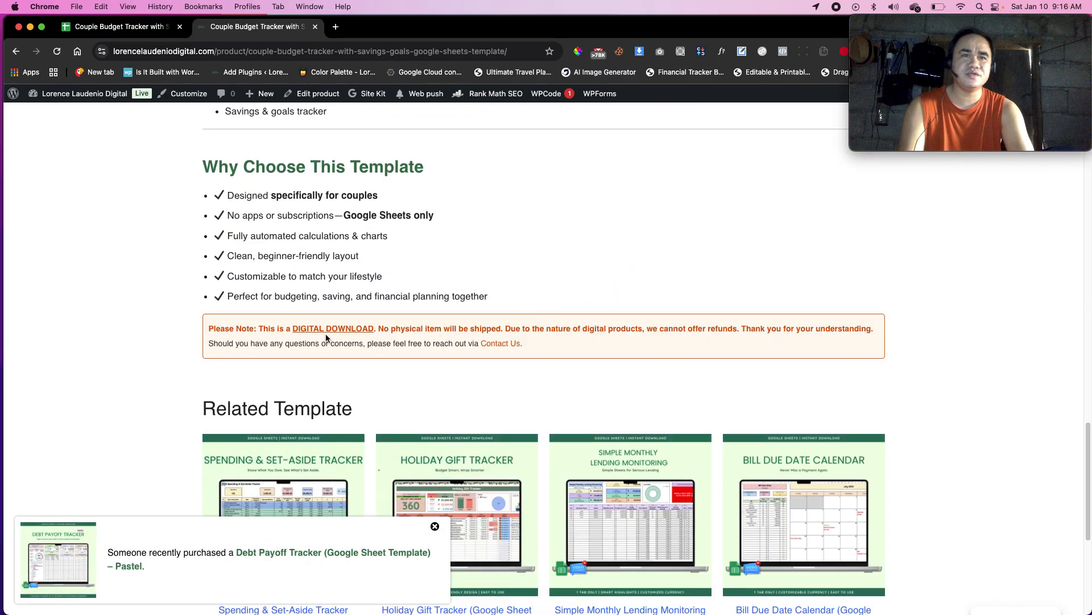
scroll(422, 320, up, 20)
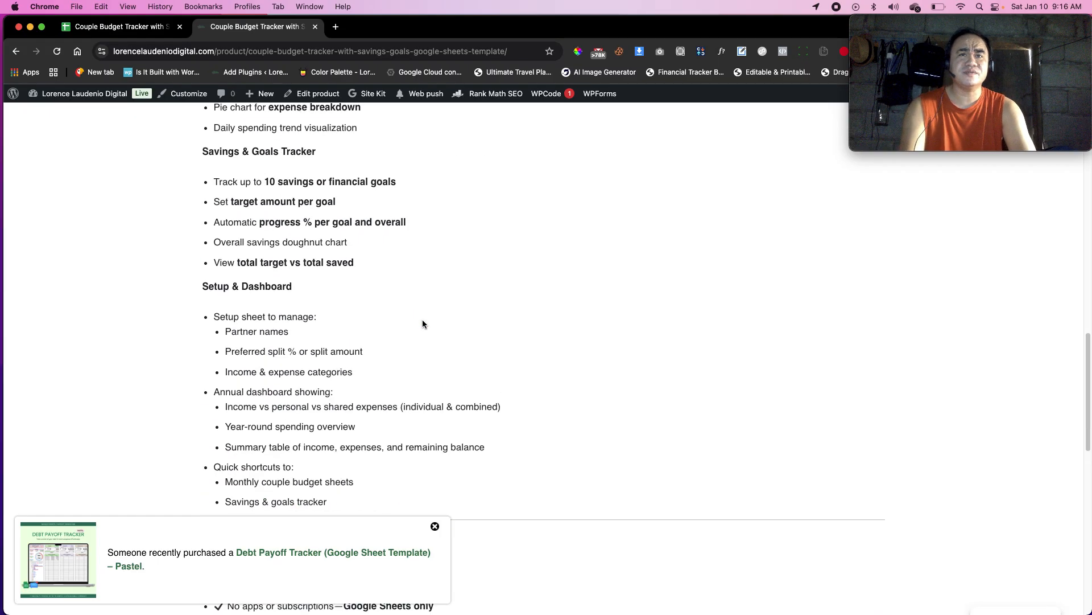
scroll(426, 325, up, 8)
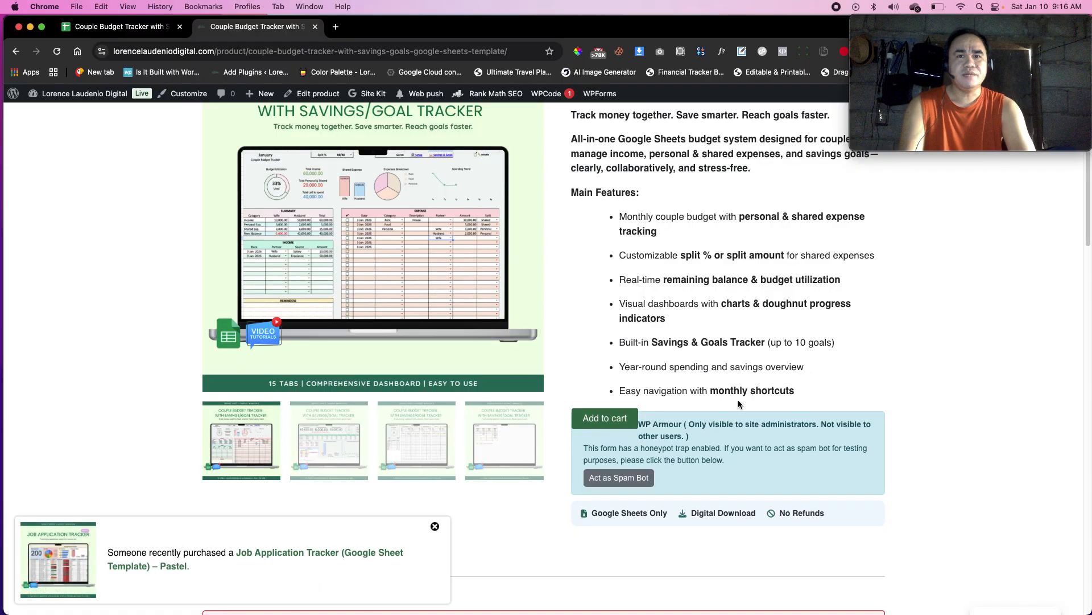
Check out with only the Couple Budget Tracker in the cart, removing the Debt Payoff Tracker.
click(633, 420)
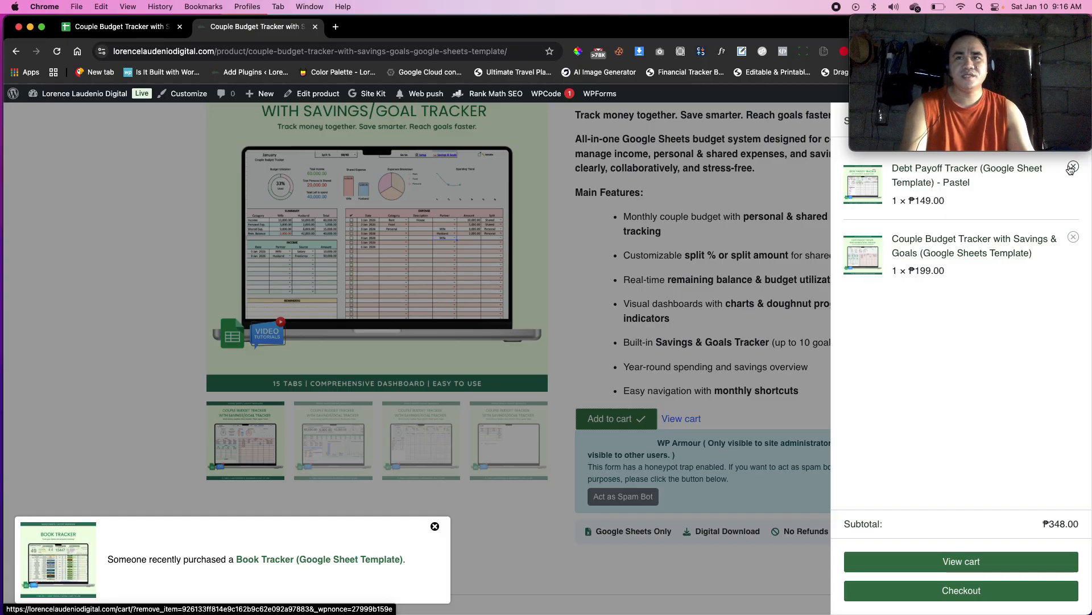
click(1072, 166)
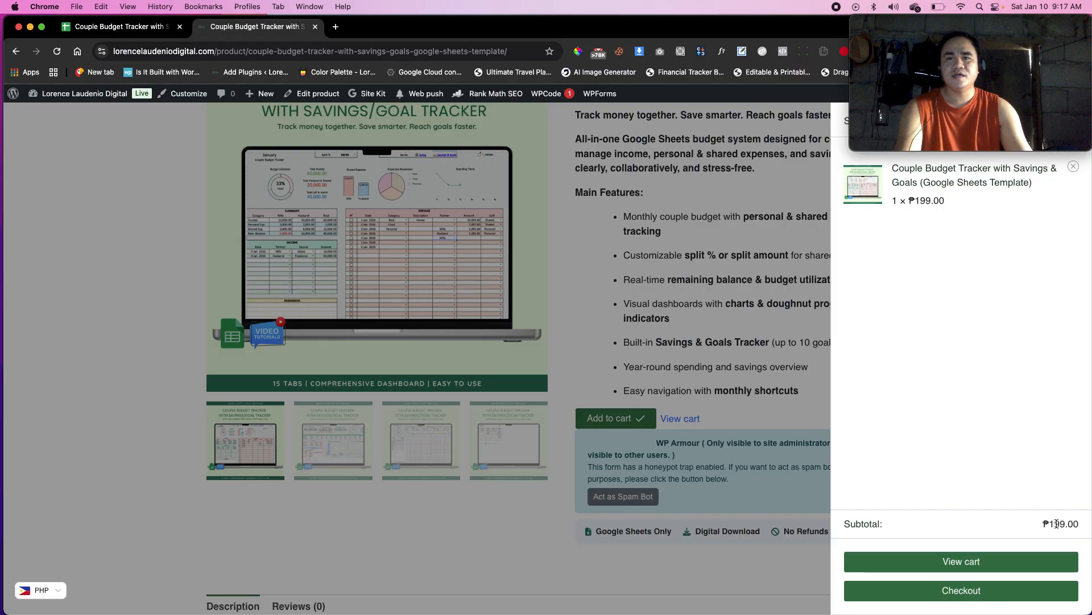
click(1006, 595)
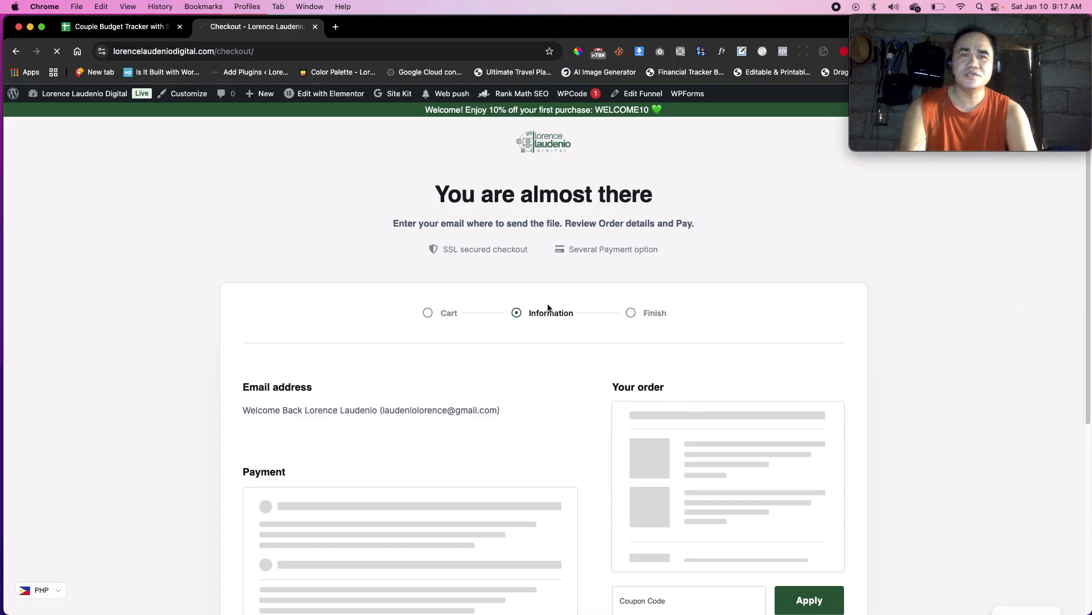
Preview the checkout's QR Payment instructions and fields, and the Debit & Credit Cards payment option.
scroll(512, 364, down, 5)
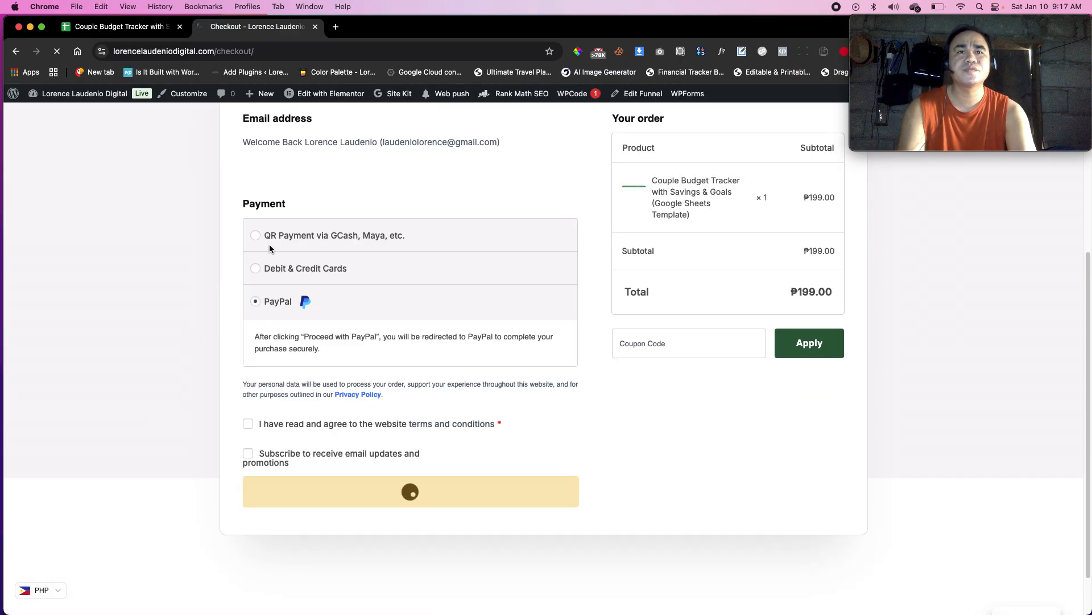
click(257, 238)
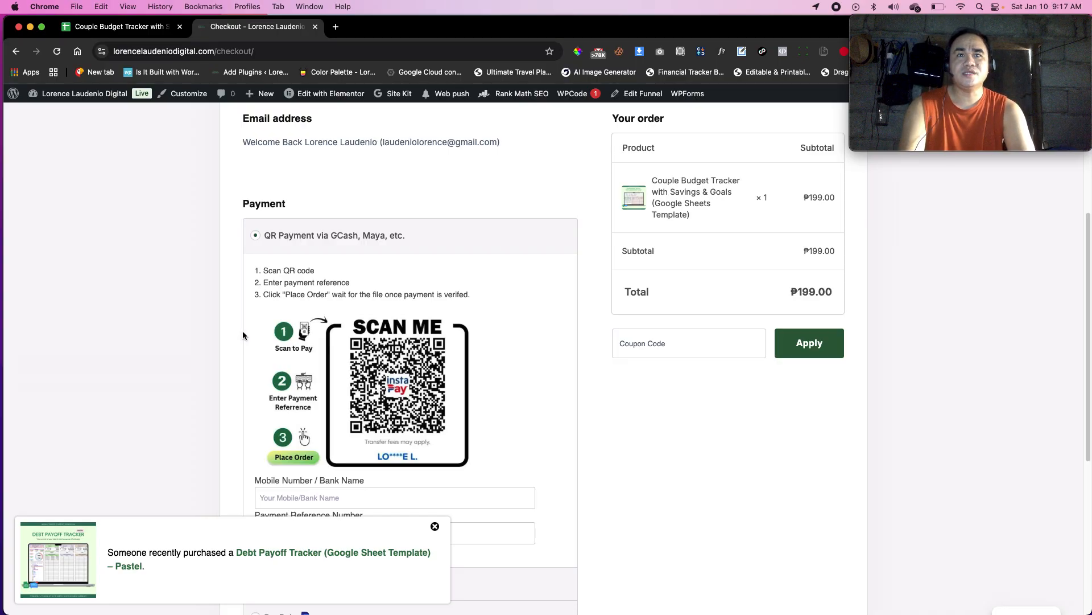
scroll(203, 358, down, 2)
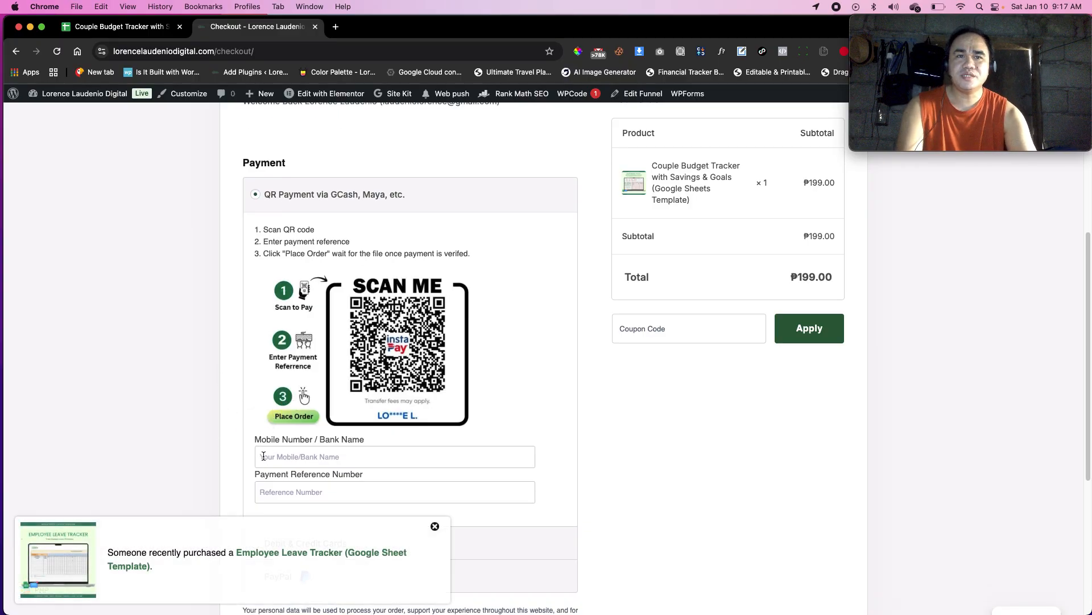
scroll(212, 419, down, 1)
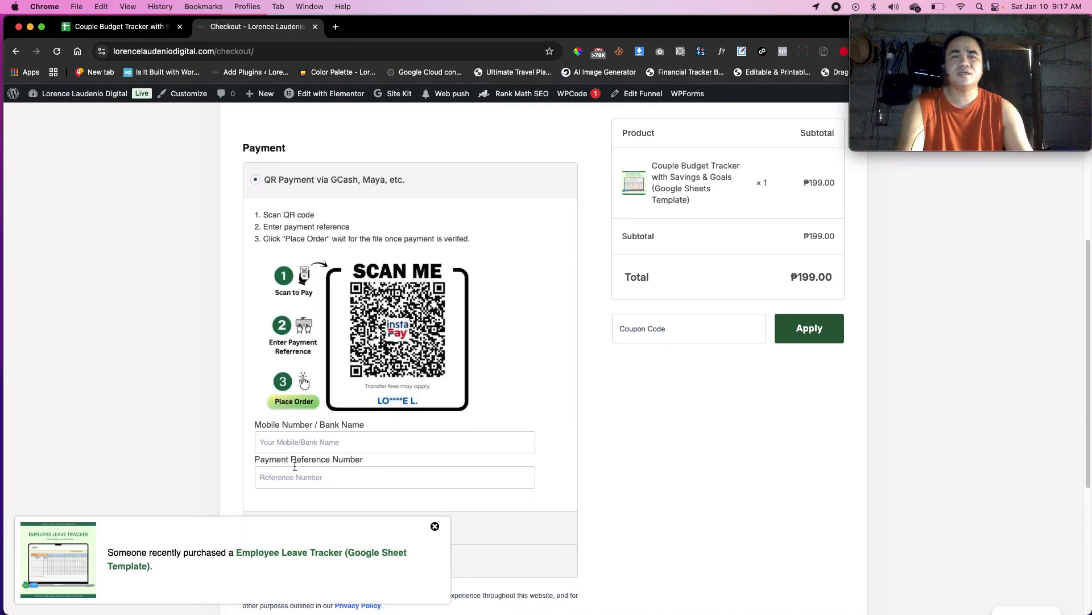
scroll(182, 415, down, 4)
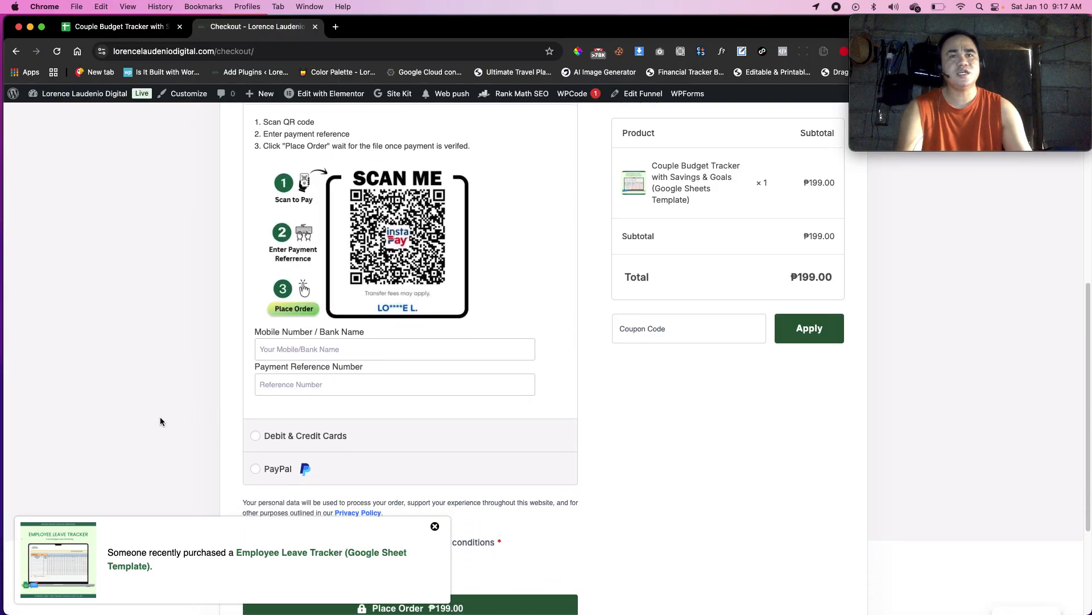
scroll(194, 387, up, 1)
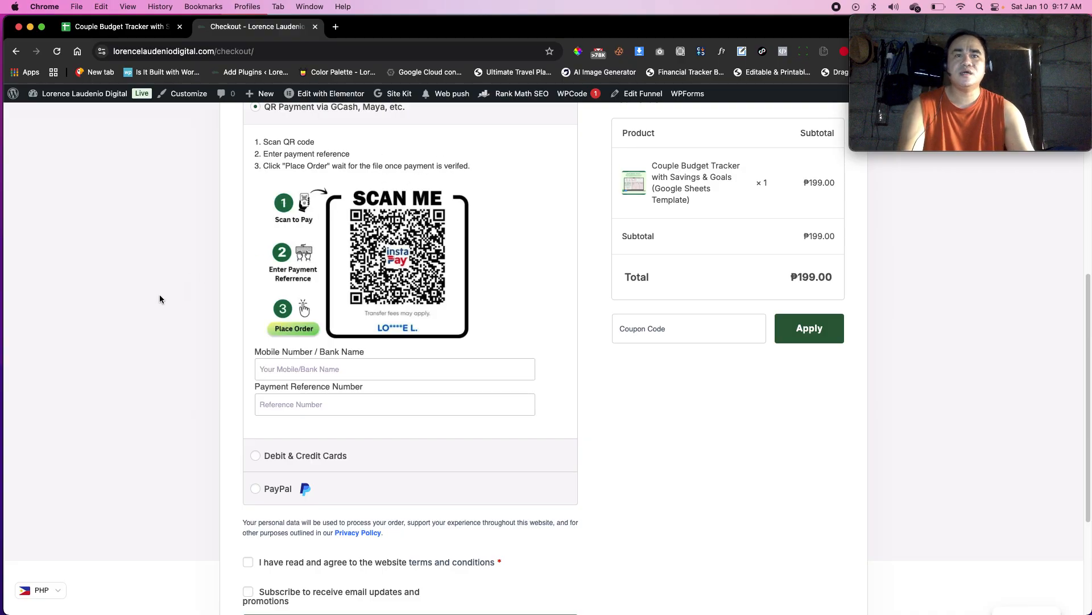
scroll(250, 288, up, 12)
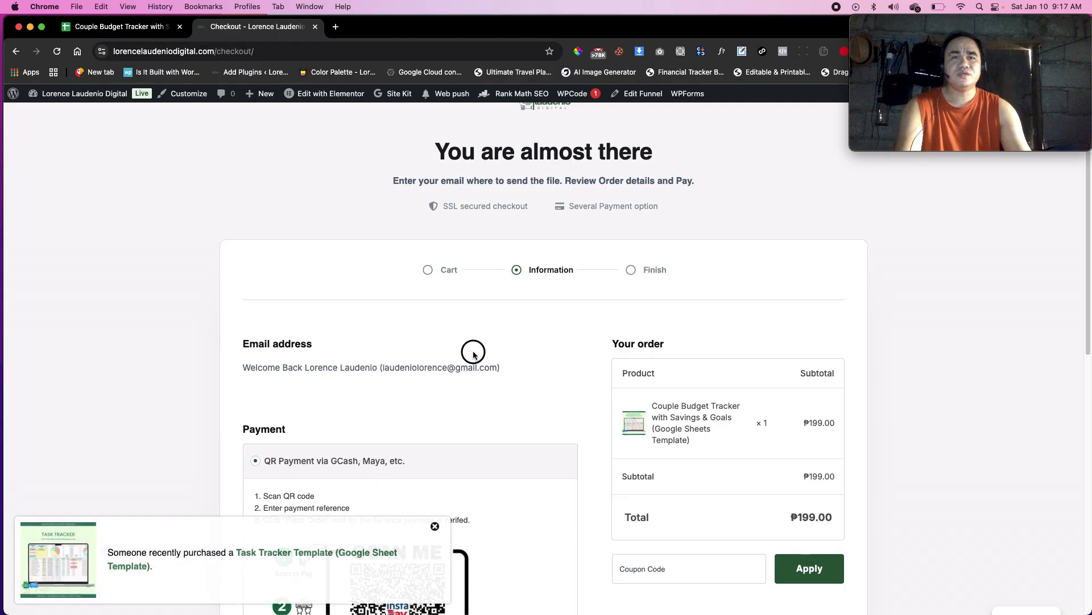
scroll(210, 364, down, 8)
scroll(211, 364, down, 11)
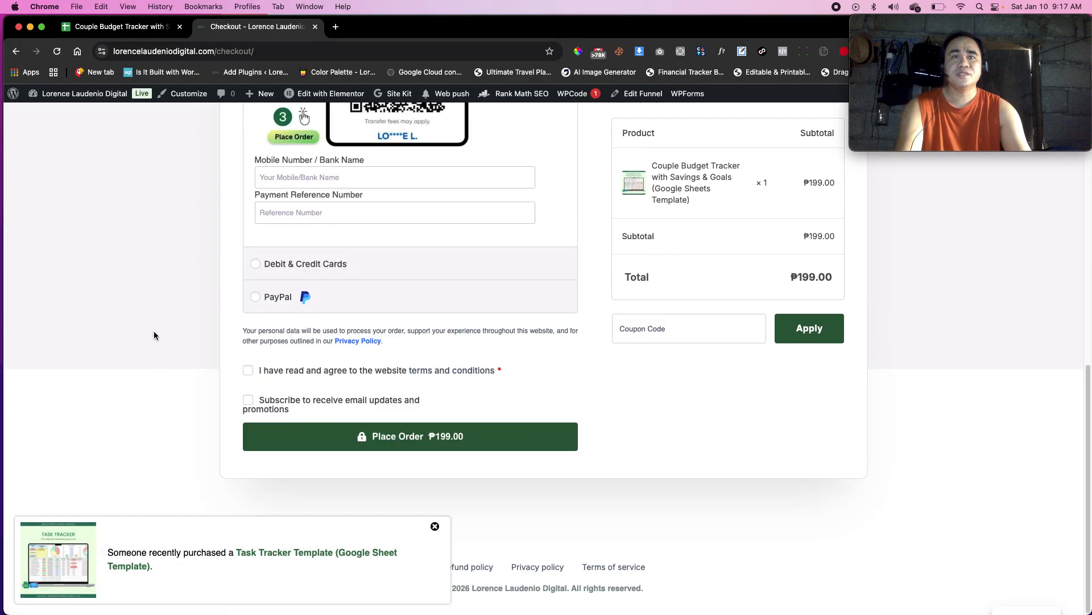
scroll(159, 310, up, 4)
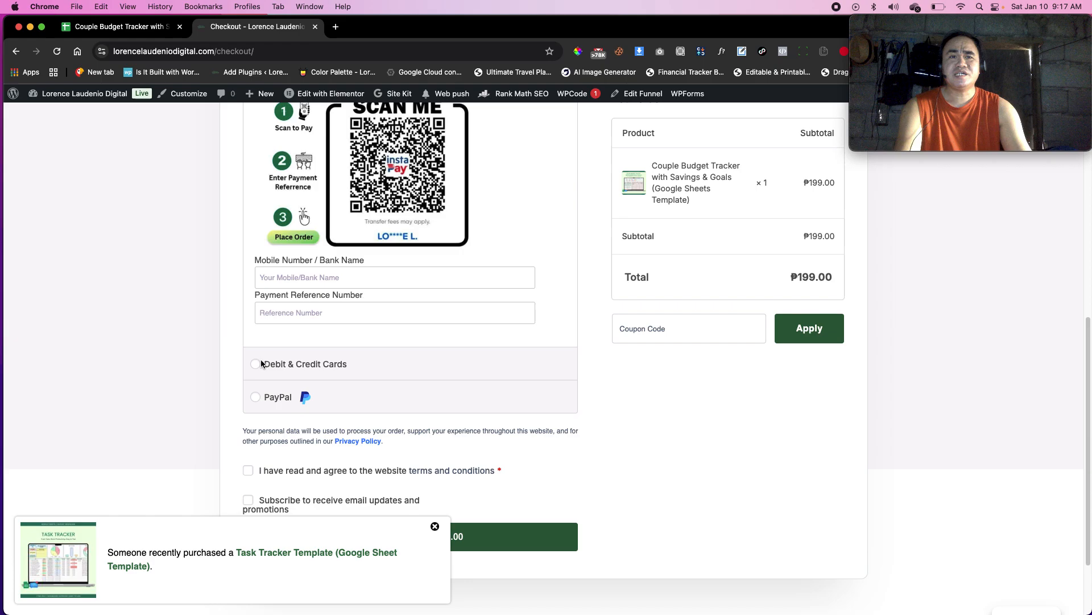
click(258, 365)
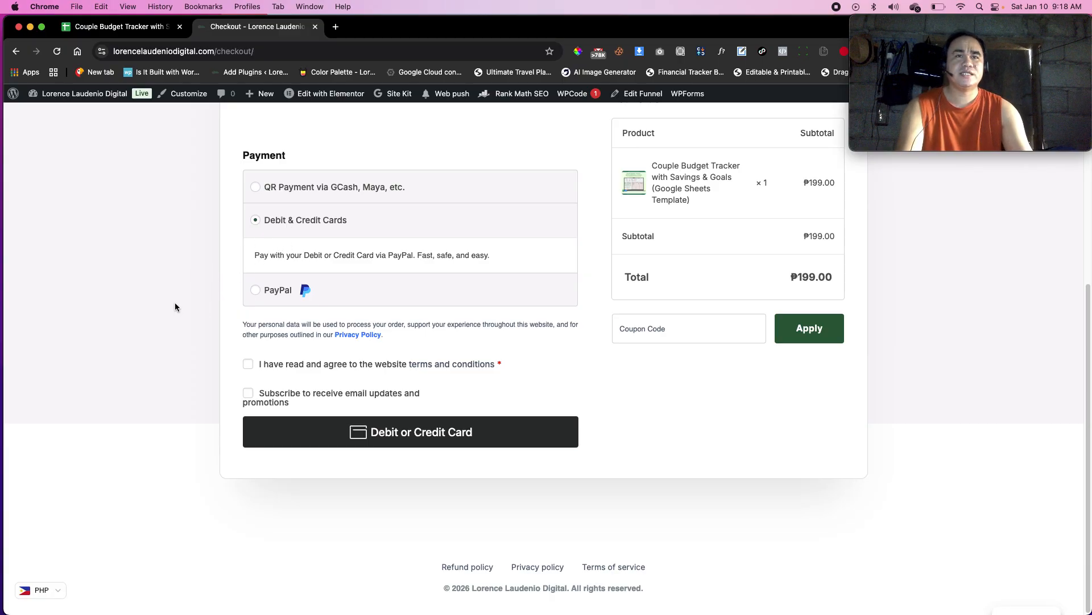
Choose PayPal as the payment method, agree to the website terms and conditions, and display their full text.
click(257, 291)
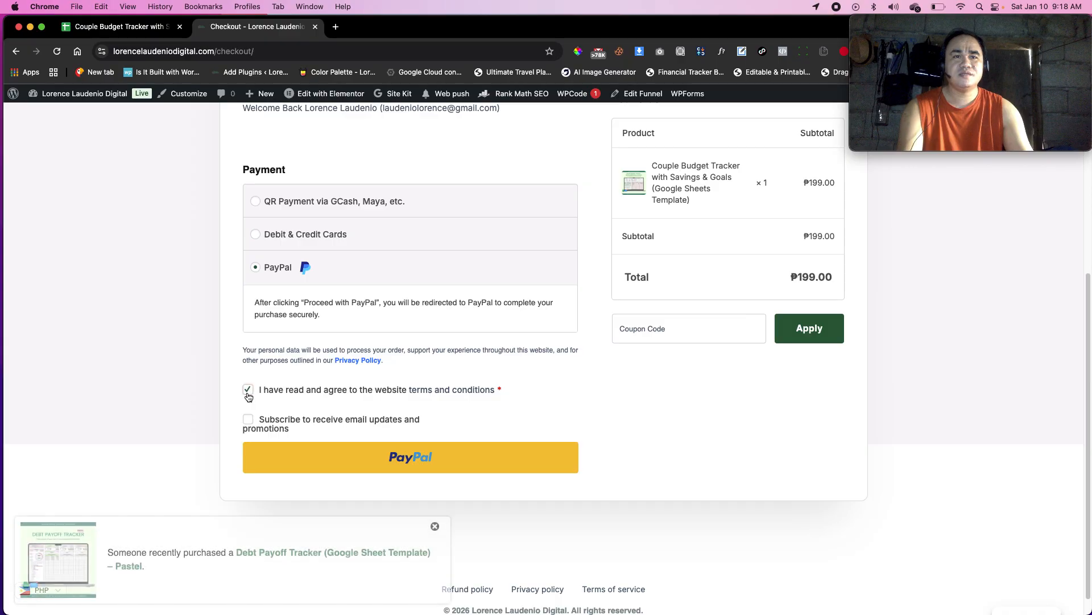
click(456, 391)
scroll(407, 407, down, 15)
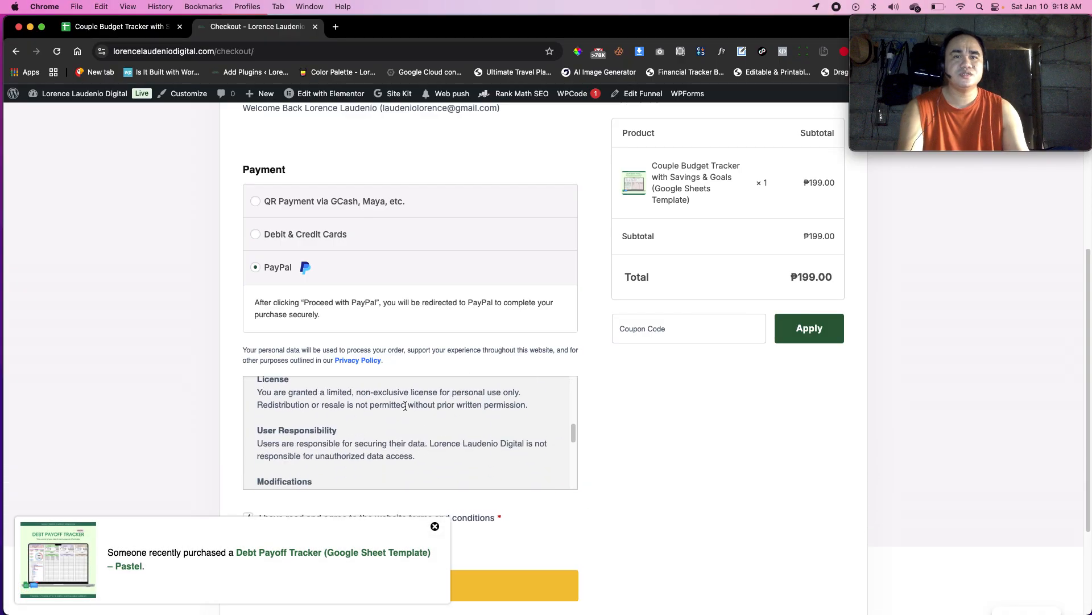
scroll(296, 423, up, 15)
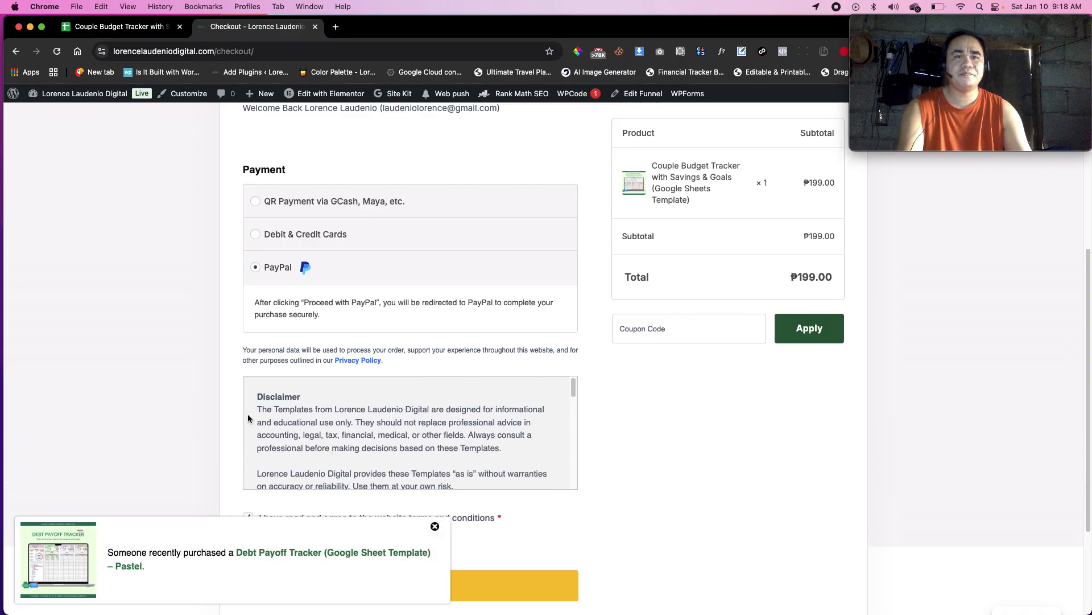
scroll(213, 415, down, 3)
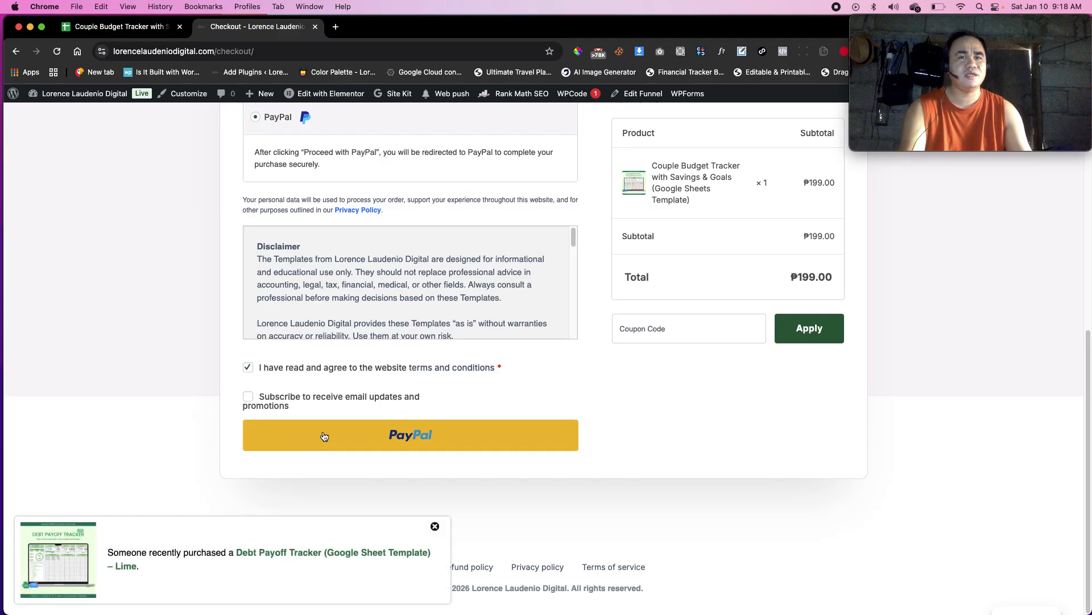
scroll(213, 397, up, 10)
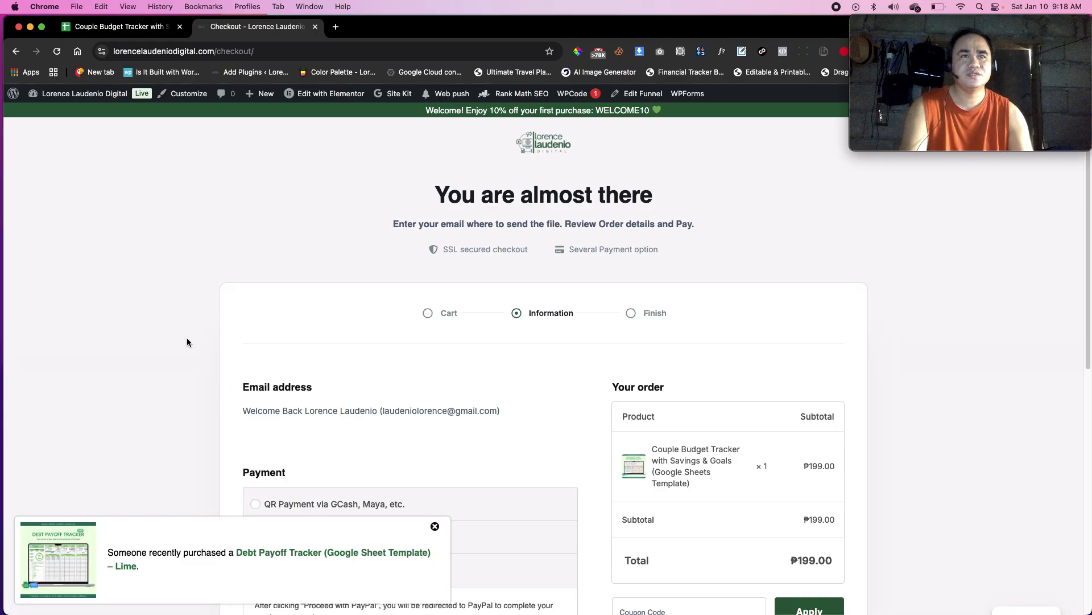